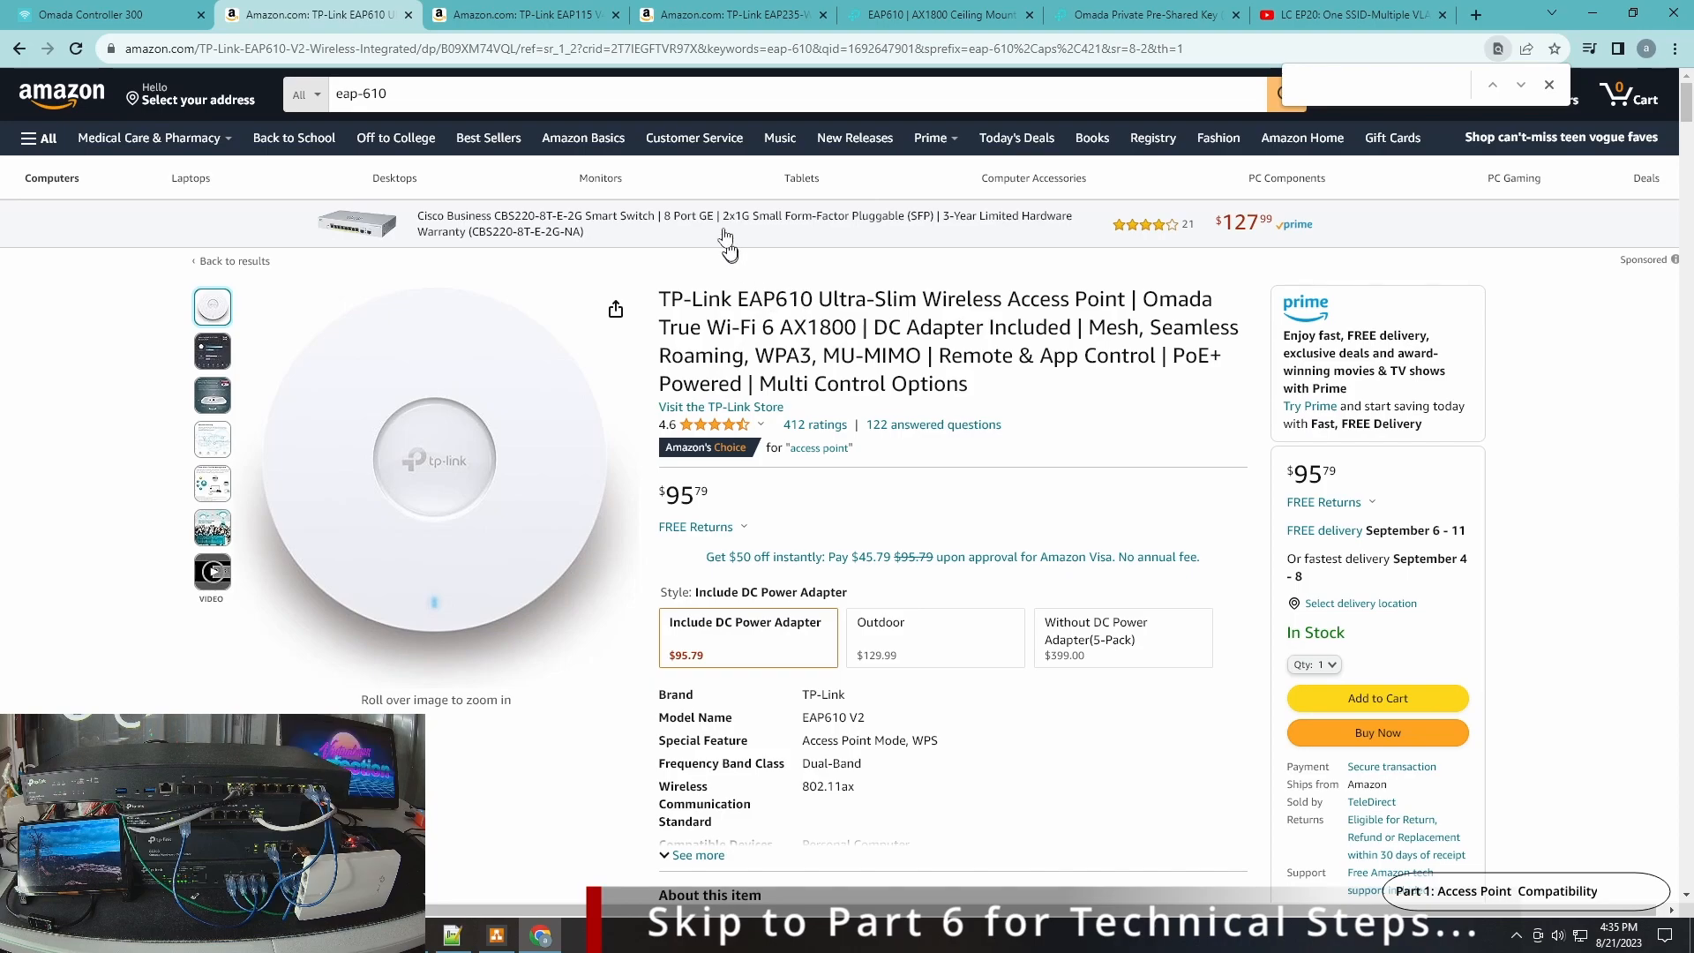
Review the access point product pages and read the Omada PPSK overview page.
{"action": "left_click", "coordinate": [688, 14]}
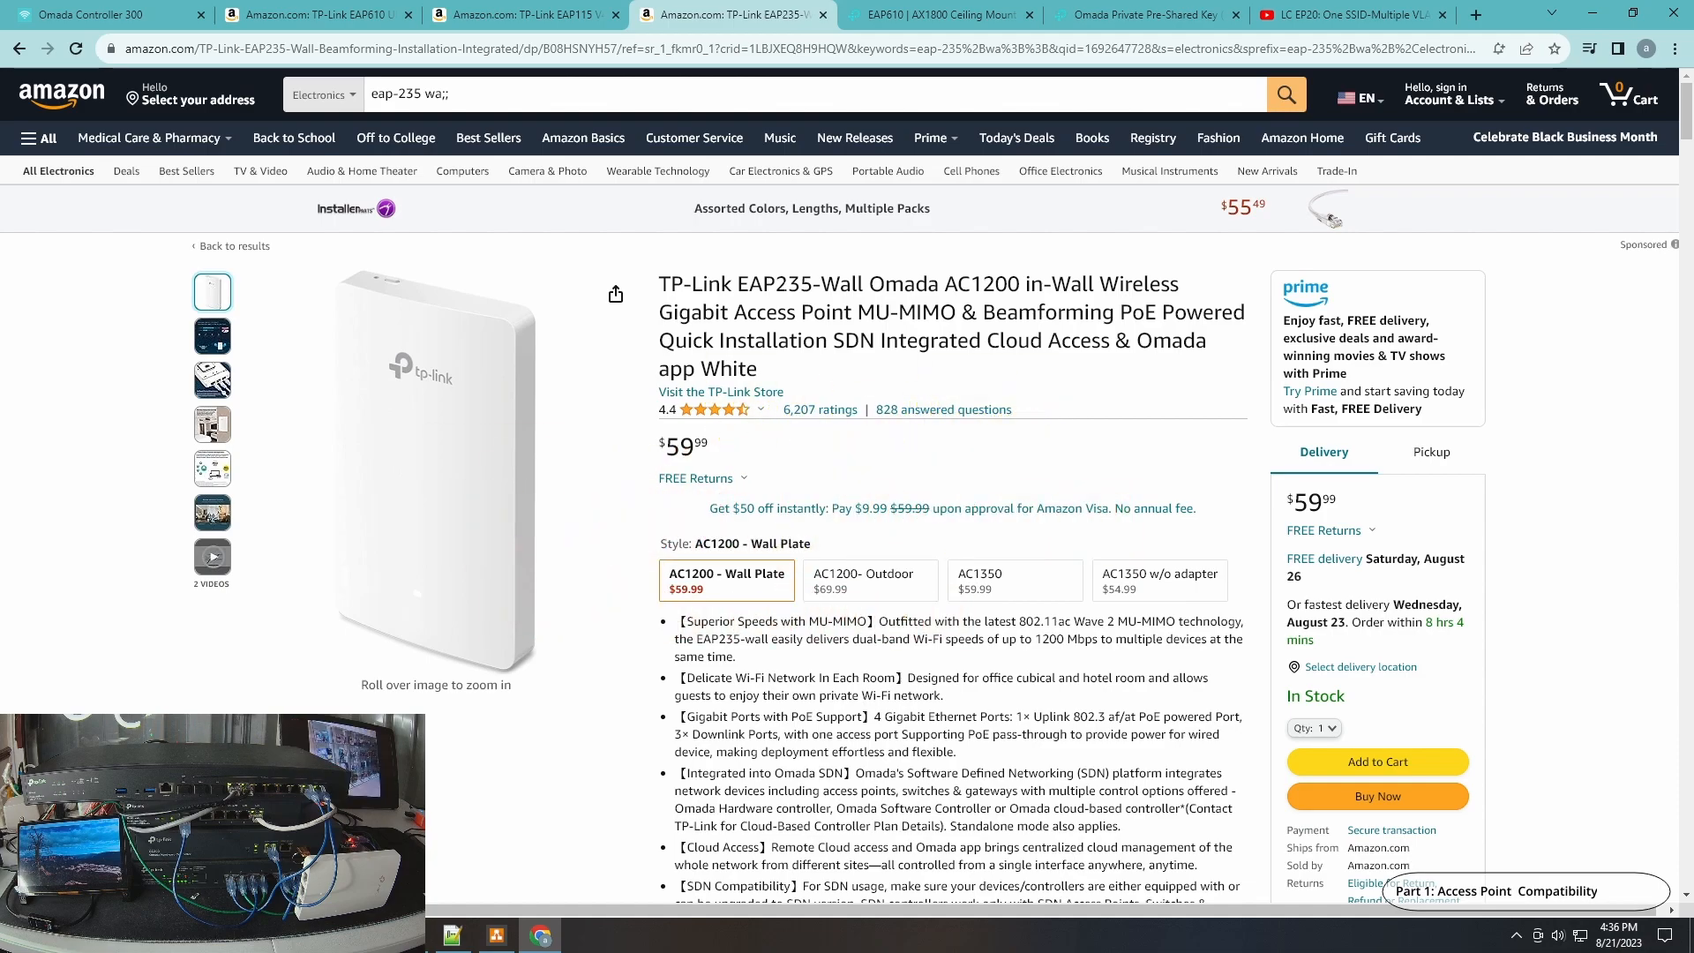
{"action": "left_click", "coordinate": [1290, 13]}
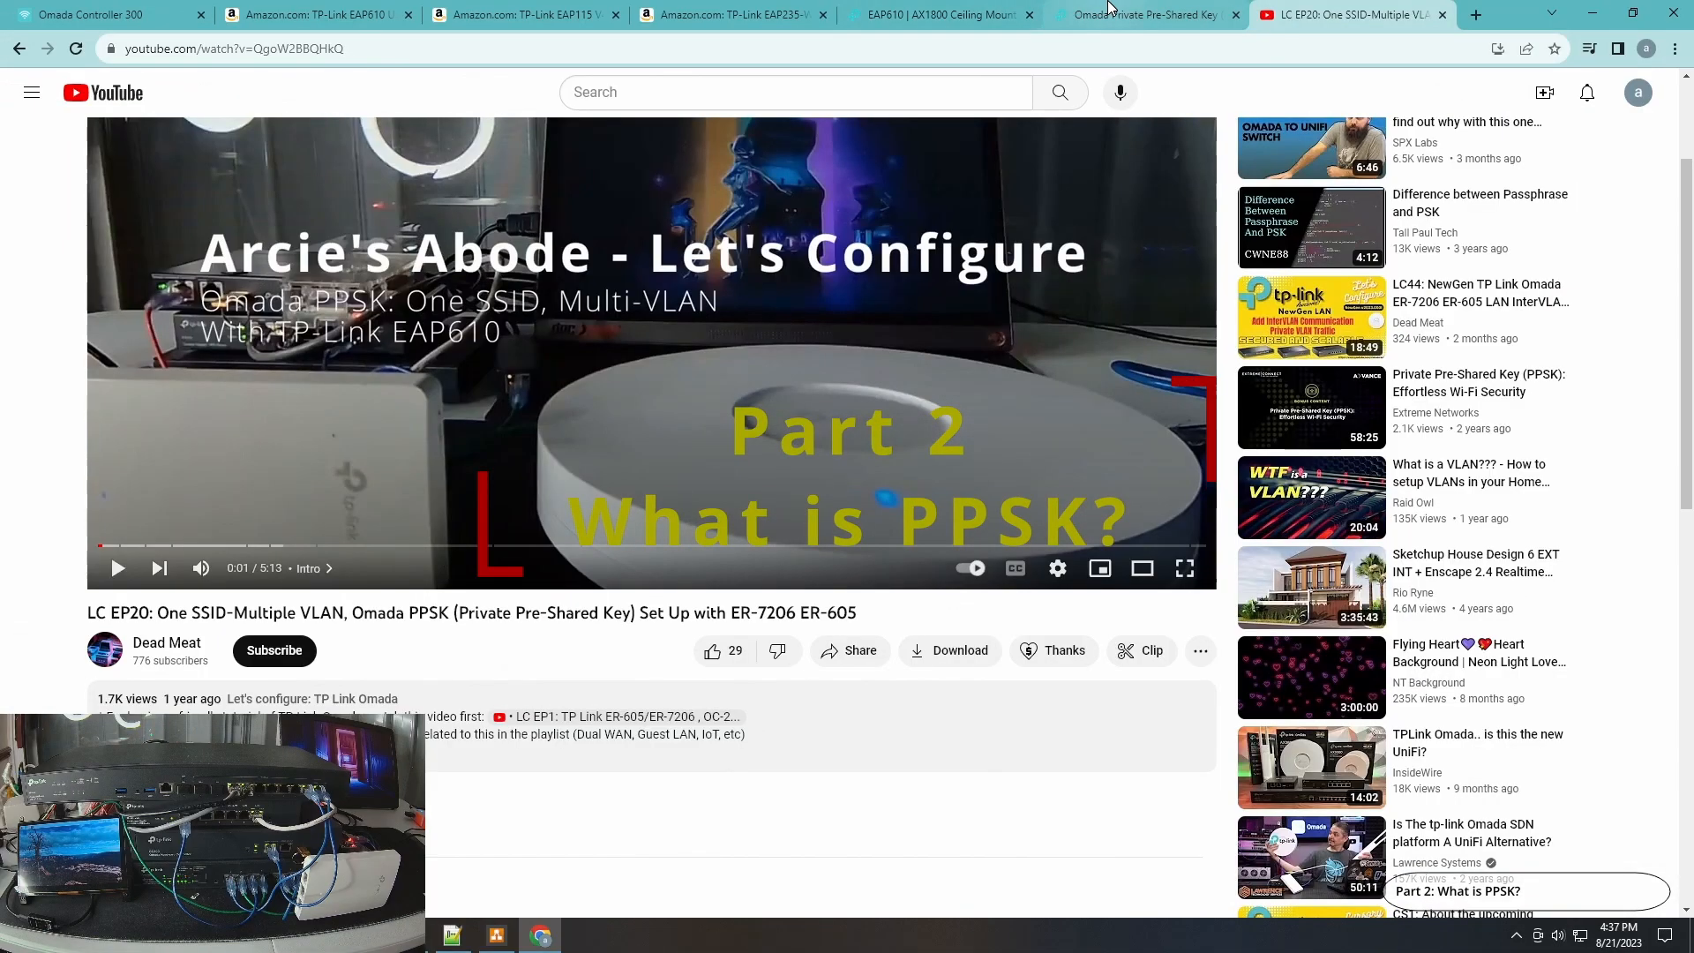
{"action": "left_click", "coordinate": [1110, 11]}
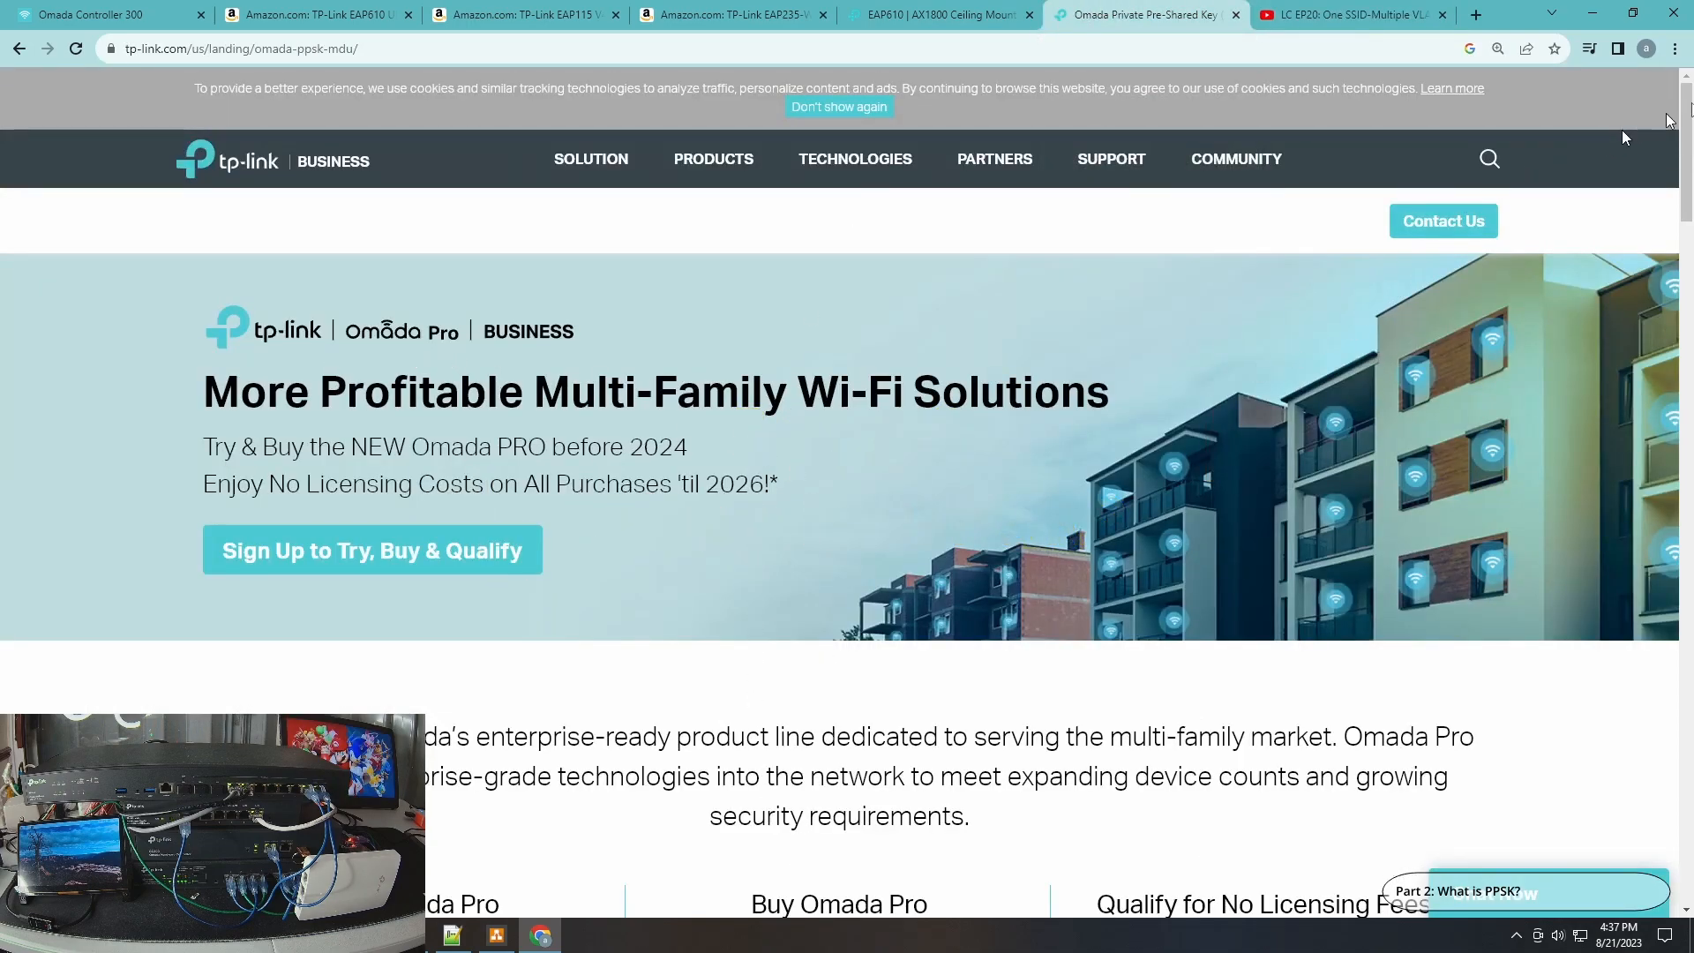
{"action": "left_click_drag", "start_coordinate": [1688, 132], "coordinate": [1691, 569]}
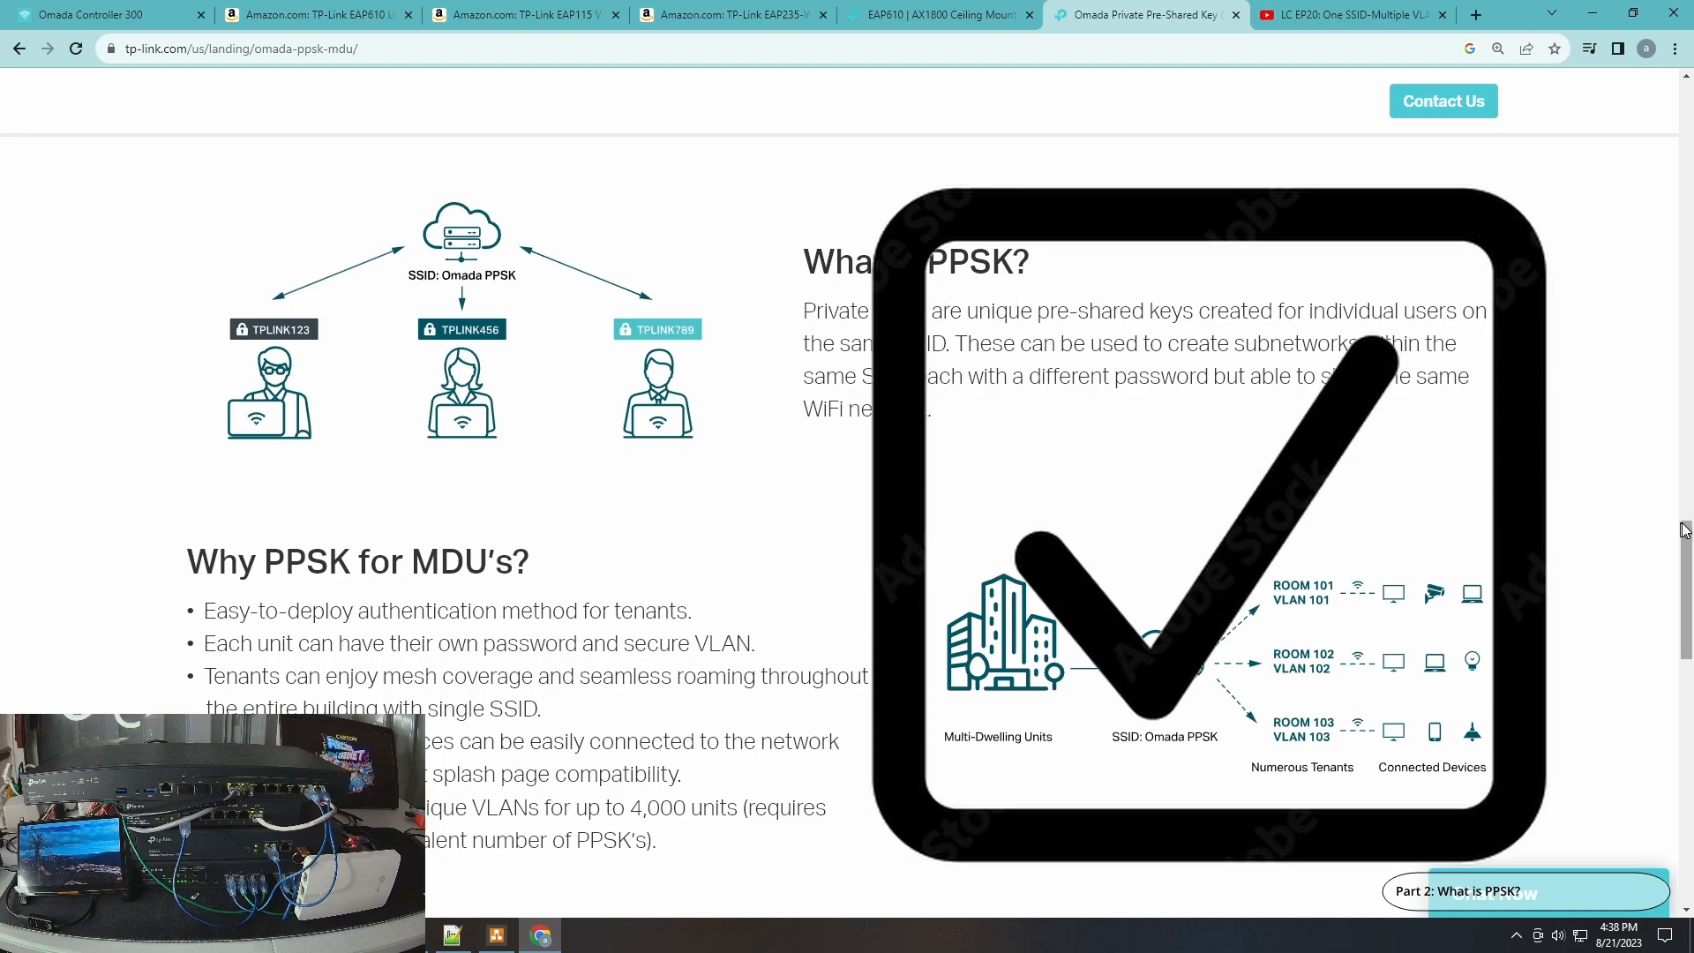
{"action": "left_click_drag", "start_coordinate": [1685, 529], "coordinate": [1685, 543]}
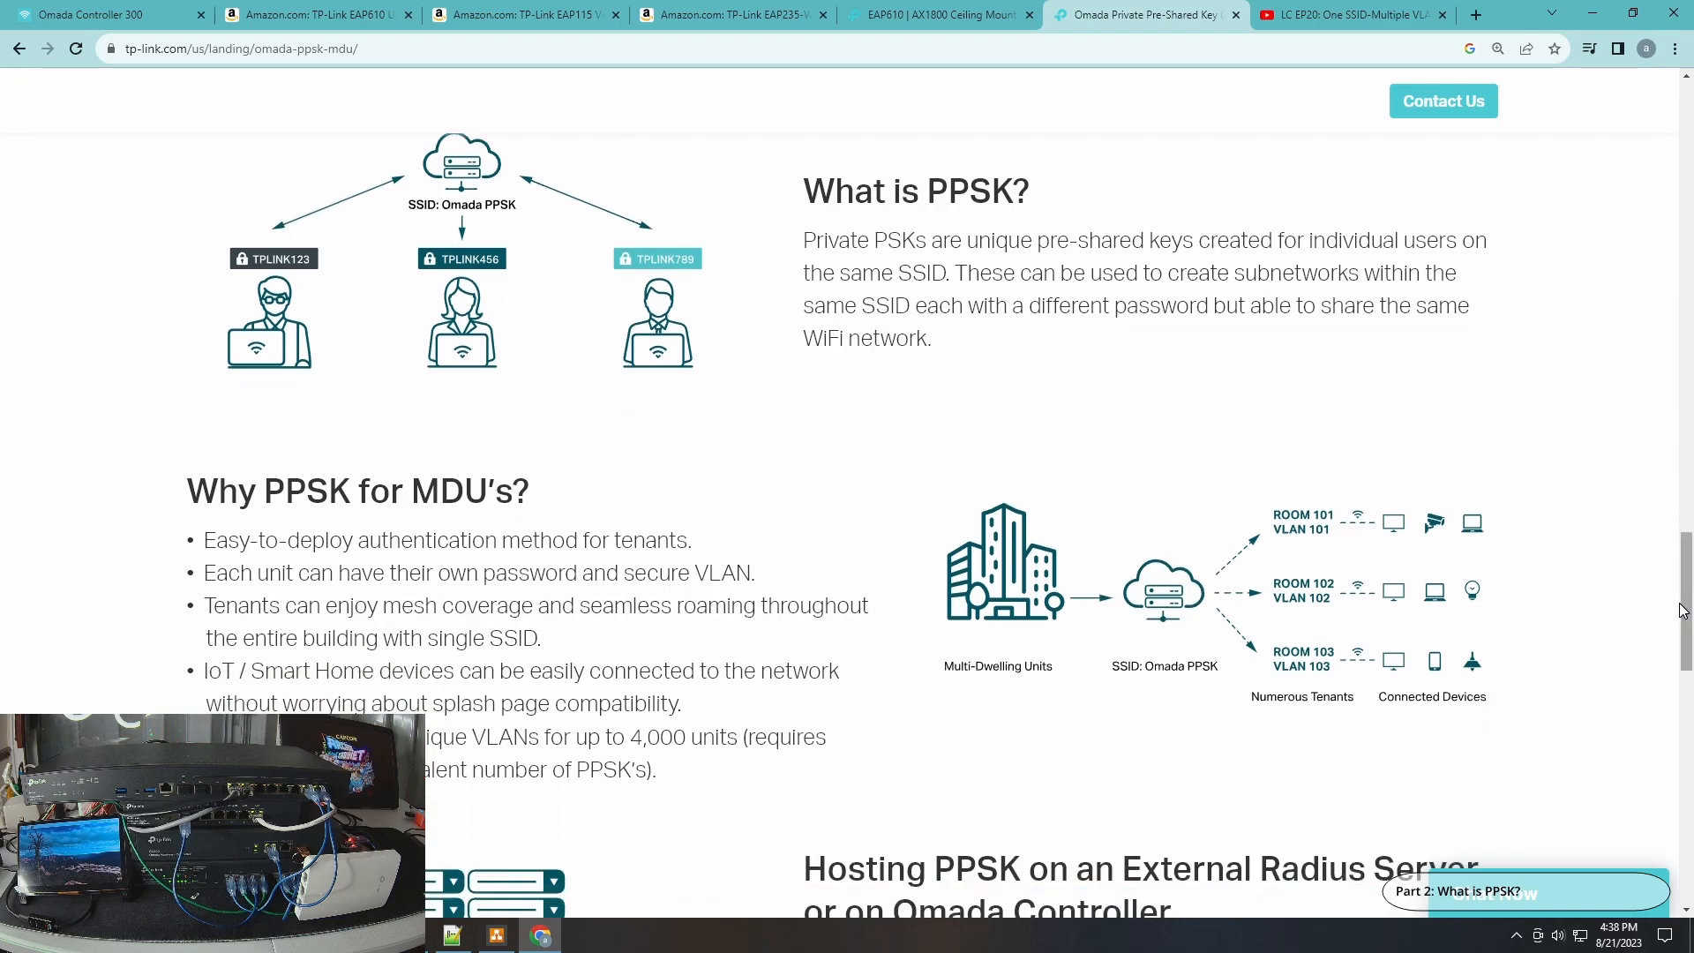
{"action": "left_click_drag", "start_coordinate": [1685, 609], "coordinate": [1689, 593]}
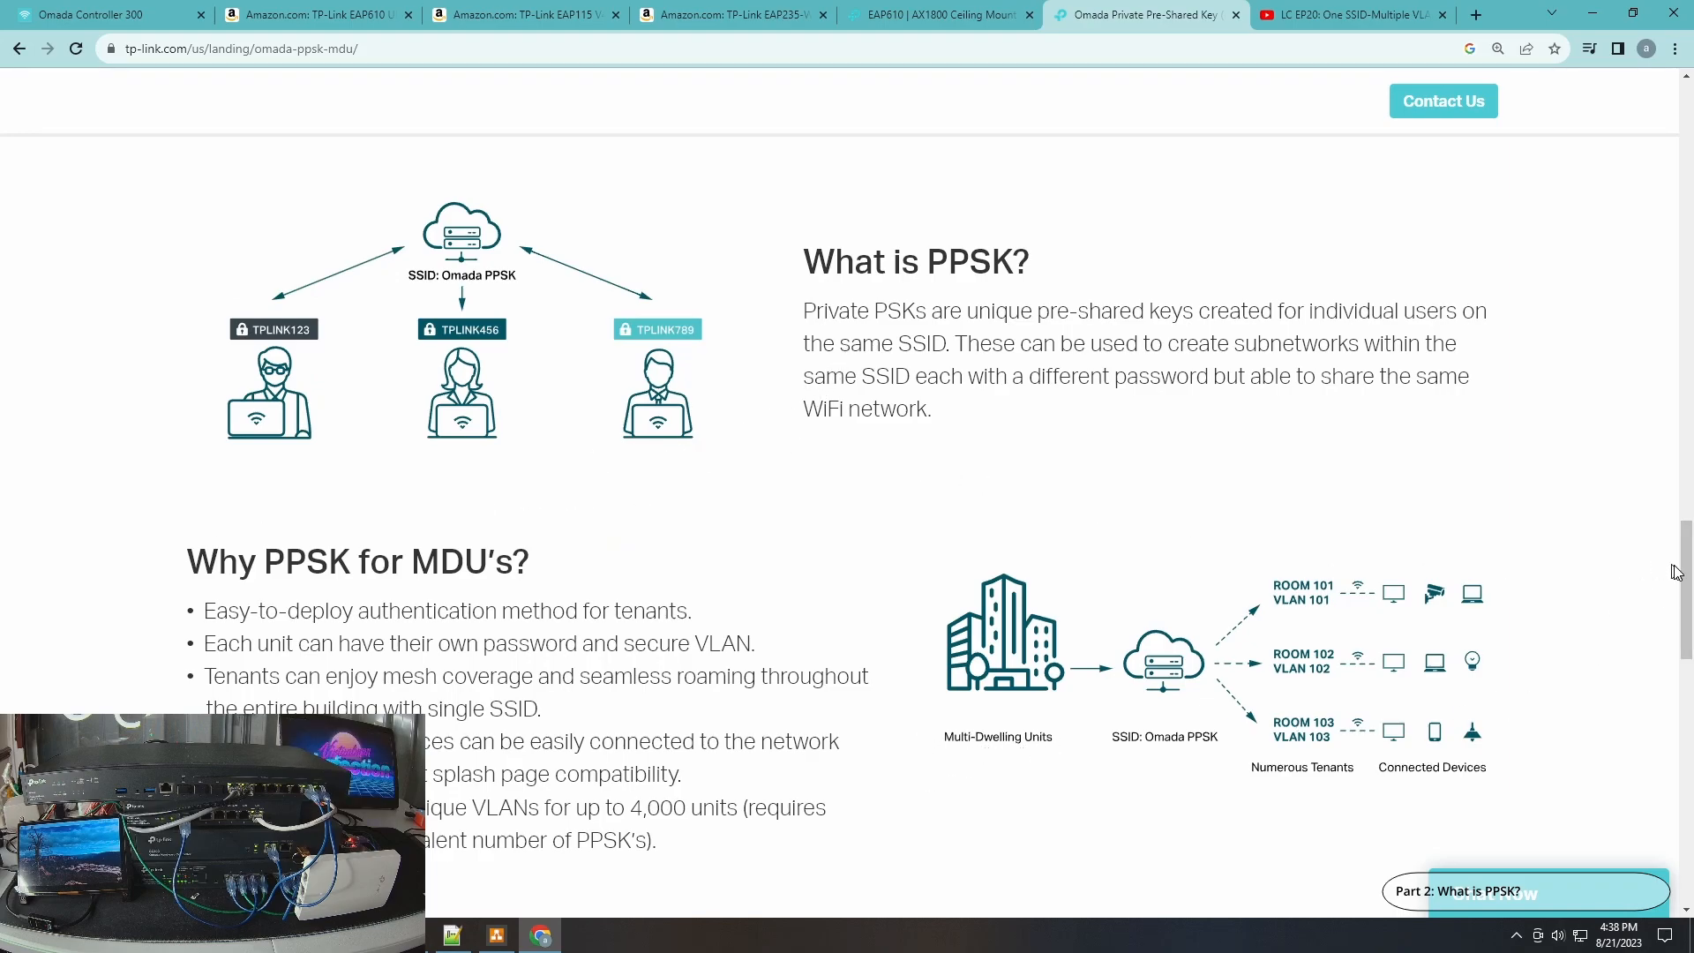
{"action": "left_click_drag", "start_coordinate": [1685, 573], "coordinate": [1679, 698]}
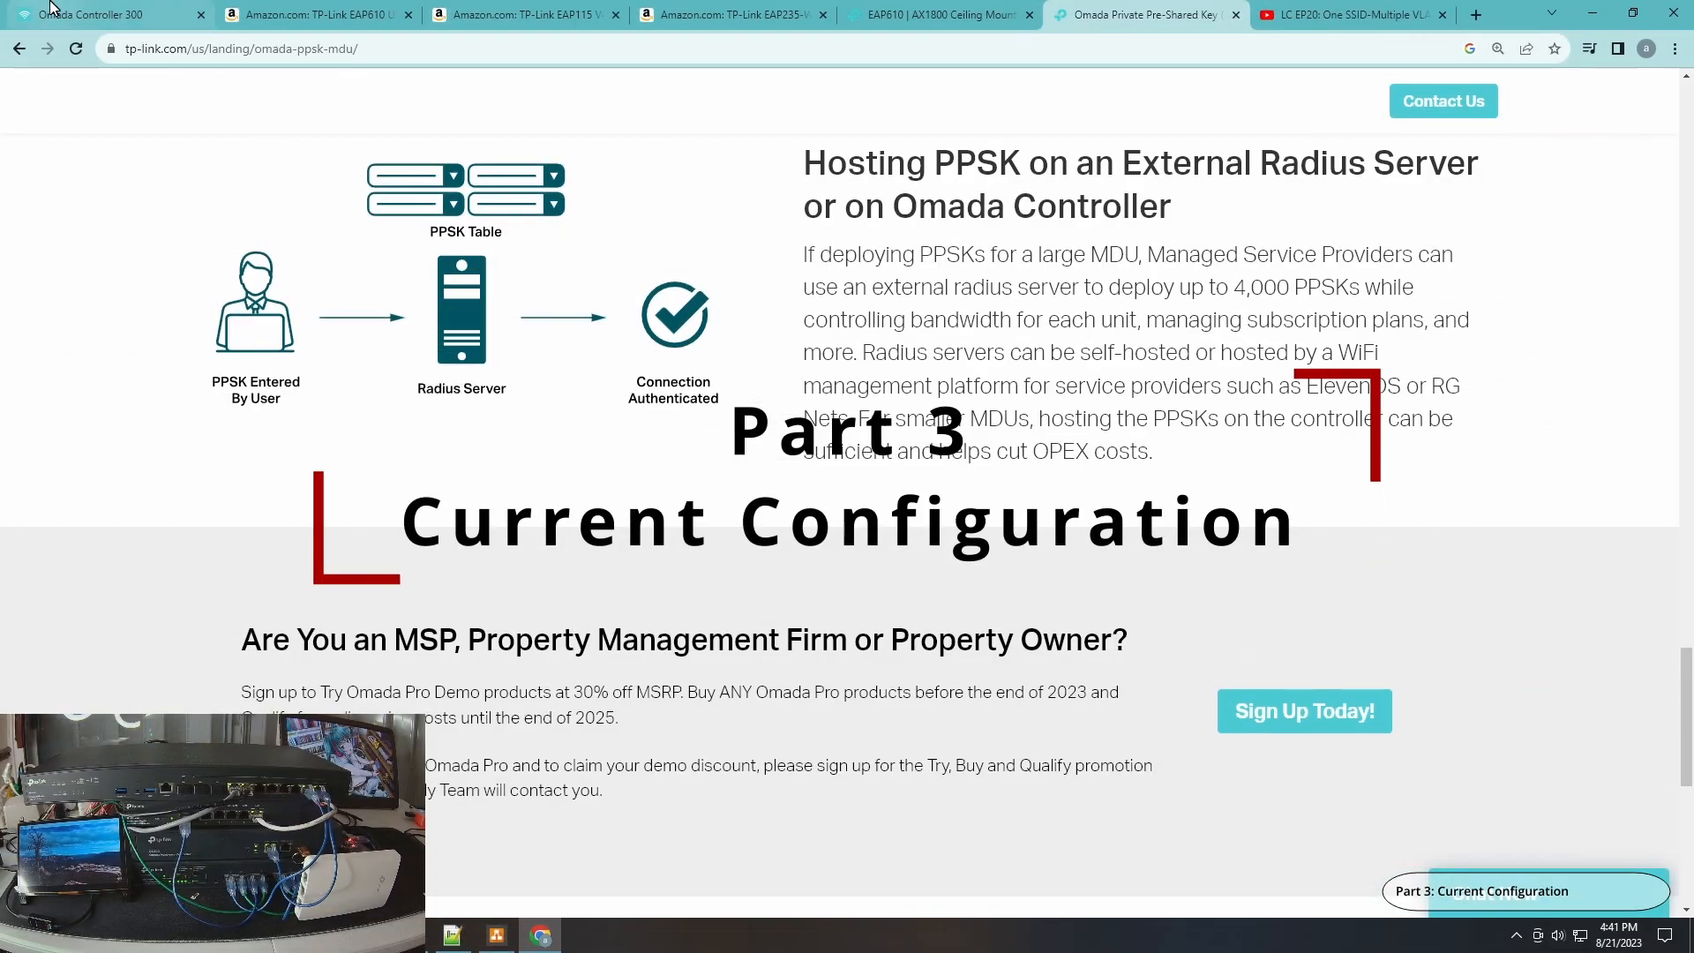
Examine the EAP-235 firmware upgrade release notes for PPSK support, then close the dialog without upgrading.
{"action": "left_click", "coordinate": [50, 7]}
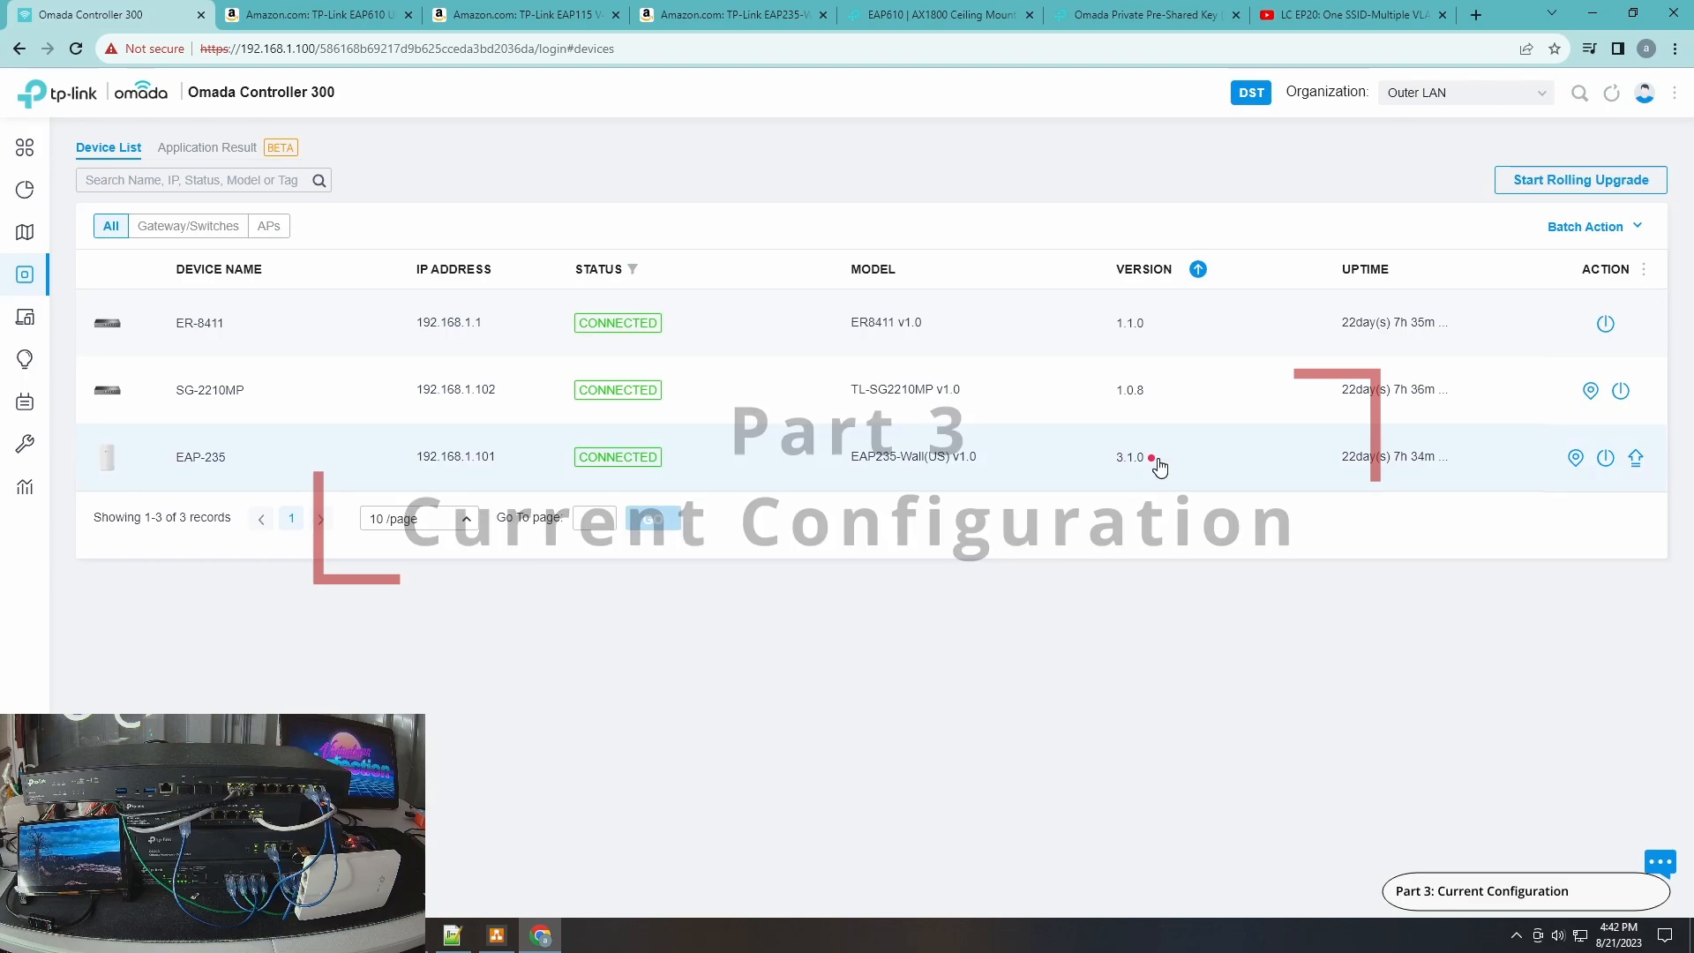
{"action": "mouse_move", "coordinate": [1155, 465]}
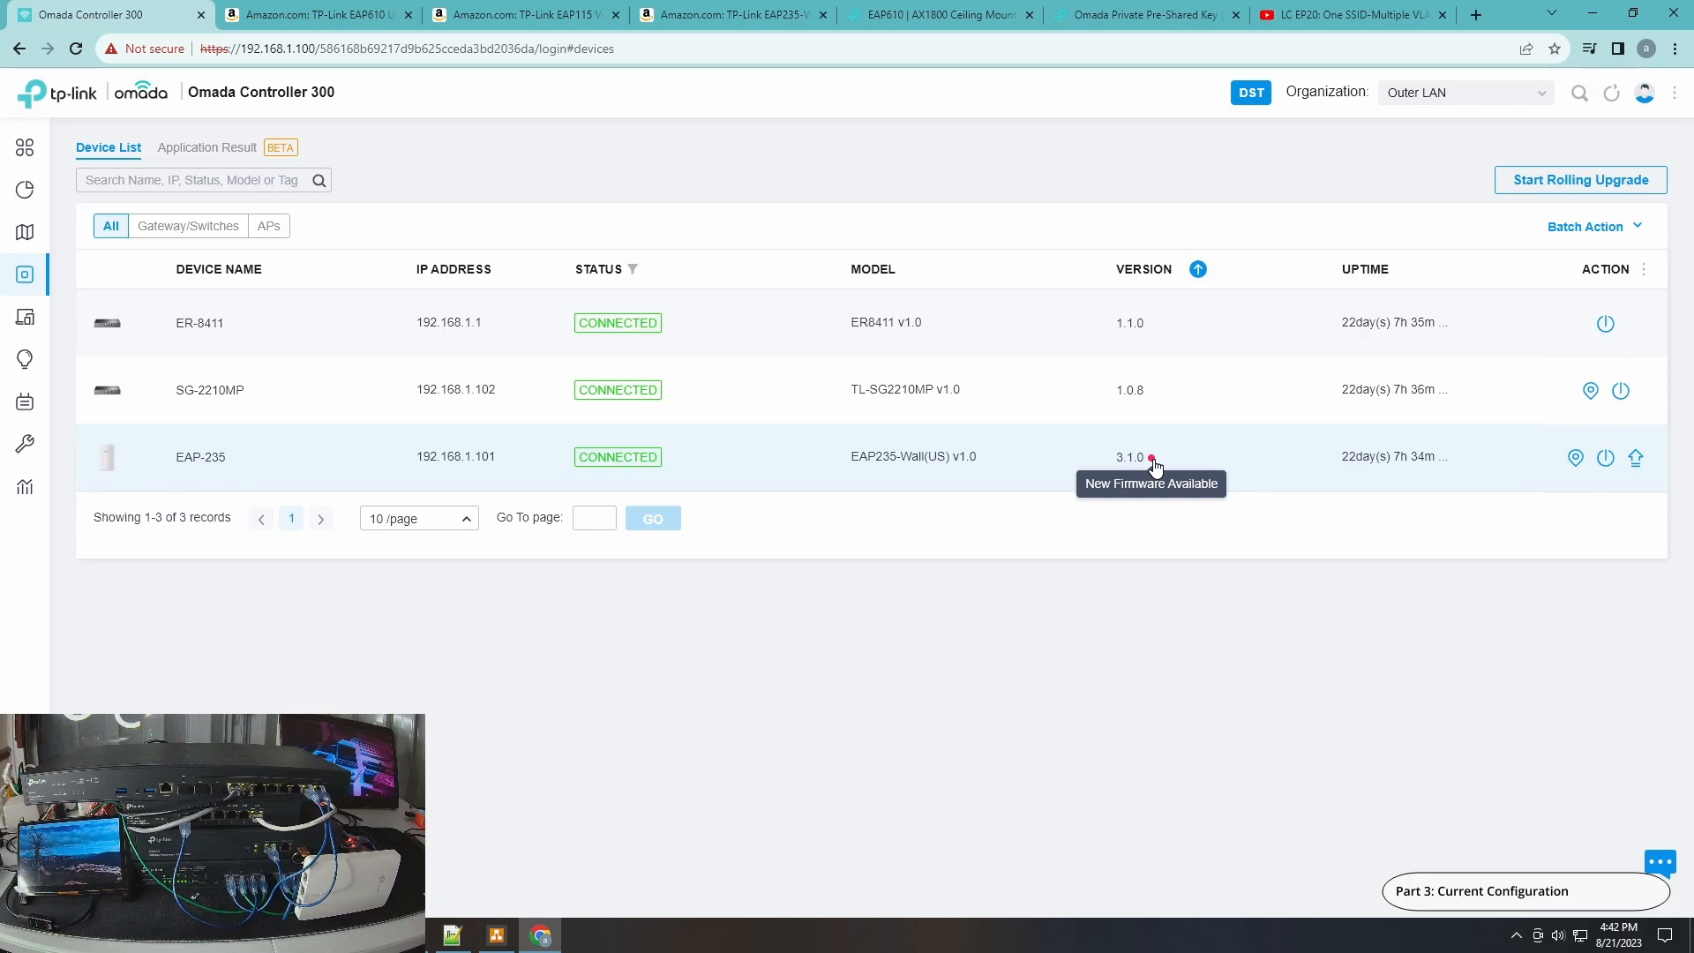
{"action": "left_click", "coordinate": [1635, 457]}
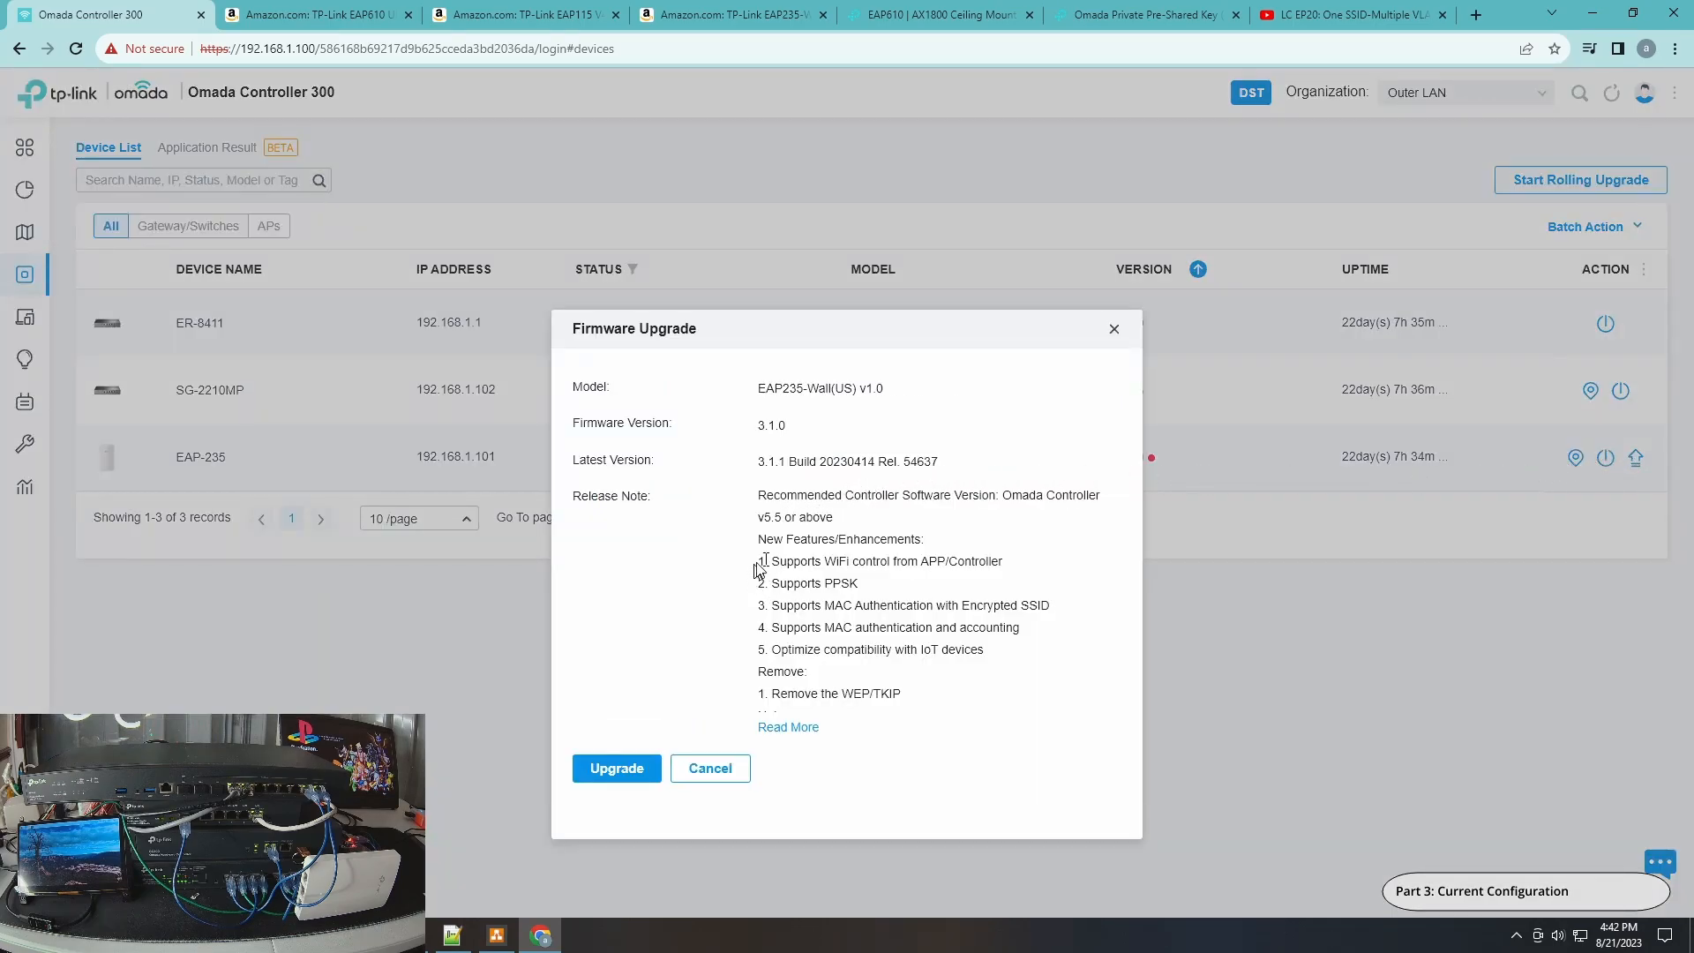
{"action": "left_click_drag", "start_coordinate": [760, 581], "coordinate": [879, 586]}
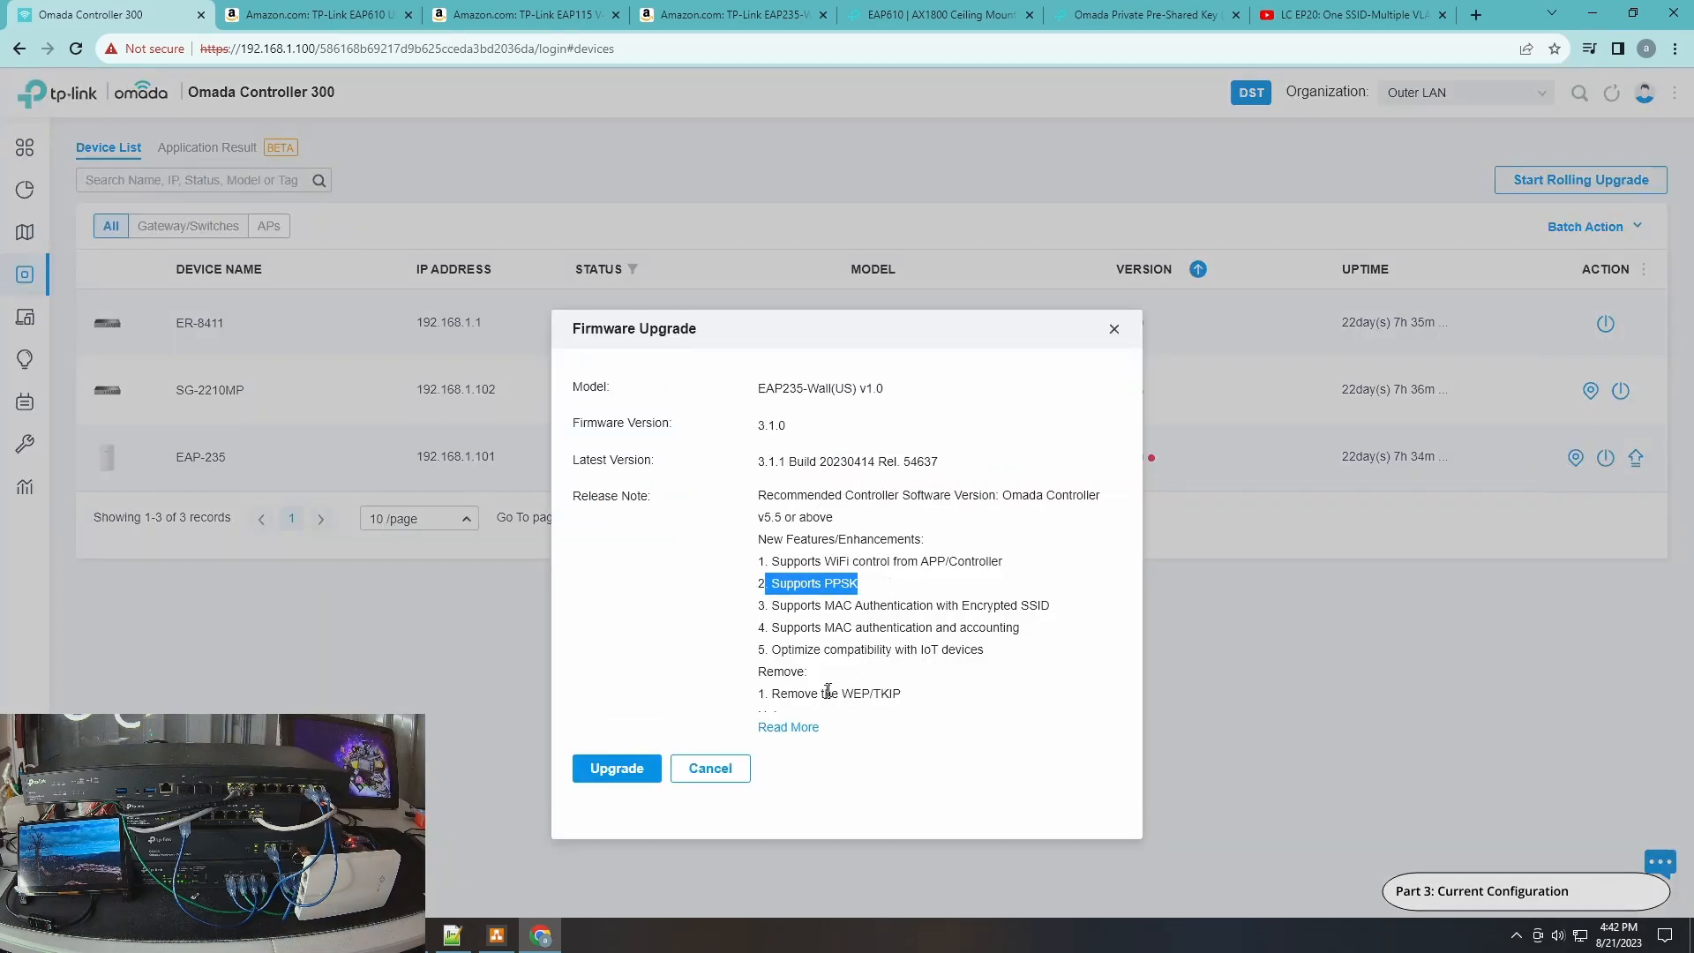
{"action": "left_click", "coordinate": [798, 727]}
{"action": "left_click_drag", "start_coordinate": [586, 585], "coordinate": [739, 587]}
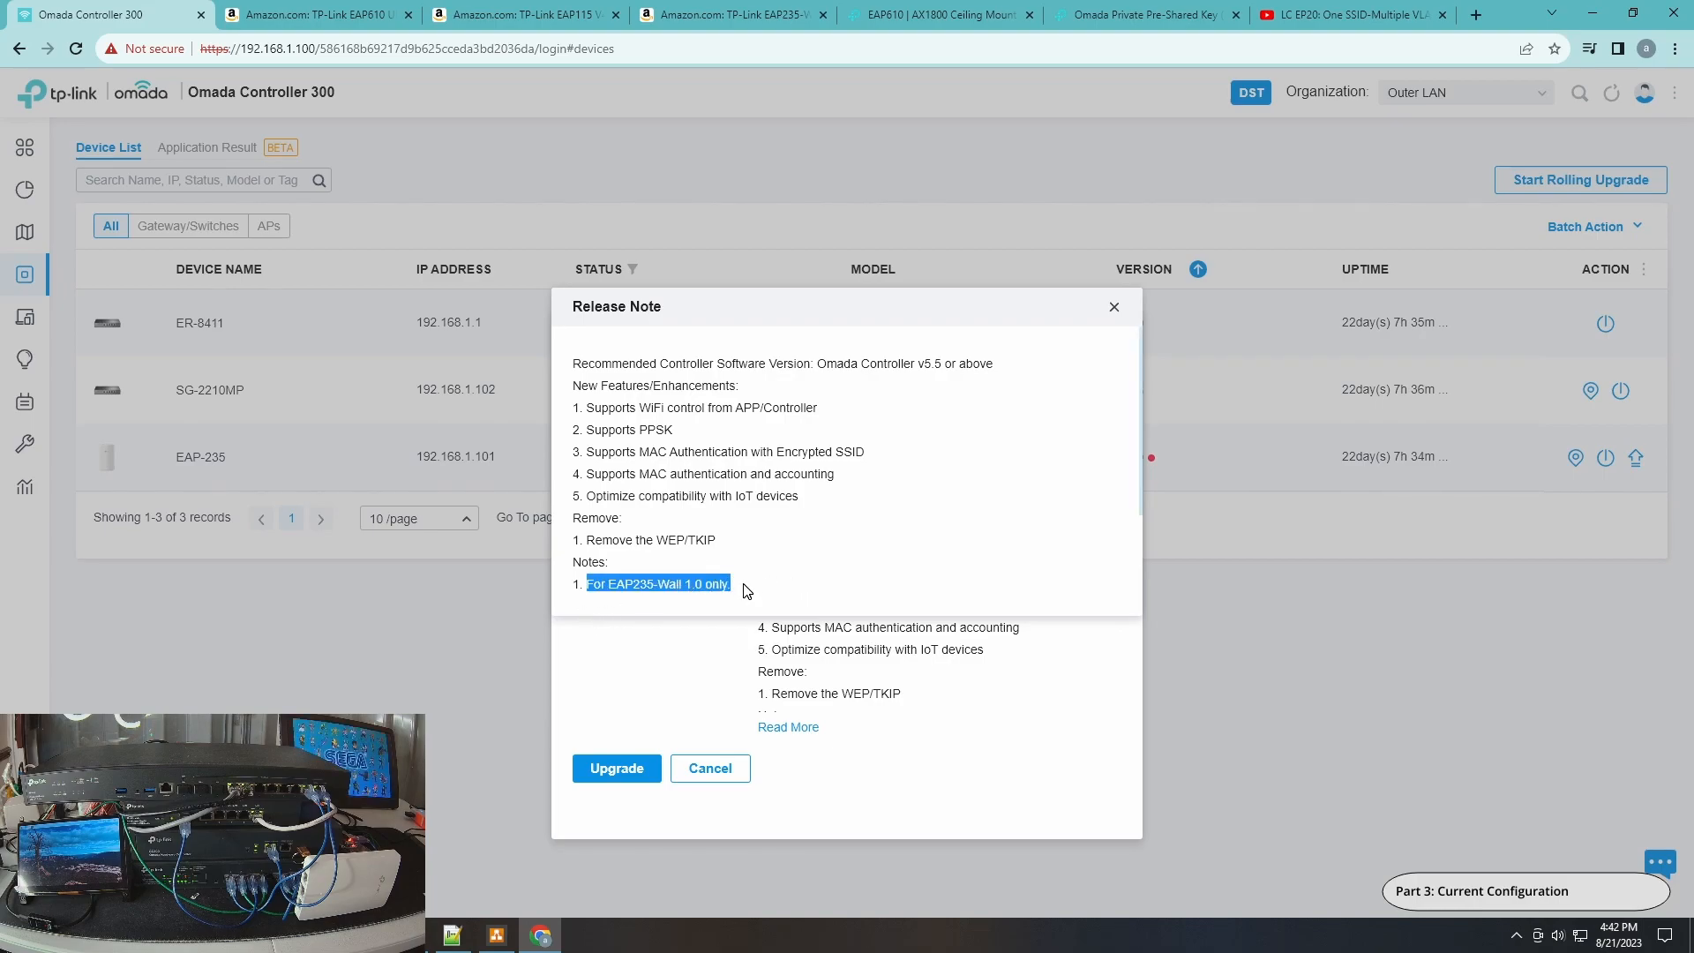
{"action": "left_click_drag", "start_coordinate": [585, 436], "coordinate": [695, 439]}
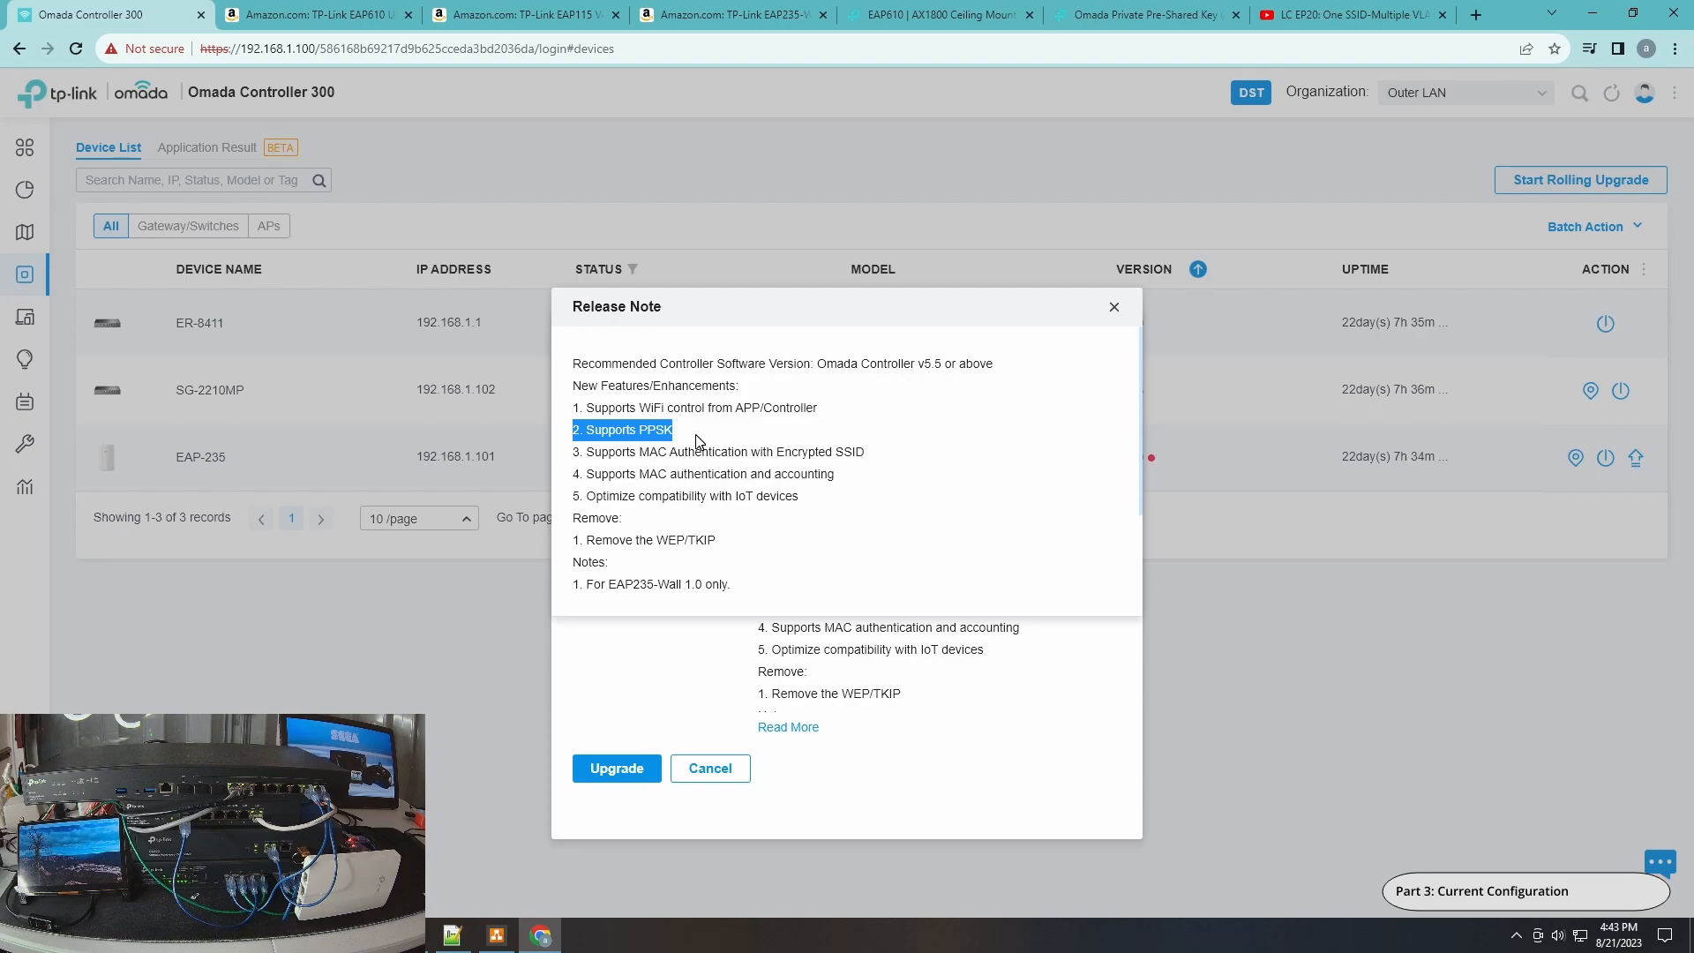
{"action": "left_click", "coordinate": [1114, 307]}
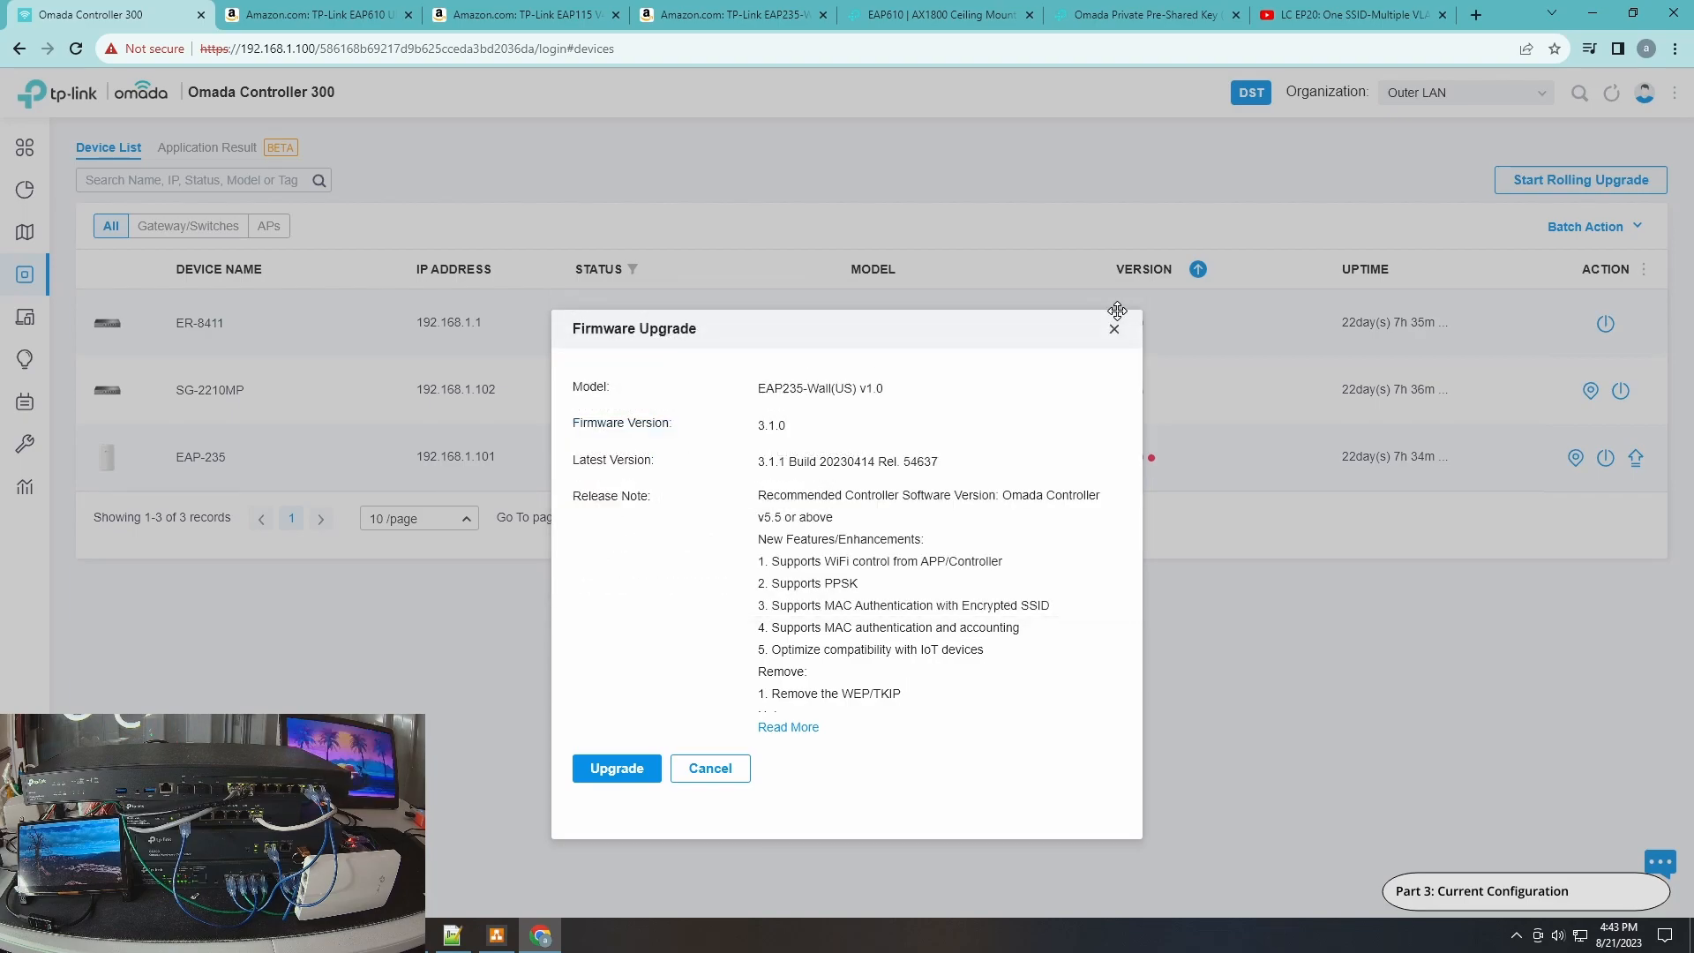
{"action": "left_click", "coordinate": [1115, 331]}
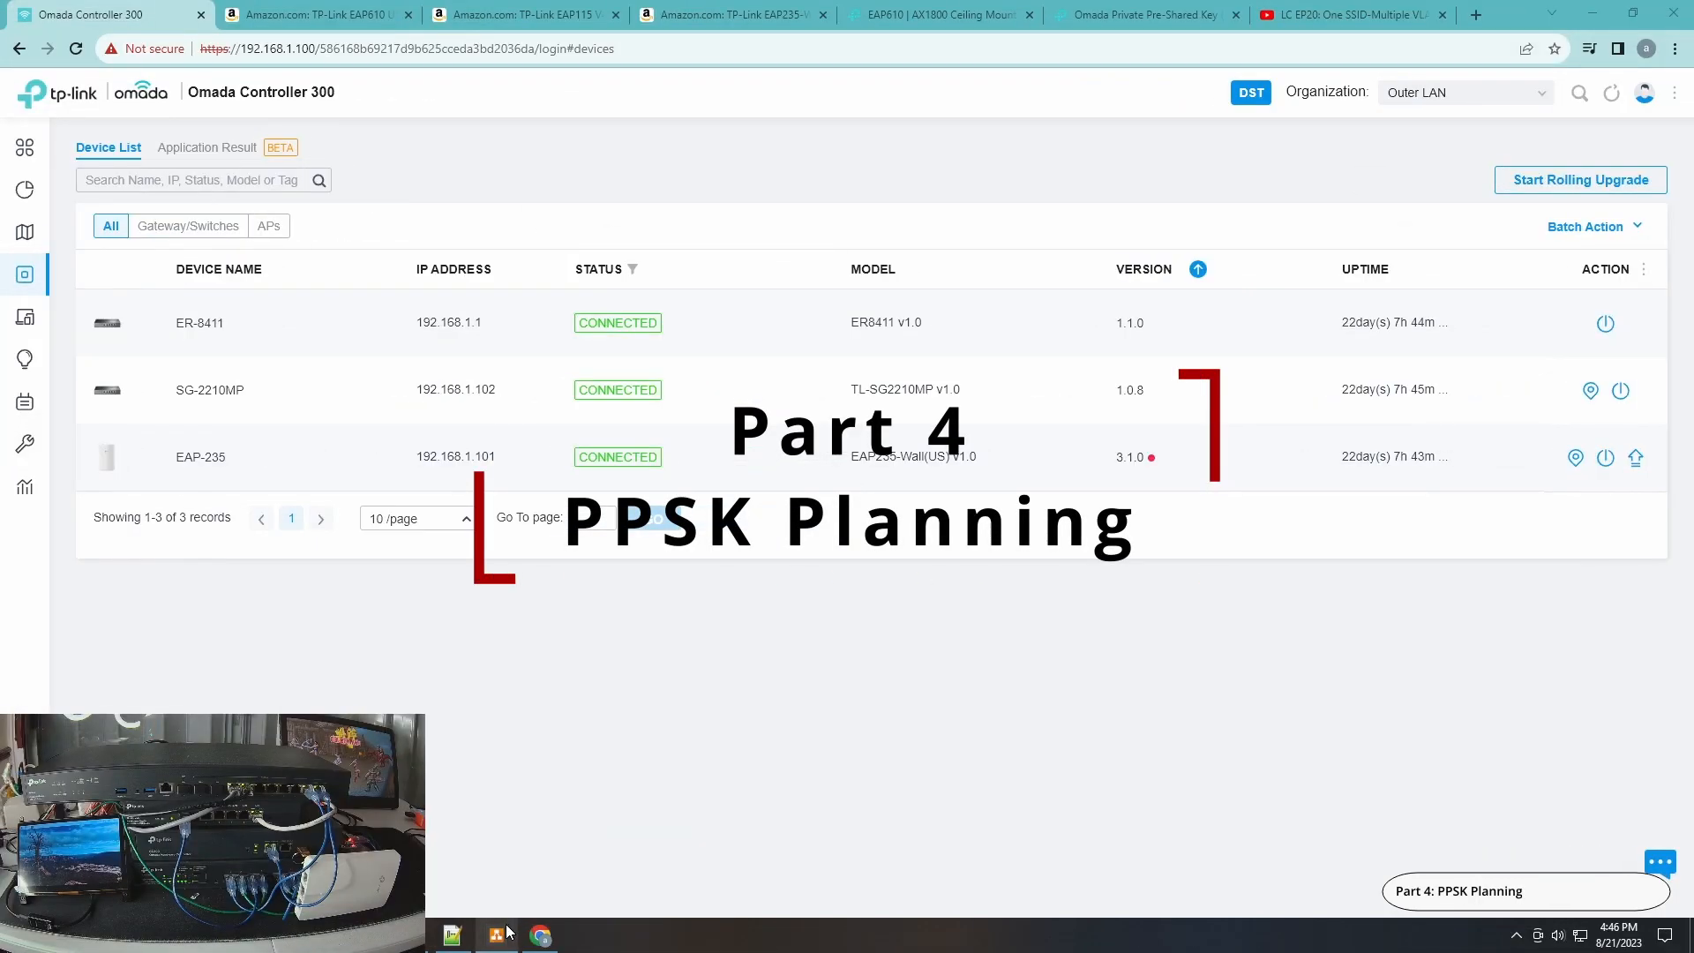
Review the network layout diagram, then return to the Omada Controller window.
{"action": "left_click", "coordinate": [500, 934]}
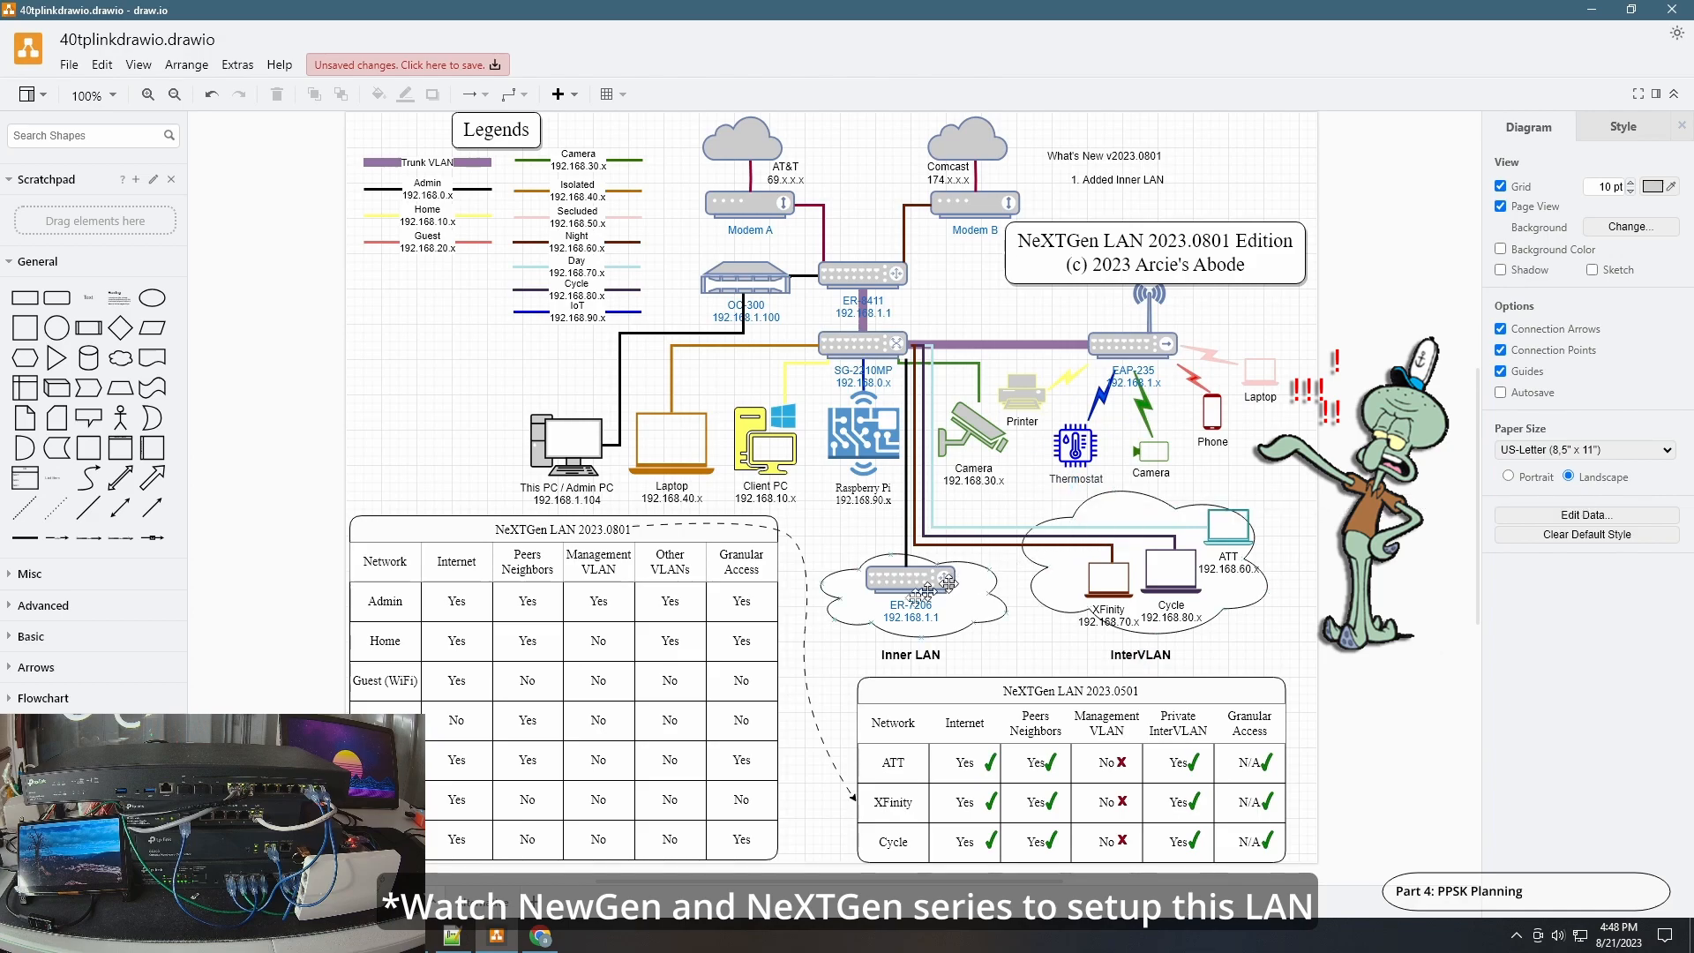
{"action": "left_click", "coordinate": [542, 937]}
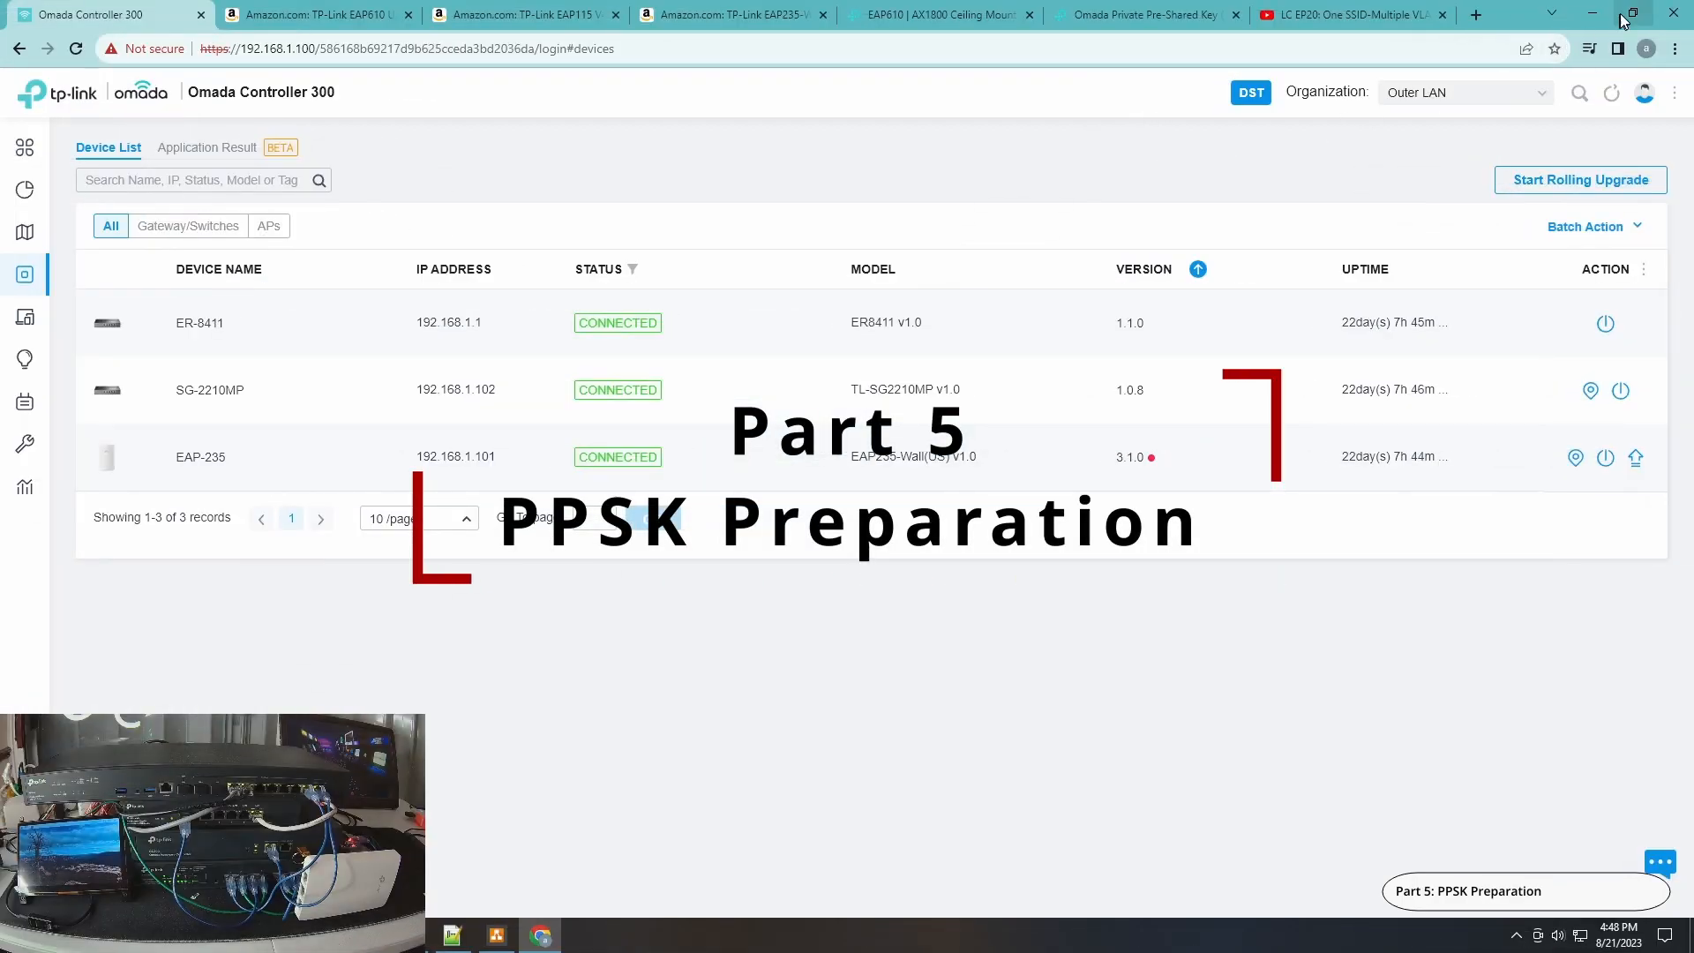
{"action": "left_click", "coordinate": [1631, 15]}
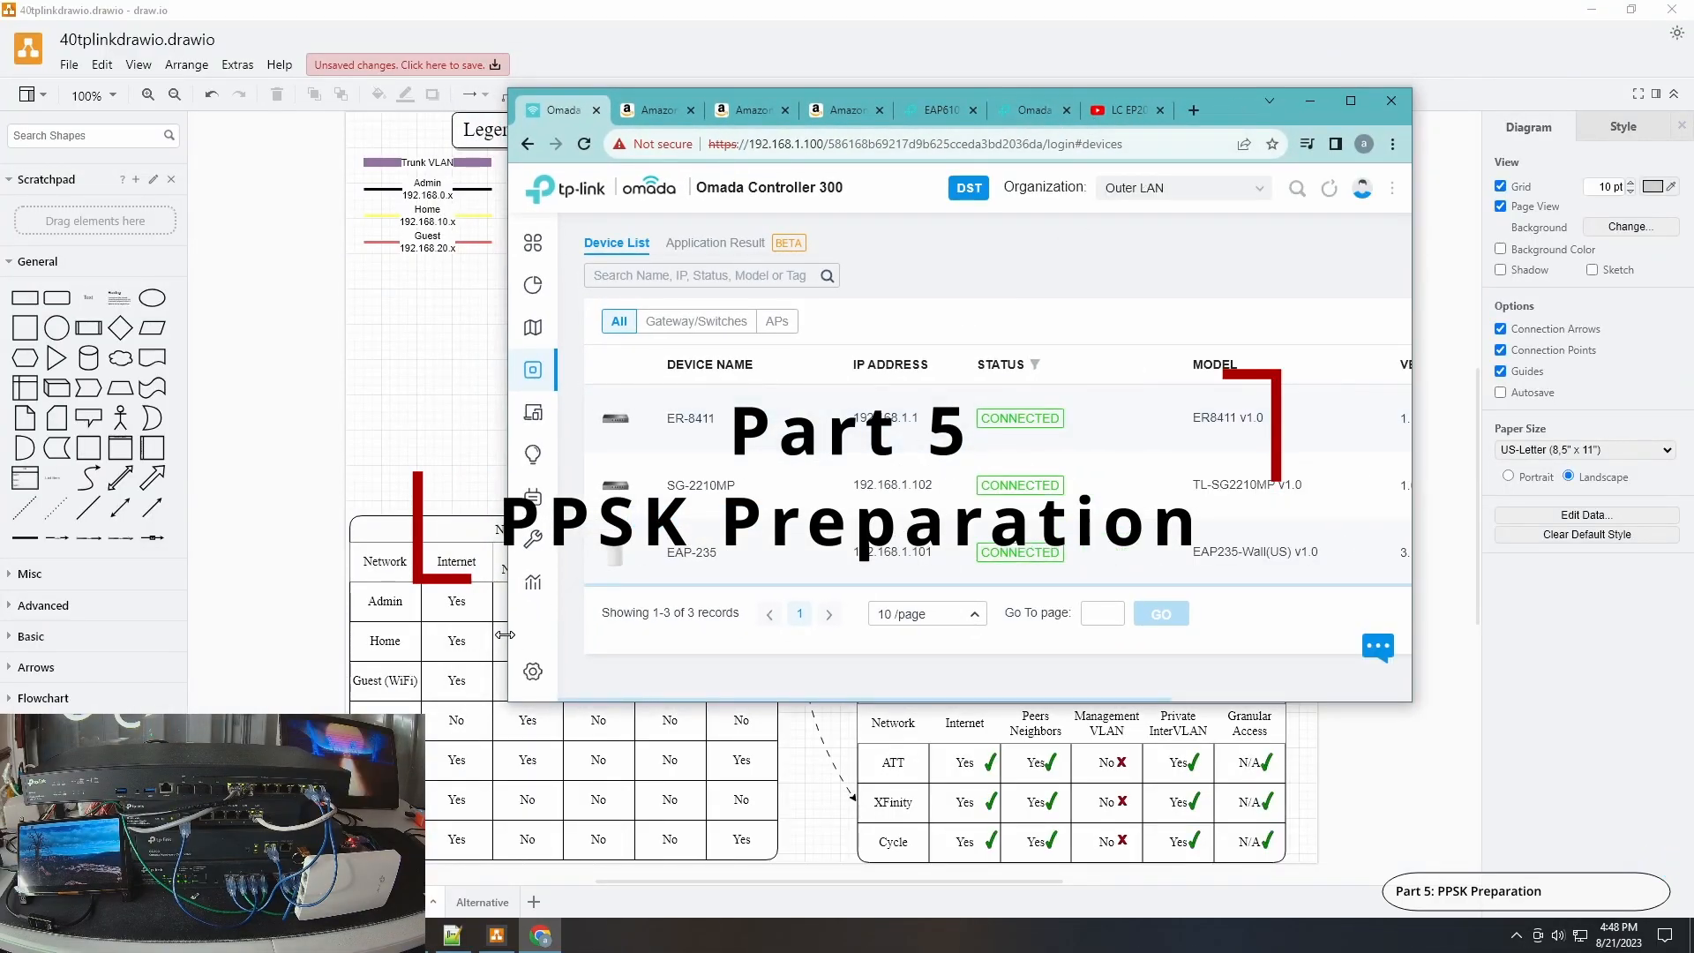
Open the site's PPSK profiles settings and create a new PPSK profile named ArciePPSK.
{"action": "left_click", "coordinate": [542, 687]}
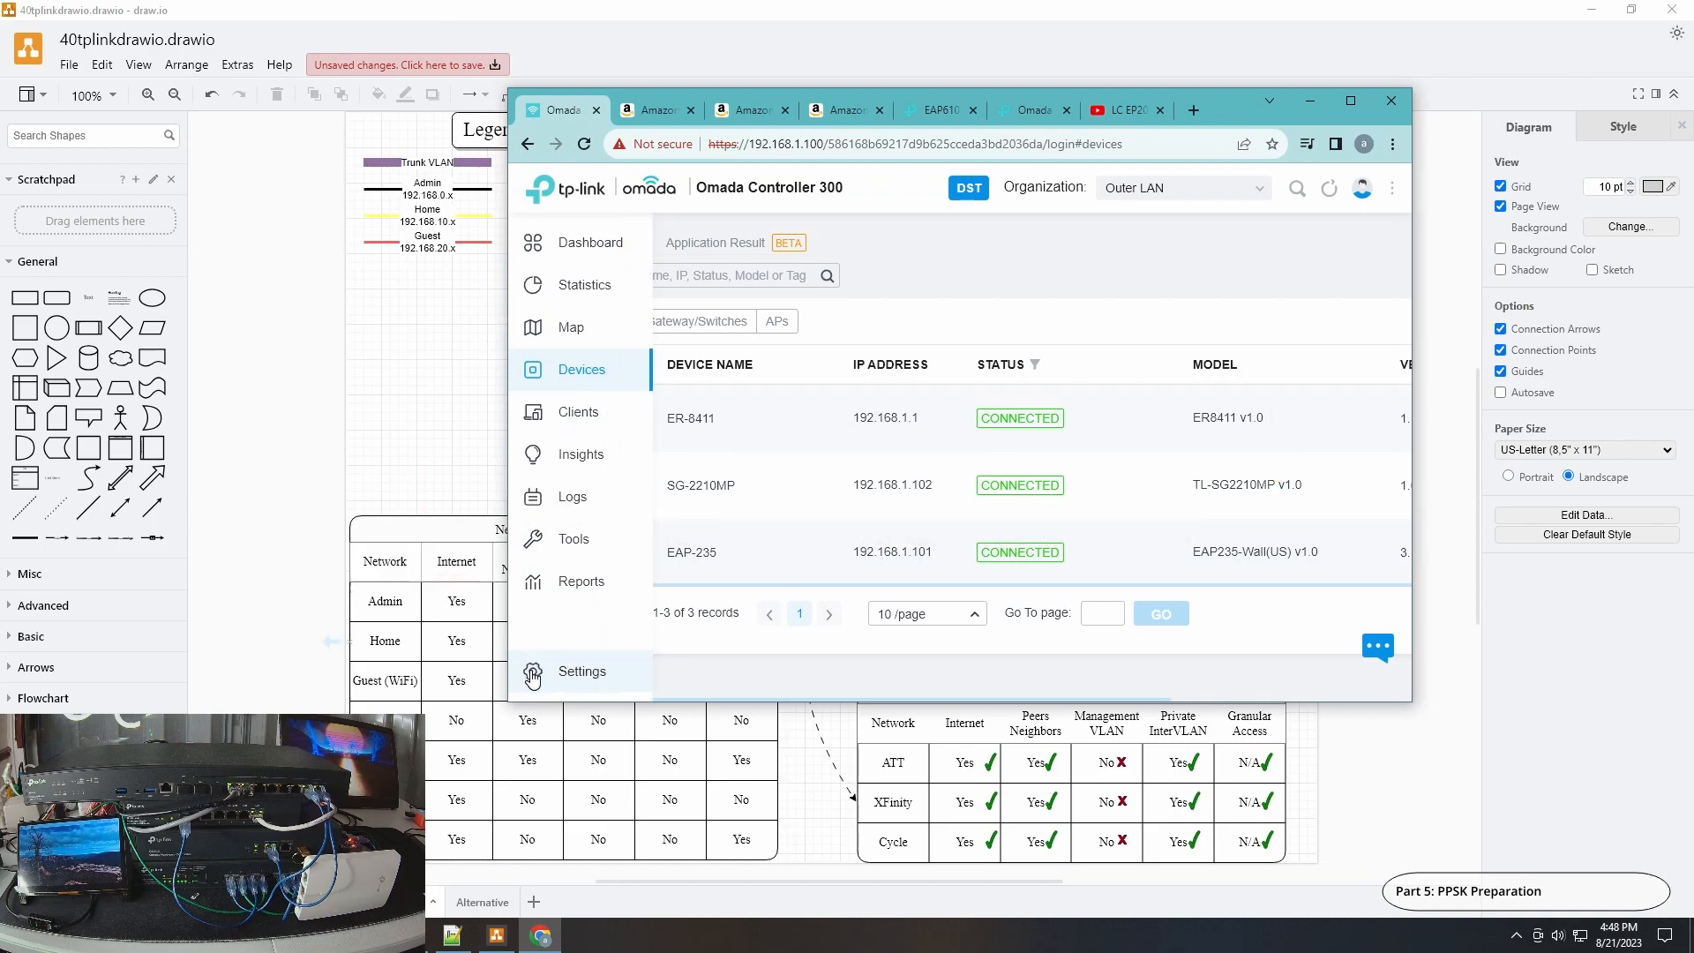
{"action": "left_click", "coordinate": [1358, 102]}
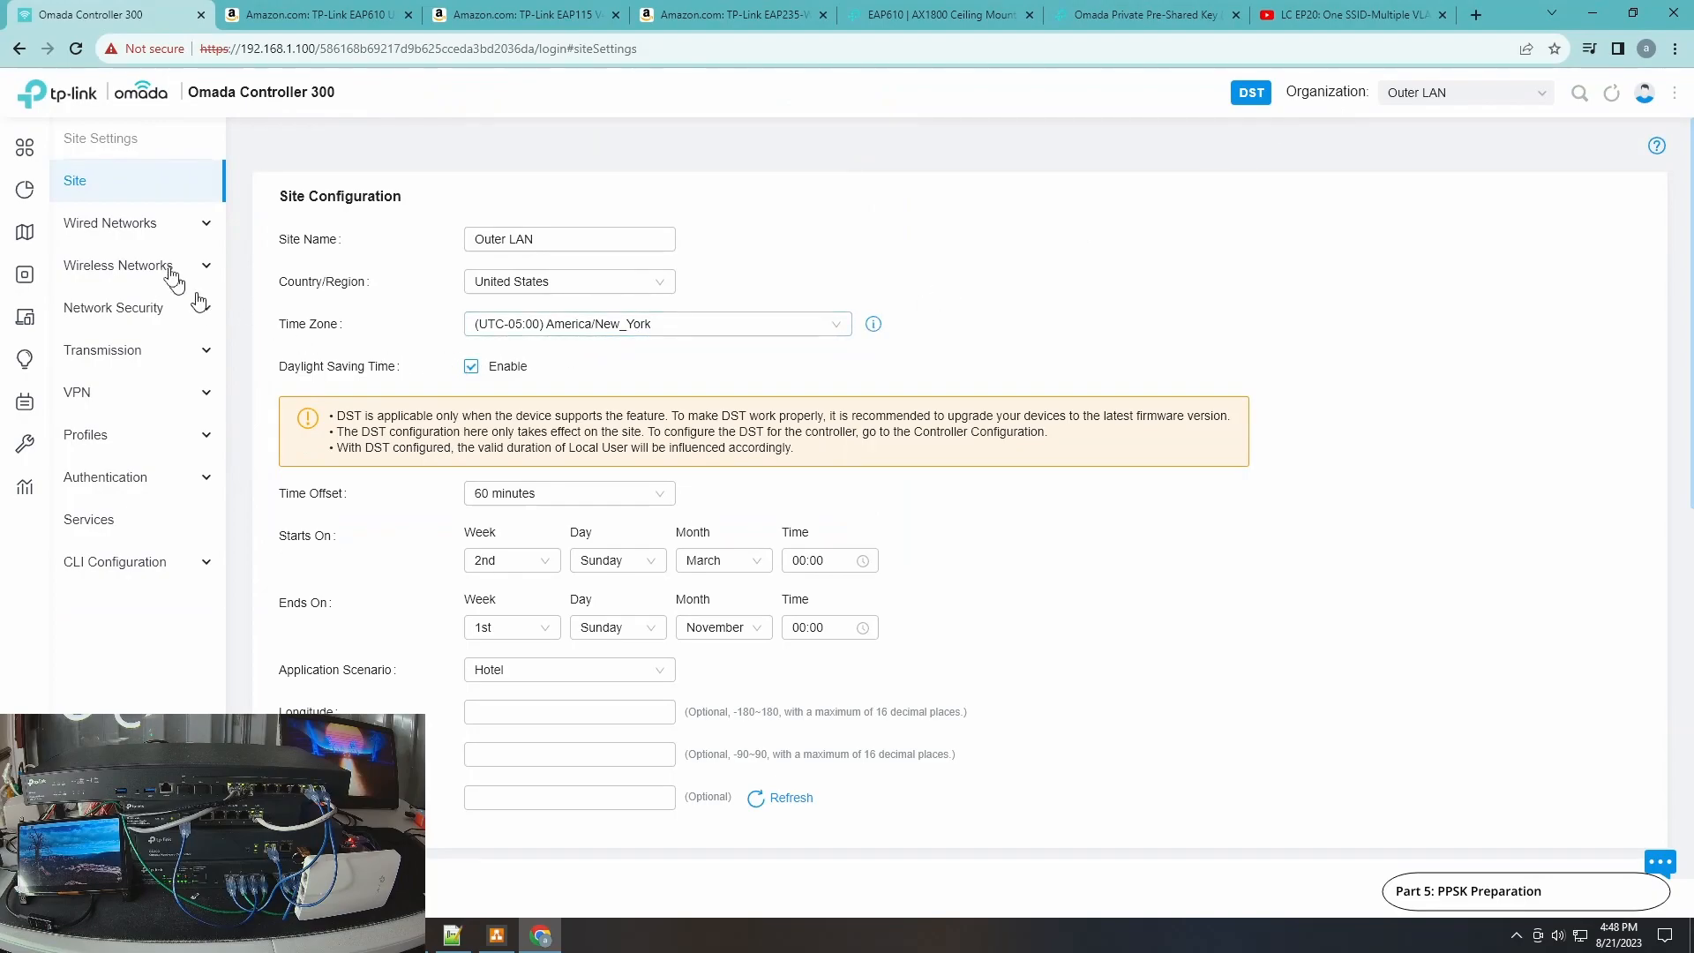
{"action": "left_click", "coordinate": [129, 445]}
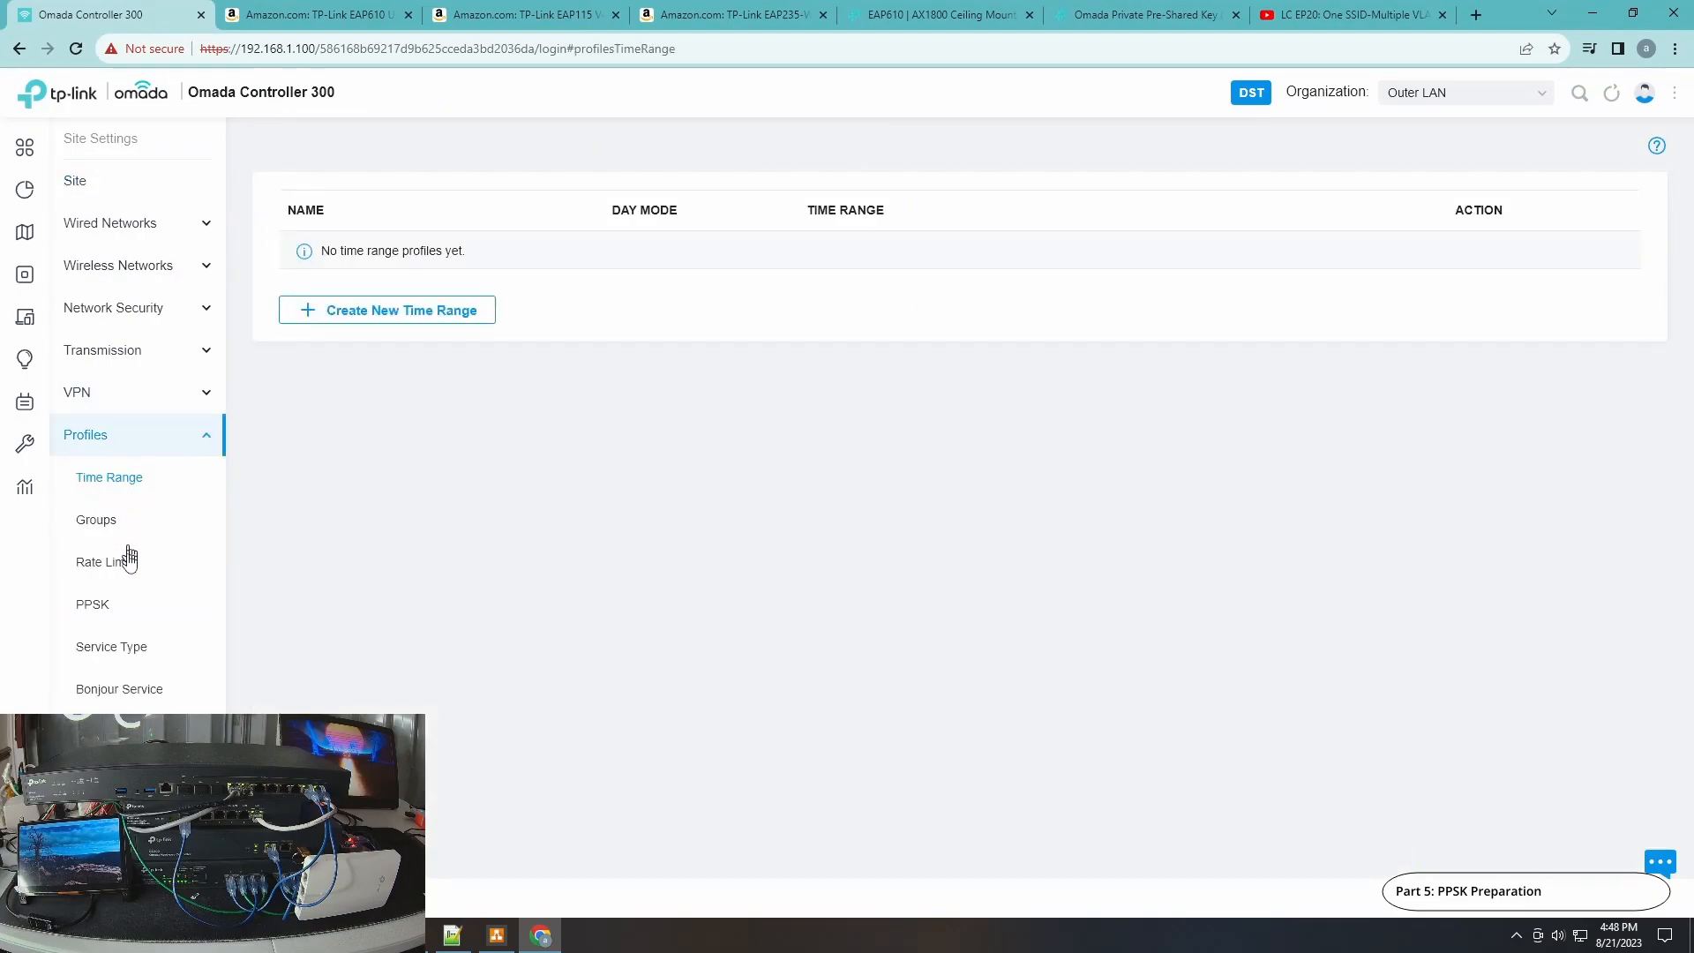
{"action": "left_click", "coordinate": [103, 607]}
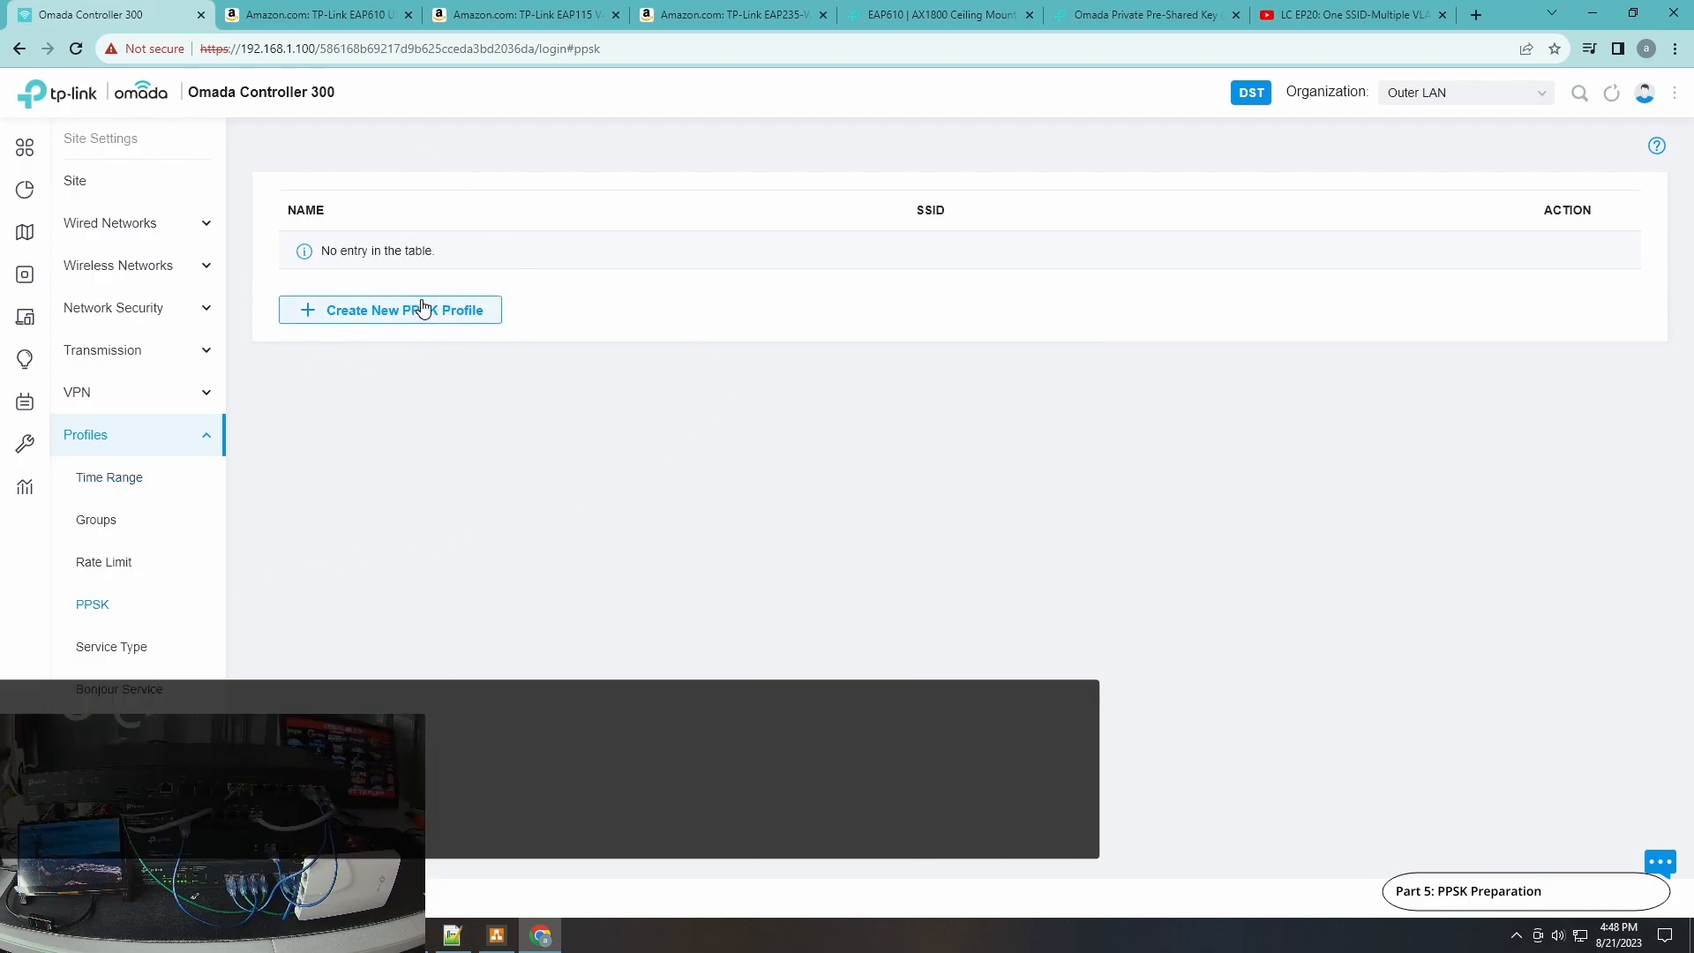
{"action": "left_click", "coordinate": [426, 313]}
{"action": "left_click", "coordinate": [592, 240]}
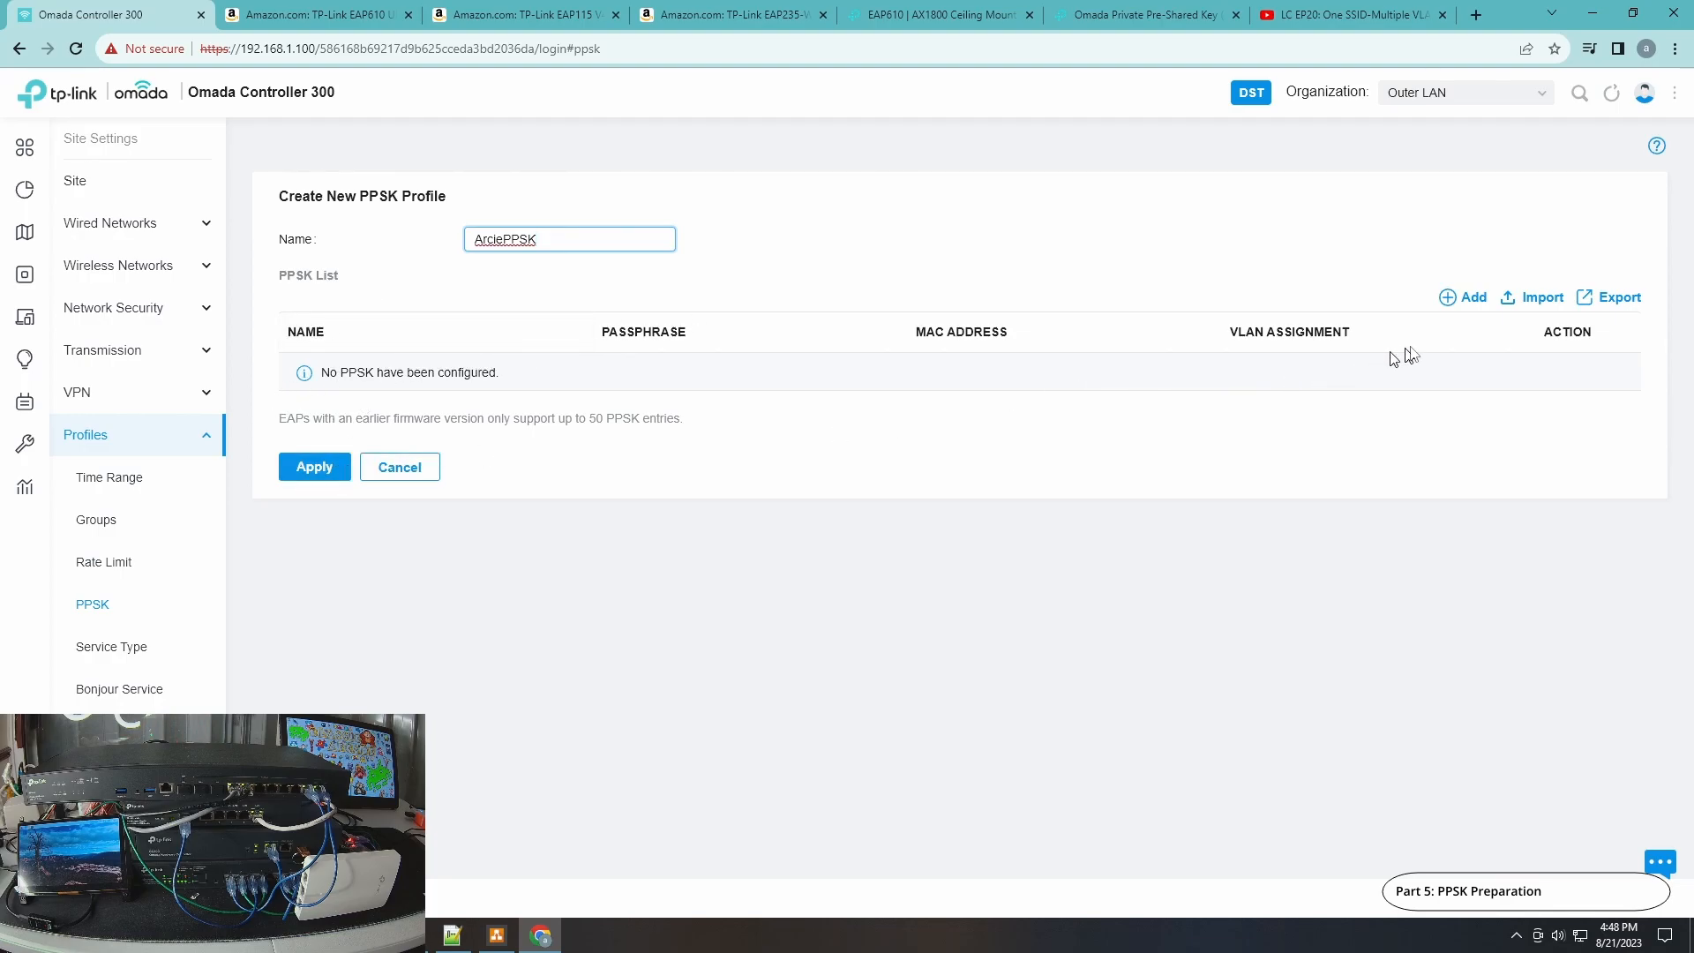
Add a manual PPSK entry named vlan10 with its passphrase and VLAN assignment 10.
{"action": "left_click", "coordinate": [1471, 308]}
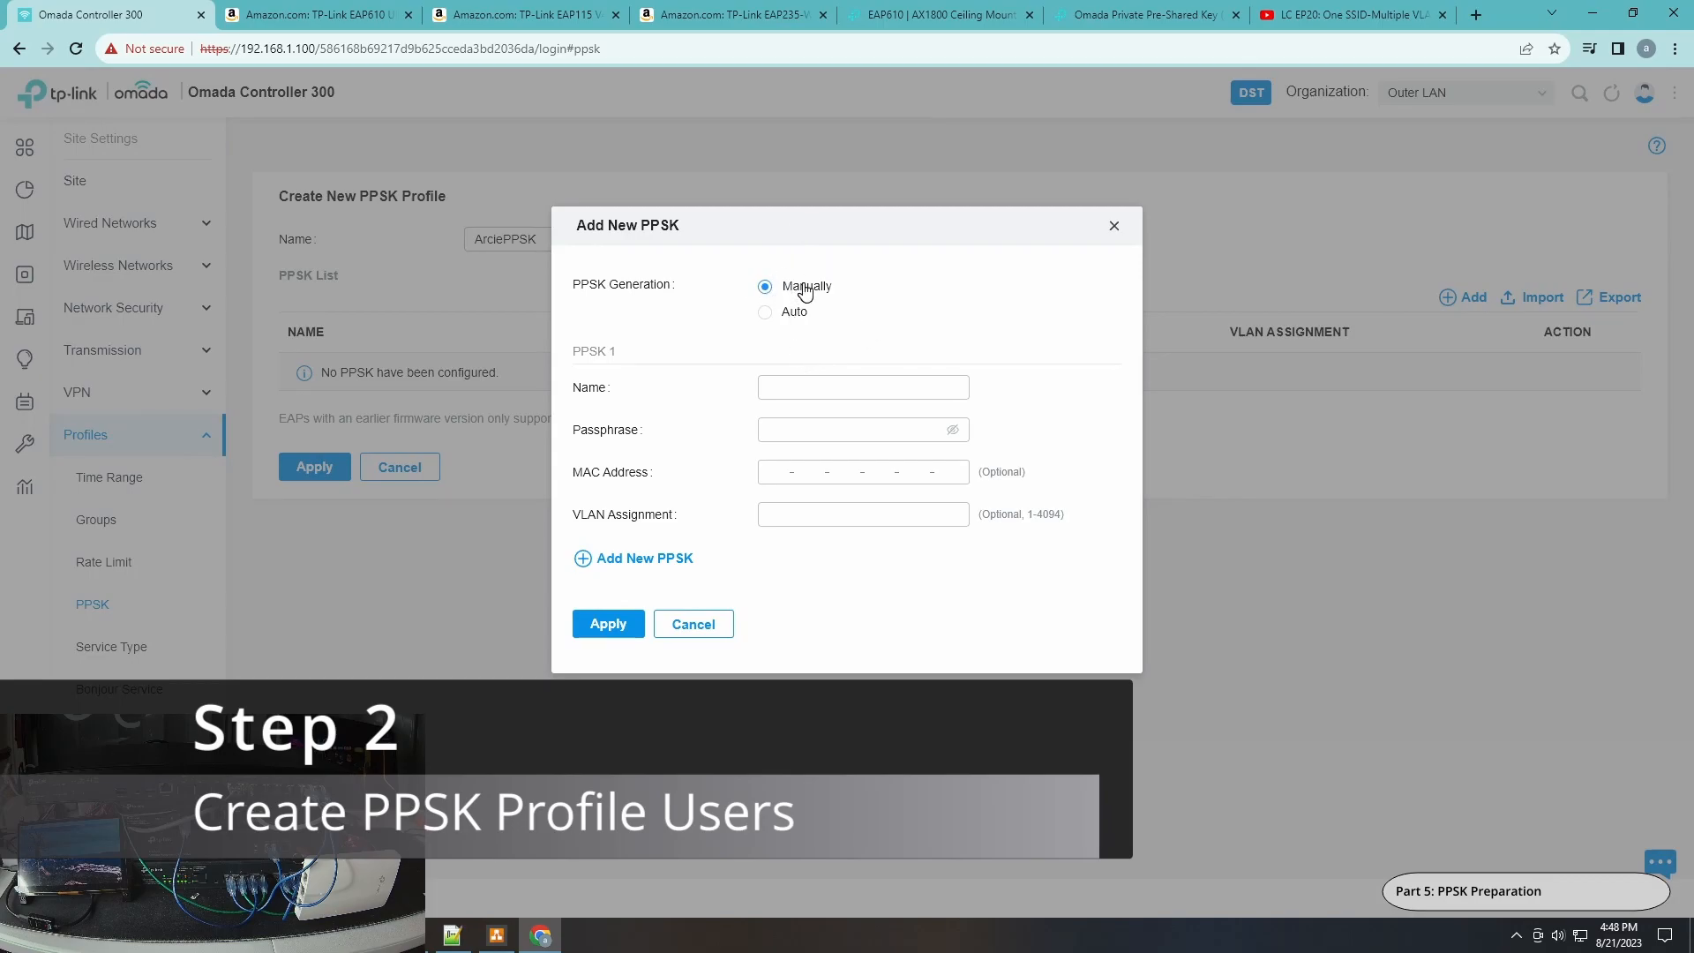
{"action": "left_click", "coordinate": [789, 387]}
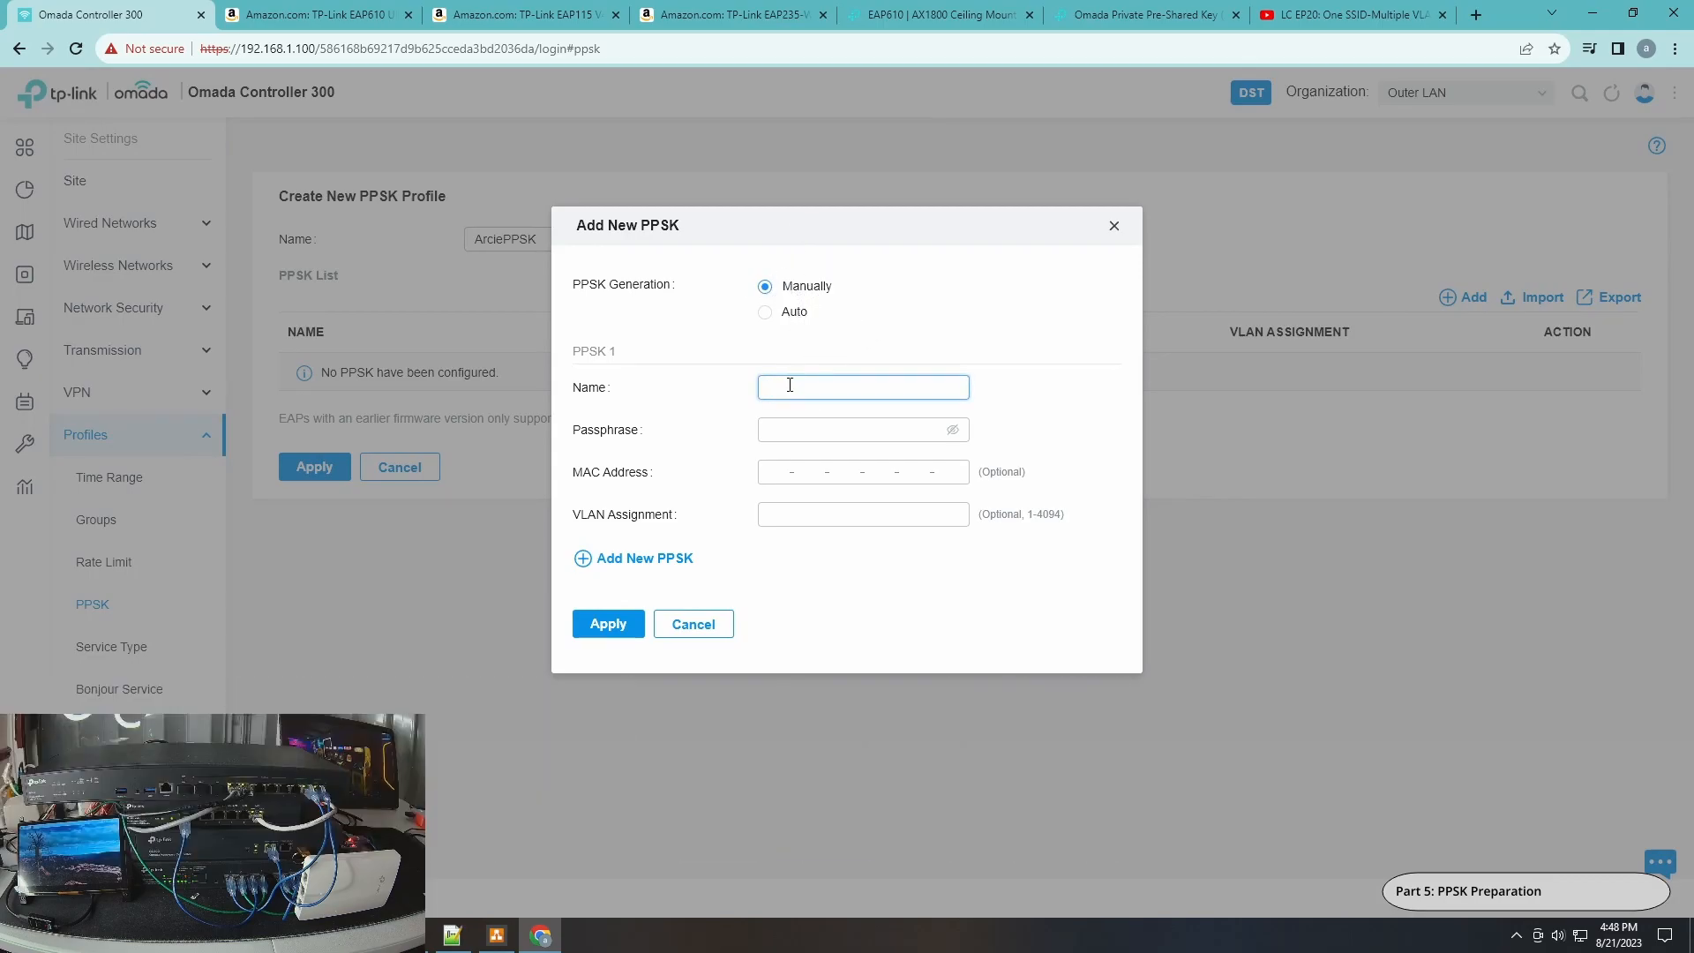
{"action": "type", "text": "vlan10"}
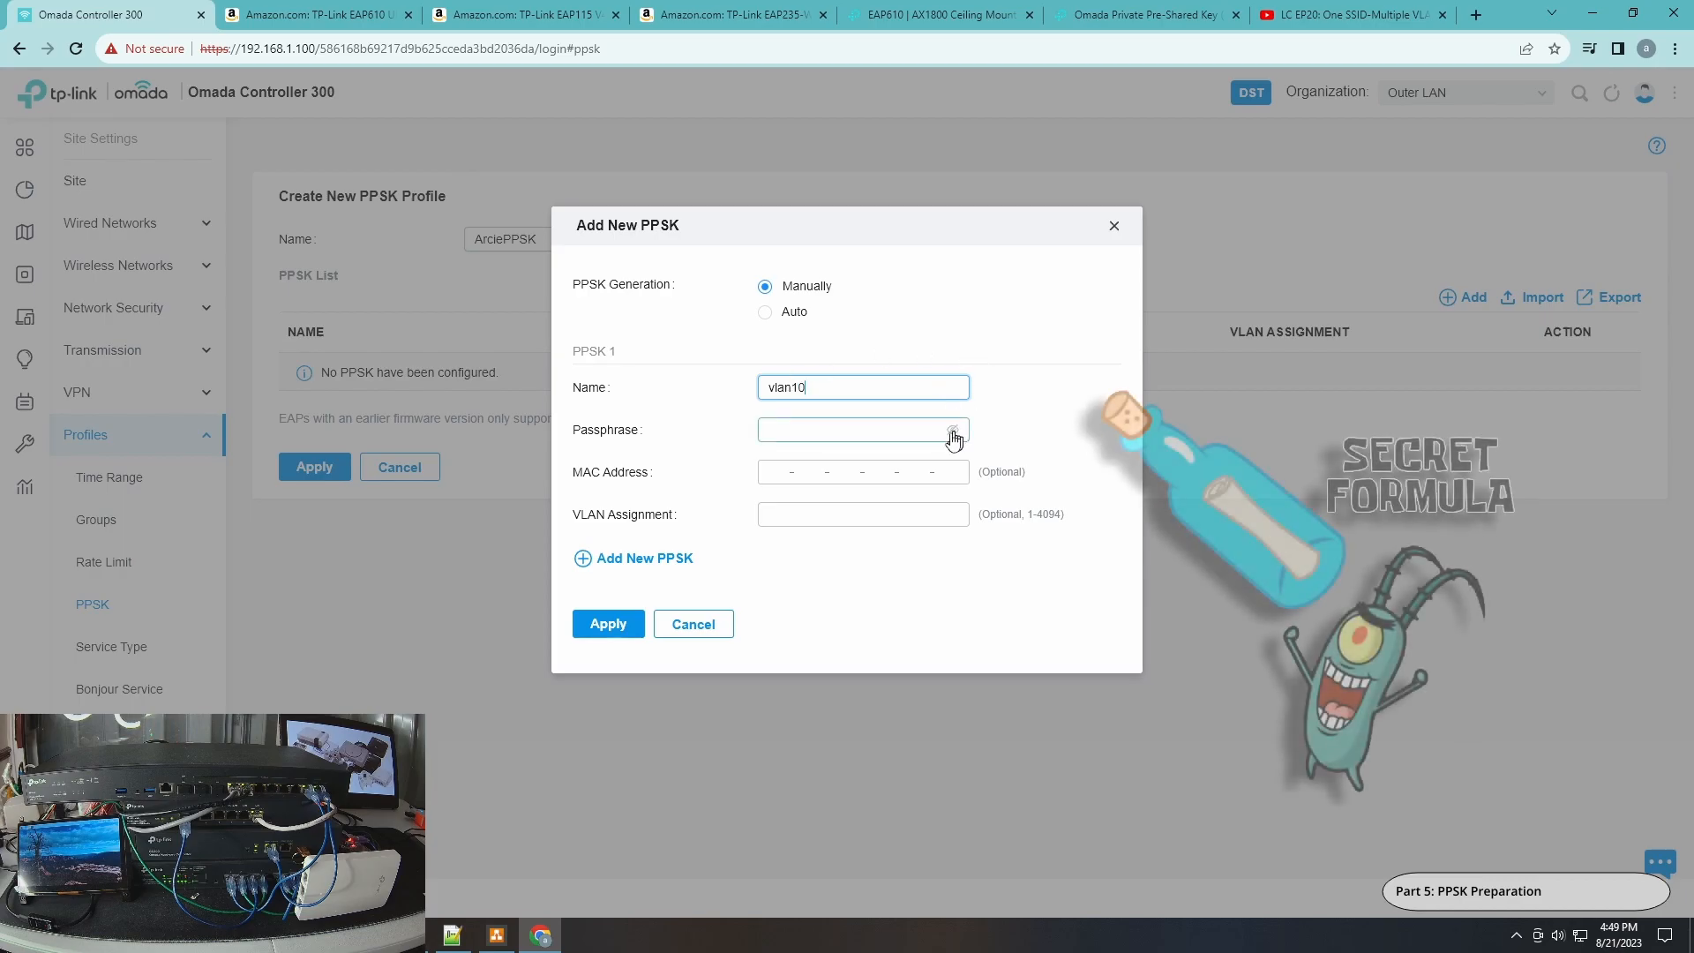
{"action": "left_click", "coordinate": [834, 430]}
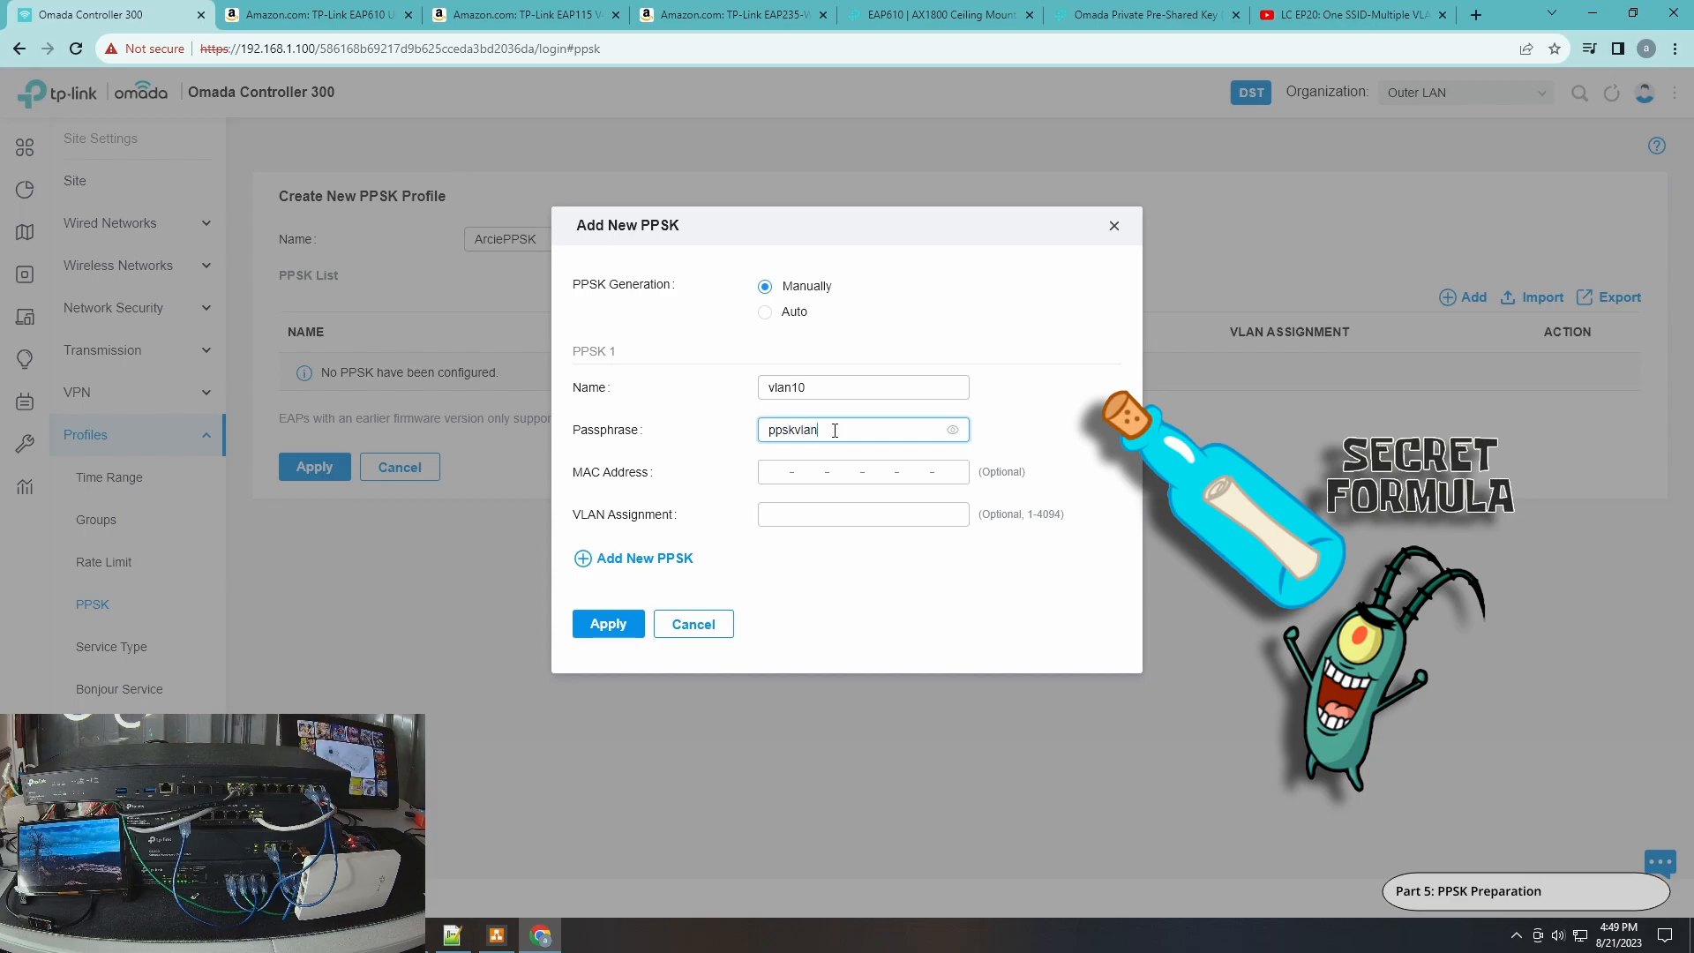
{"action": "type", "text": "ppskvlan10"}
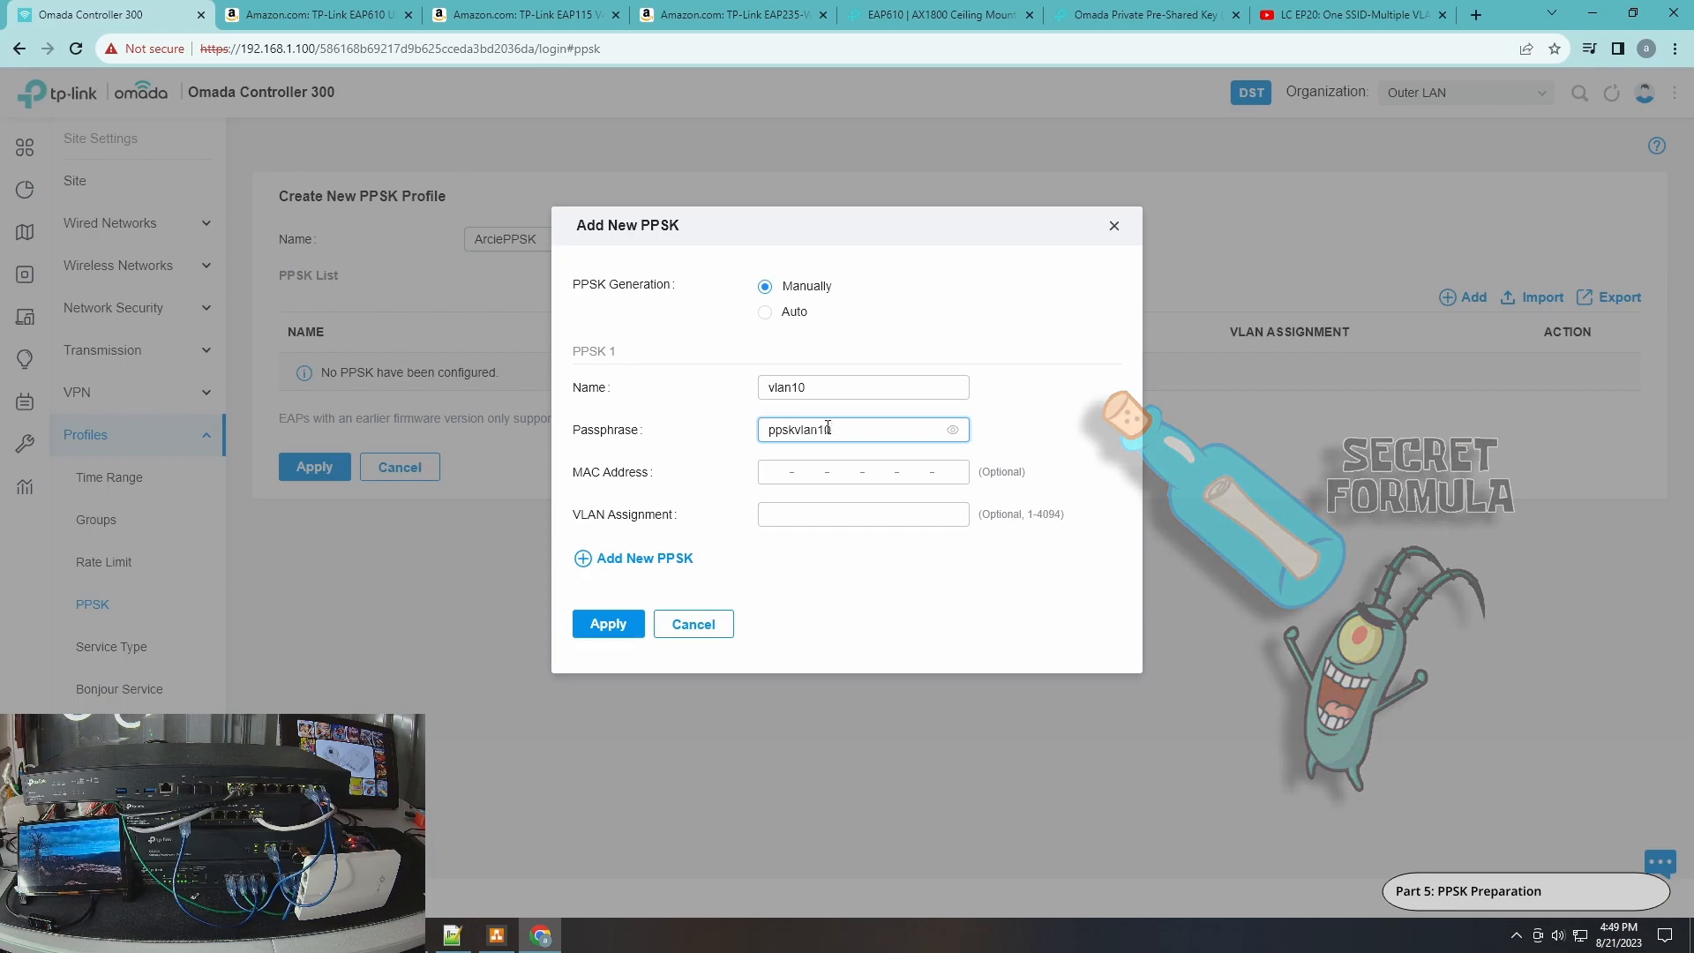
{"action": "left_click", "coordinate": [768, 506]}
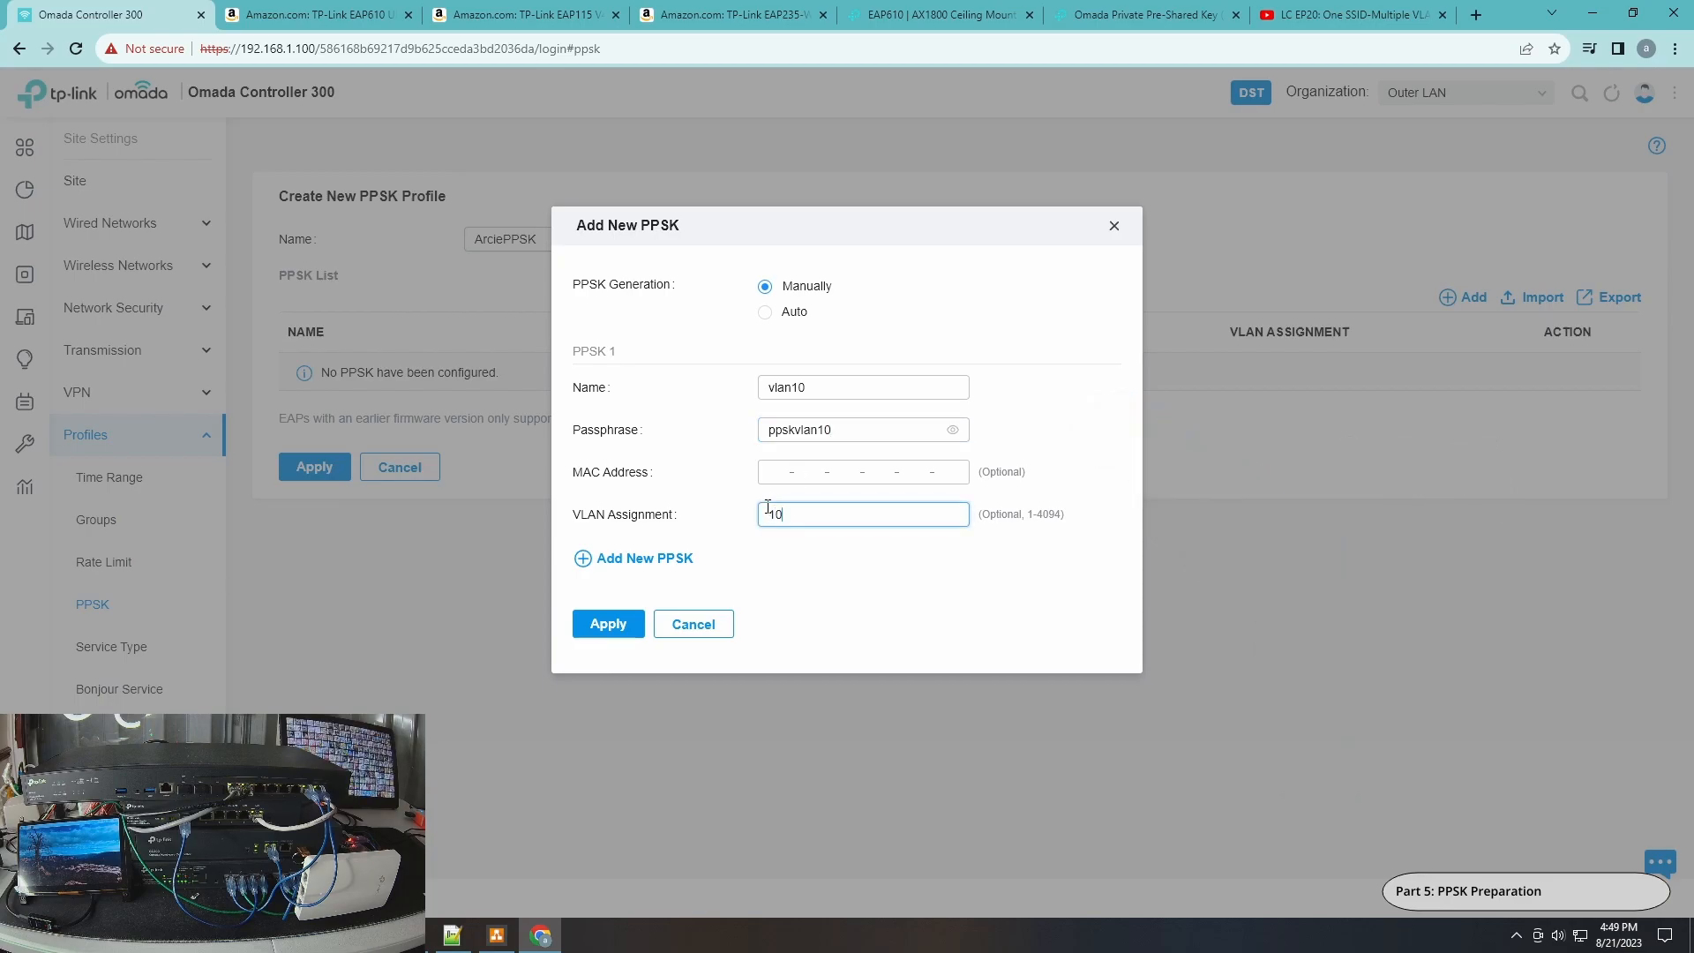
{"action": "left_click", "coordinate": [606, 625]}
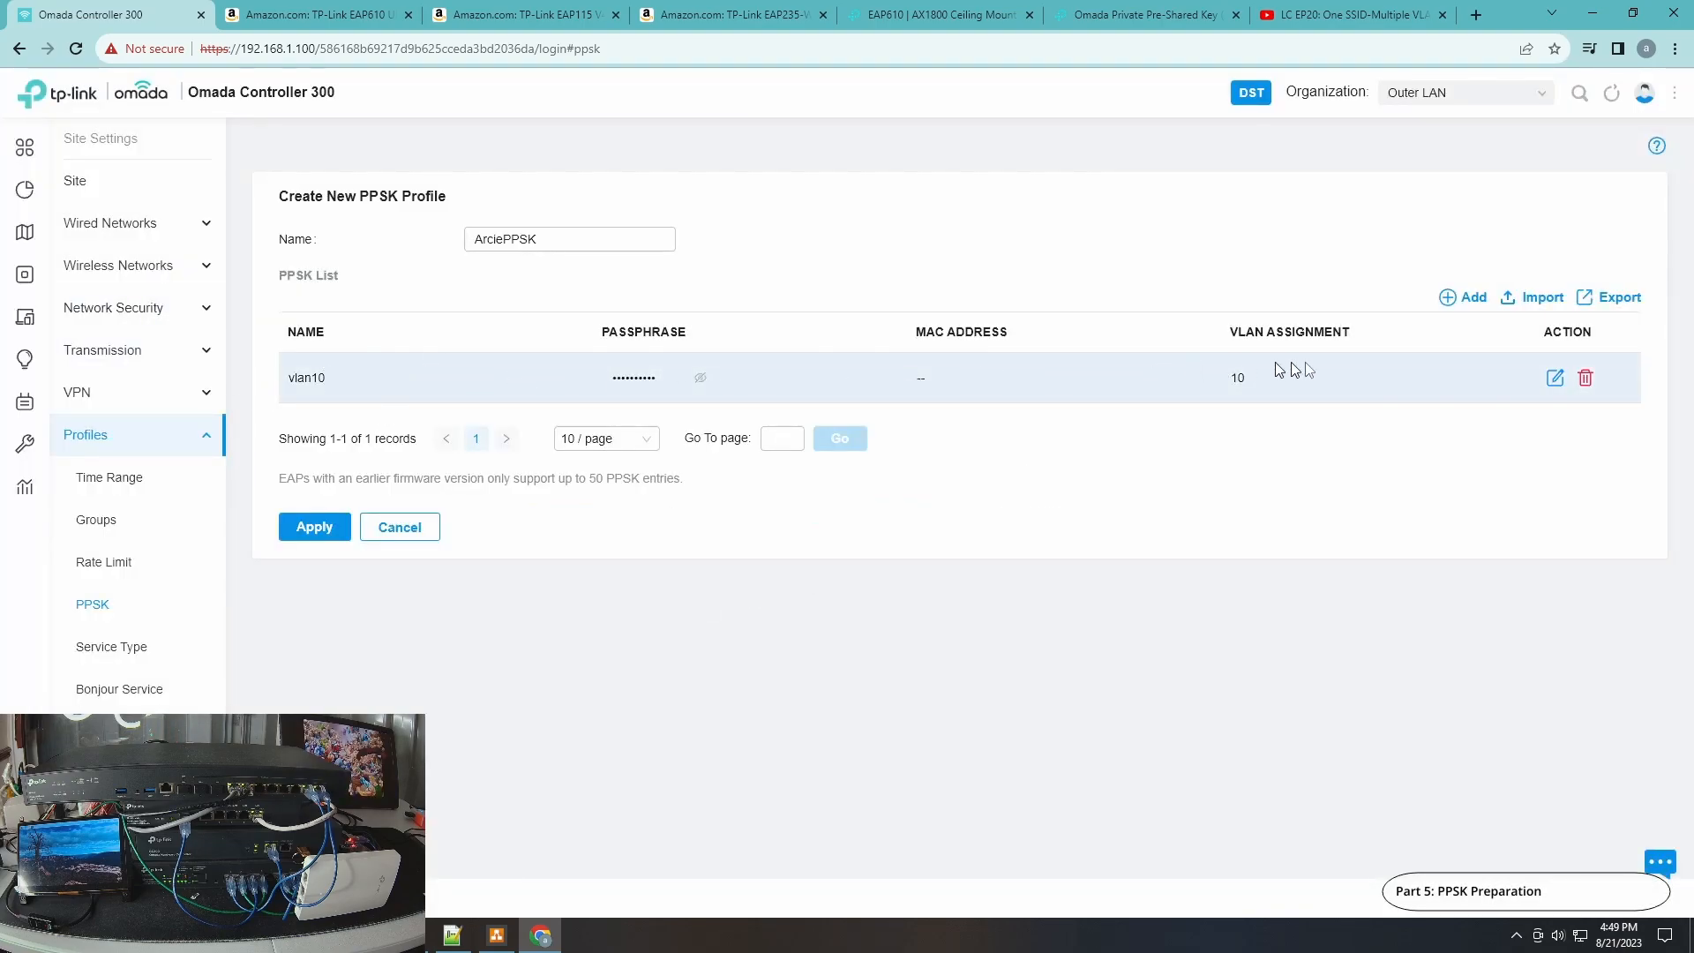
Add a manual PPSK entry named vlan30 with its passphrase and VLAN assignment 30.
{"action": "left_click", "coordinate": [1482, 305]}
{"action": "left_click", "coordinate": [824, 387]}
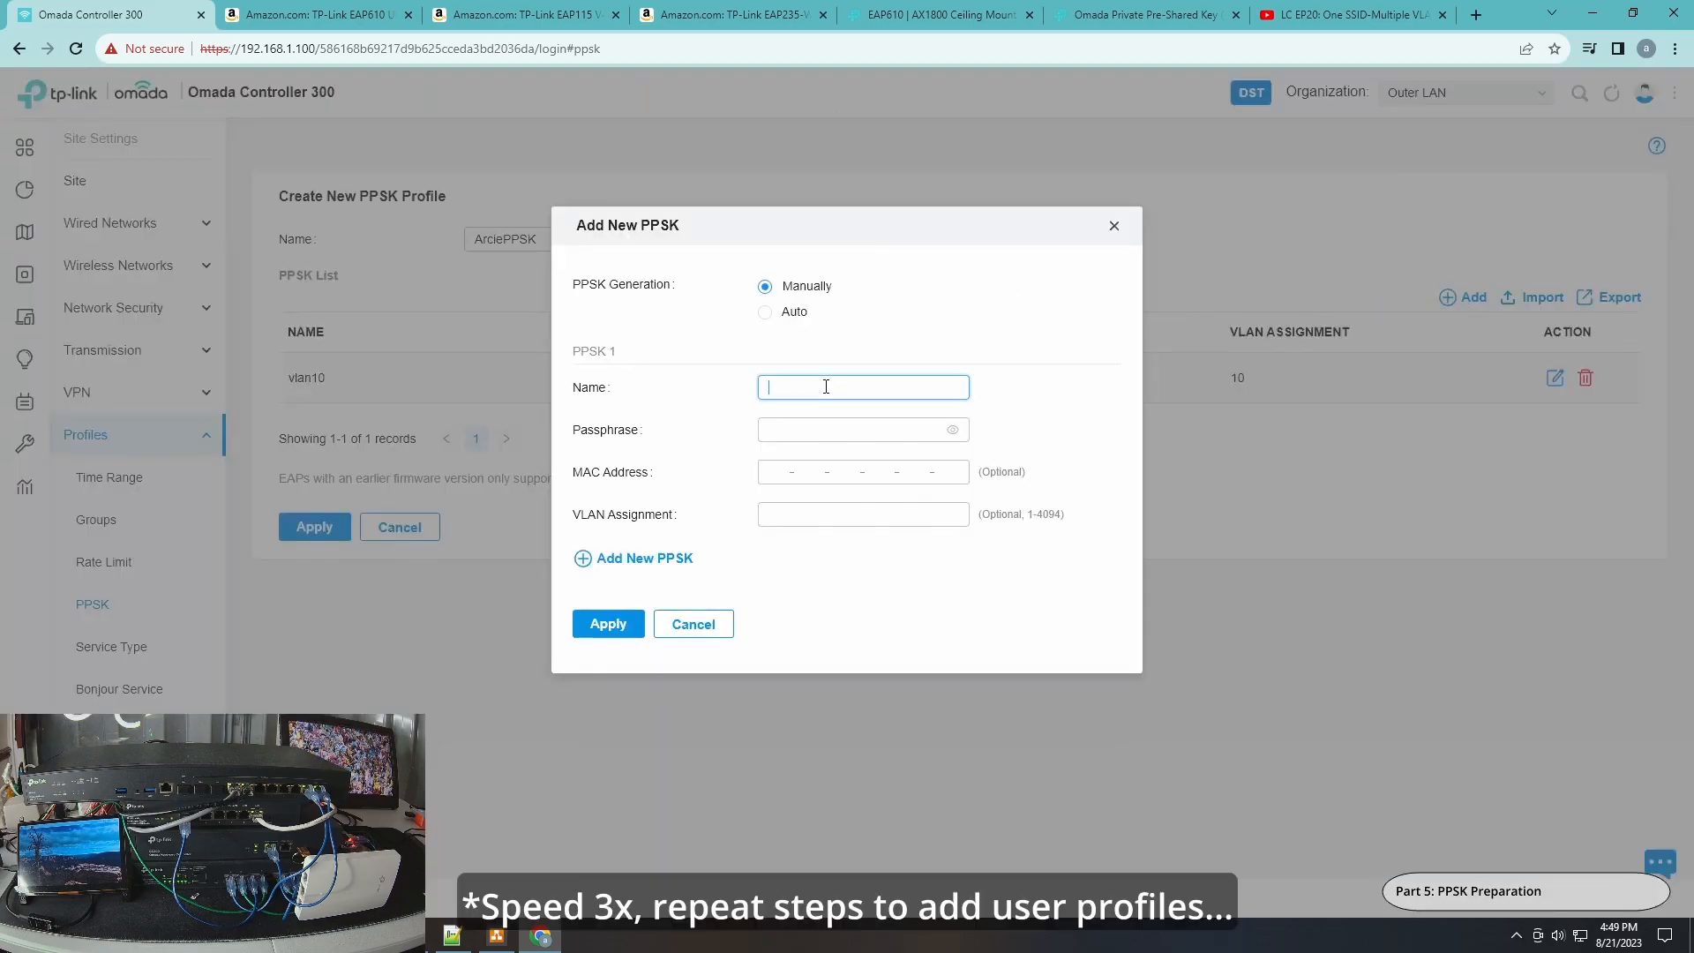
{"action": "type", "text": "vlan30"}
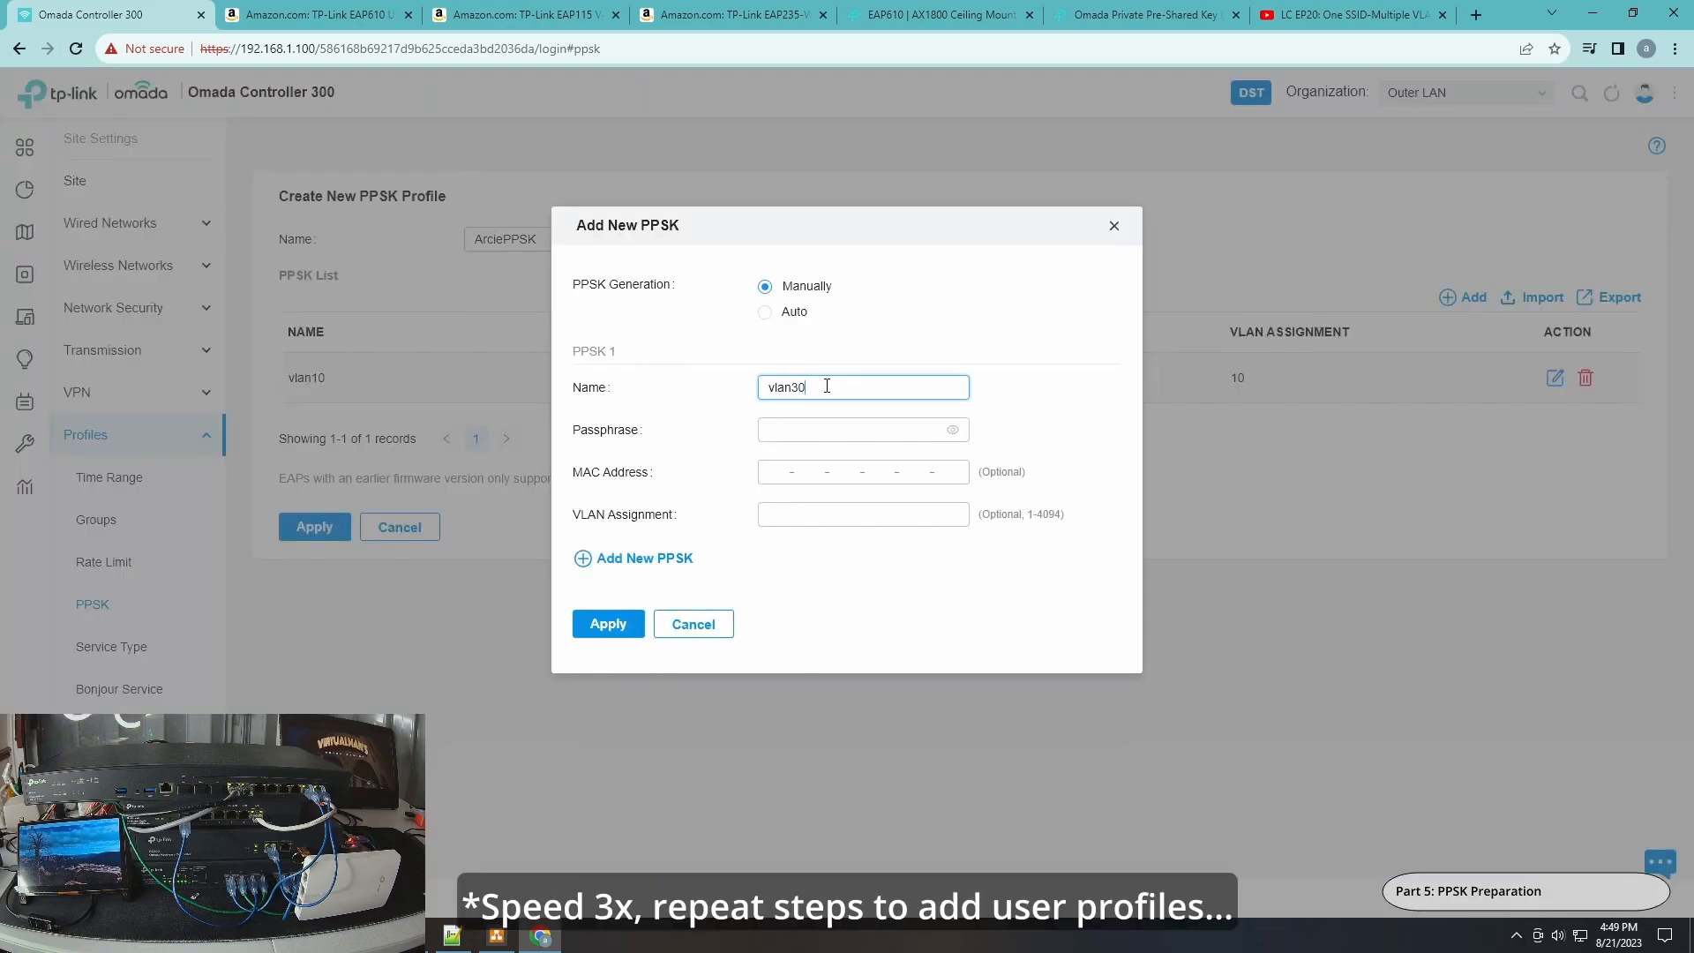
{"action": "left_click", "coordinate": [848, 433]}
{"action": "type", "text": "••••"}
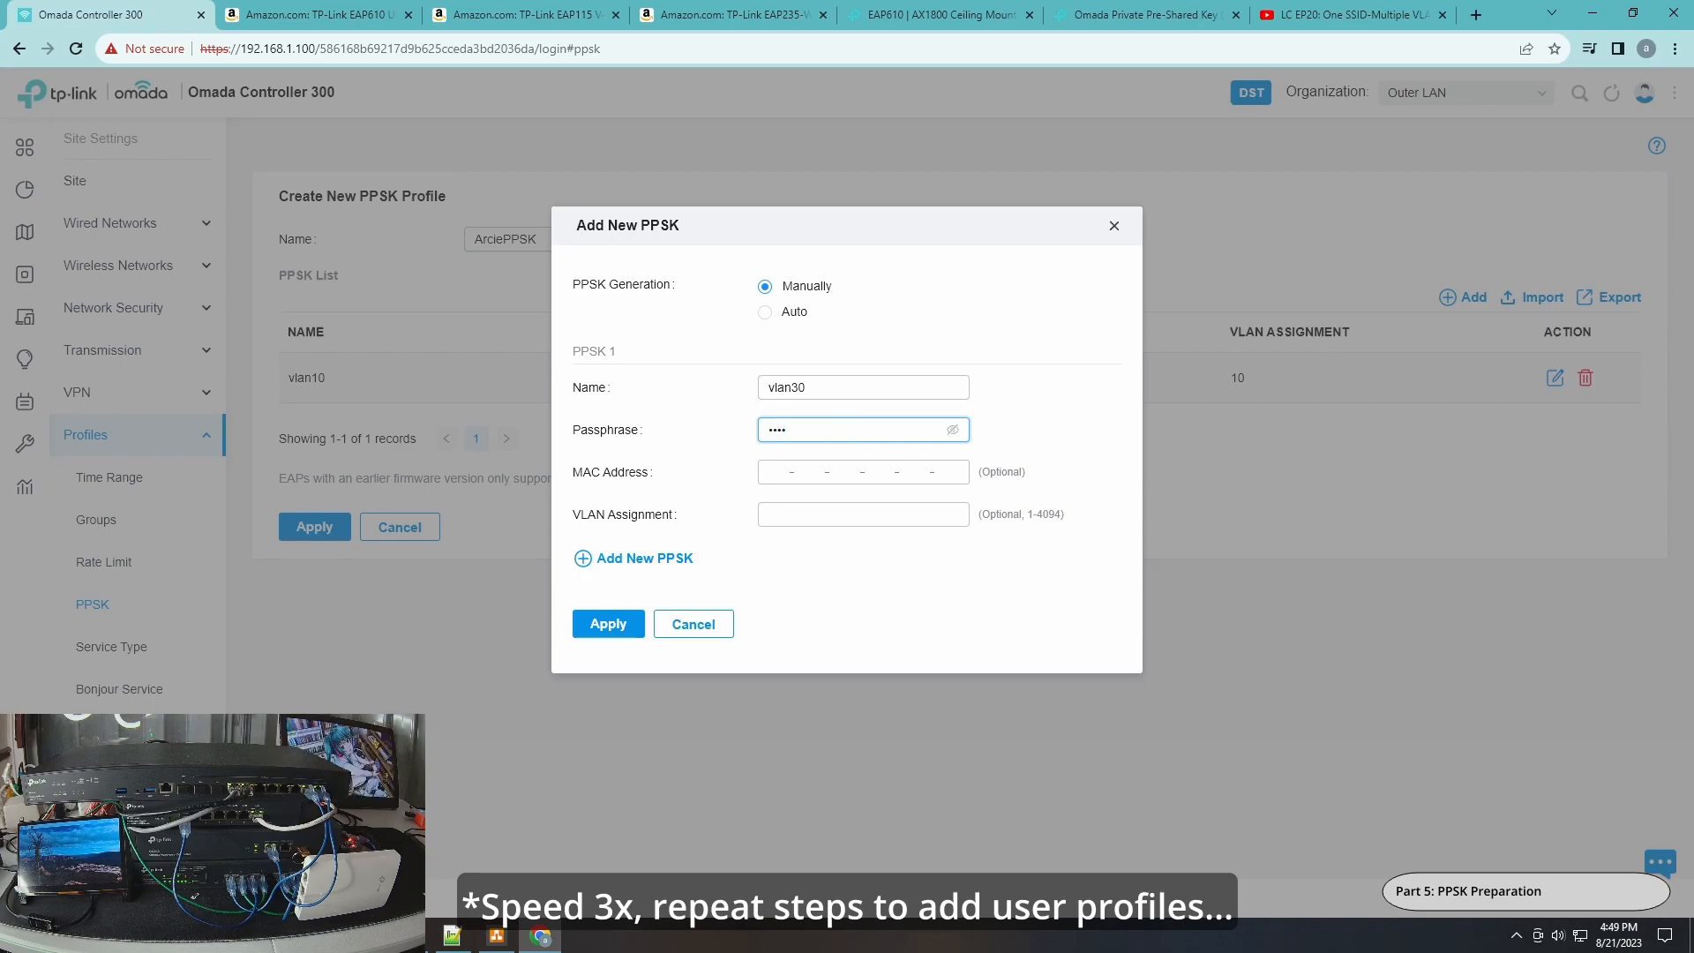
{"action": "left_click", "coordinate": [812, 519]}
{"action": "type", "text": "39"}
Add another manual PPSK entry named vlan60 with its passphrase and VLAN assignment 60.
{"action": "left_click", "coordinate": [644, 566]}
{"action": "left_click", "coordinate": [813, 575]}
{"action": "type", "text": "vlan60"}
{"action": "scroll", "coordinate": [1136, 471], "scroll_direction": "down", "scroll_amount": 2}
{"action": "left_click", "coordinate": [783, 444]}
{"action": "left_click", "coordinate": [952, 441]}
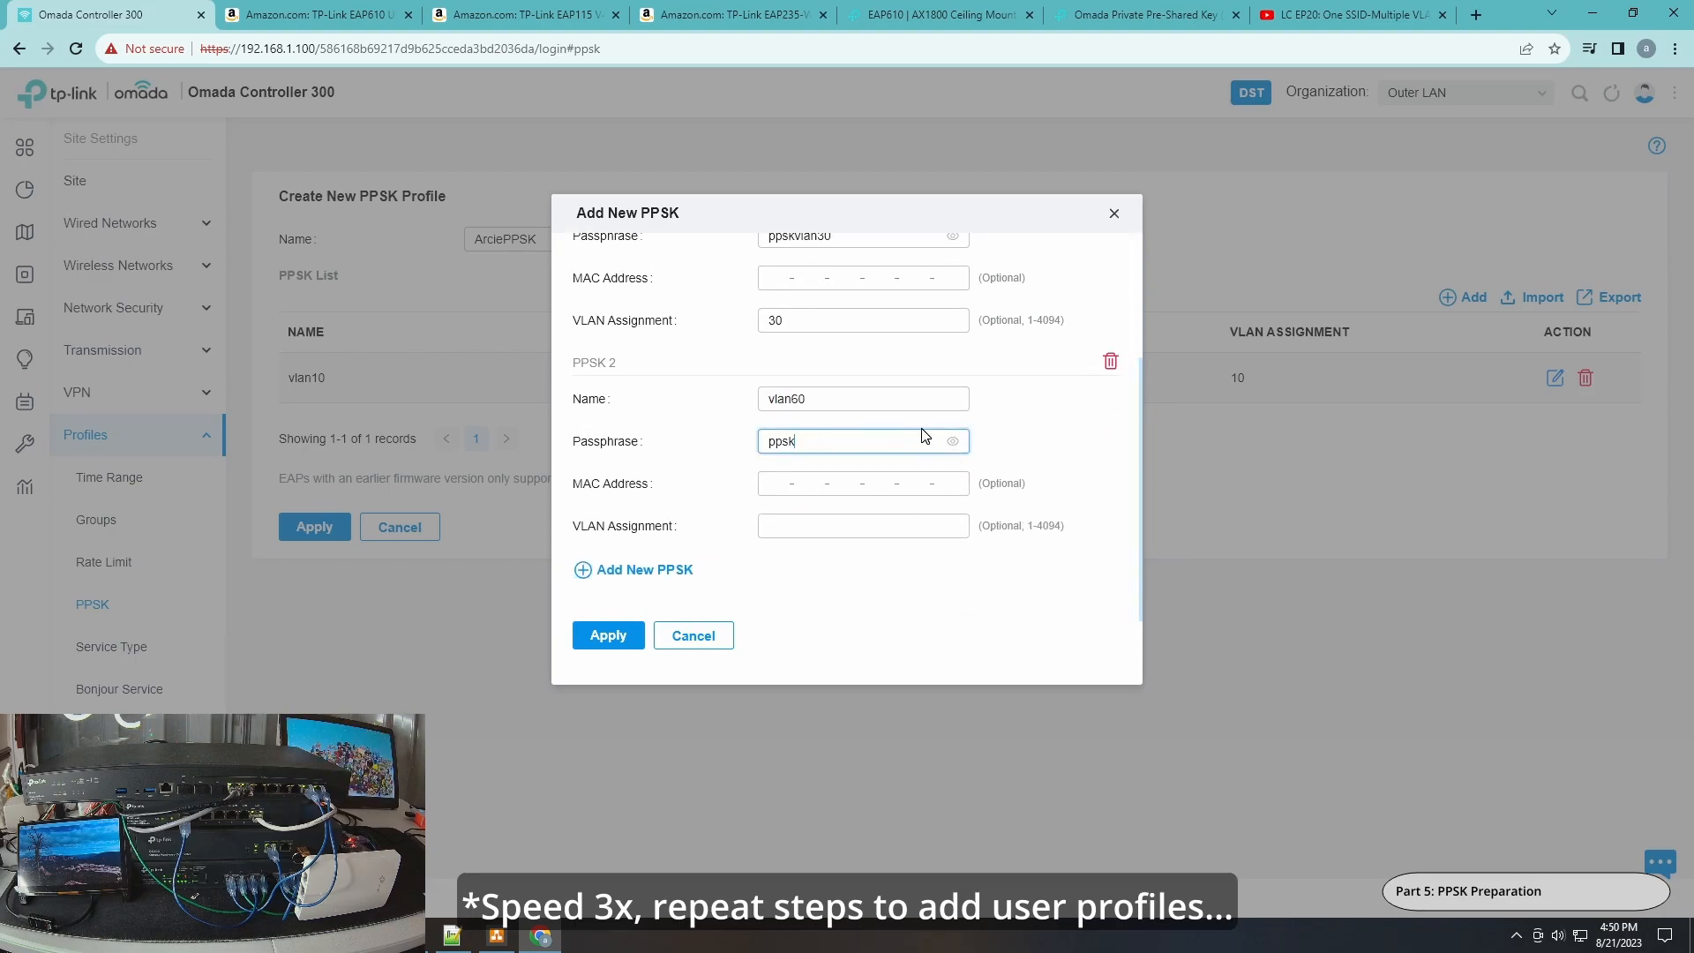
{"action": "type", "text": "vlan69"}
{"action": "key", "text": "BackSpace"}
{"action": "type", "text": "0"}
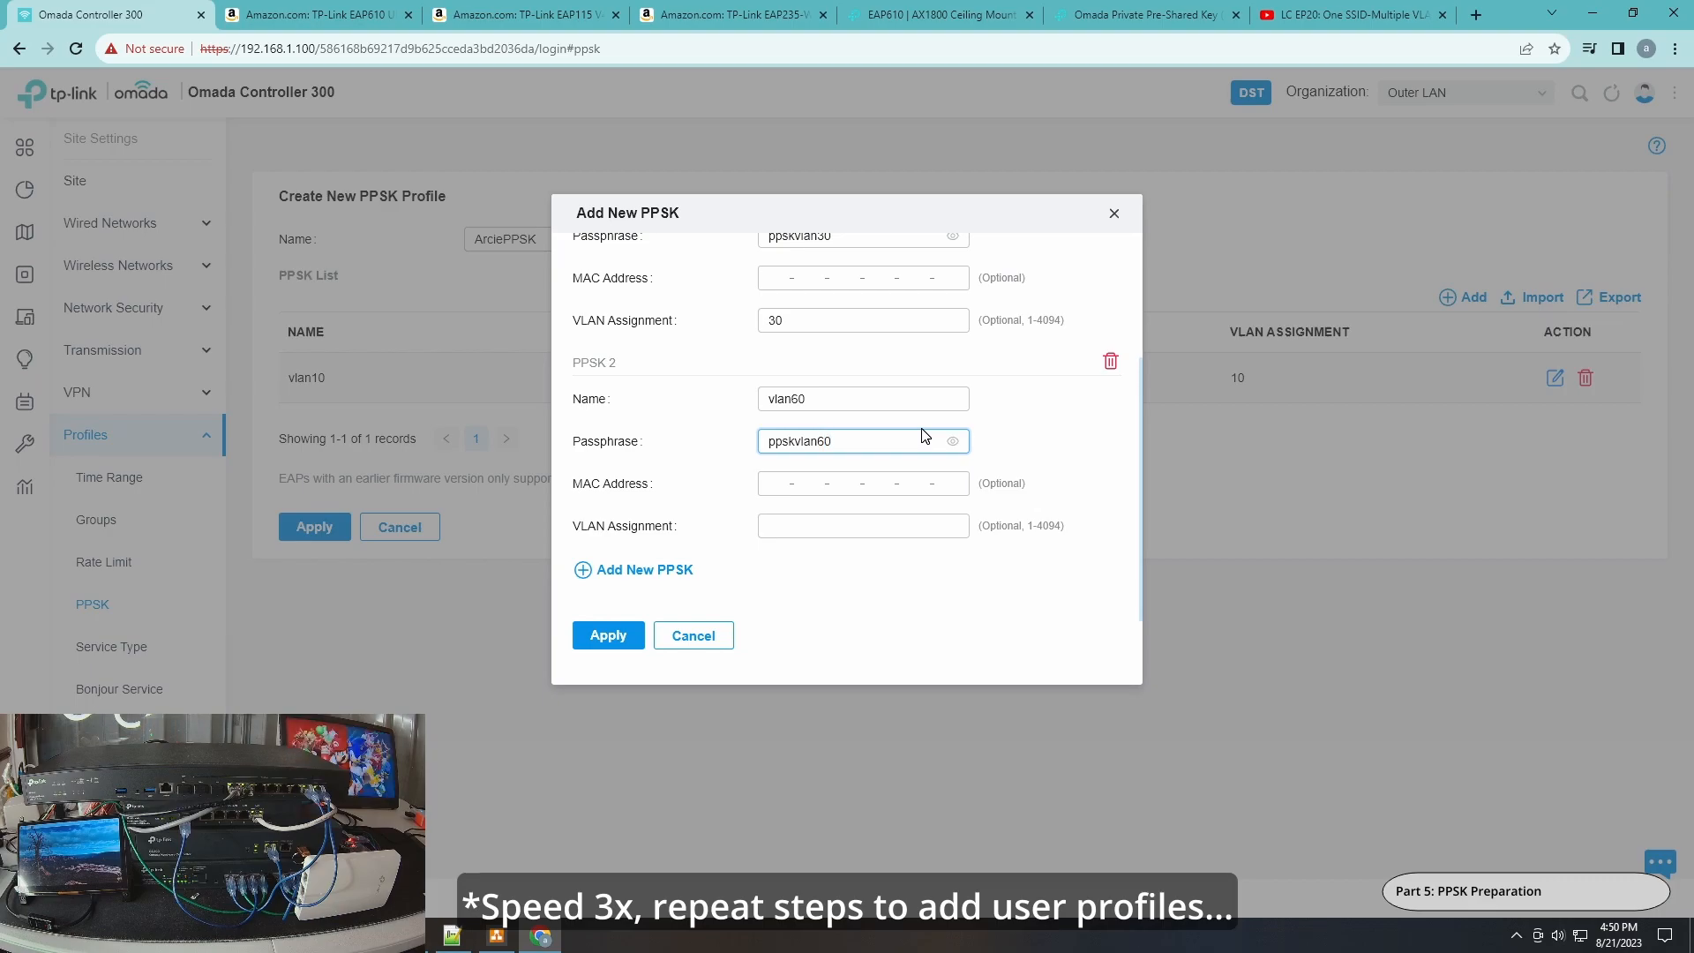
{"action": "left_click", "coordinate": [812, 525]}
{"action": "type", "text": "60"}
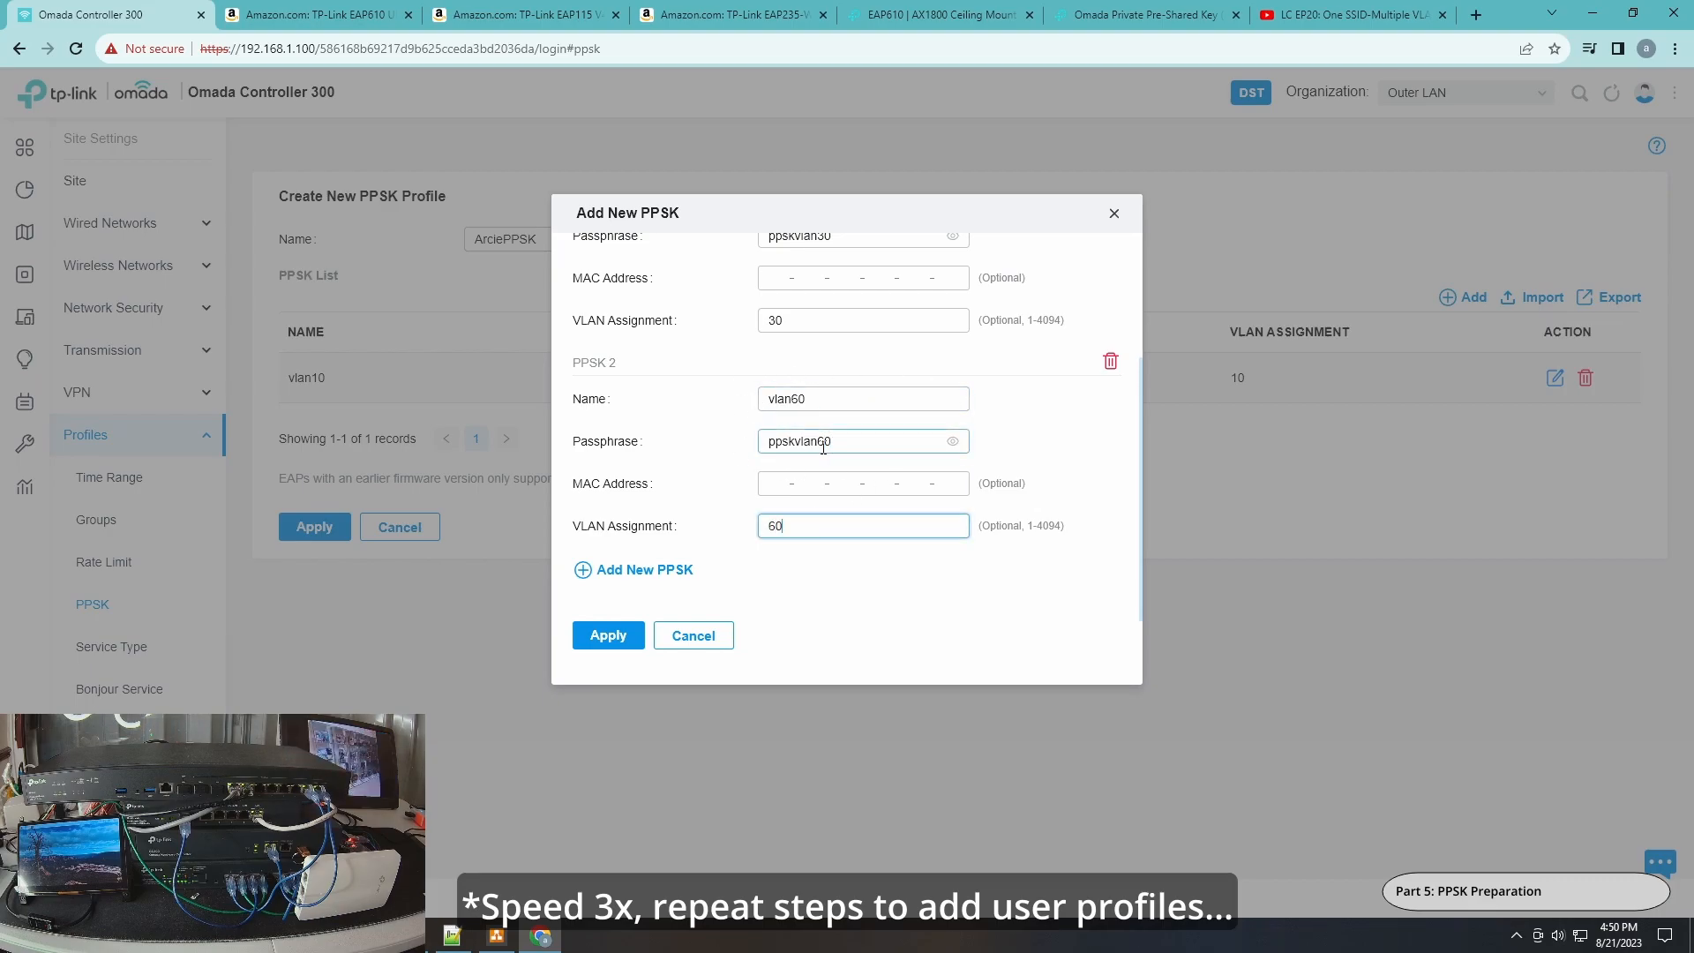
Add a manual PPSK entry named vlan90 with its passphrase and VLAN assignment 90, and apply the new entries.
{"action": "left_click", "coordinate": [1142, 399]}
{"action": "left_click_drag", "start_coordinate": [1141, 399], "coordinate": [1145, 262]}
{"action": "scroll", "coordinate": [847, 397], "scroll_direction": "down", "scroll_amount": 3}
{"action": "left_click", "coordinate": [807, 399]}
{"action": "left_click", "coordinate": [766, 315]}
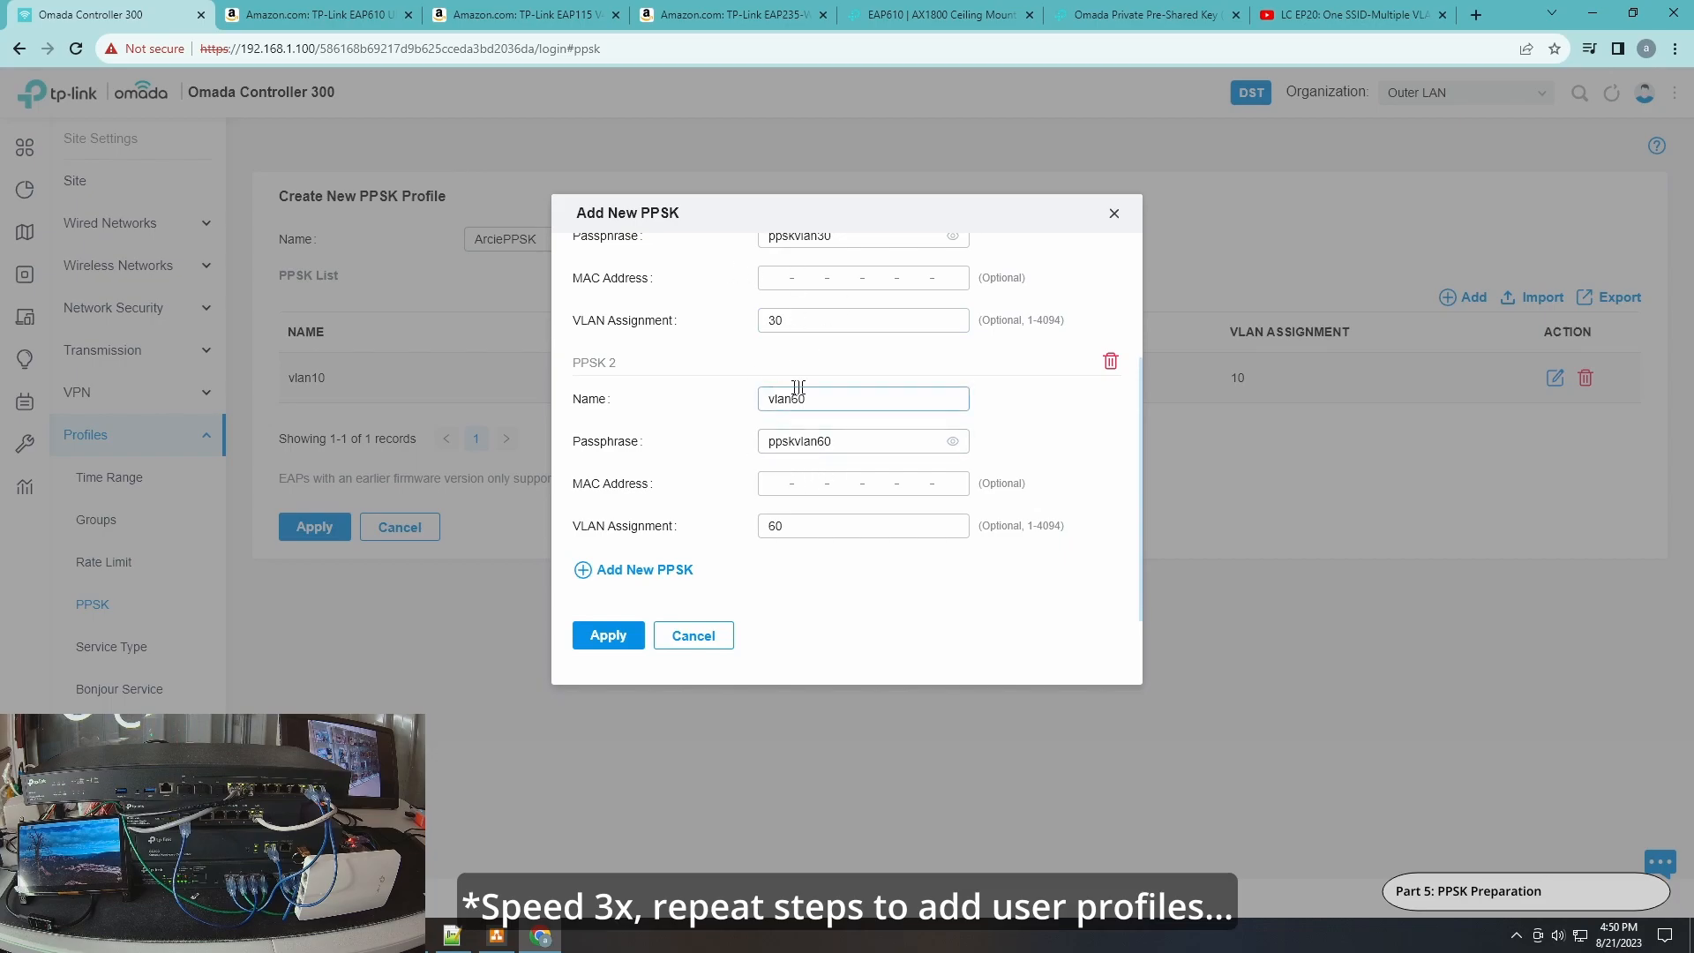
{"action": "left_click", "coordinate": [670, 571]}
{"action": "scroll", "coordinate": [878, 529], "scroll_direction": "down", "scroll_amount": 3}
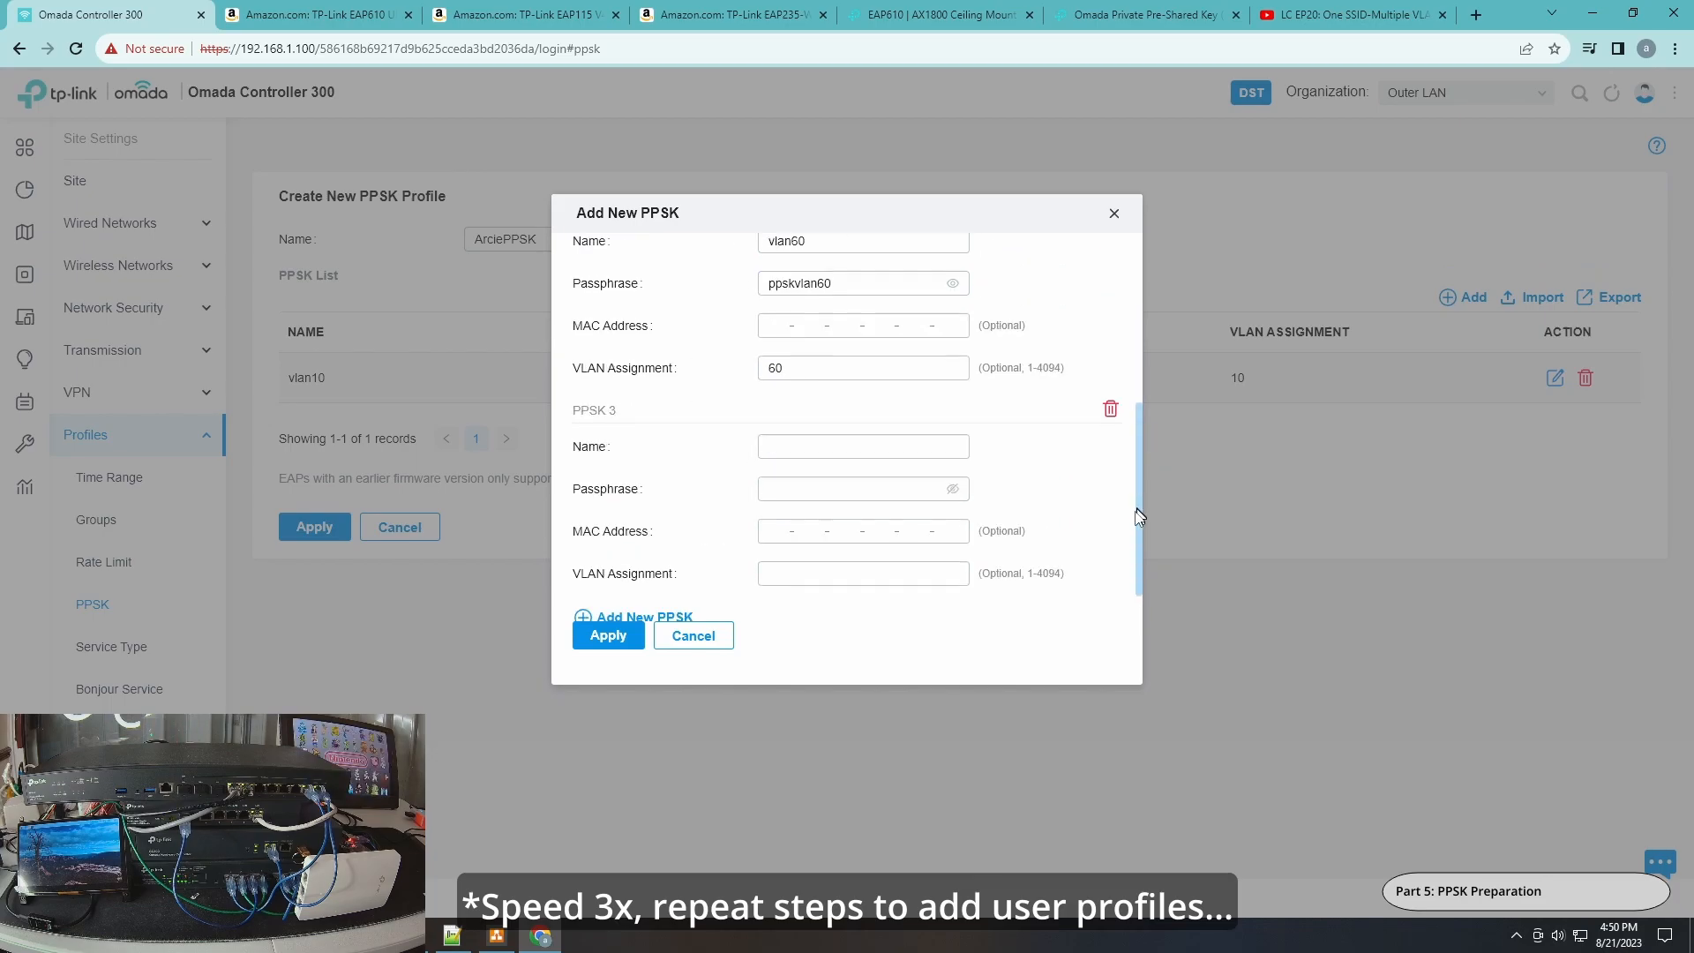
{"action": "left_click", "coordinate": [847, 420]}
{"action": "type", "text": "vlan90"}
{"action": "left_click", "coordinate": [862, 463]}
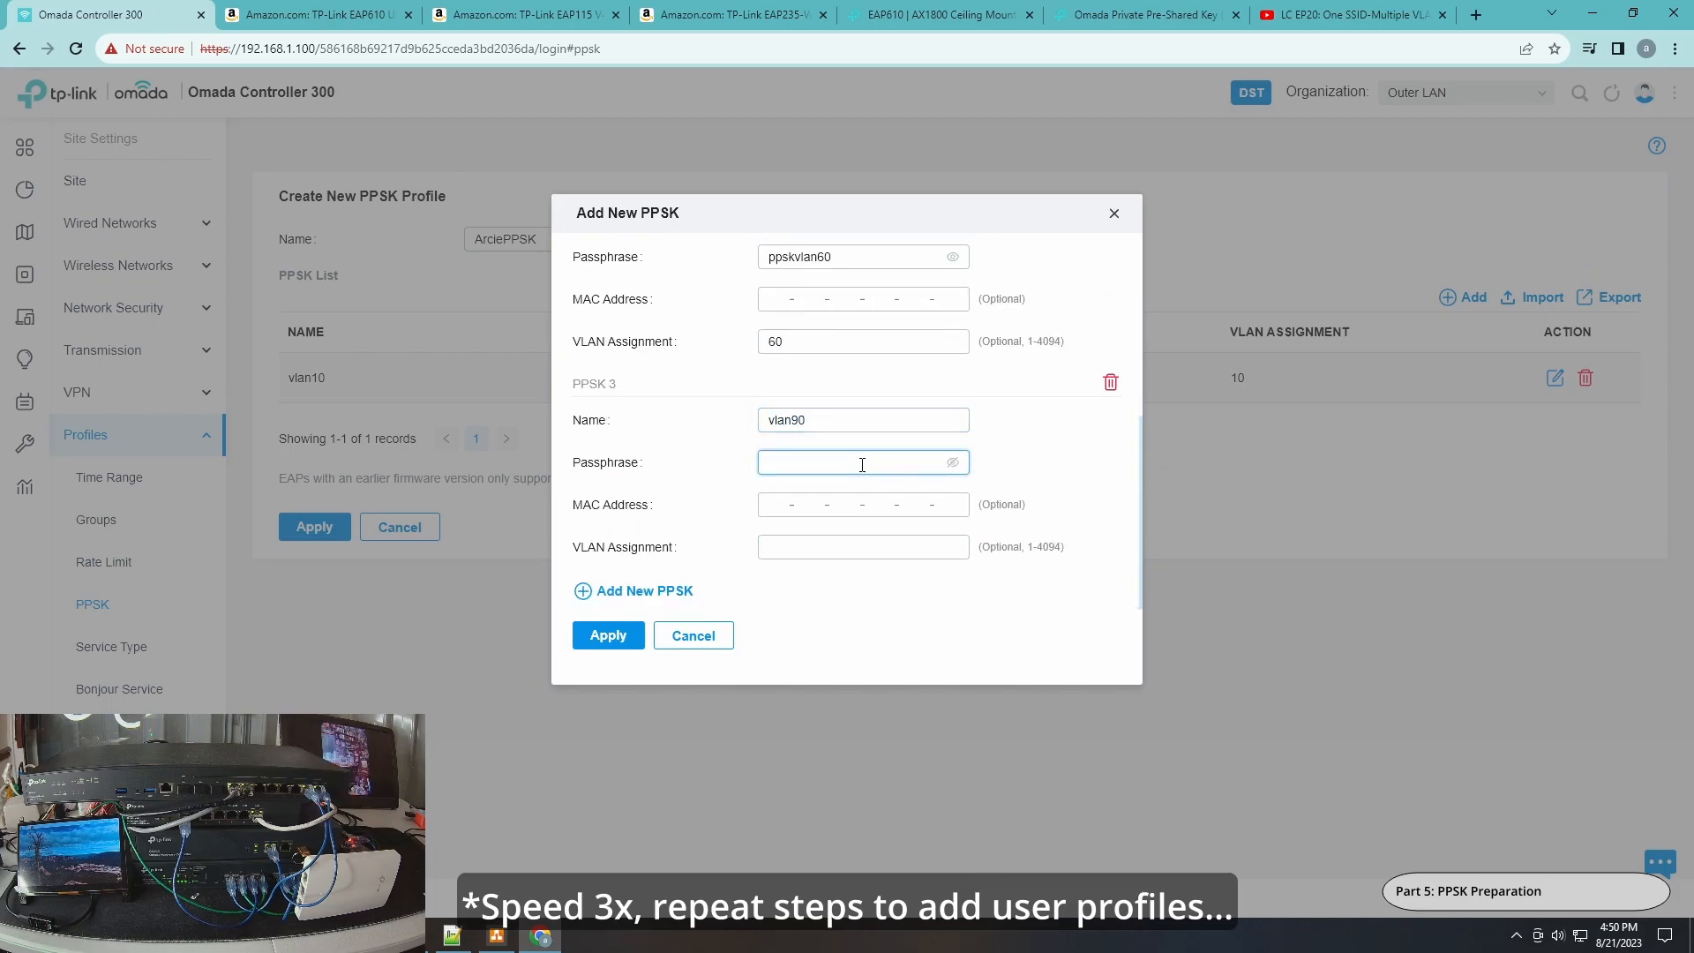
{"action": "type", "text": "ppsk"}
{"action": "left_click", "coordinate": [953, 462]}
{"action": "type", "text": "vlan90"}
{"action": "left_click", "coordinate": [854, 545]}
{"action": "type", "text": "90"}
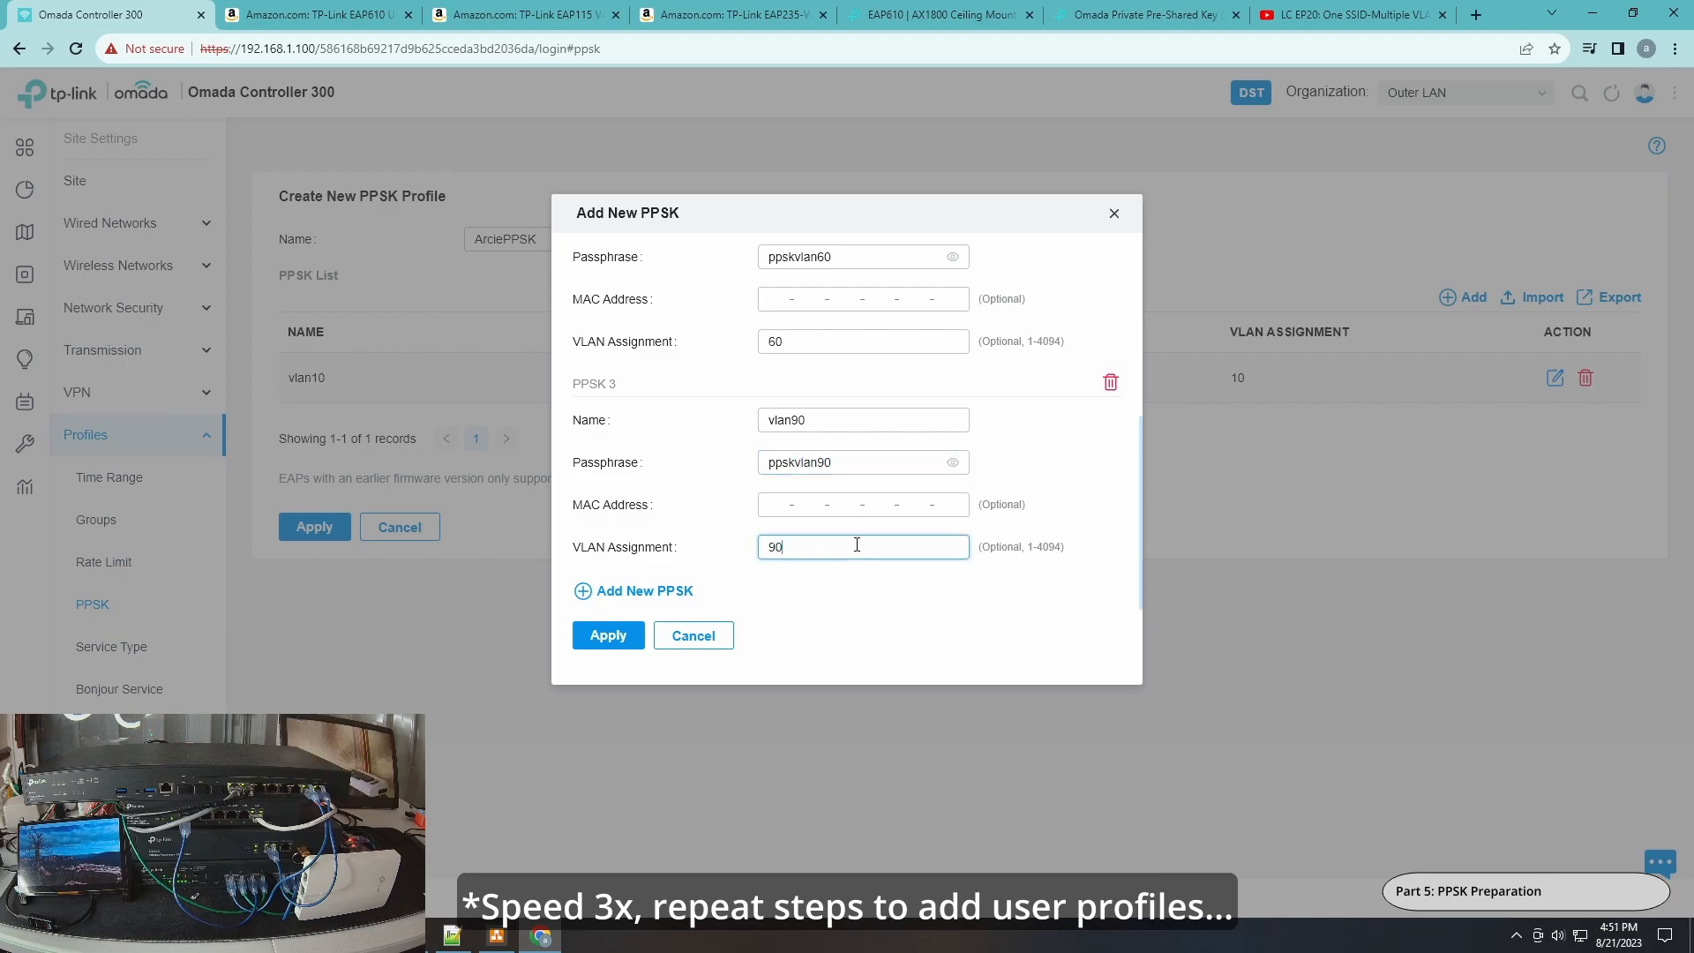
{"action": "left_click", "coordinate": [609, 637]}
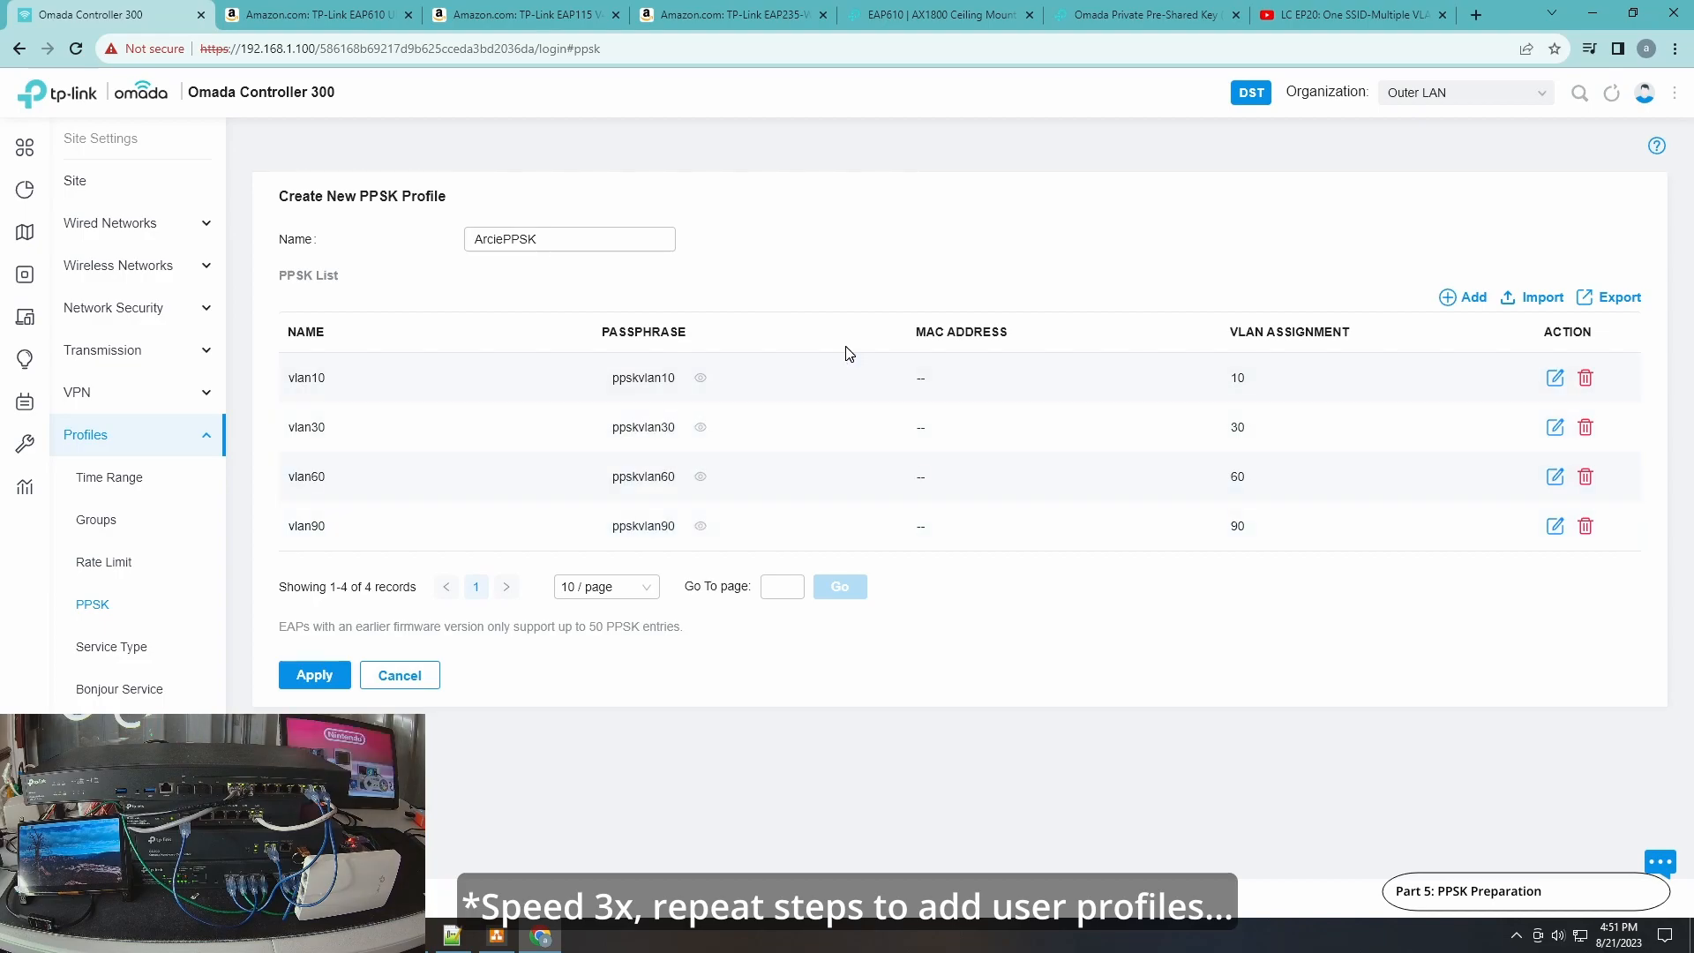
Add a PPSK entry named user1 with its passphrase and VLAN assignment 10, then save the ArciePPSK profile.
{"action": "left_click", "coordinate": [1456, 305]}
{"action": "left_click", "coordinate": [825, 379]}
{"action": "type", "text": "user1"}
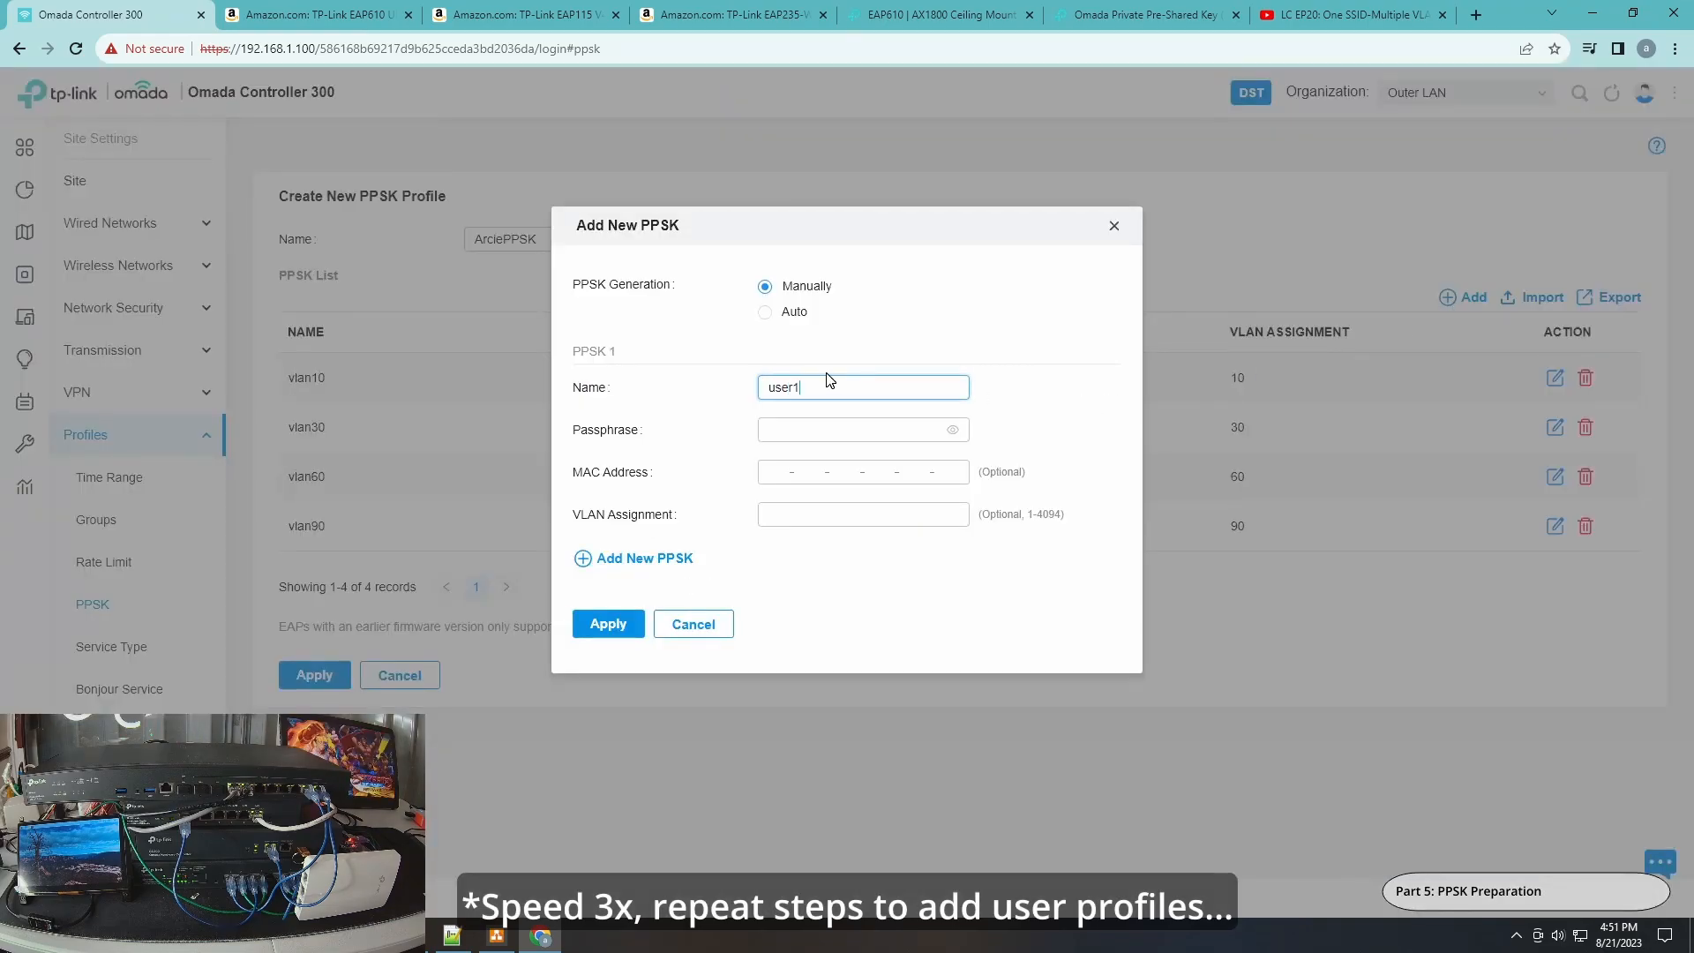
{"action": "left_click", "coordinate": [832, 429]}
{"action": "type", "text": "password"}
{"action": "left_click", "coordinate": [820, 512]}
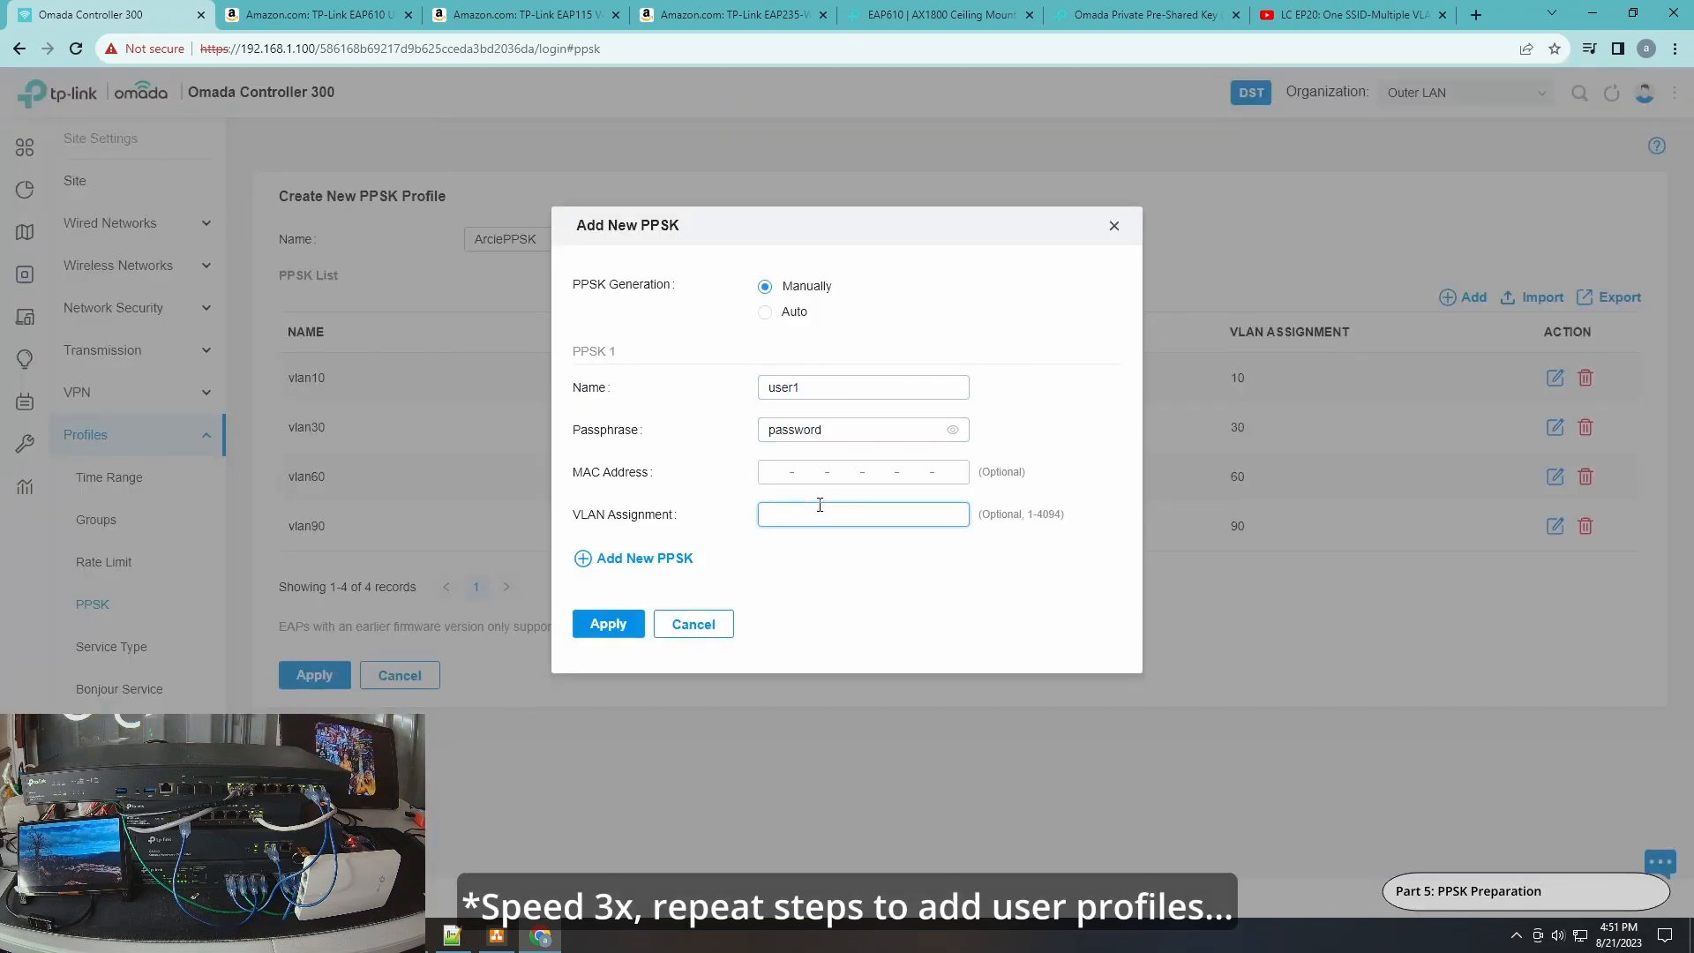
{"action": "type", "text": "10"}
{"action": "left_click", "coordinate": [617, 627]}
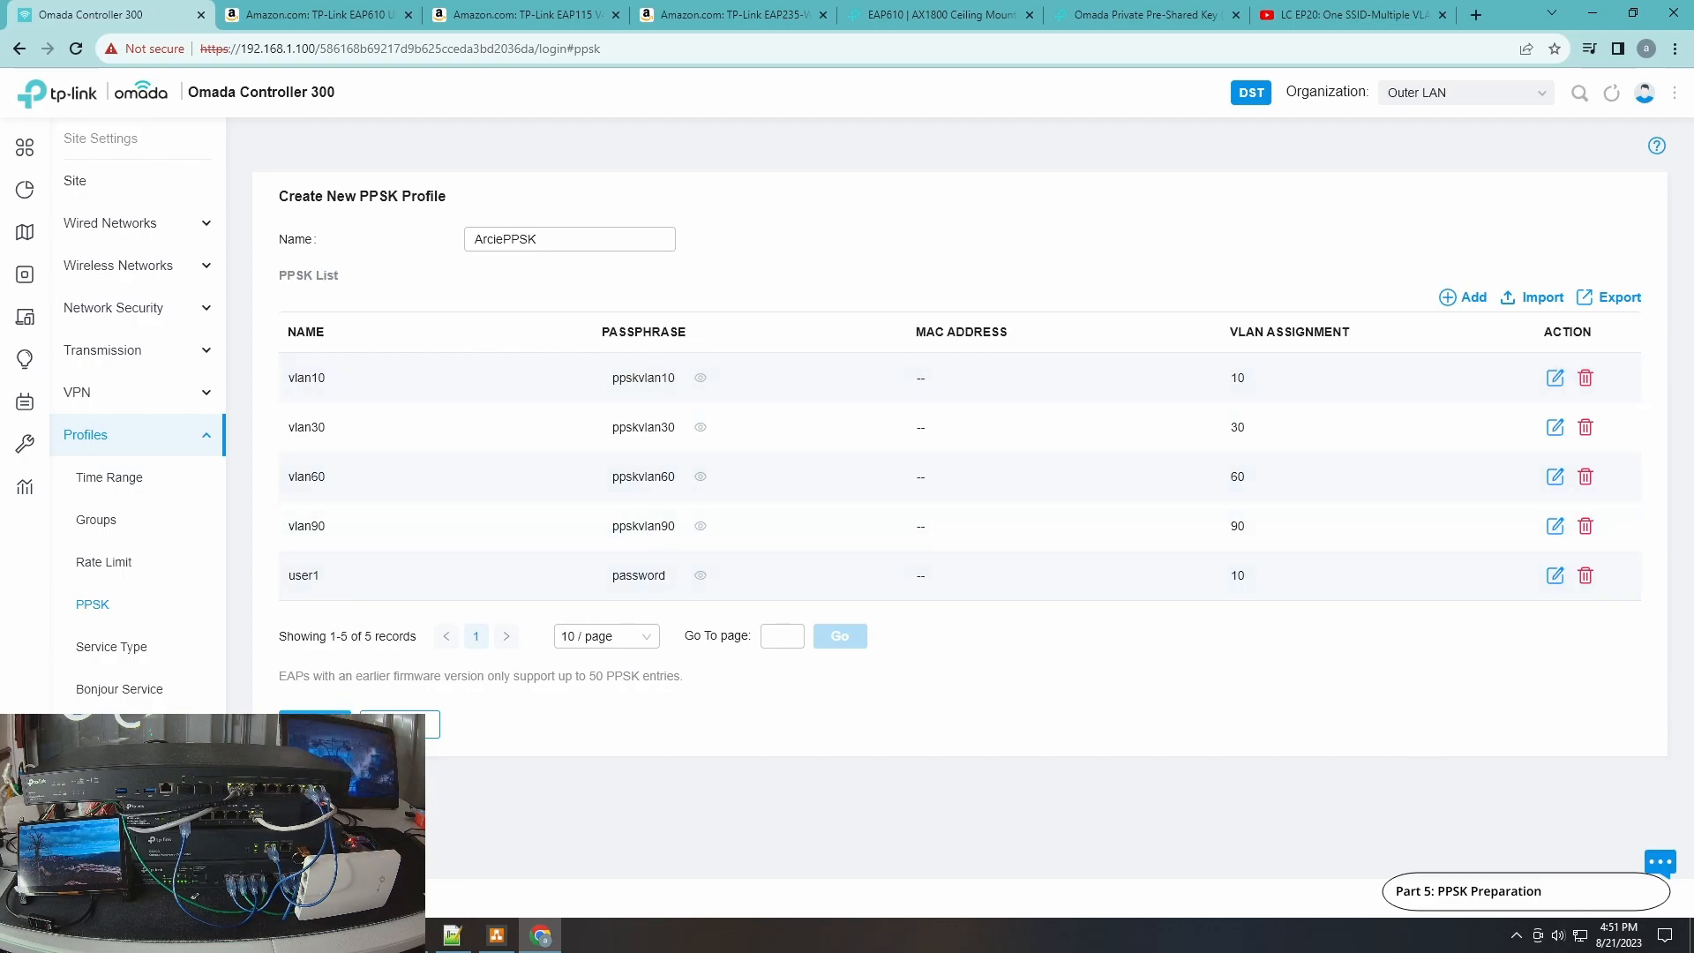
{"action": "left_click", "coordinate": [315, 724]}
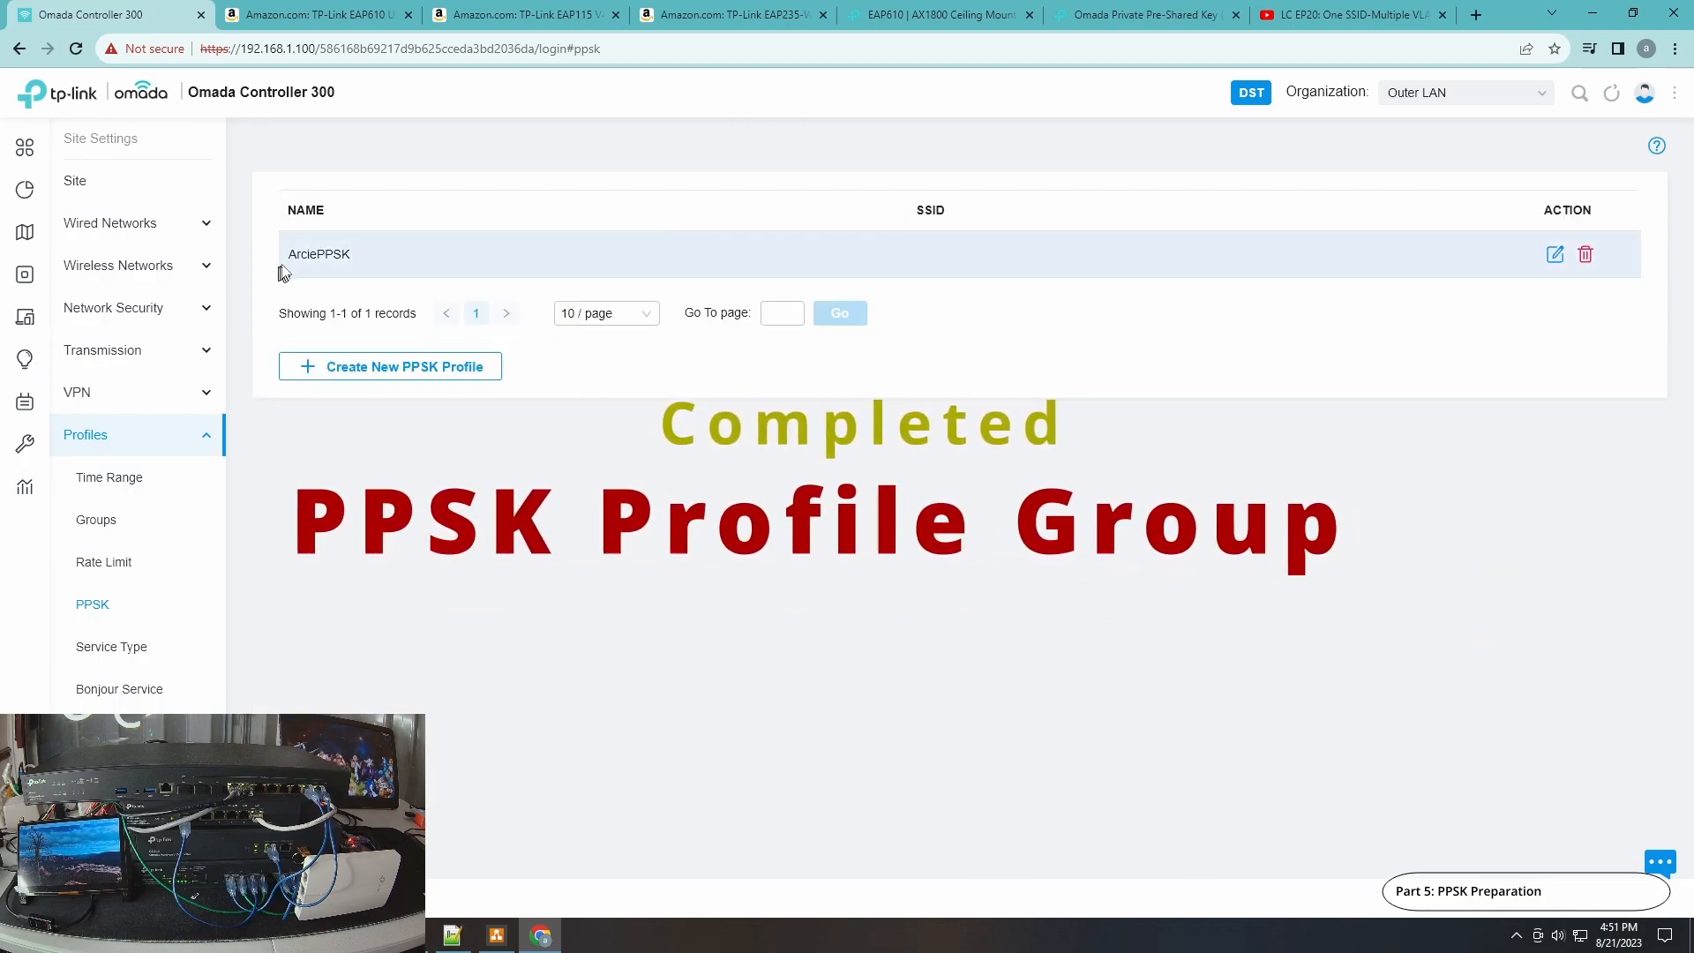
Create a wireless network named PPSK-WiFi on 2.4 and 5 GHz only, secured with PPSK without RADIUS using ArciePPSK.
{"action": "left_click", "coordinate": [134, 266]}
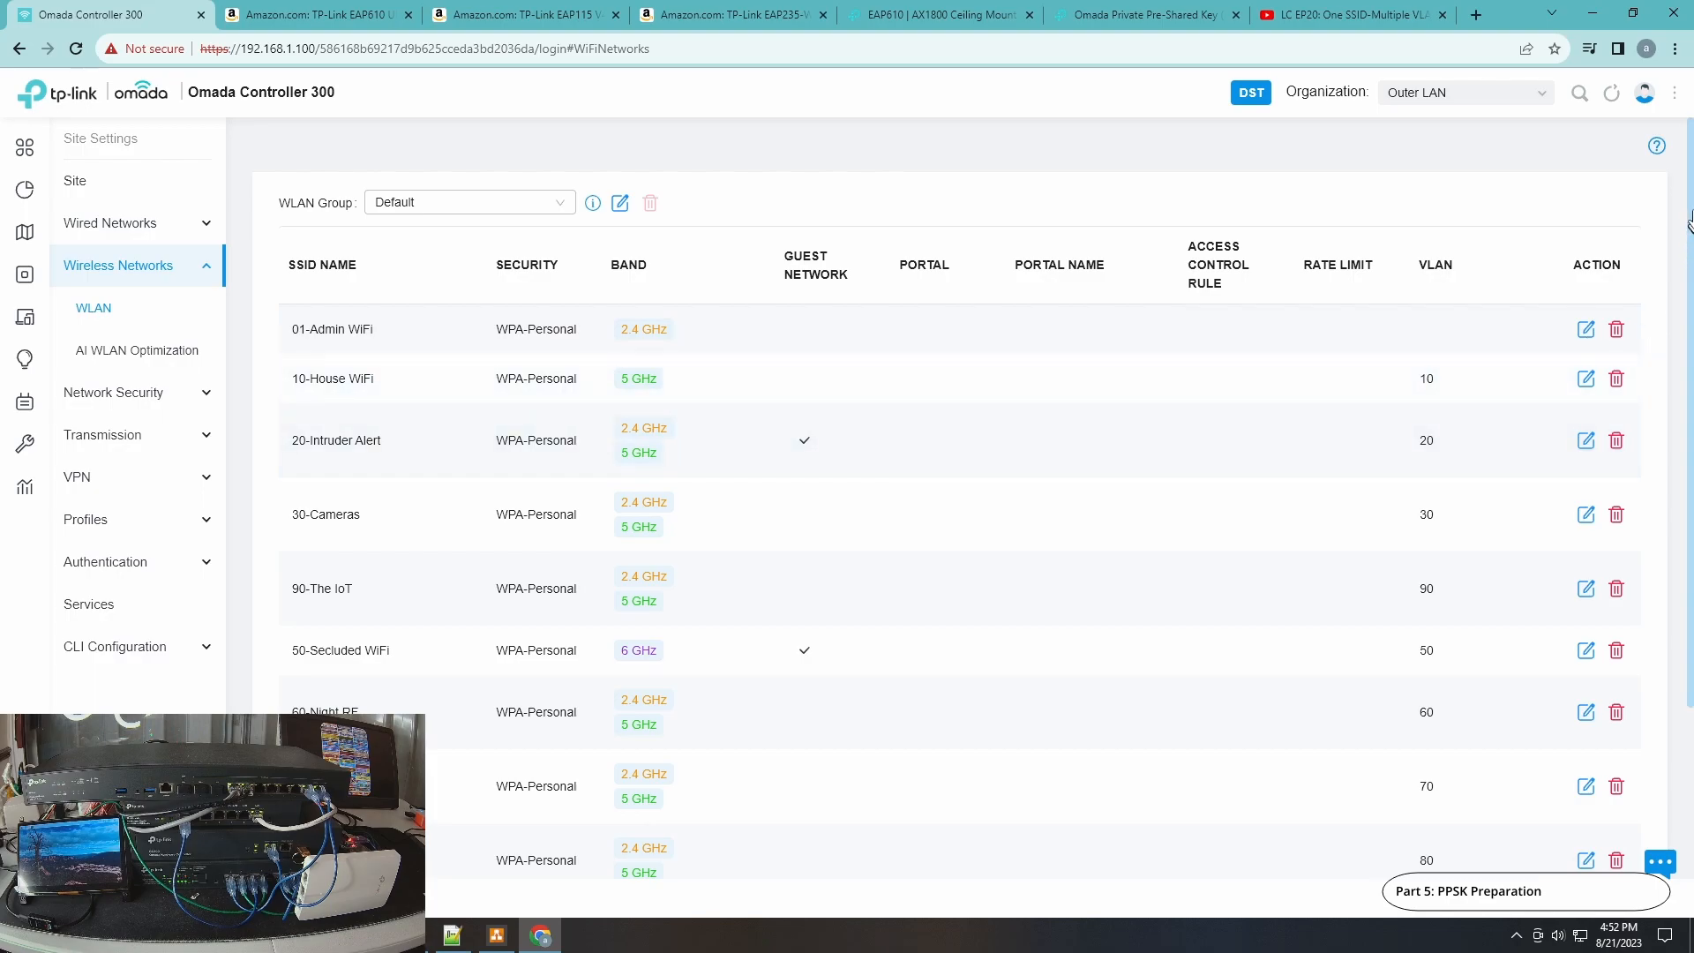
{"action": "left_click_drag", "start_coordinate": [1691, 204], "coordinate": [1677, 397]}
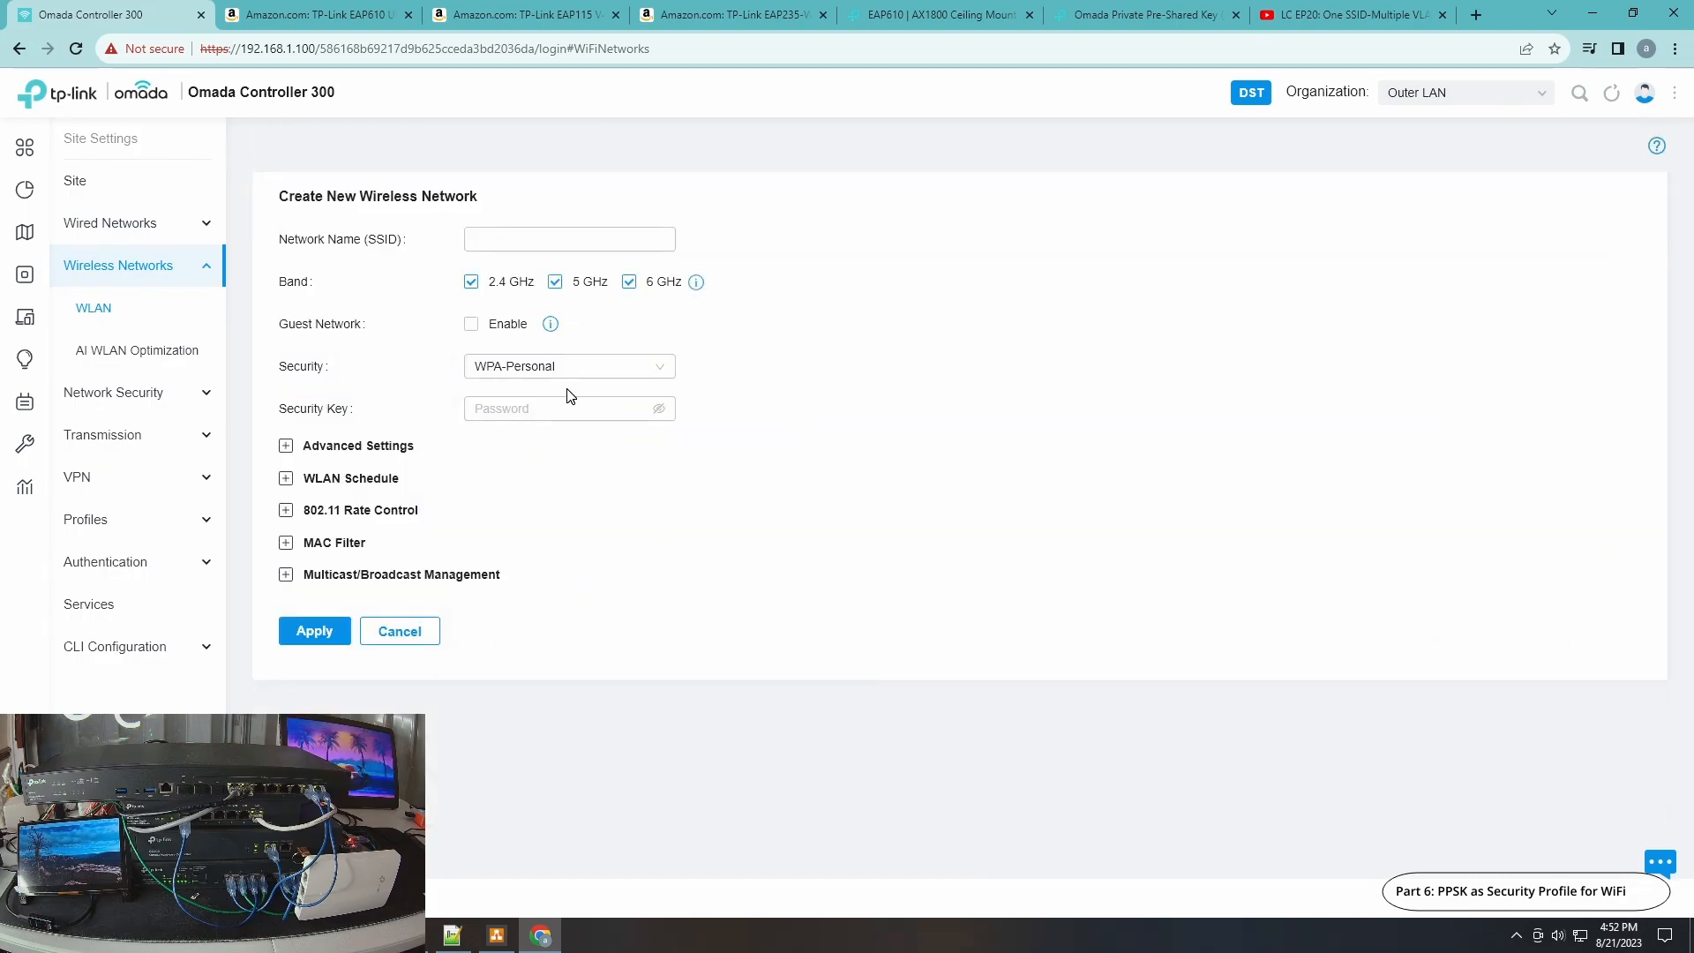
{"action": "left_click", "coordinate": [559, 238]}
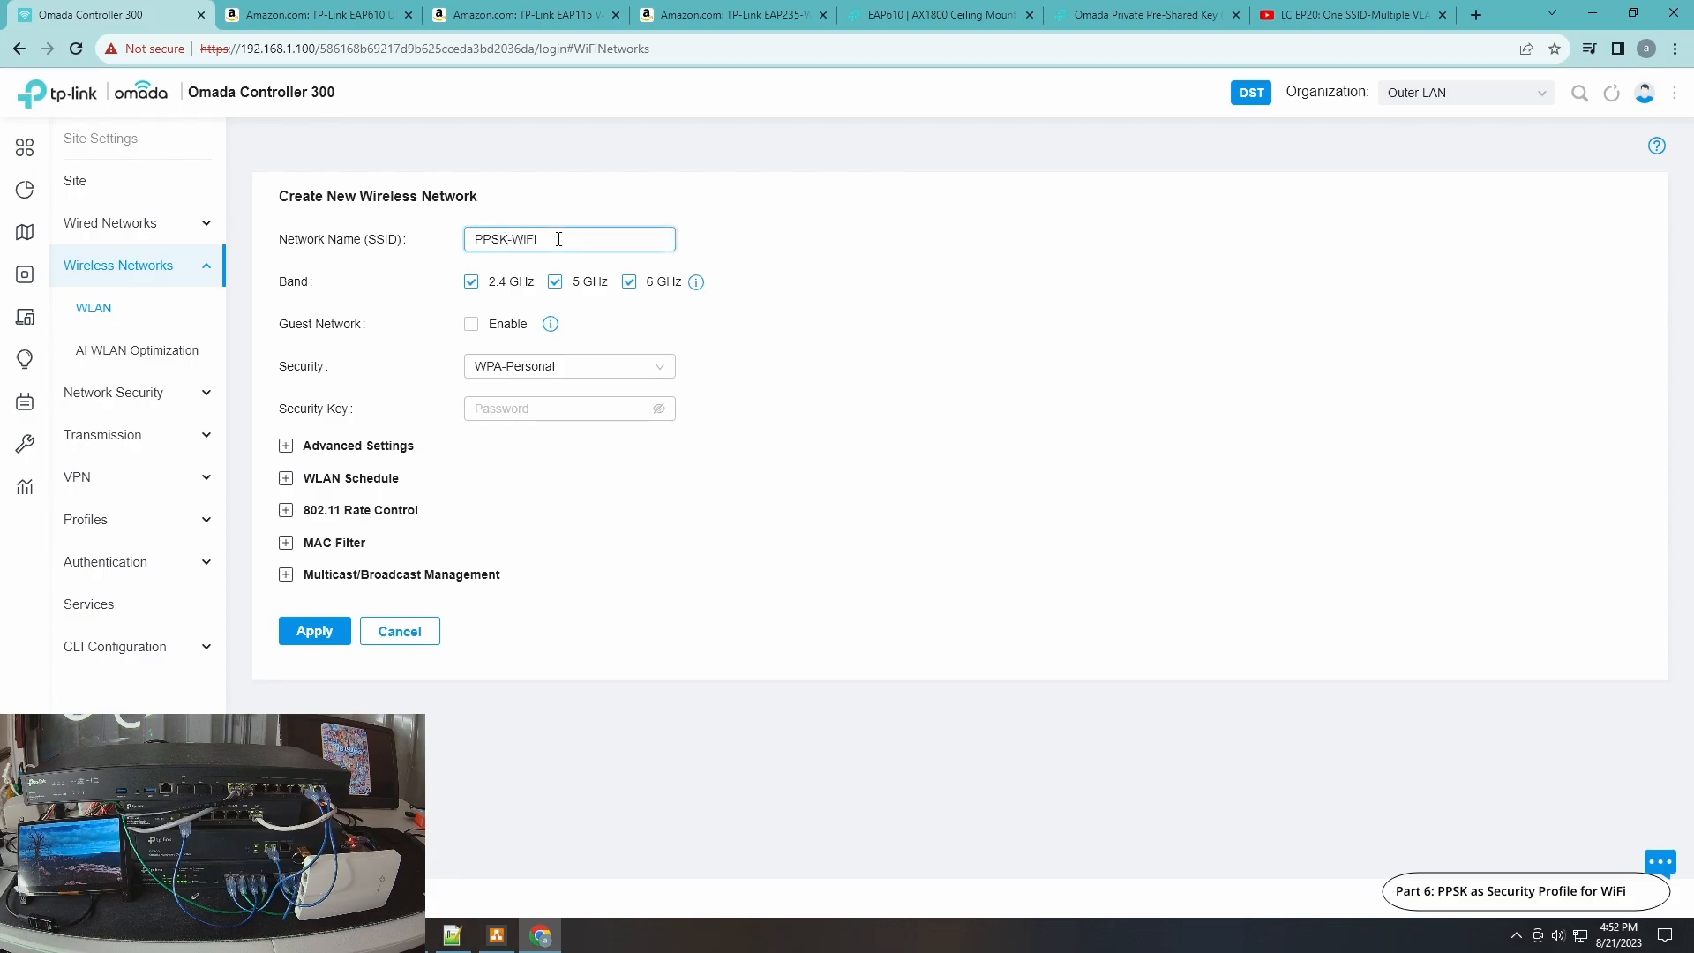
{"action": "type", "text": "PPSK-WiFi"}
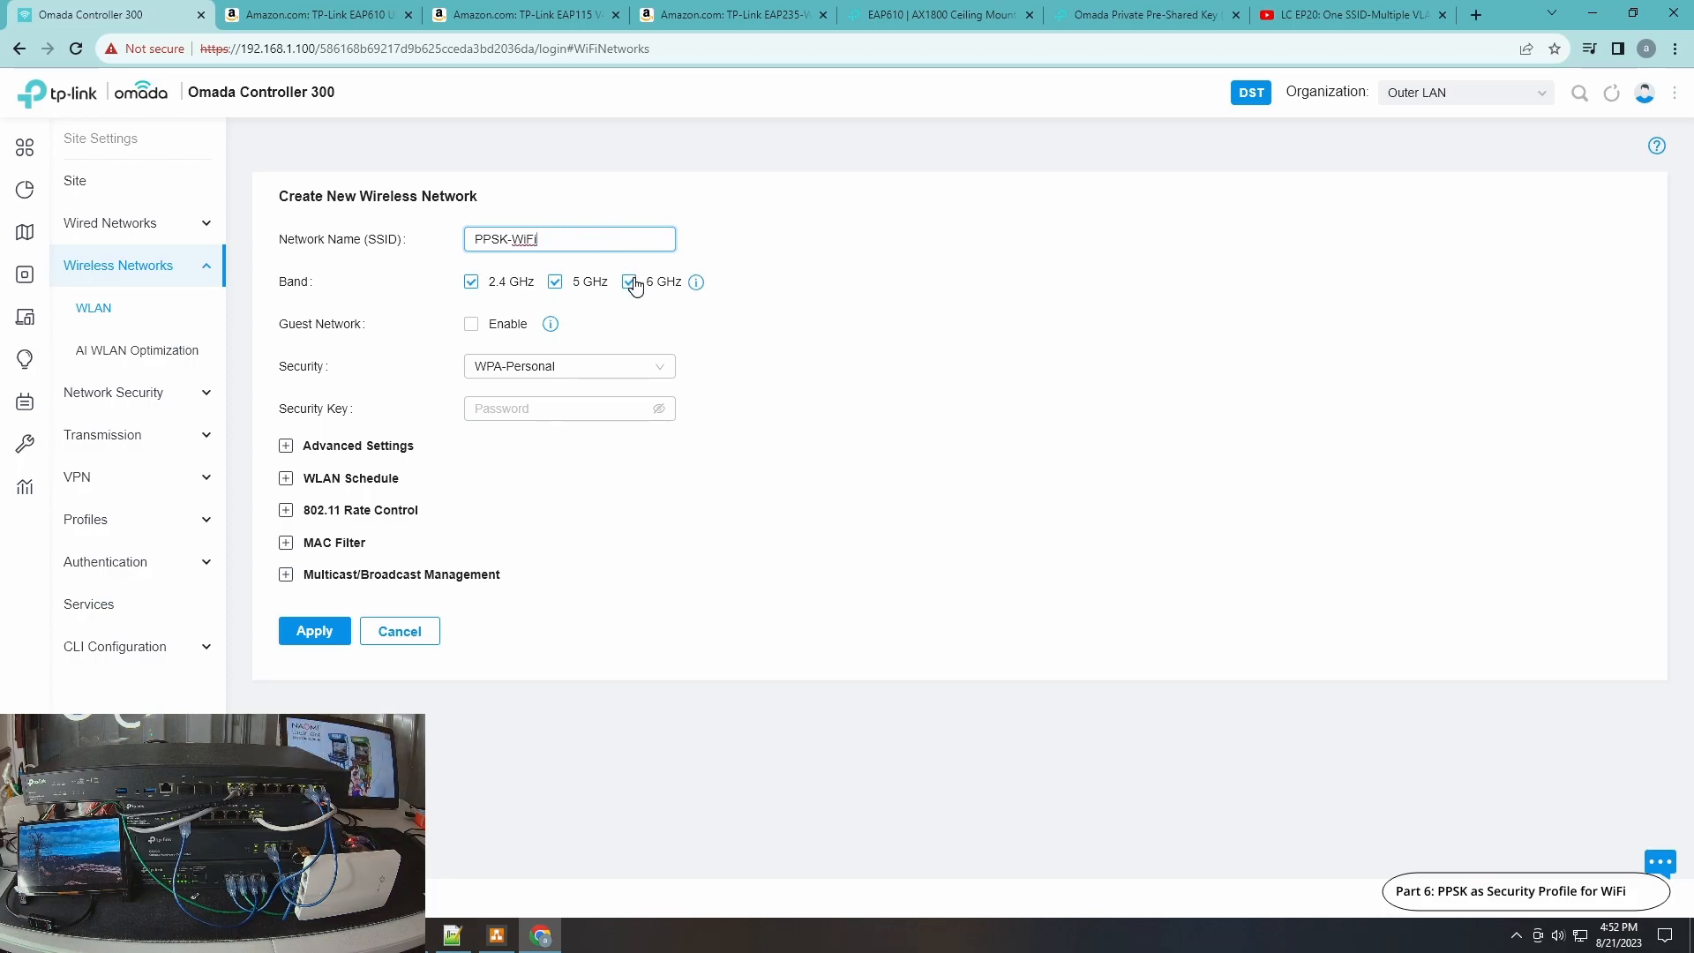
{"action": "left_click", "coordinate": [632, 280]}
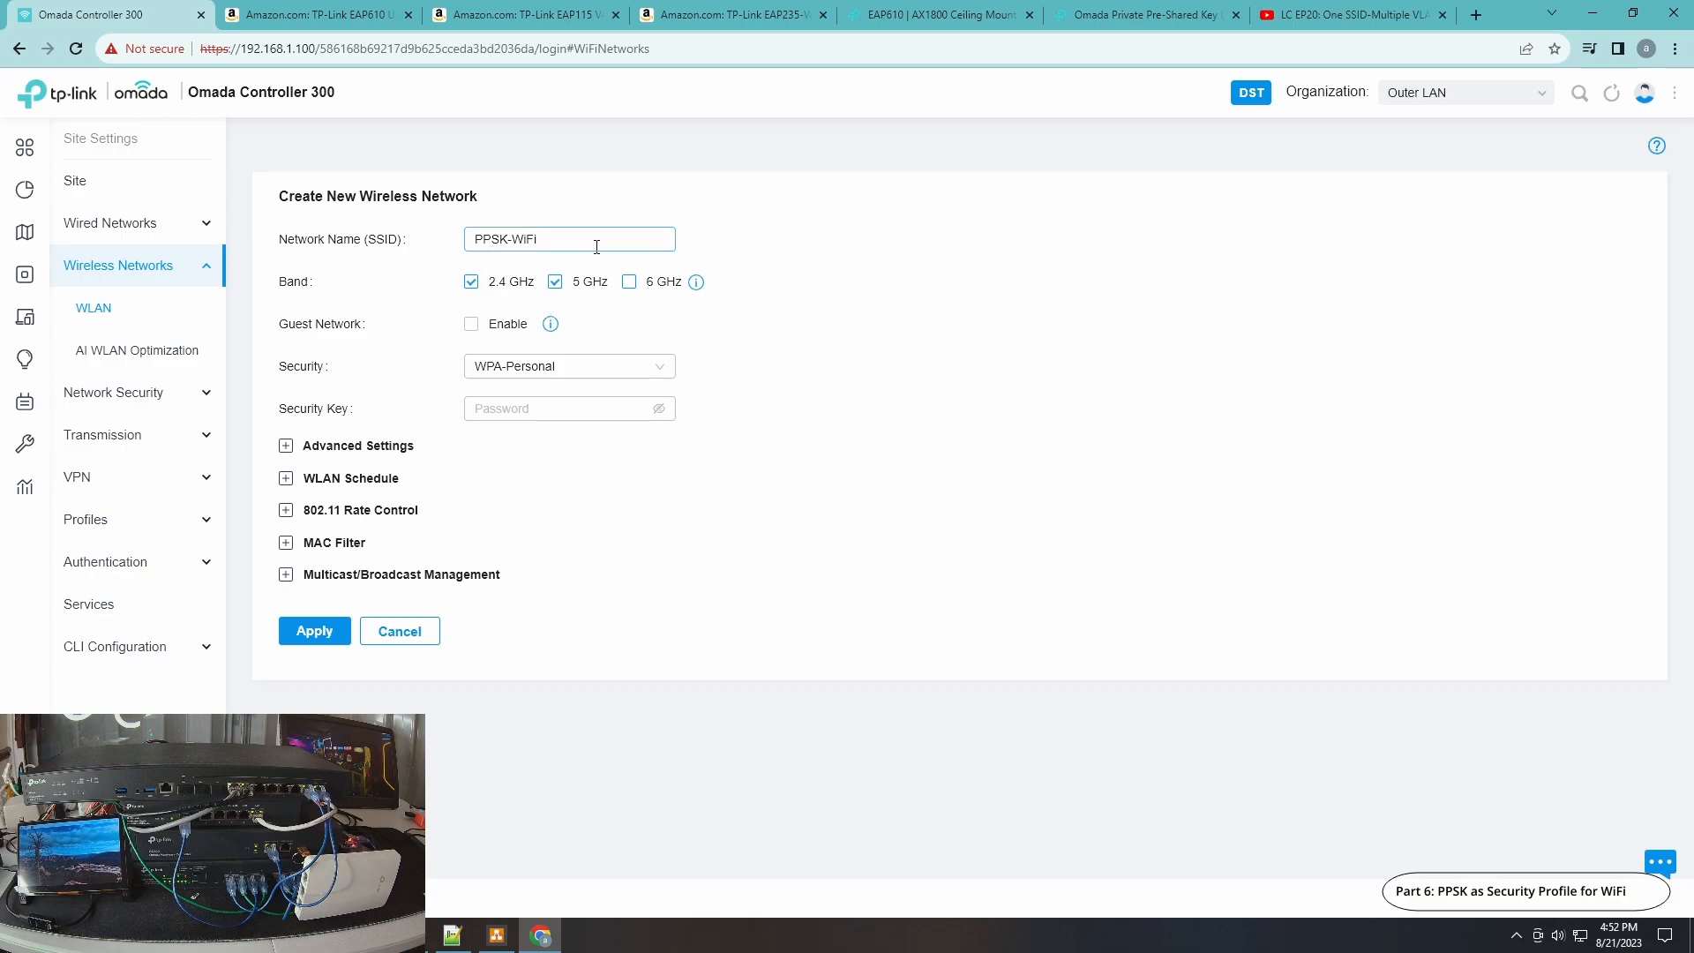
{"action": "left_click", "coordinate": [660, 370]}
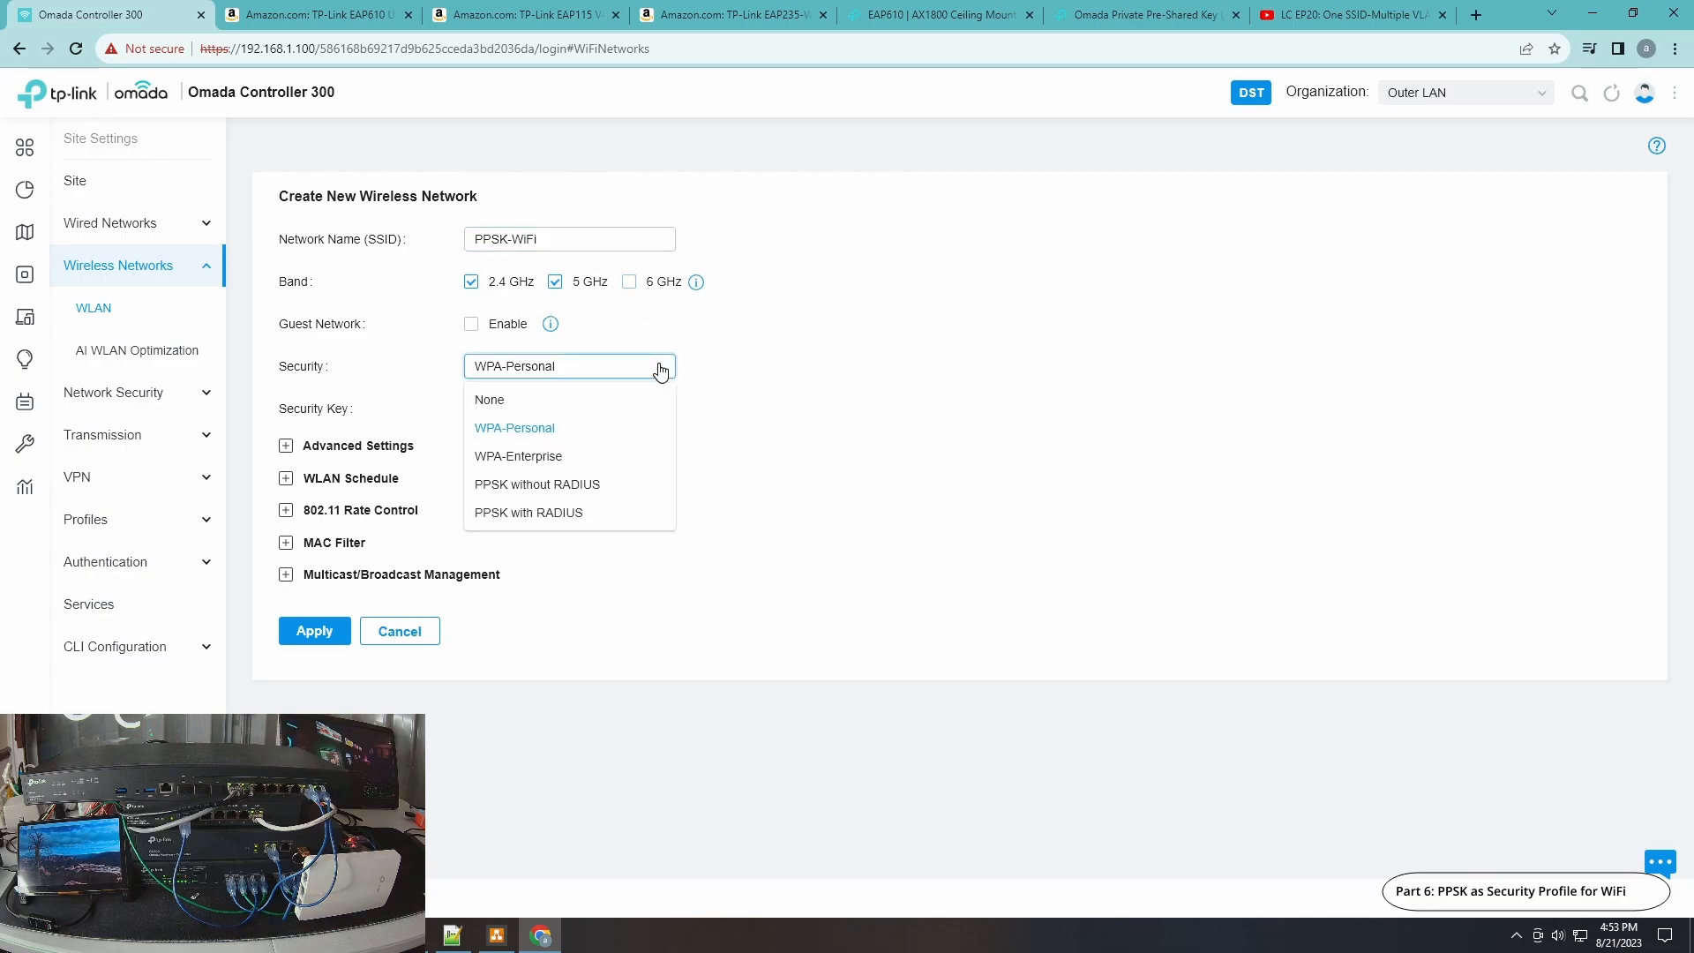
{"action": "left_click", "coordinate": [531, 488]}
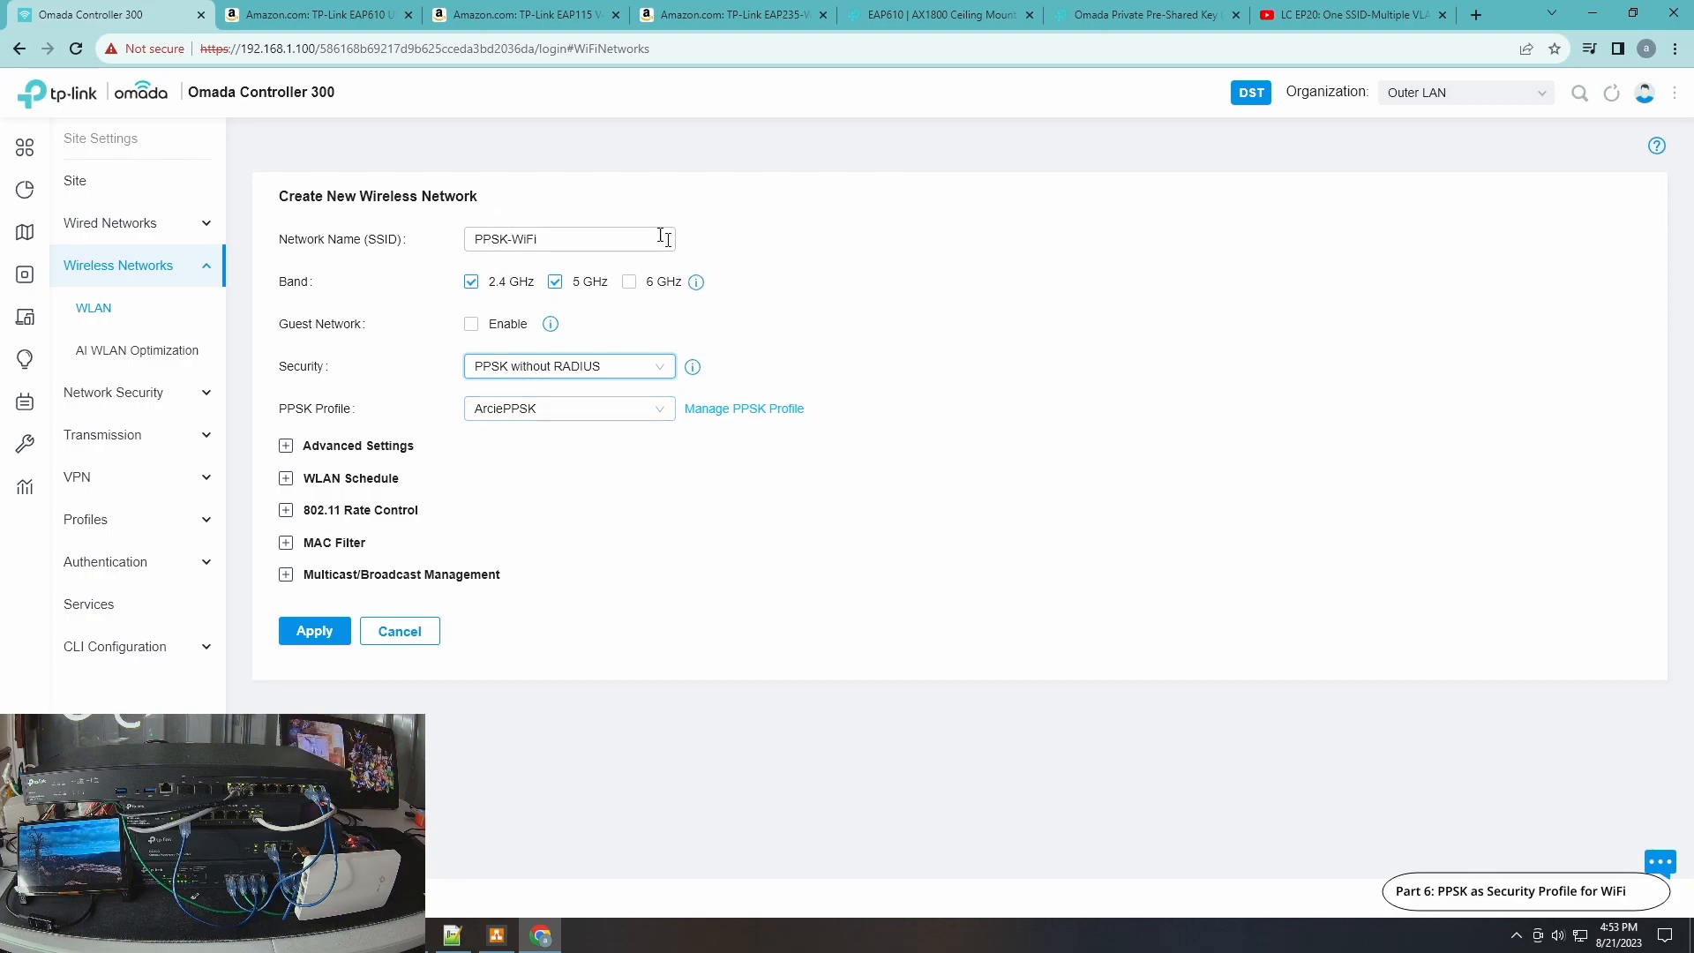
{"action": "left_click", "coordinate": [319, 634]}
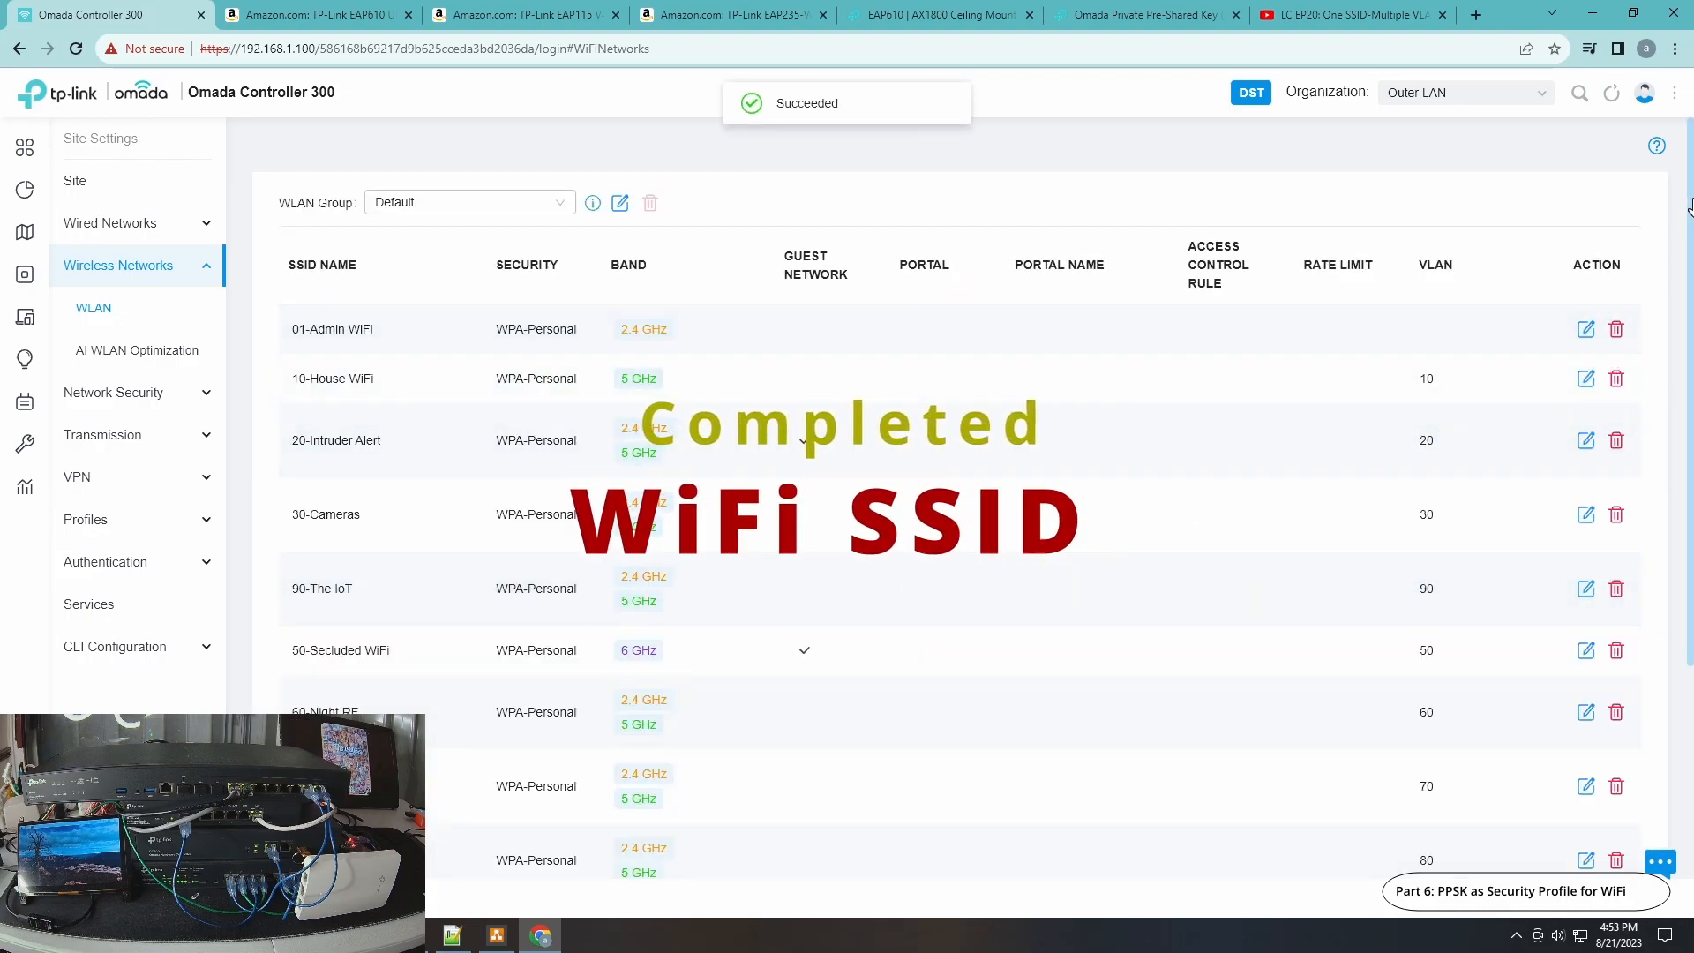
{"action": "scroll", "coordinate": [1687, 269], "scroll_direction": "down", "scroll_amount": 1}
{"action": "scroll", "coordinate": [1687, 269], "scroll_direction": "down", "scroll_amount": 3}
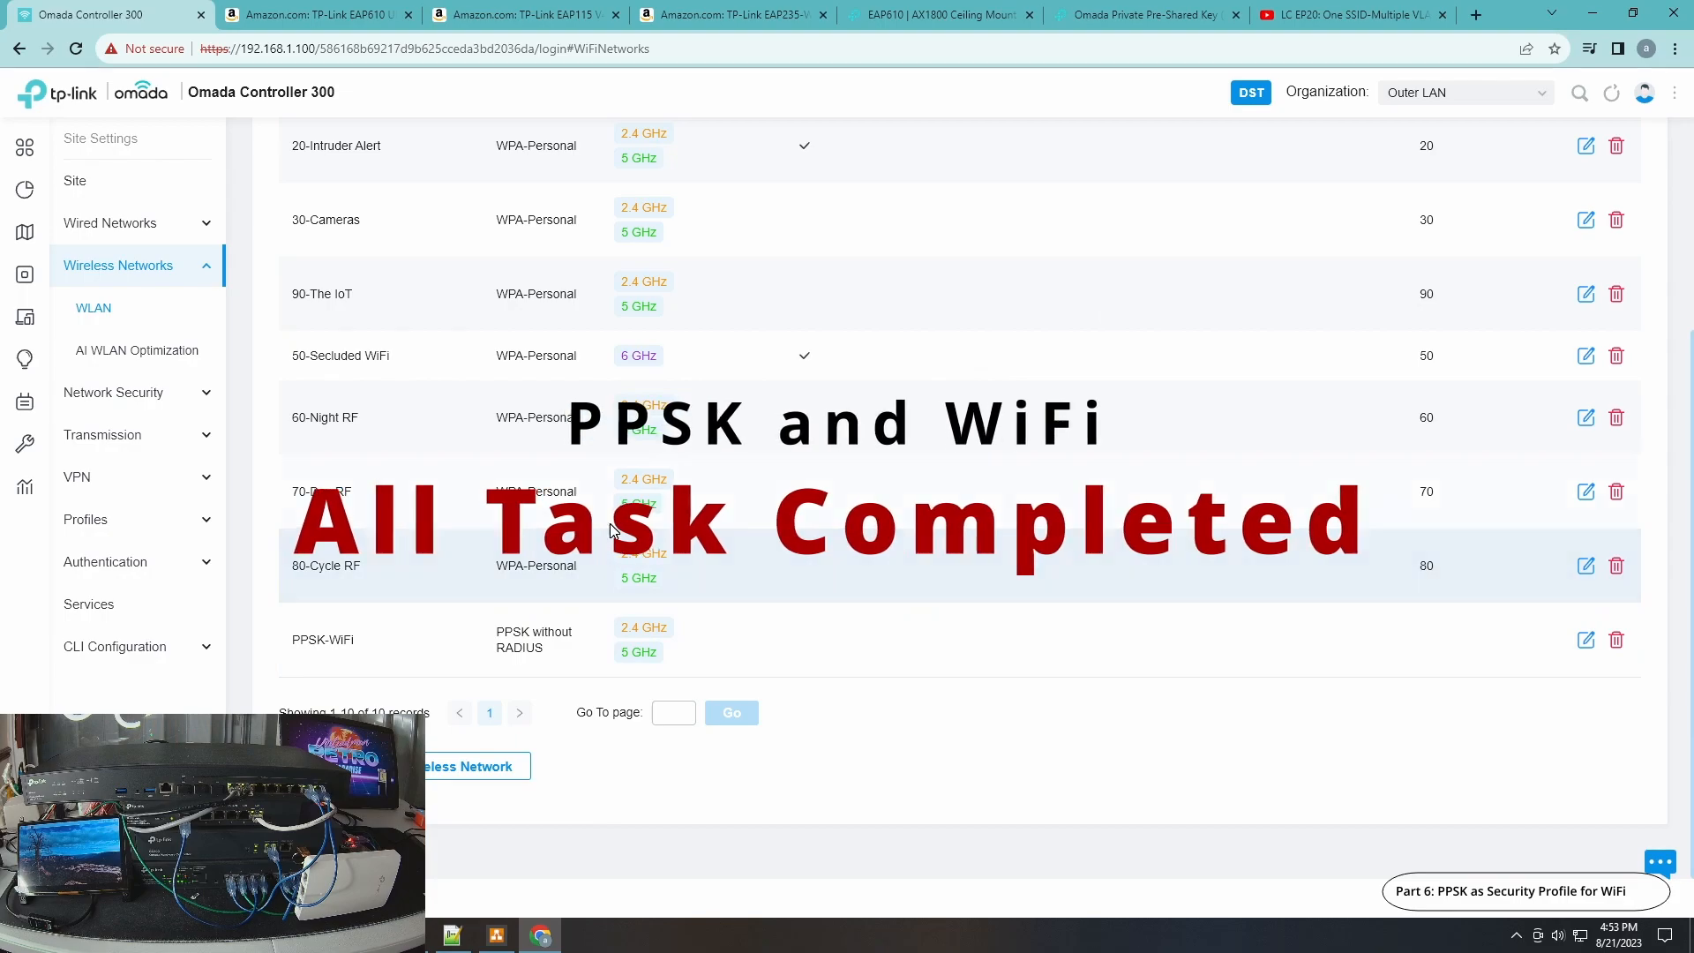
{"action": "key", "text": "F7"}
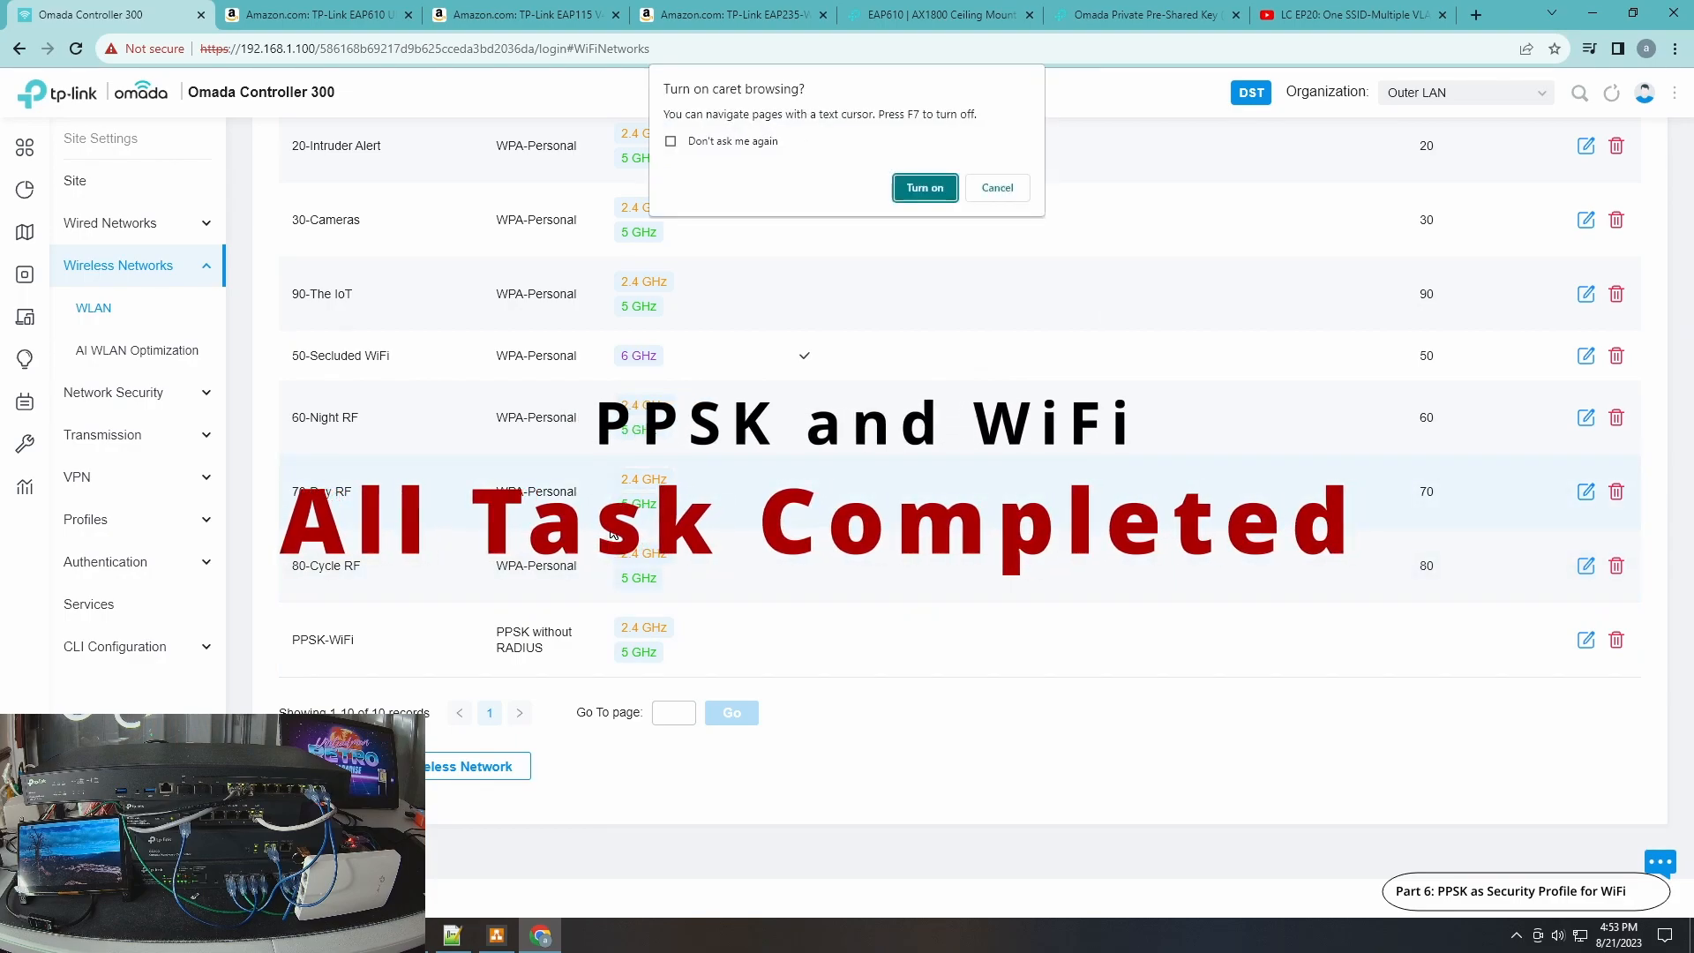
{"action": "left_click", "coordinate": [1013, 188]}
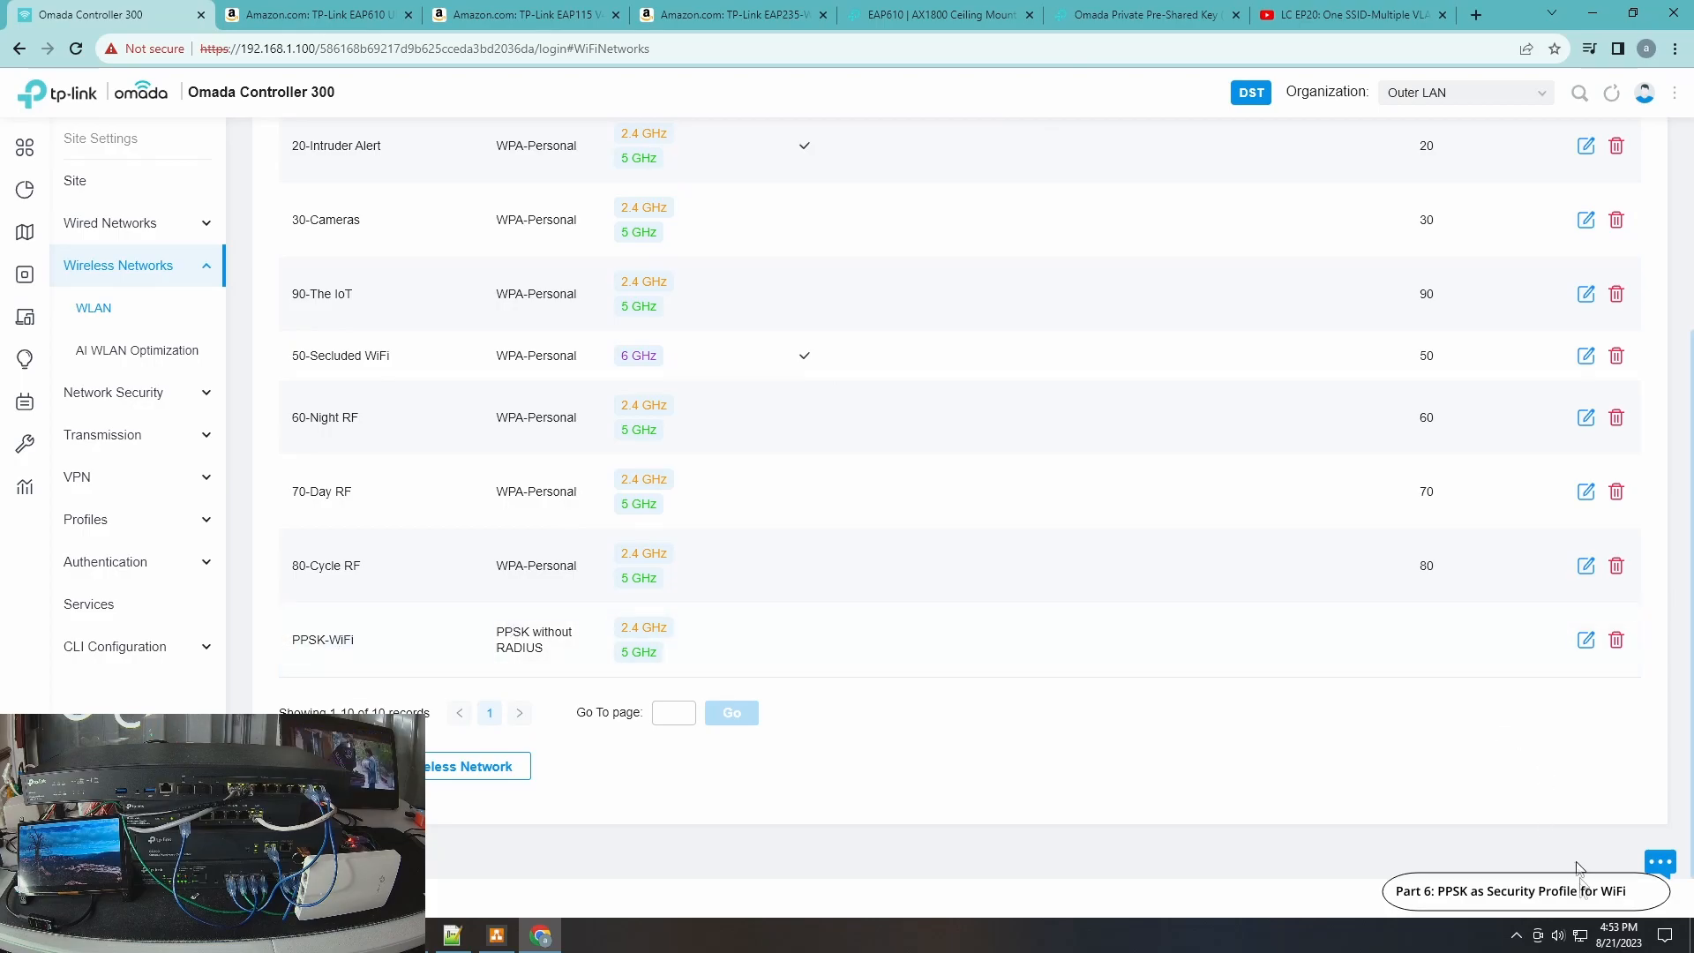
Open the PC's network adapter connections and disable the Ethernet adapter.
{"action": "left_click", "coordinate": [1582, 937]}
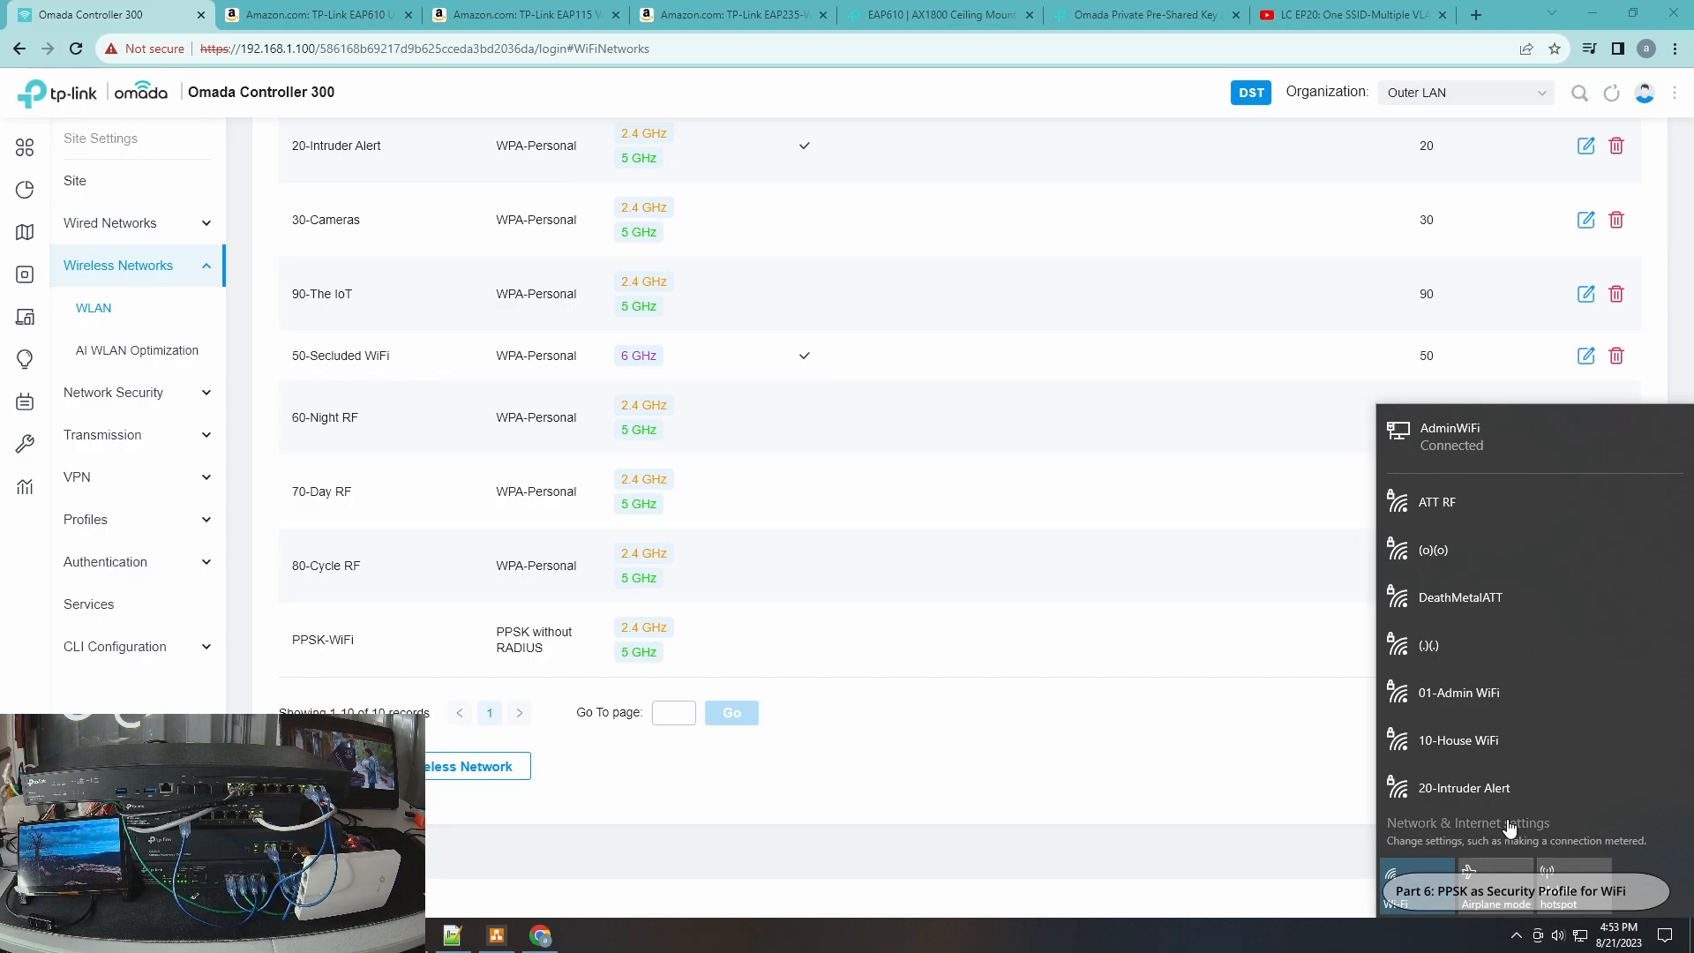
{"action": "left_click", "coordinate": [1510, 829]}
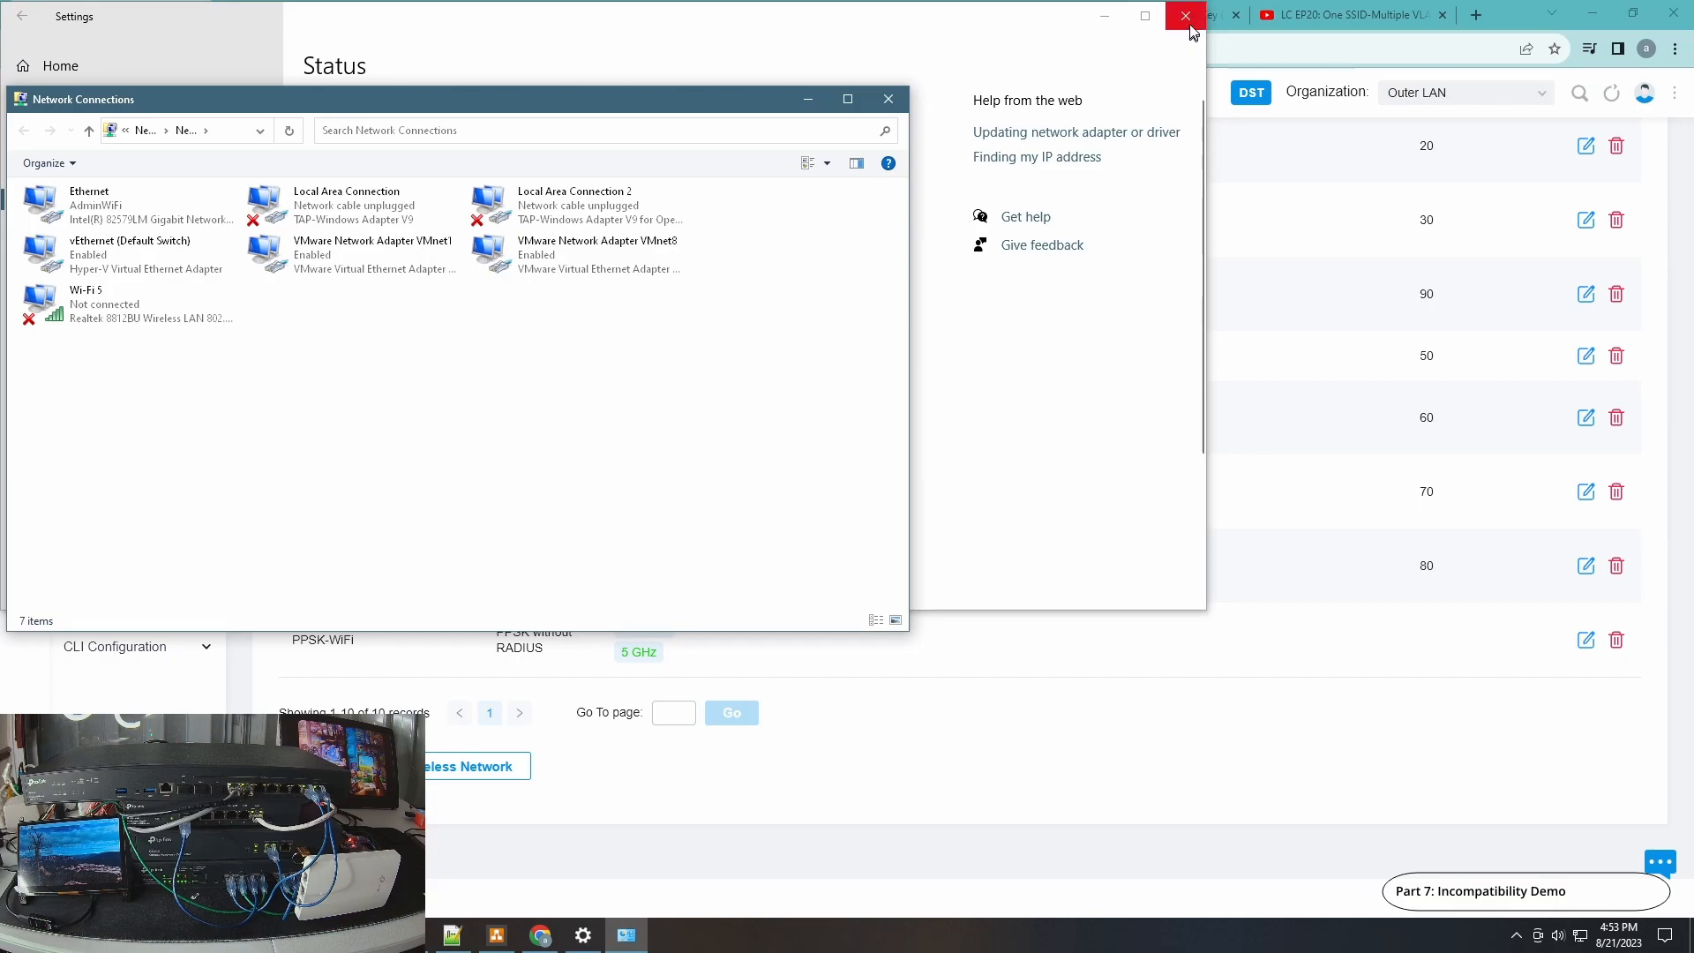
{"action": "left_click", "coordinate": [1187, 20]}
{"action": "left_click_drag", "start_coordinate": [621, 108], "coordinate": [1201, 296]}
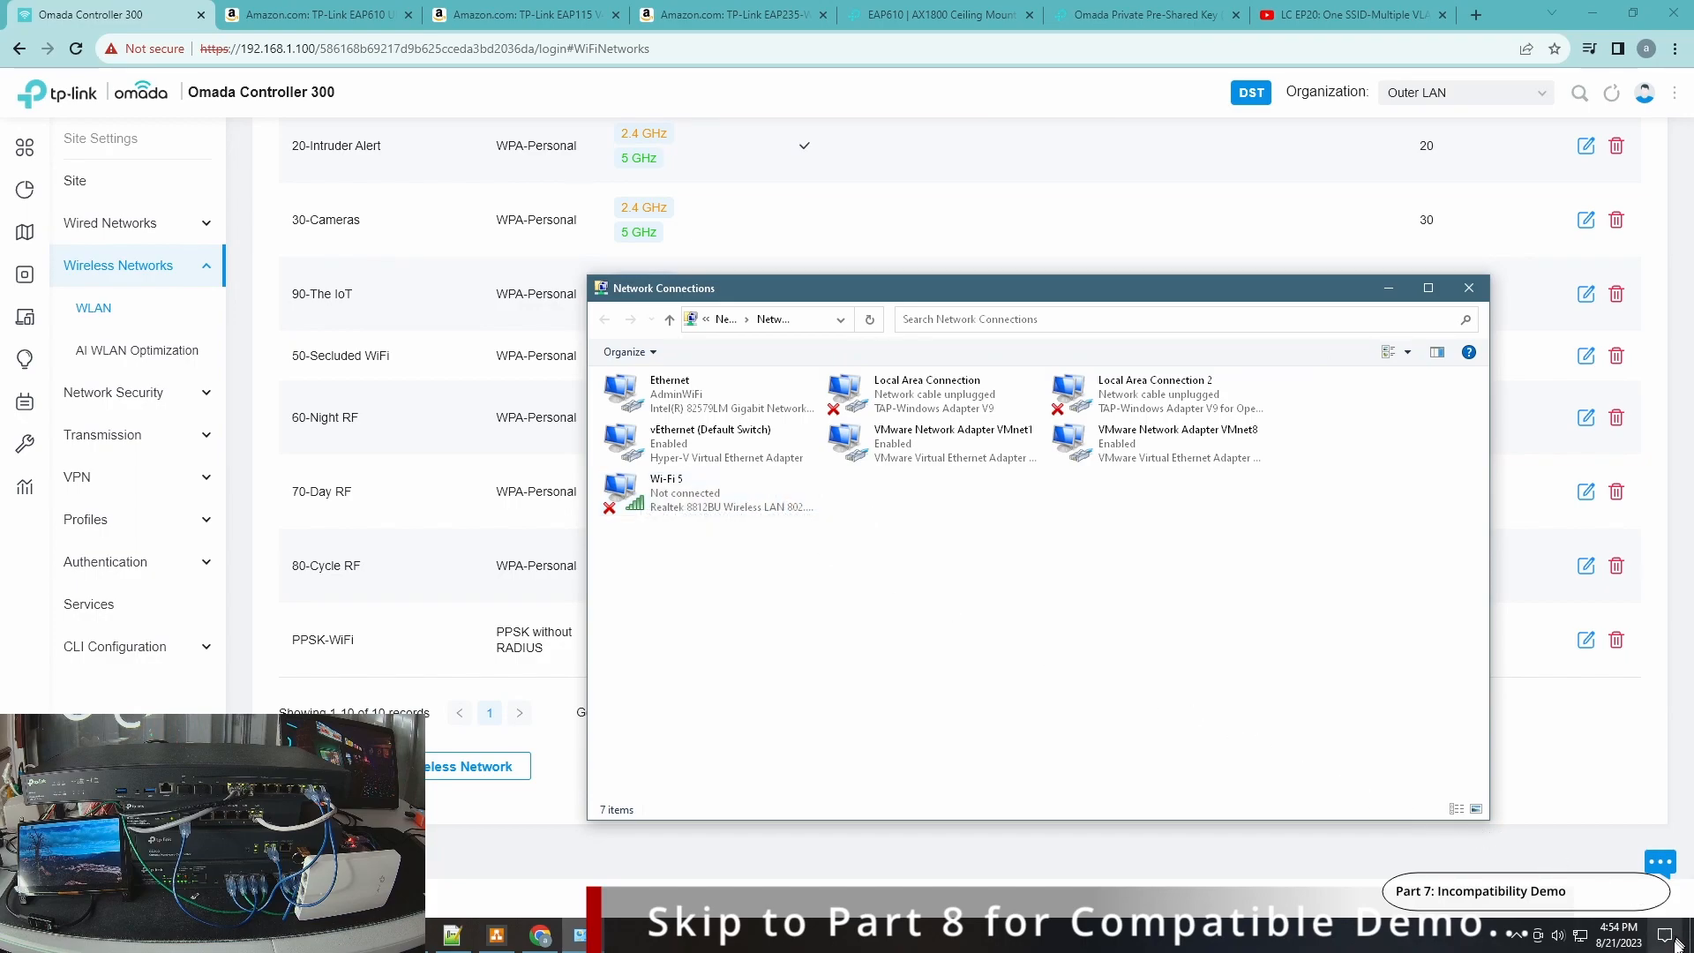
{"action": "left_click", "coordinate": [657, 408]}
{"action": "right_click", "coordinate": [658, 408]}
{"action": "key", "text": "Escape"}
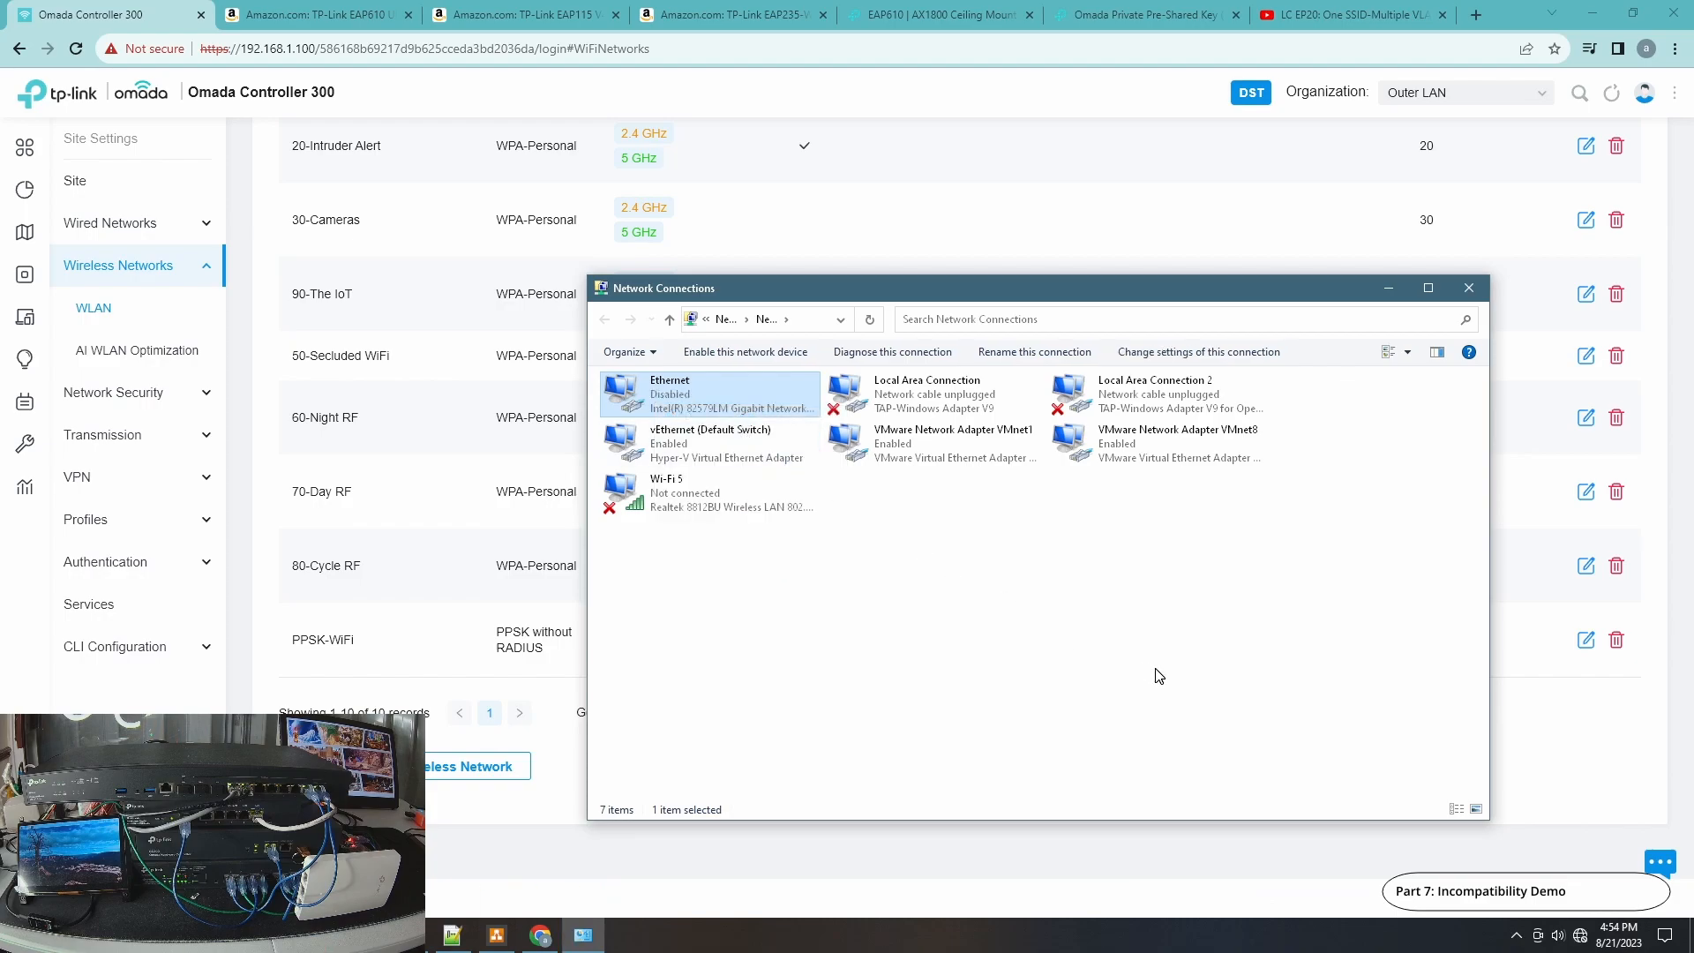
Restart the Wi-Fi 5 adapter by disabling and re-enabling it.
{"action": "left_click", "coordinate": [1581, 937]}
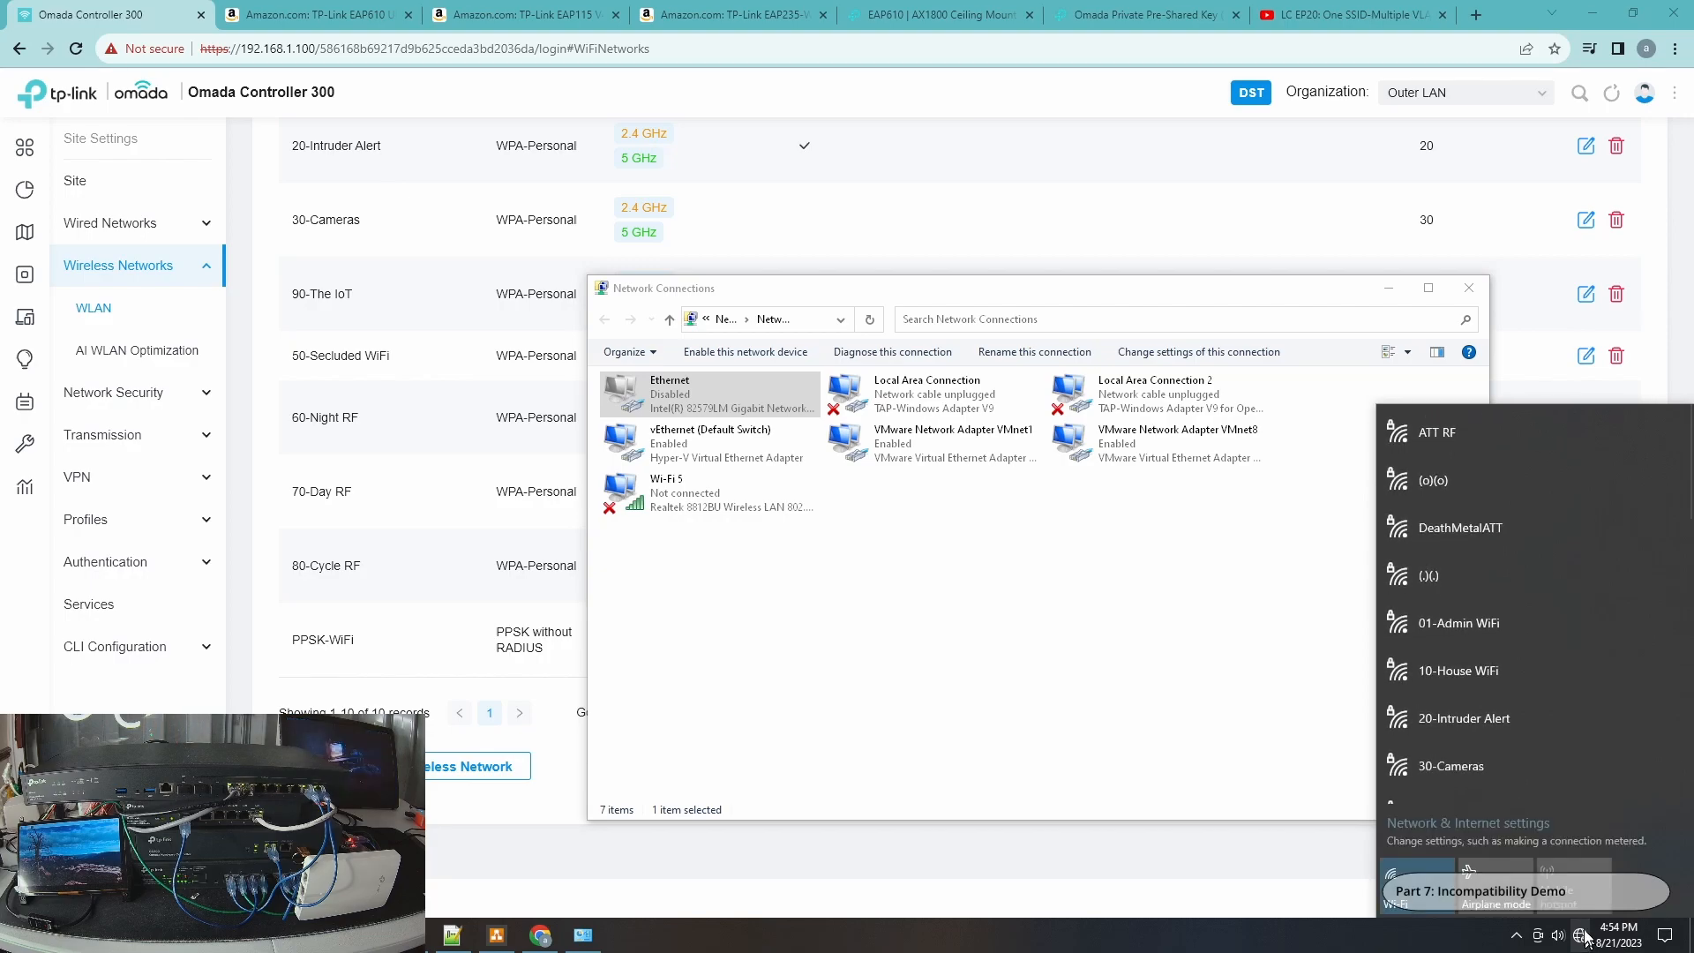
{"action": "left_click_drag", "start_coordinate": [1693, 467], "coordinate": [1692, 590]}
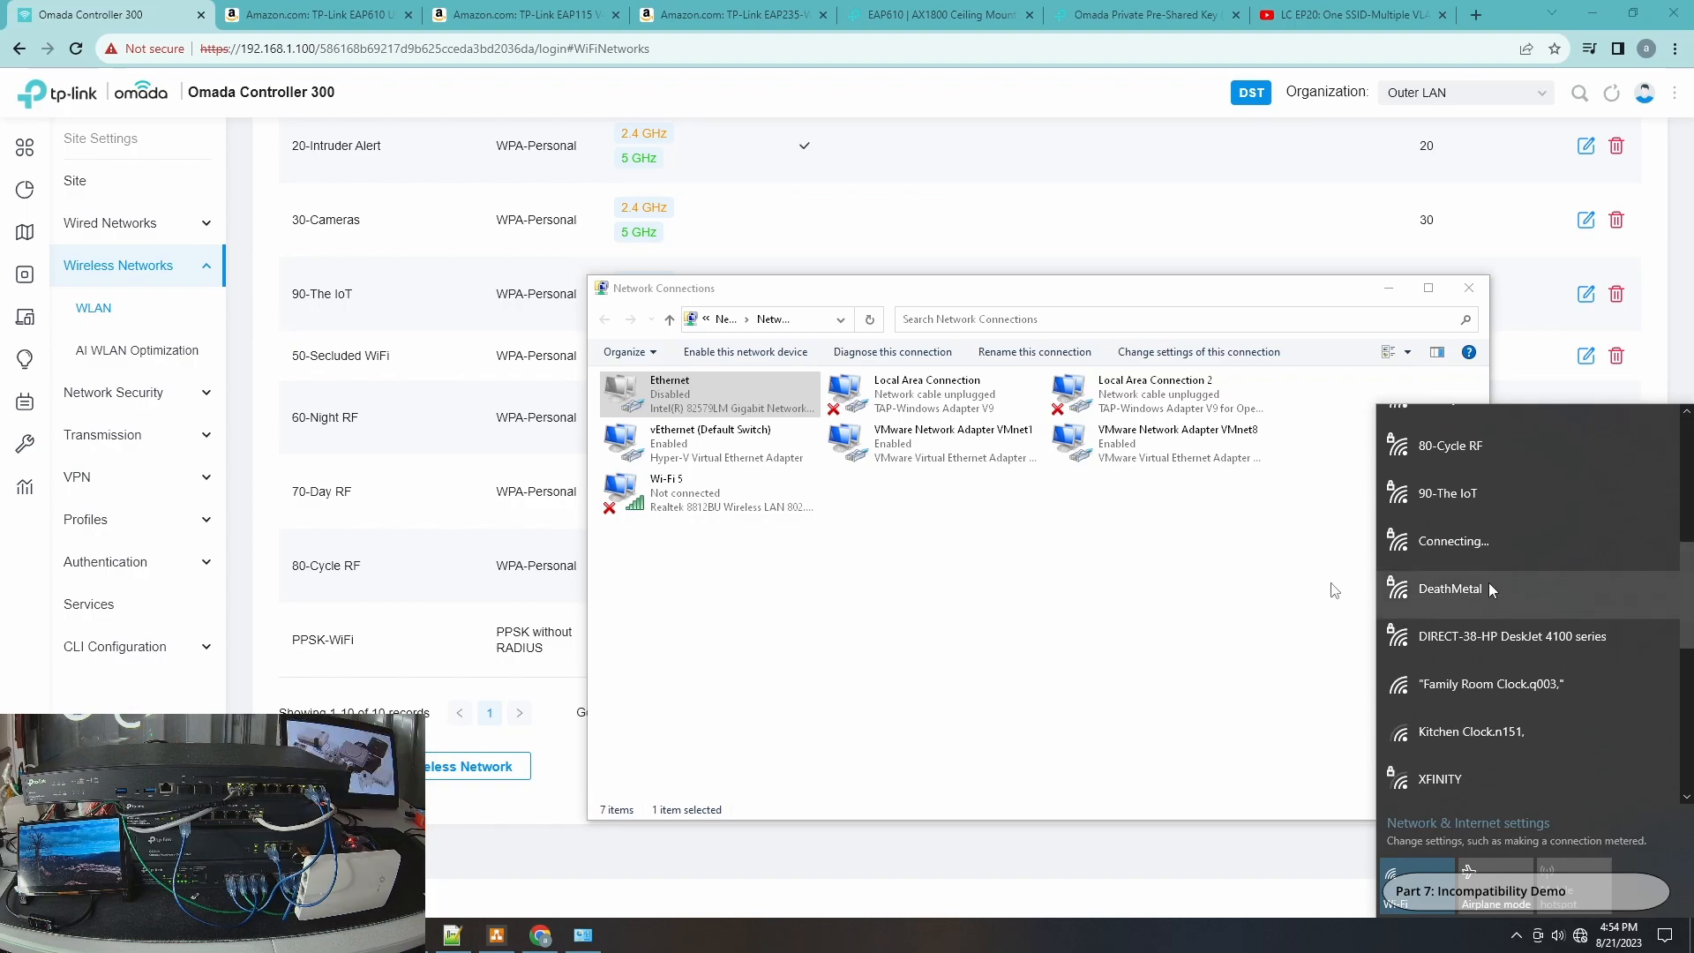
{"action": "right_click", "coordinate": [716, 505]}
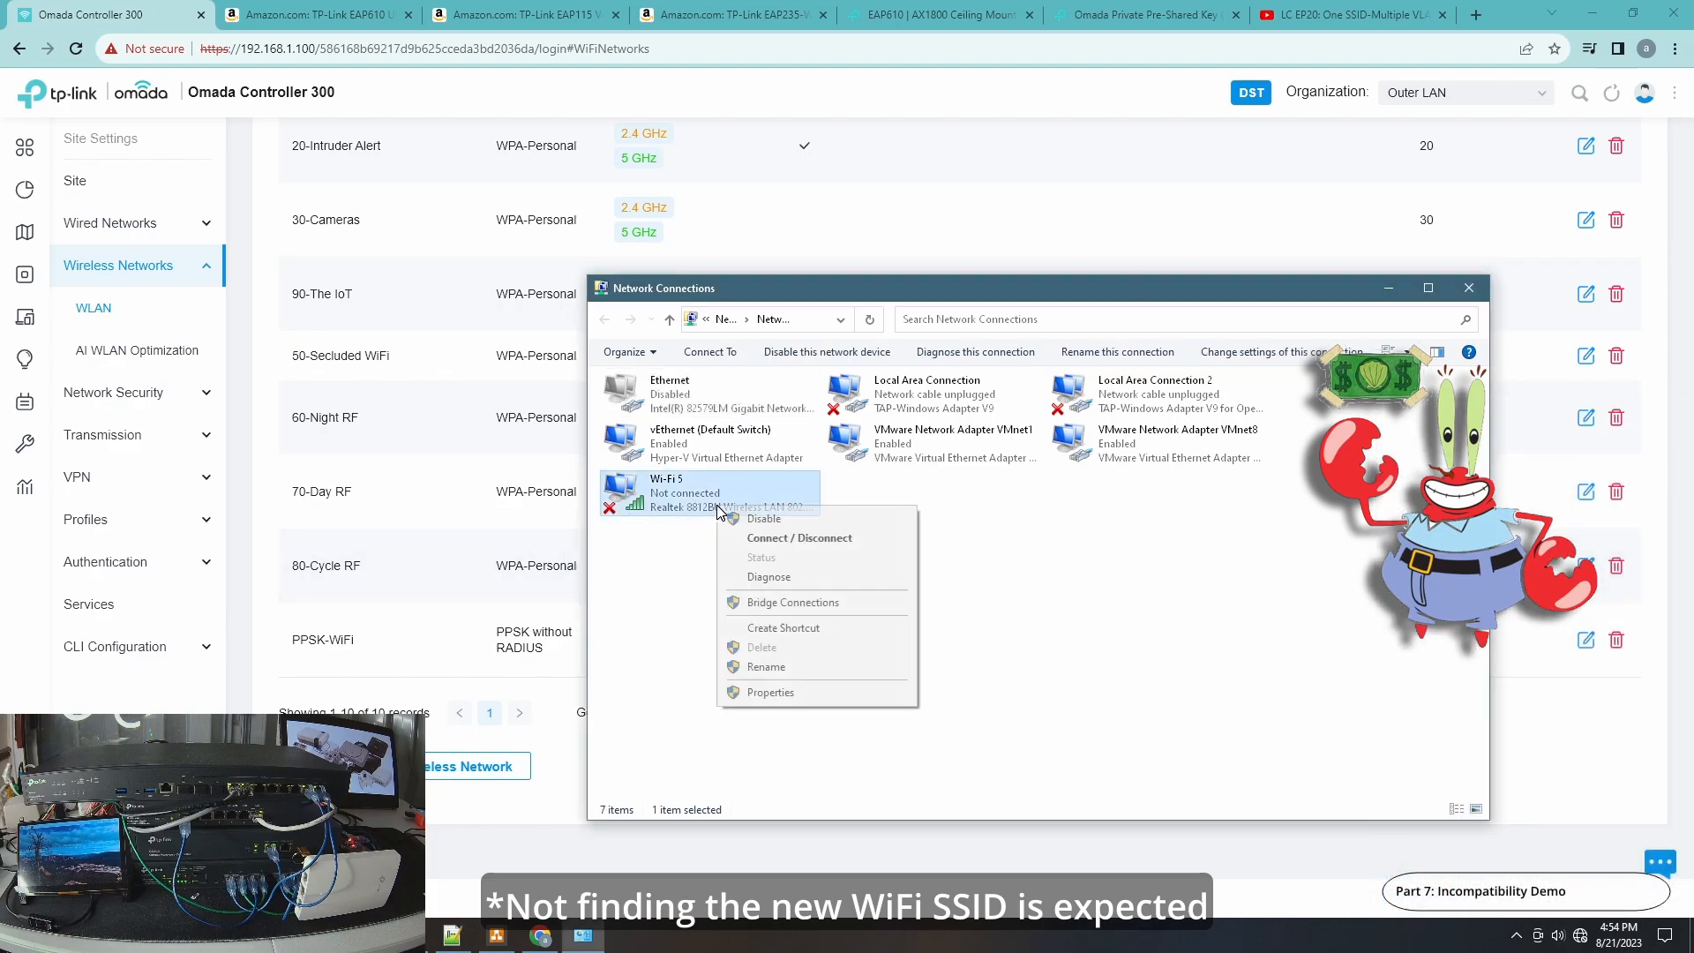
{"action": "left_click", "coordinate": [782, 517]}
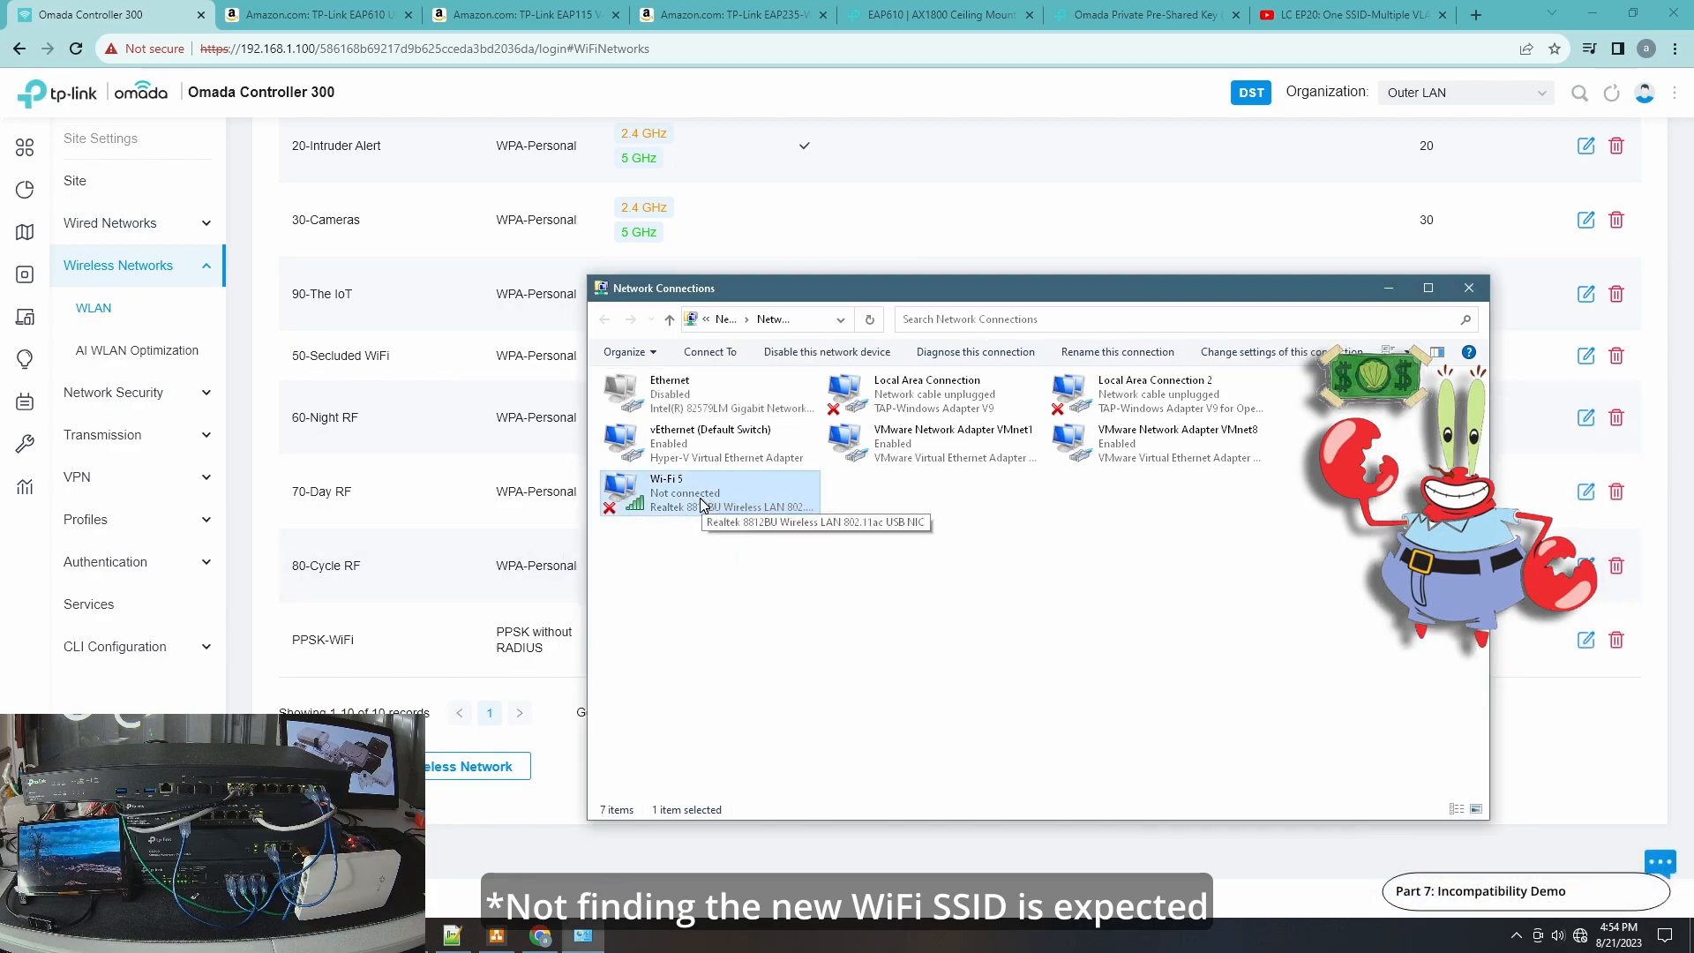
{"action": "right_click", "coordinate": [706, 504]}
{"action": "left_click", "coordinate": [764, 515]}
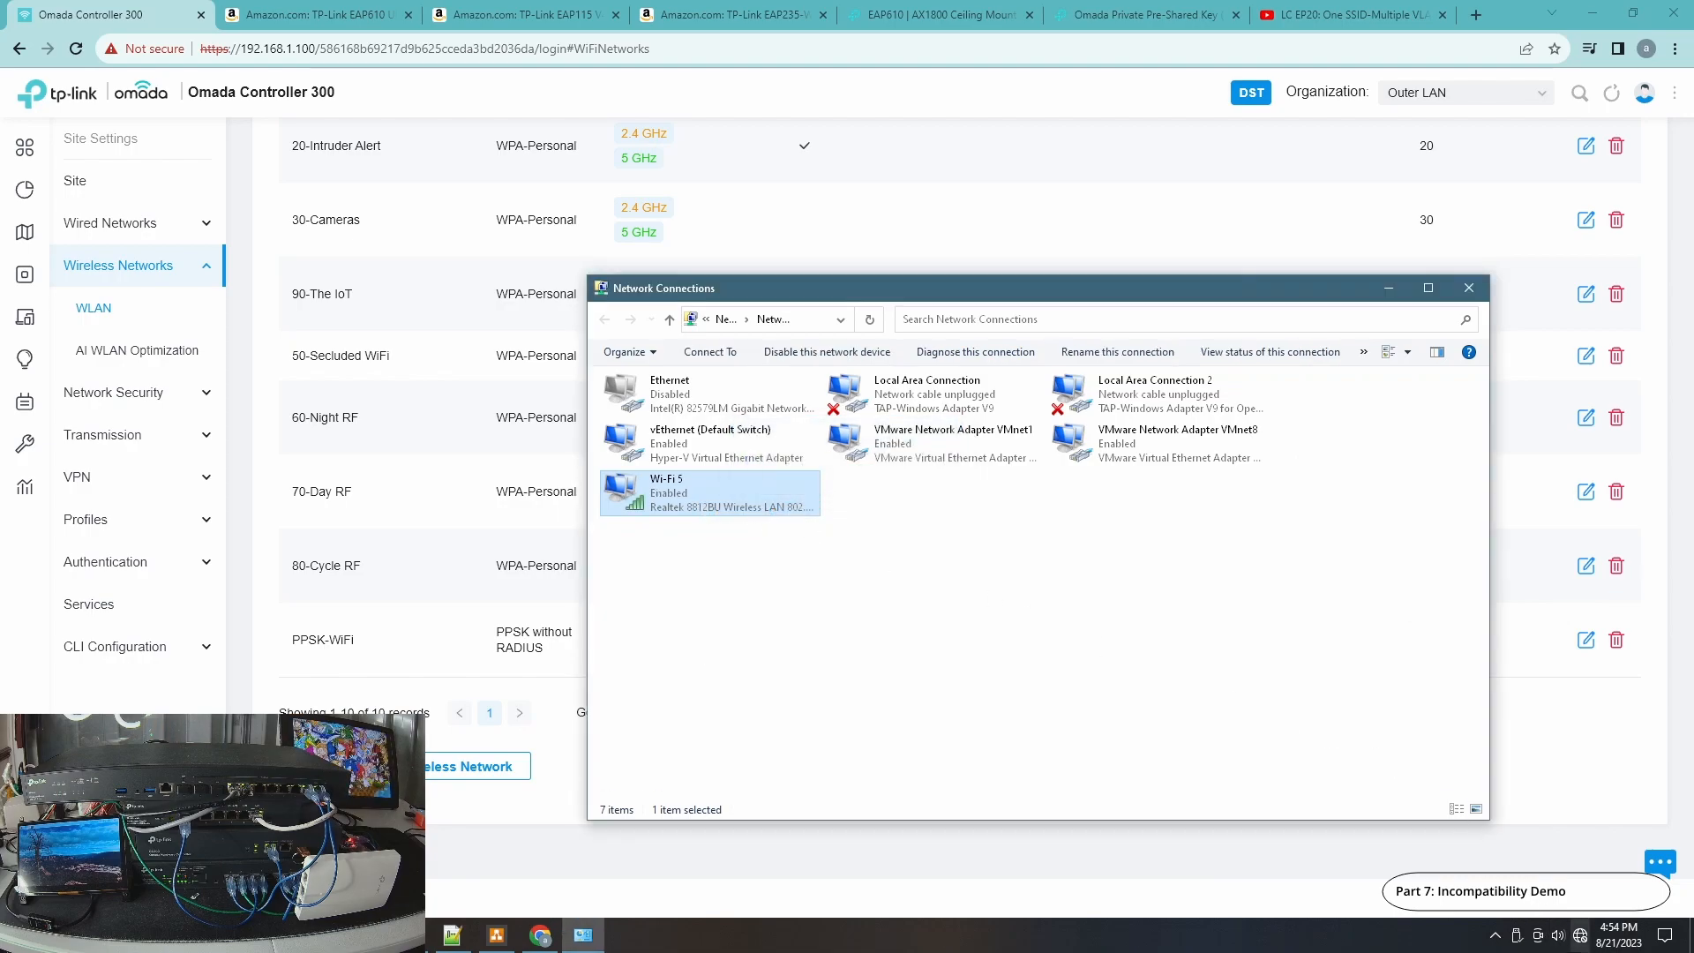
Browse the available Wi-Fi networks list for the PPSK-WiFi SSID.
{"action": "left_click", "coordinate": [1586, 943]}
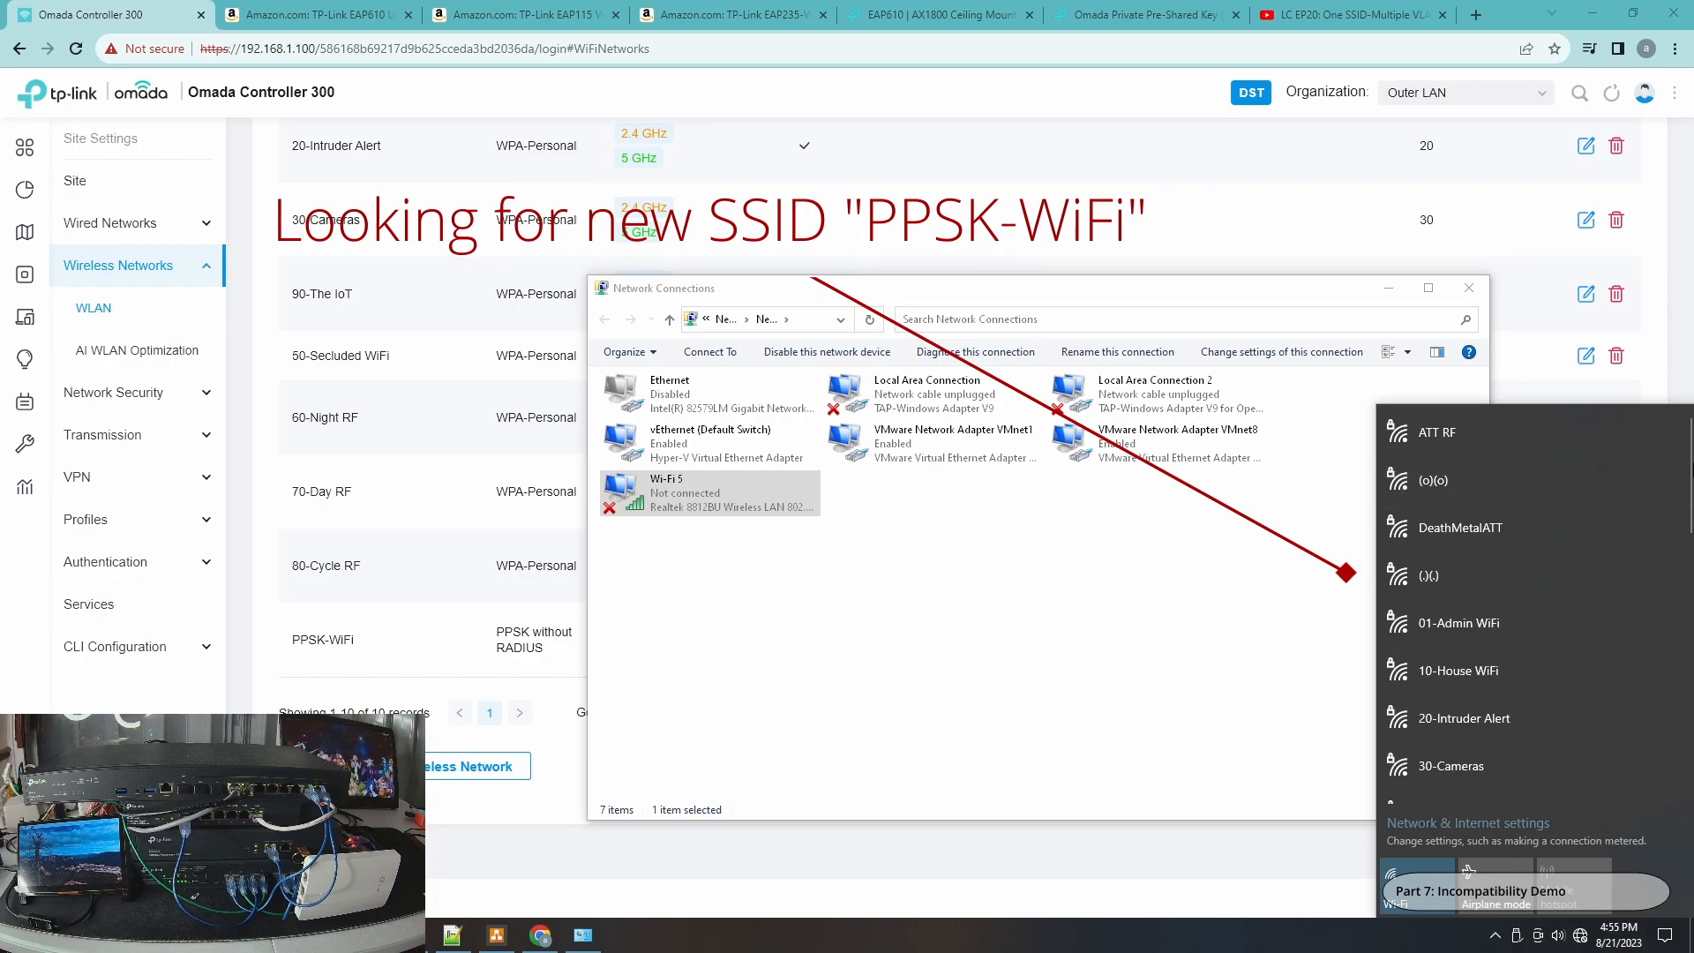
{"action": "left_click_drag", "start_coordinate": [1690, 468], "coordinate": [1692, 729]}
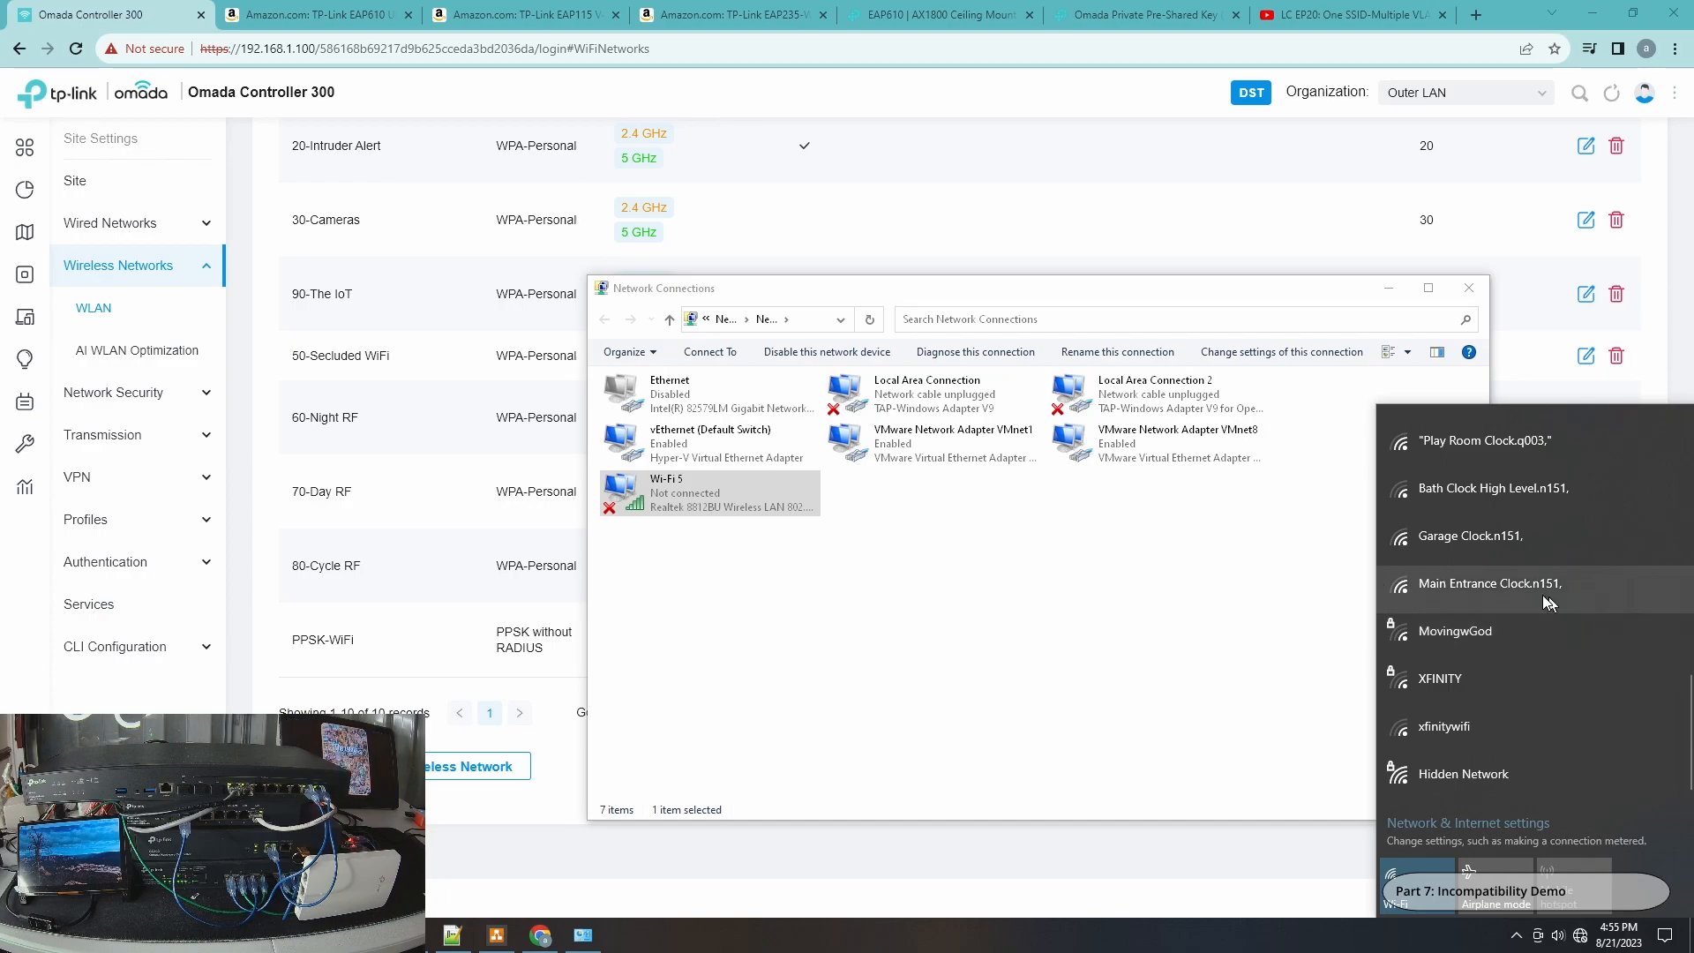
{"action": "left_click", "coordinate": [1692, 431]}
{"action": "mouse_move", "coordinate": [1692, 440]}
{"action": "left_mouse_down"}
{"action": "mouse_move", "coordinate": [1692, 739]}
{"action": "mouse_move", "coordinate": [1693, 454]}
{"action": "left_mouse_up"}
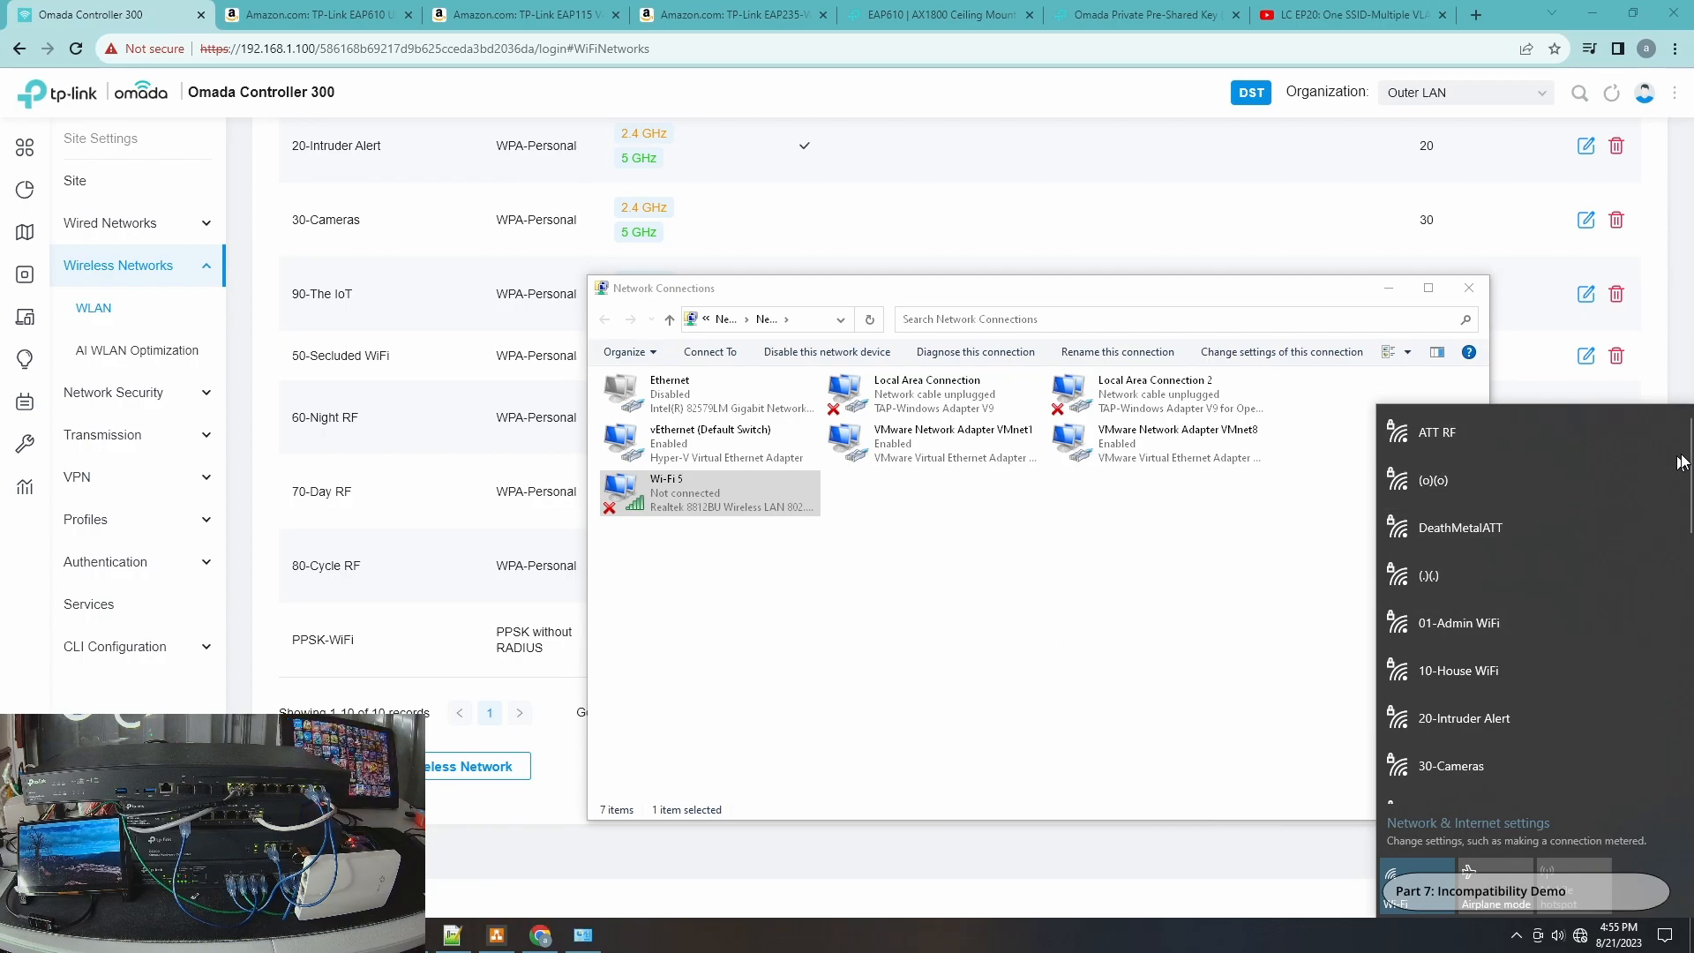
Scroll through the available Wi-Fi networks list, then open the controller's device list.
{"action": "left_click_drag", "start_coordinate": [1692, 459], "coordinate": [1693, 552]}
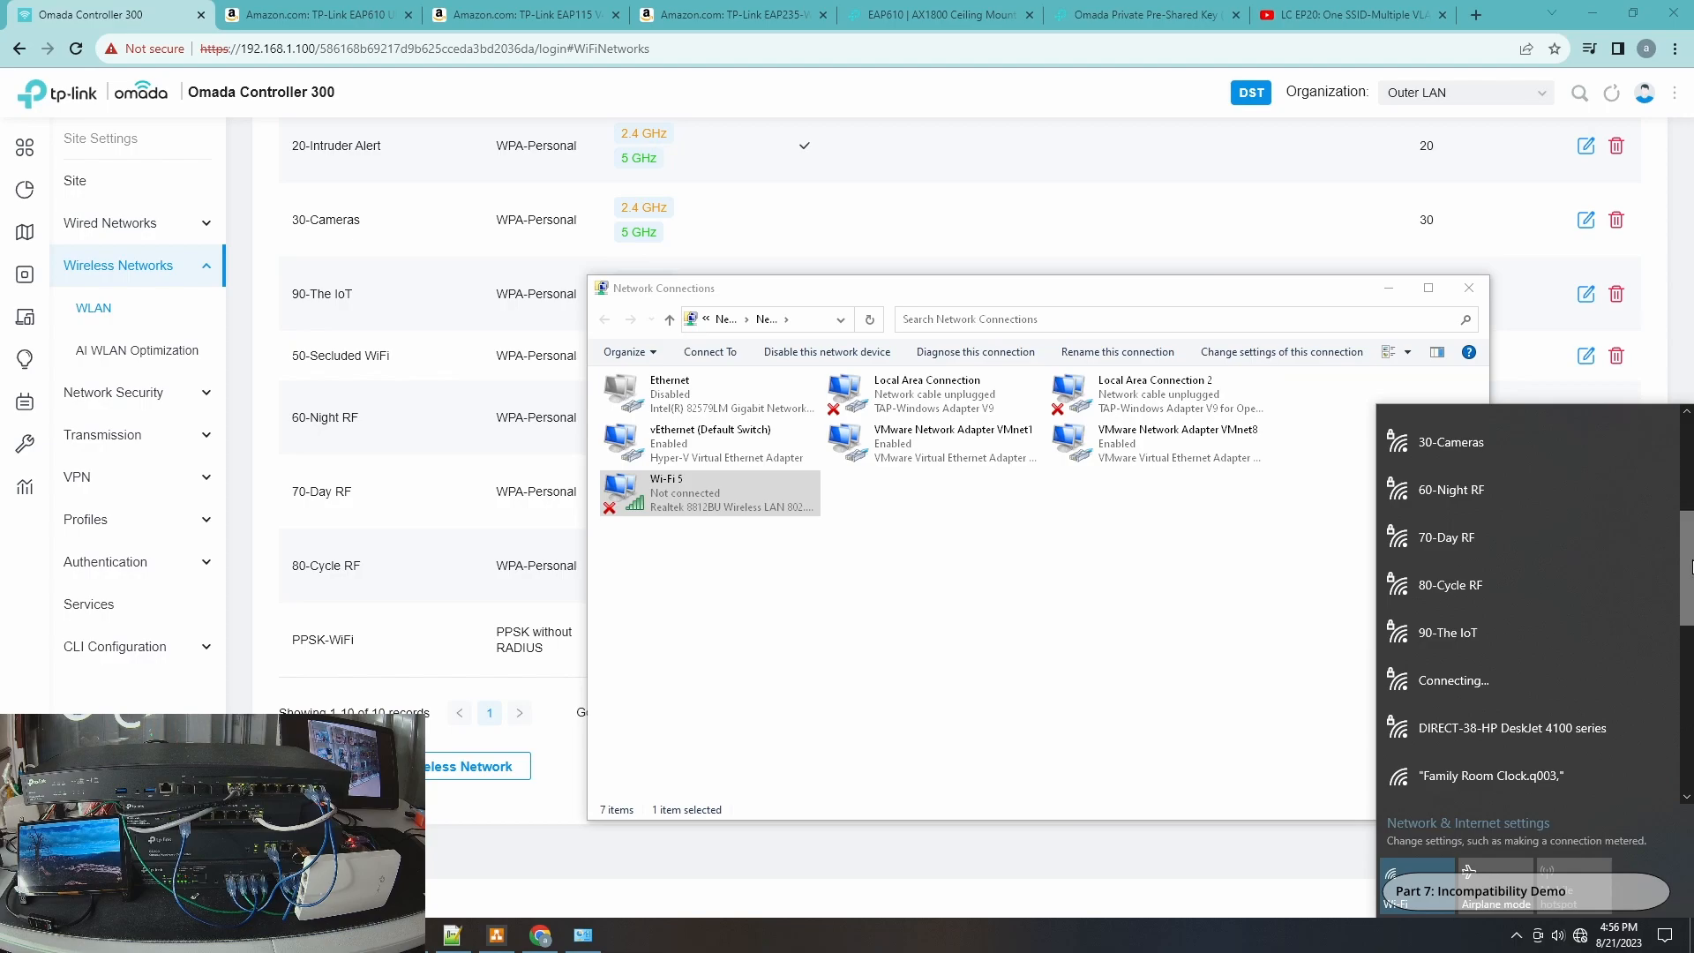
{"action": "left_click_drag", "start_coordinate": [1689, 566], "coordinate": [1692, 471]}
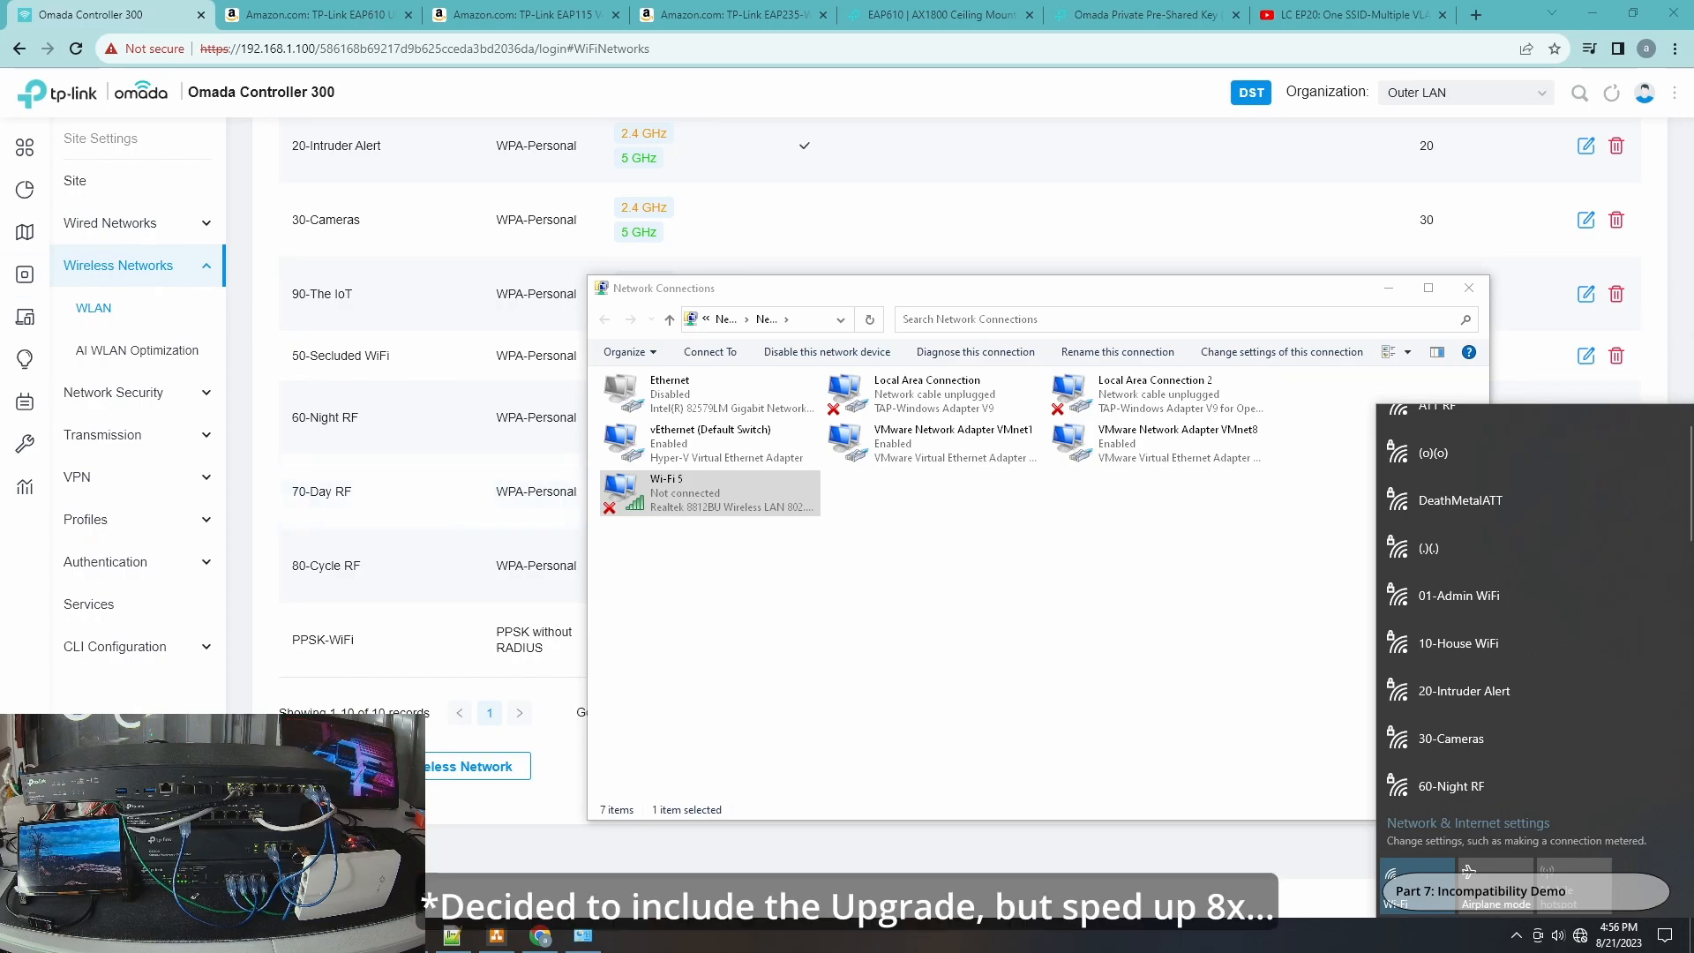
{"action": "left_click", "coordinate": [66, 274]}
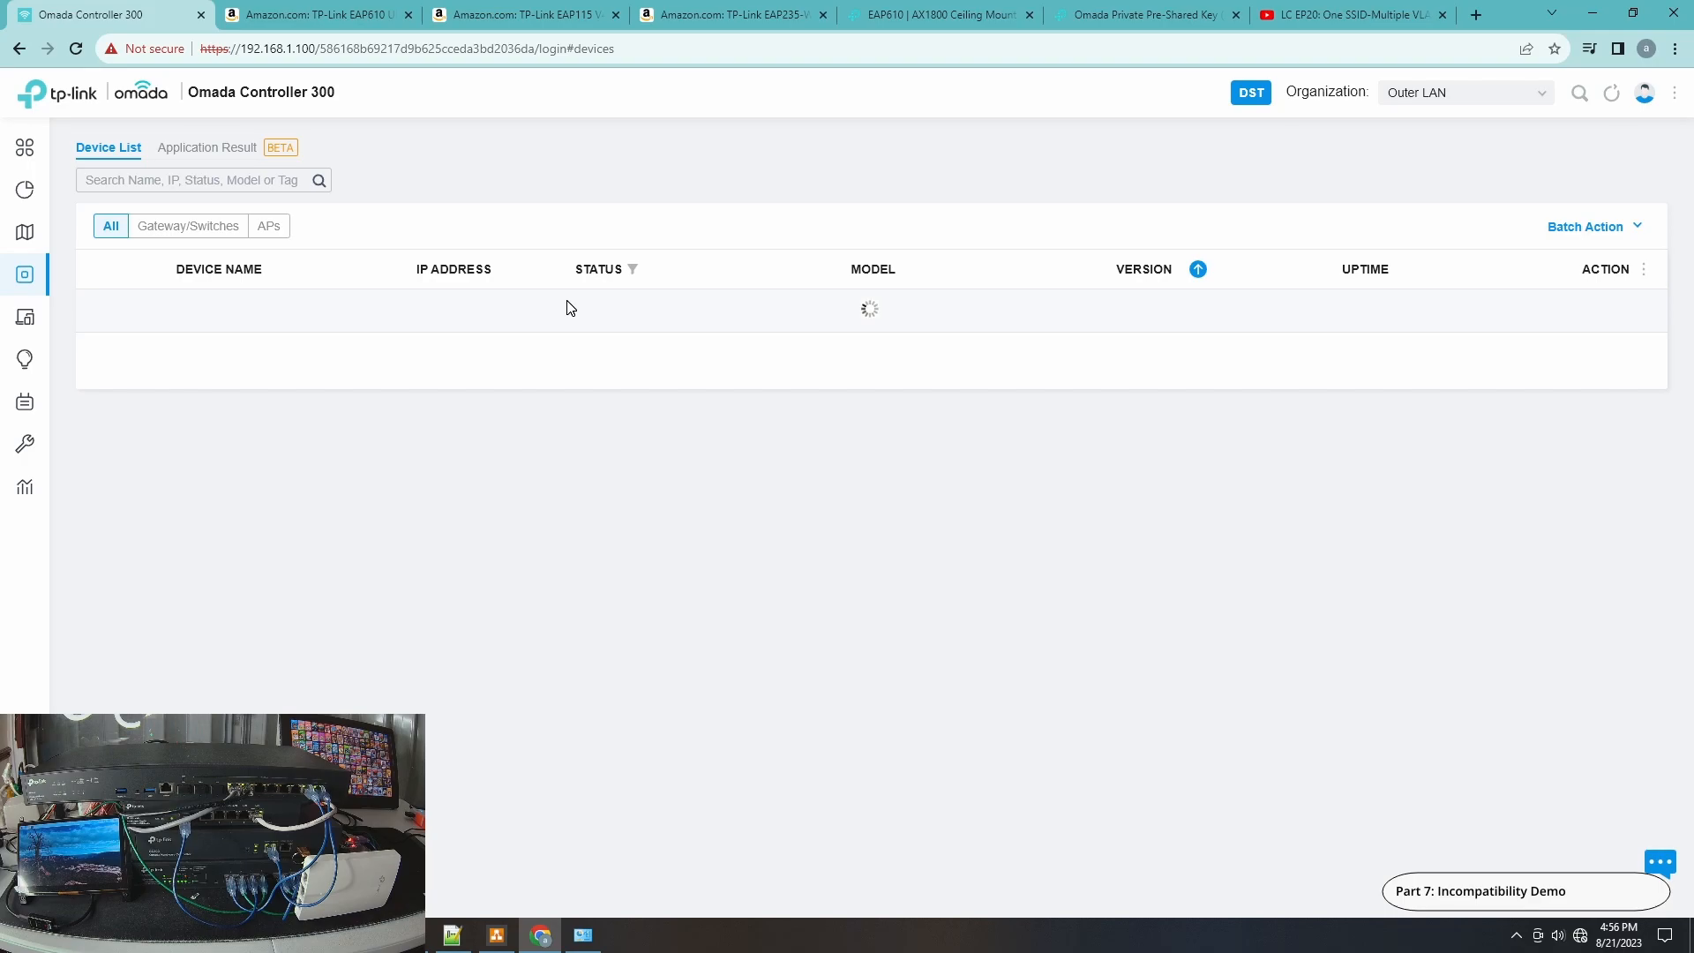
Re-enable the PC's Ethernet adapter in Network Connections and return to the controller's device list.
{"action": "left_click", "coordinate": [582, 935]}
{"action": "left_click", "coordinate": [671, 388]}
{"action": "right_click", "coordinate": [680, 394]}
{"action": "left_click", "coordinate": [719, 404]}
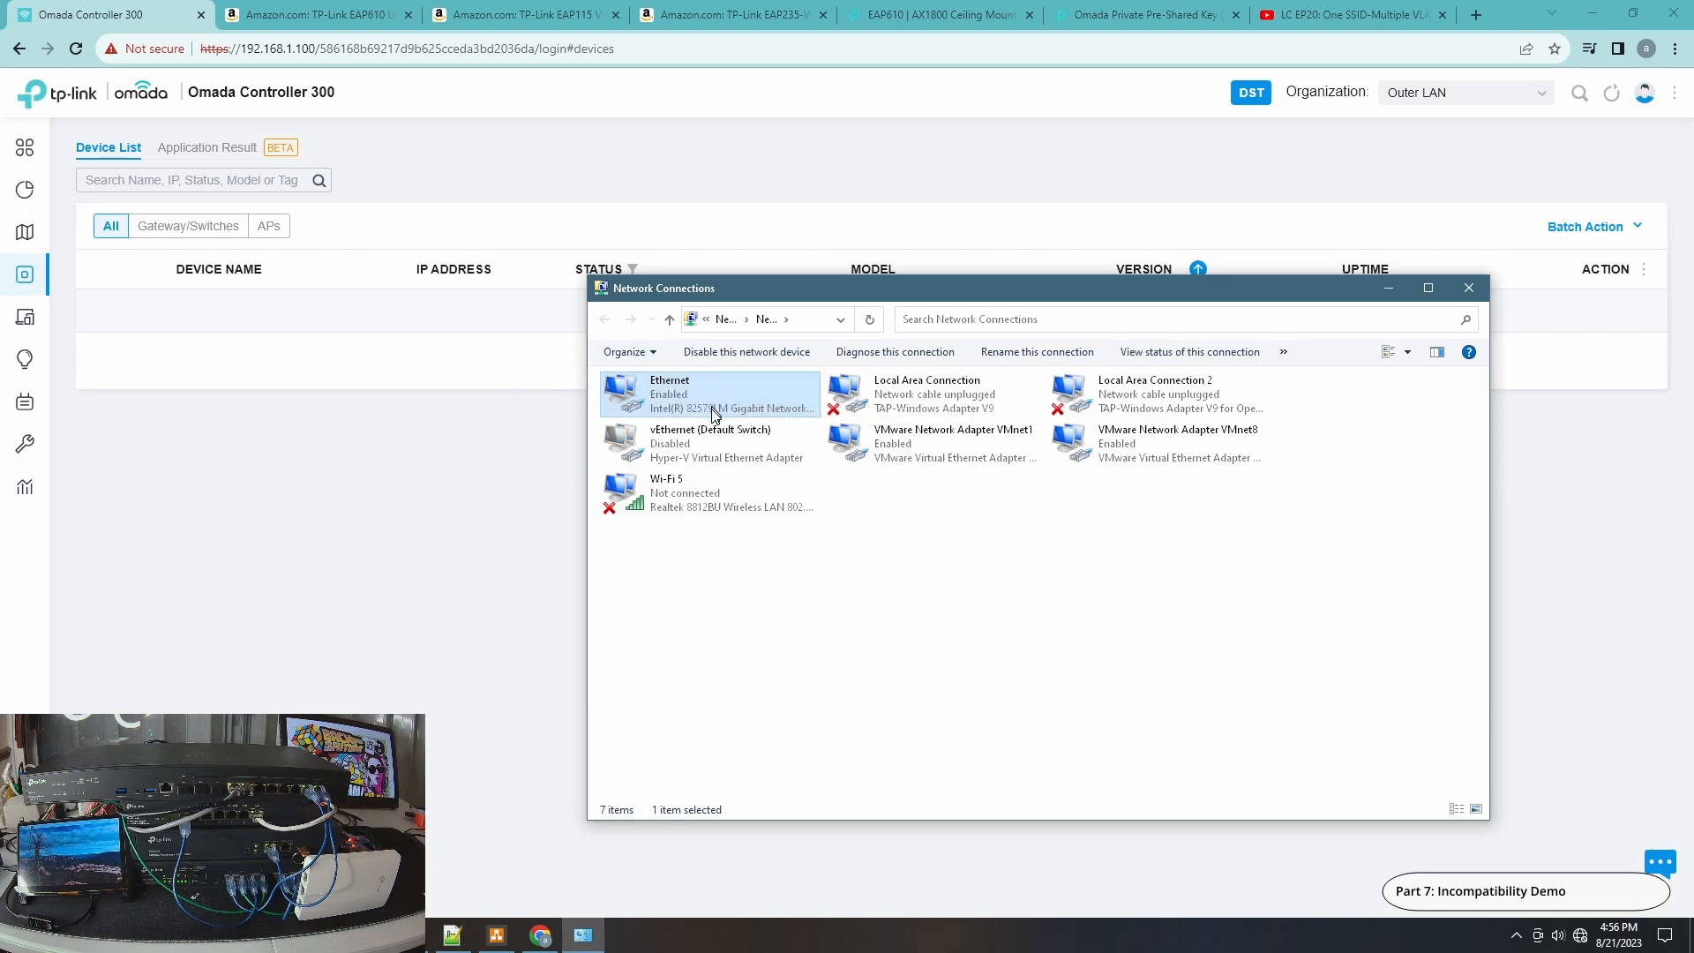
{"action": "left_click", "coordinate": [295, 442]}
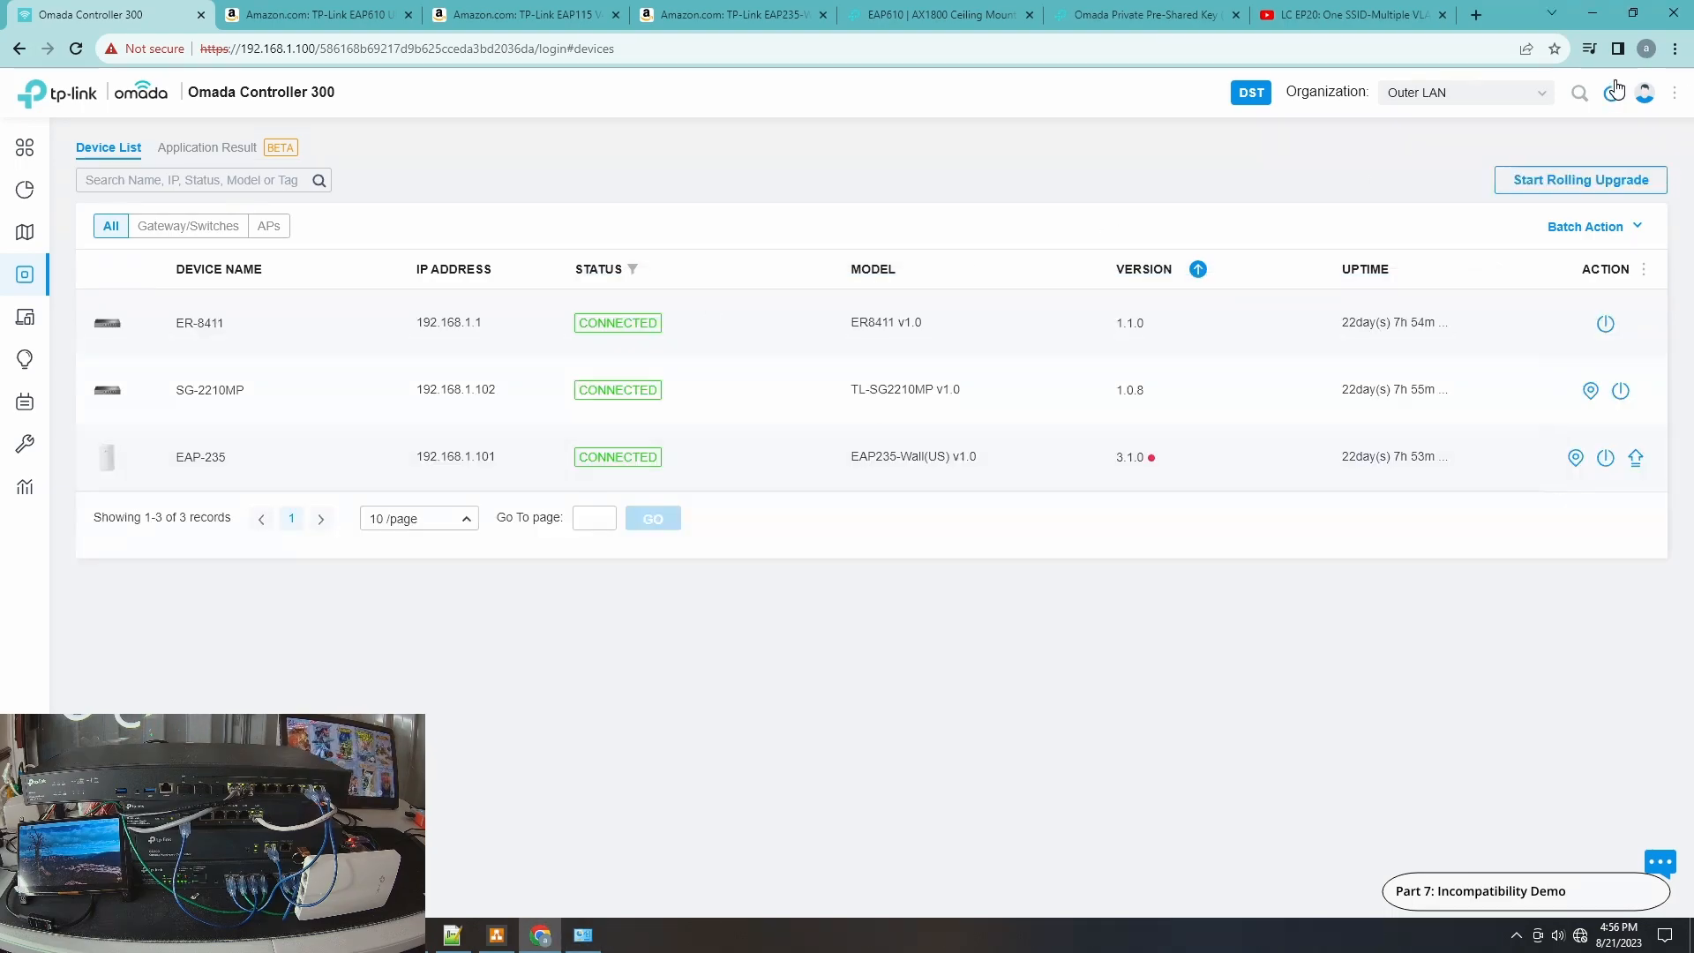
Upgrade the EAP-235 access point's firmware to version 3.1.1.
{"action": "mouse_move", "coordinate": [1151, 461]}
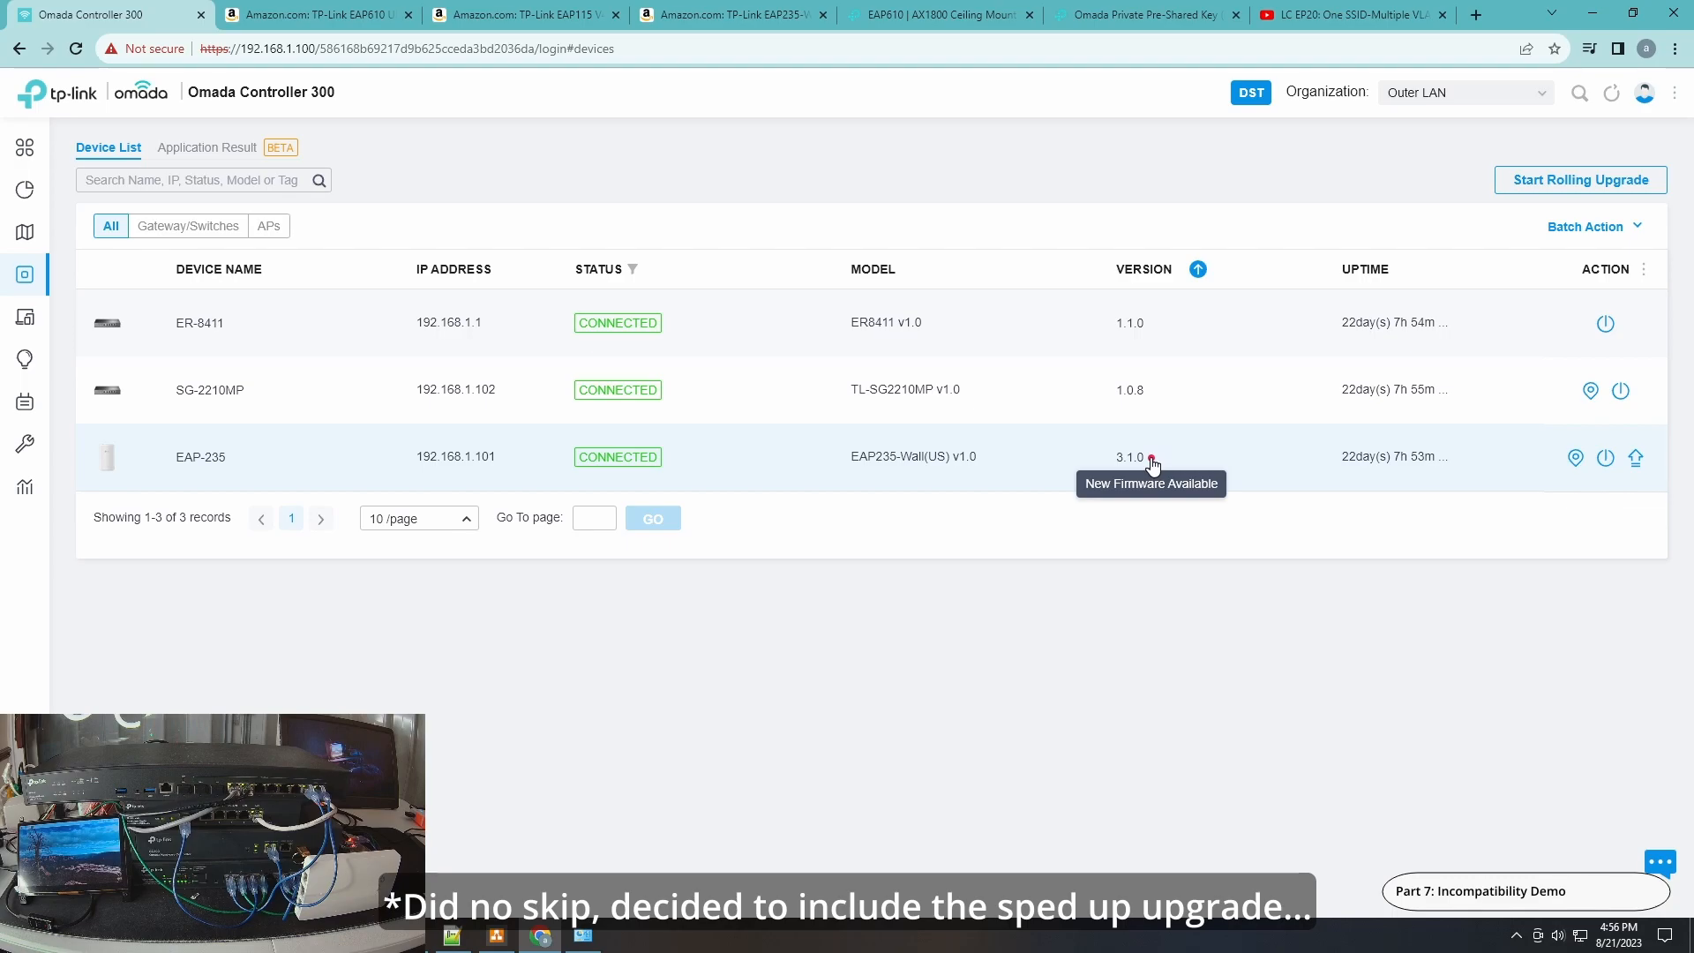
{"action": "left_click", "coordinate": [1636, 457]}
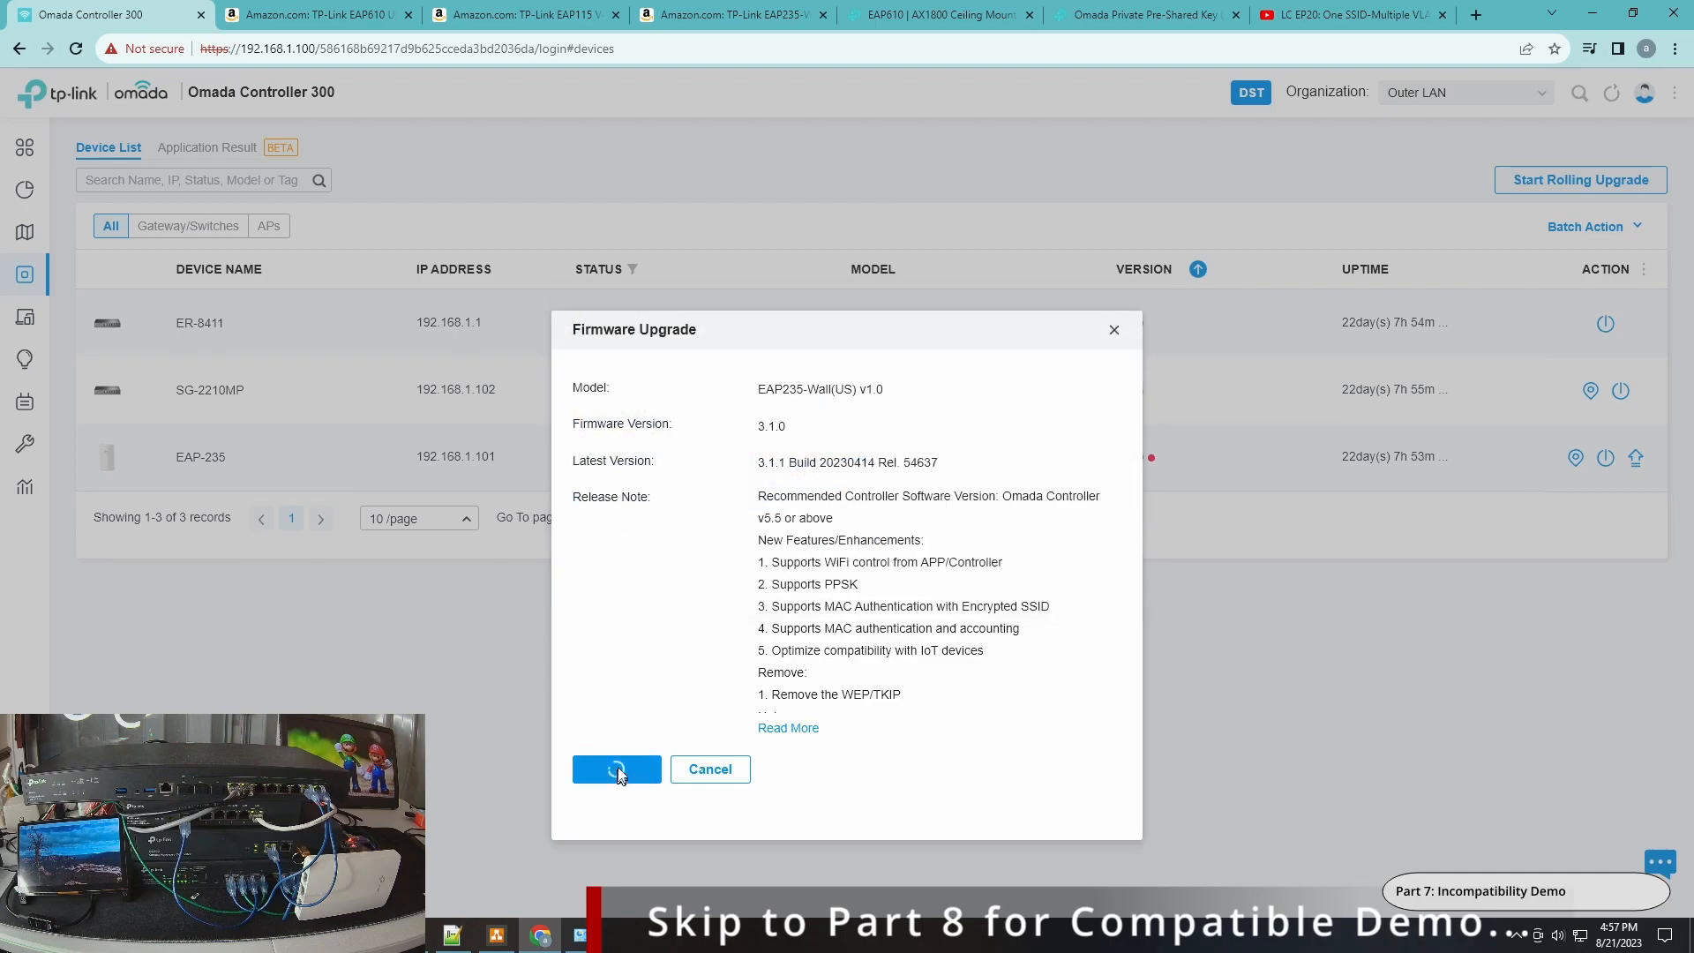
{"action": "left_click", "coordinate": [614, 770]}
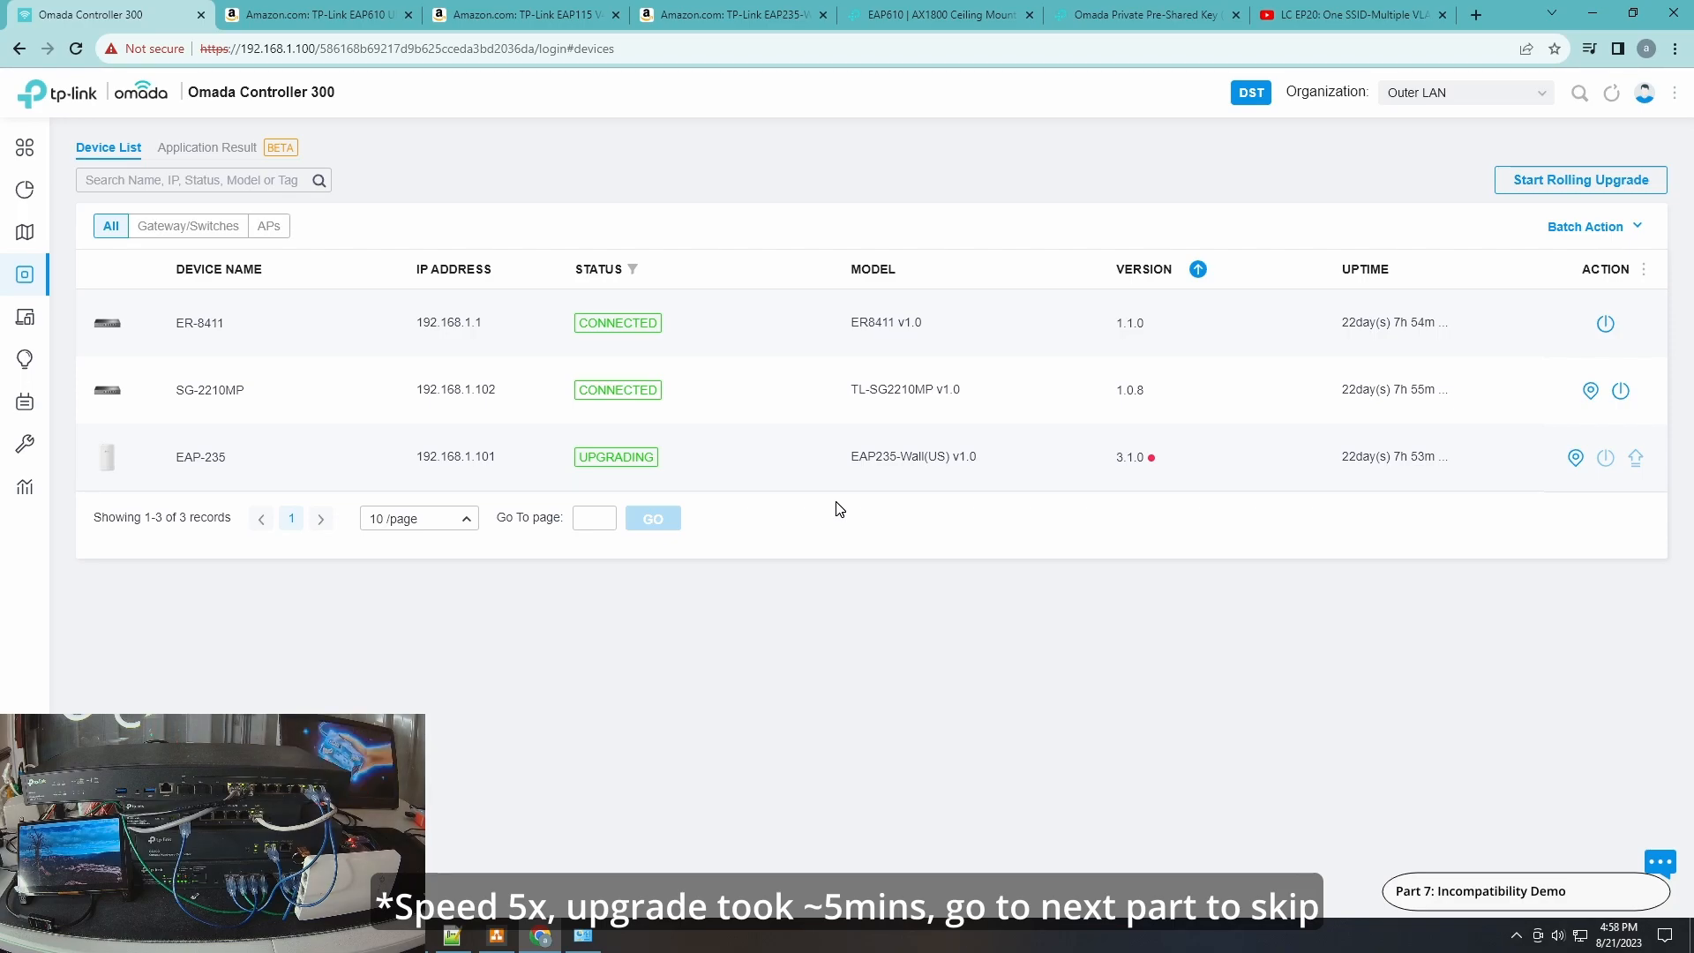
Run a continuous ping to the access point at 192.168.1.101 in Command Prompt.
{"action": "left_click_drag", "start_coordinate": [678, 14], "coordinate": [1454, 430]}
{"action": "type", "text": "ping 192.168.1.101 -t"}
{"action": "key", "text": "Return"}
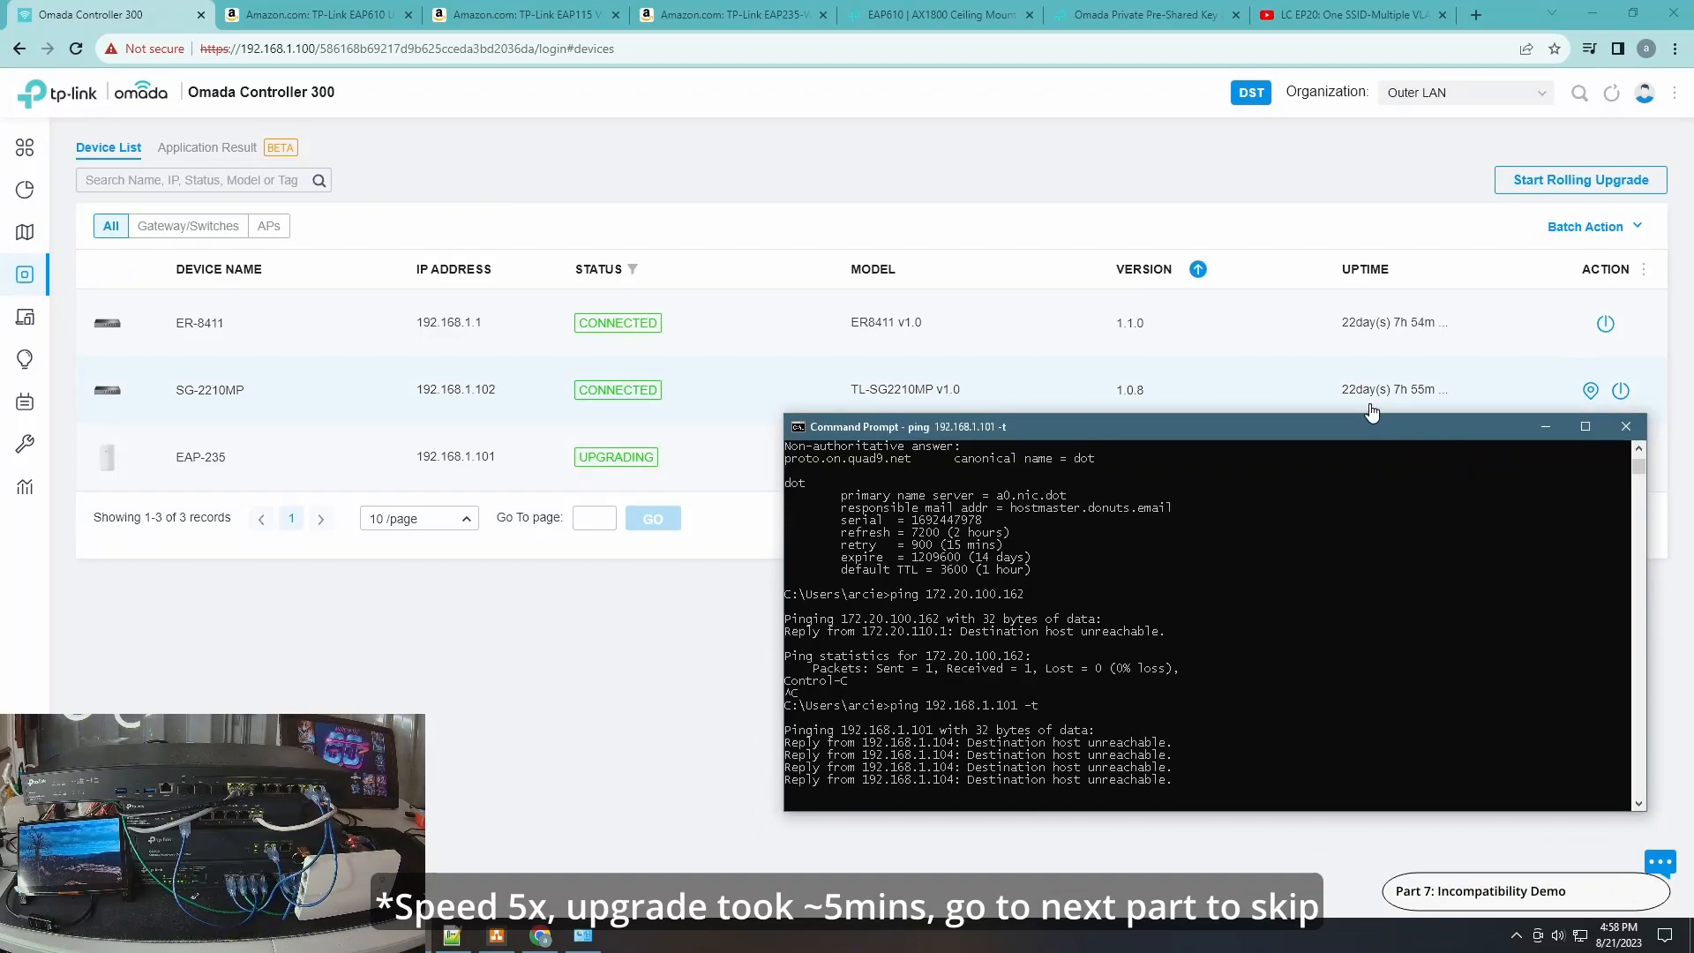
Refresh the device list repeatedly to follow the access point's upgrade status.
{"action": "left_click_drag", "start_coordinate": [1199, 426], "coordinate": [1135, 33]}
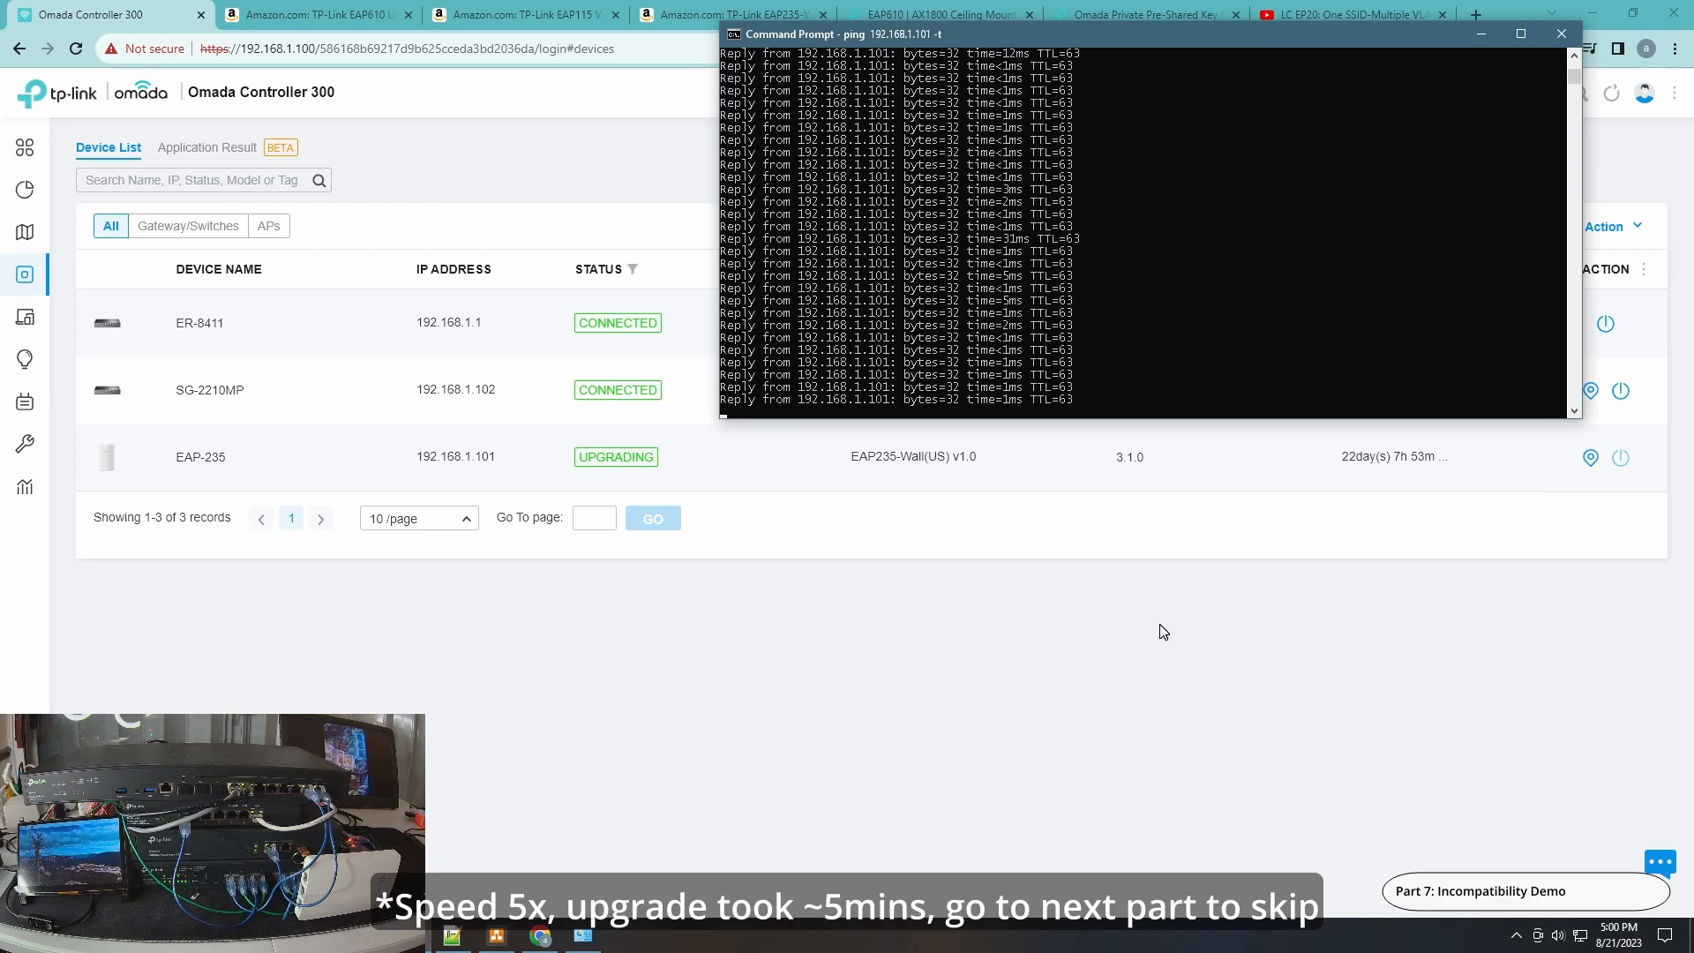
{"action": "left_click", "coordinate": [1618, 91]}
{"action": "left_click", "coordinate": [412, 937]}
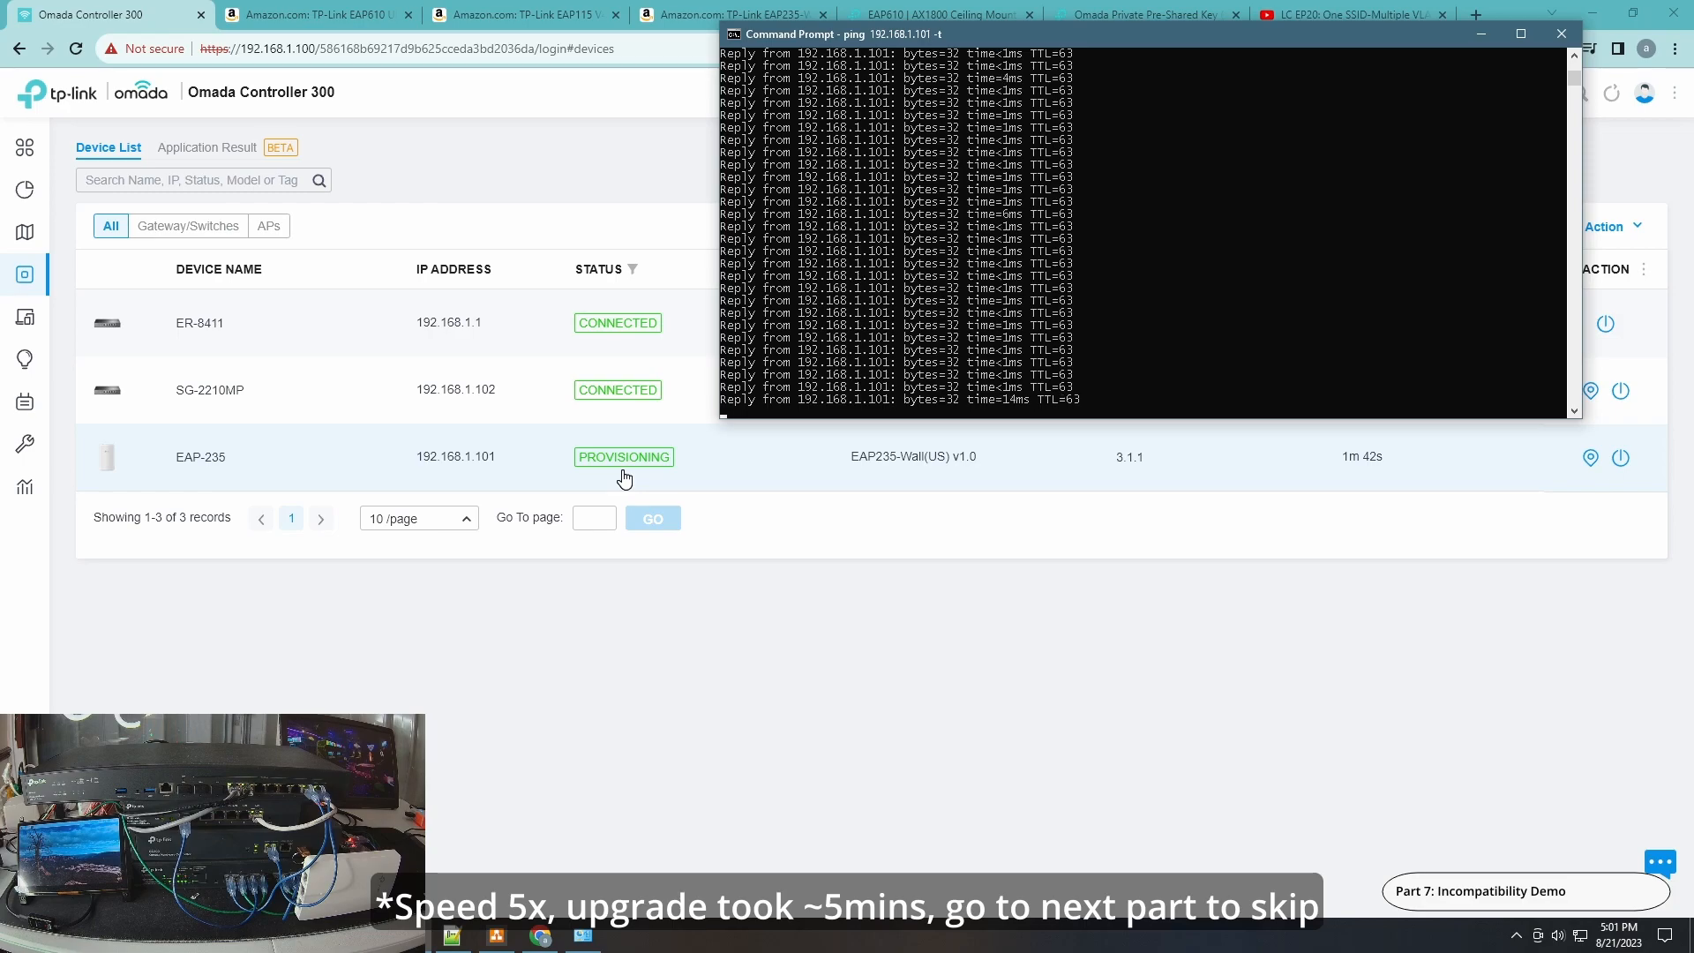
{"action": "left_click", "coordinate": [990, 589]}
{"action": "left_click", "coordinate": [1612, 92]}
{"action": "key", "text": "alt+Tab"}
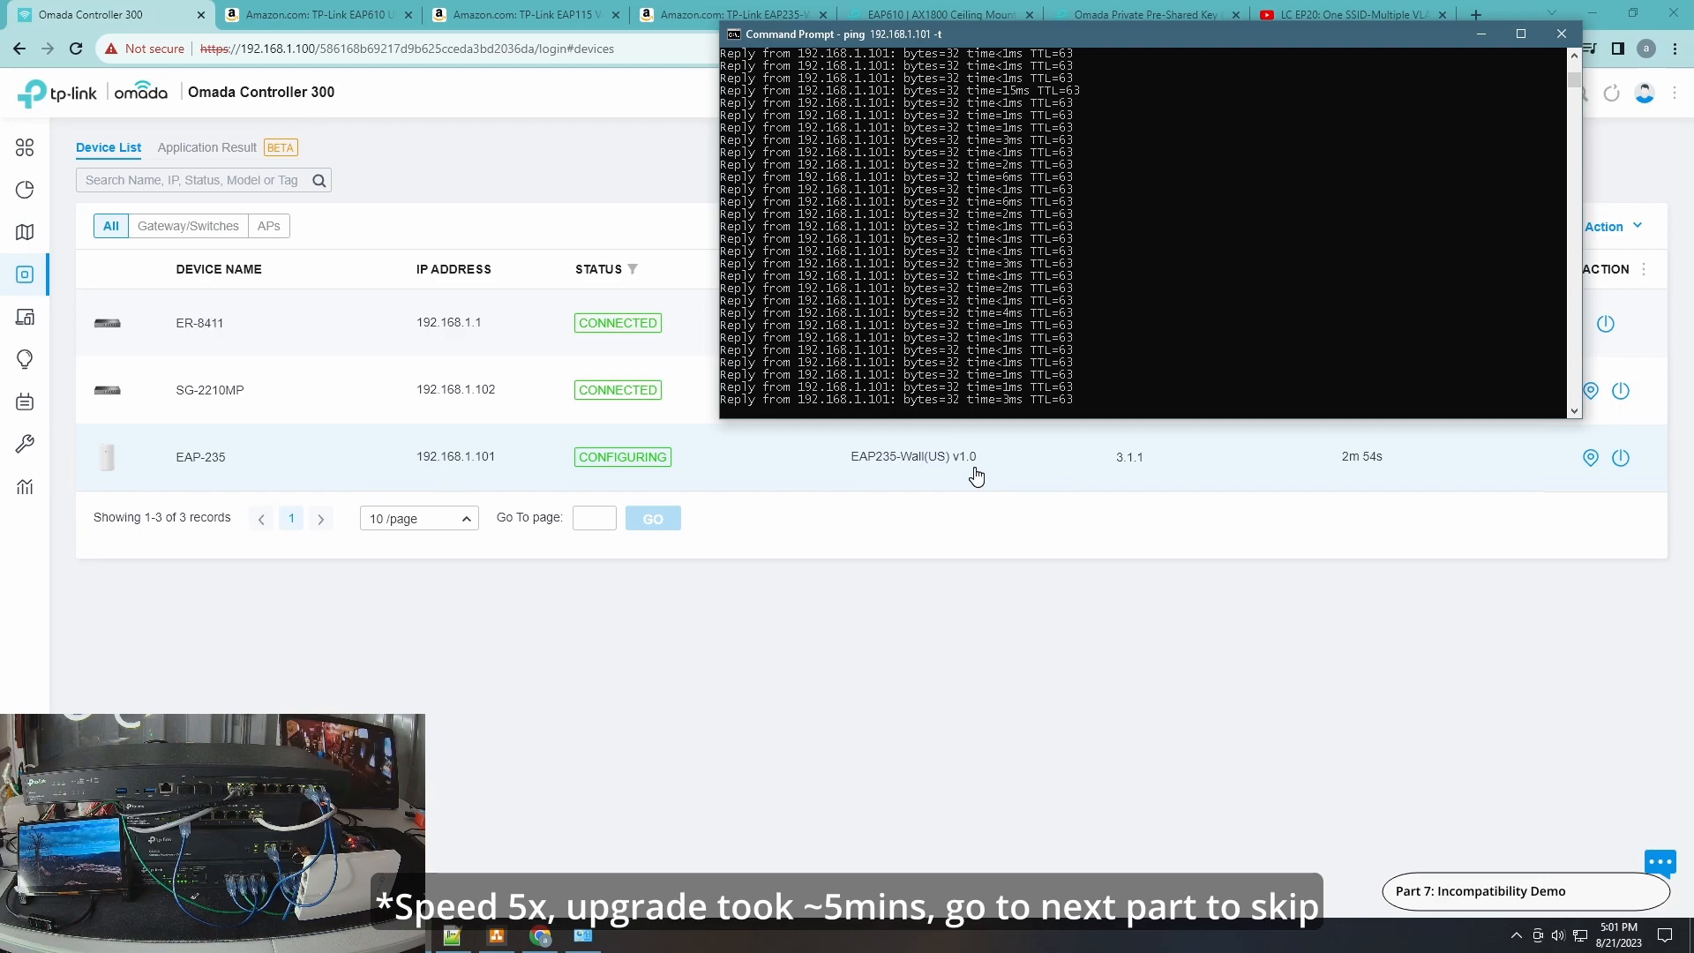
{"action": "left_click", "coordinate": [741, 479]}
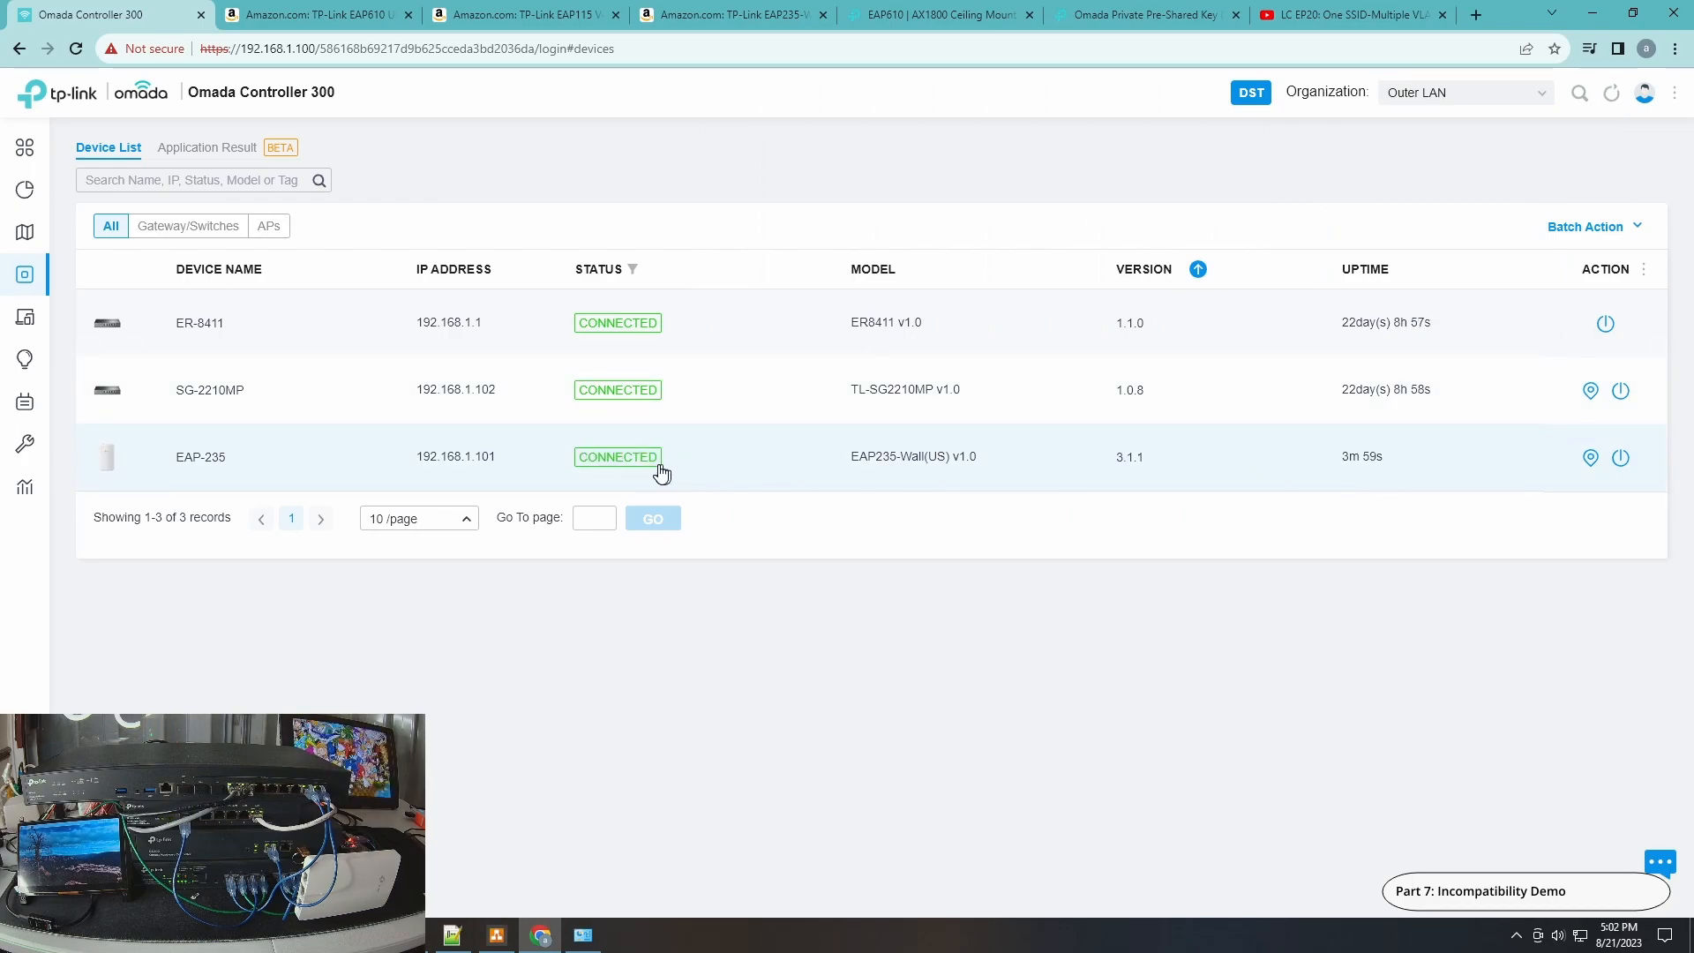
Open the Wi-Fi networks list and scroll it to look for PPSK-WiFi.
{"action": "left_click", "coordinate": [584, 935]}
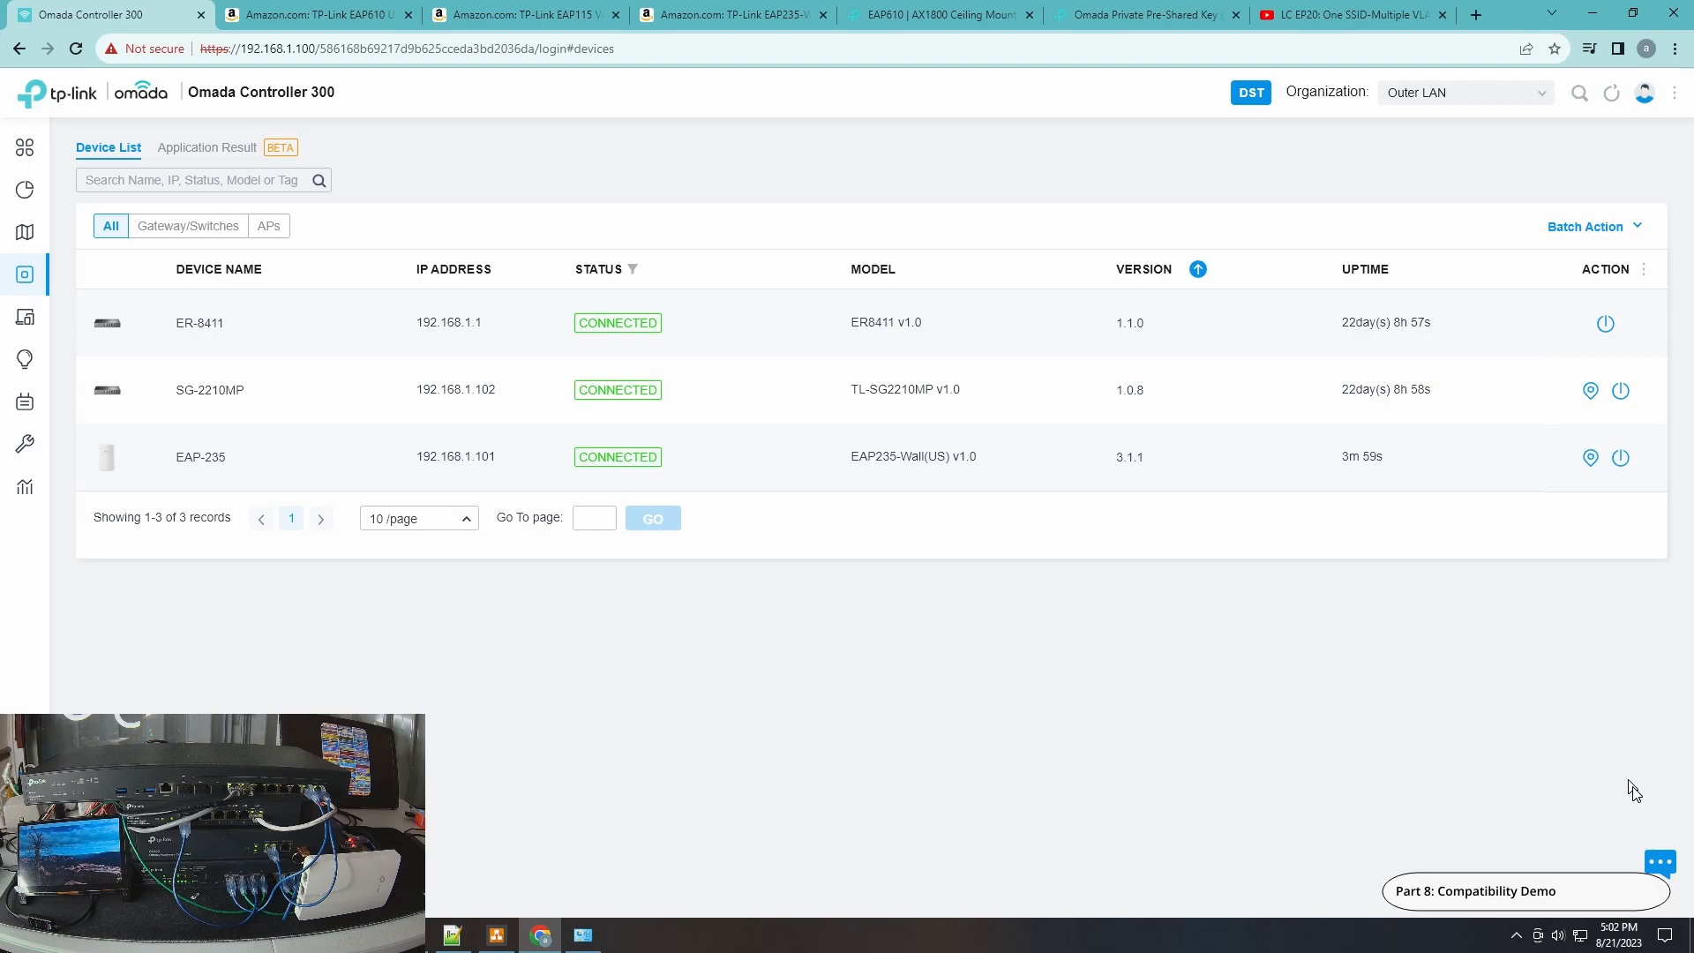
{"action": "left_click", "coordinate": [1582, 935]}
{"action": "left_click_drag", "start_coordinate": [1687, 480], "coordinate": [1685, 628]}
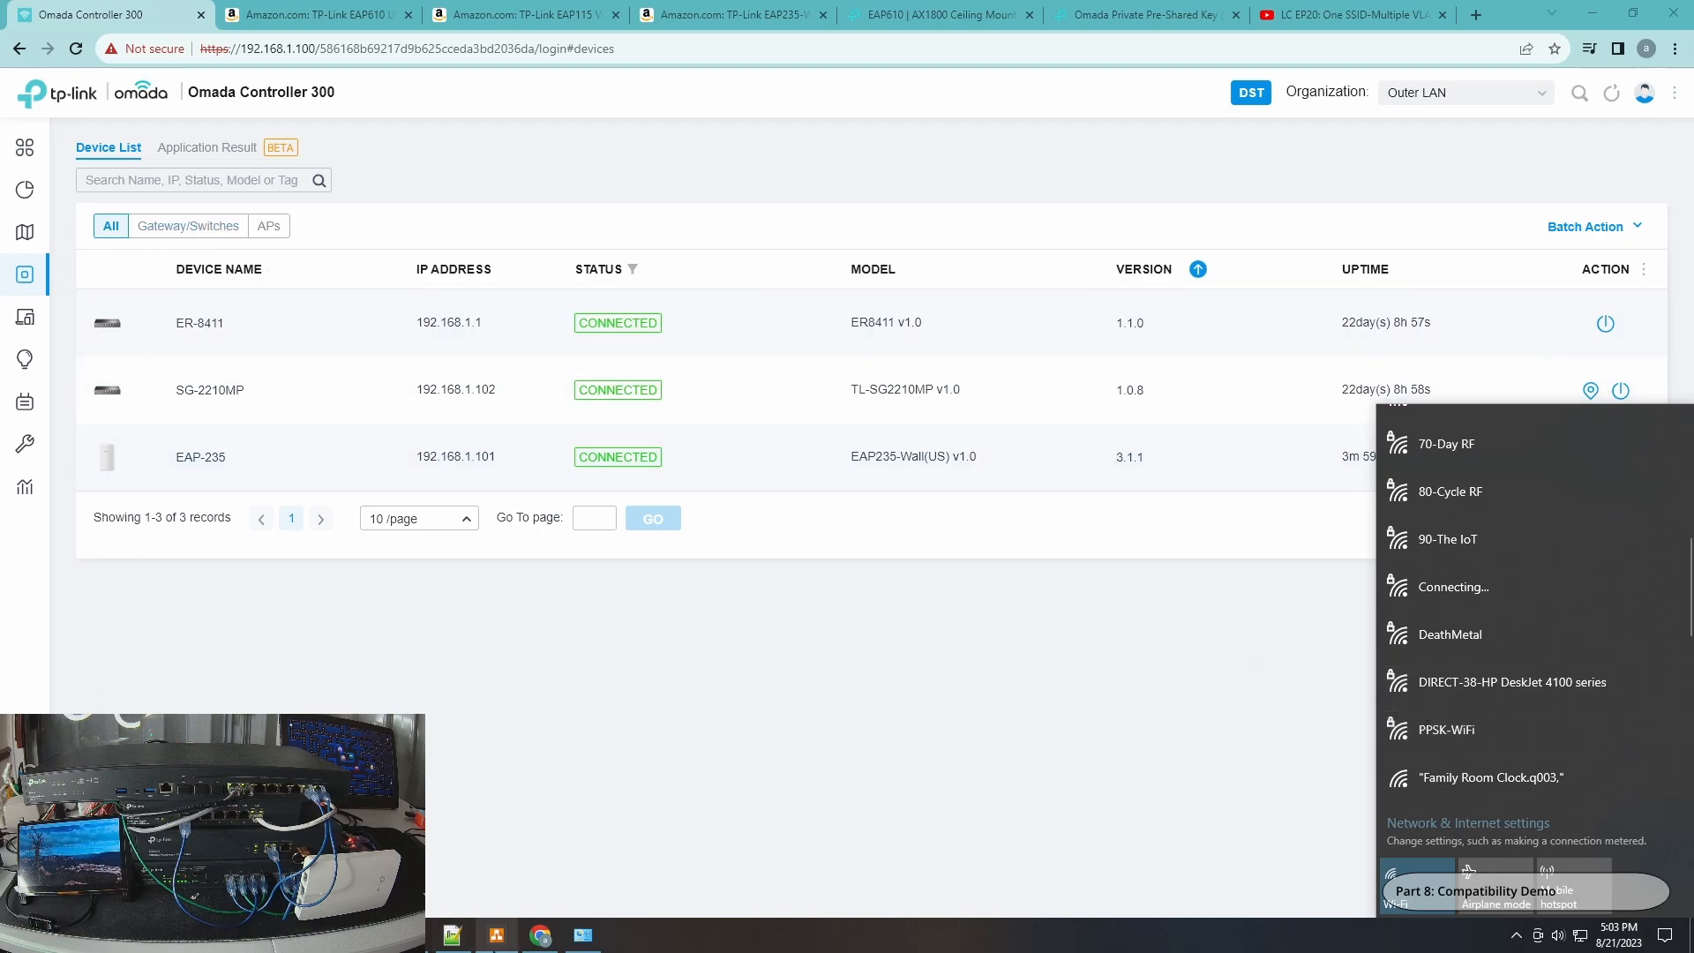
Stop the ping and start a continuous ping to google.com.
{"action": "left_click", "coordinate": [426, 948]}
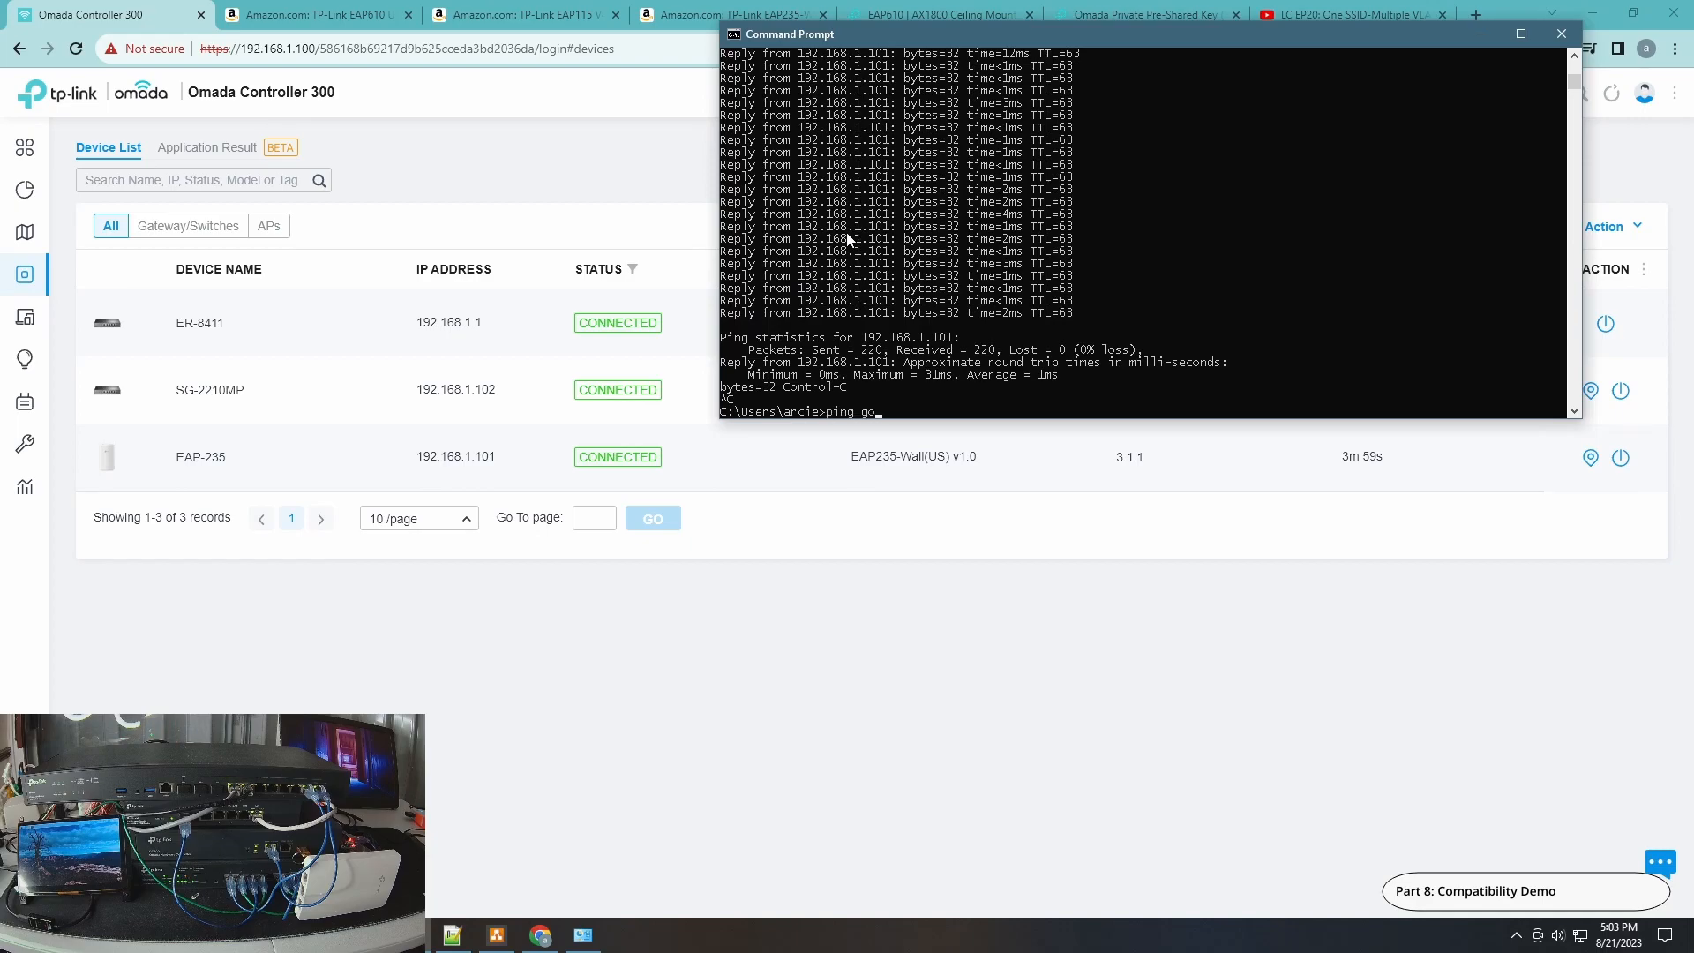
{"action": "type", "text": "t"}
{"action": "key", "text": "Return"}
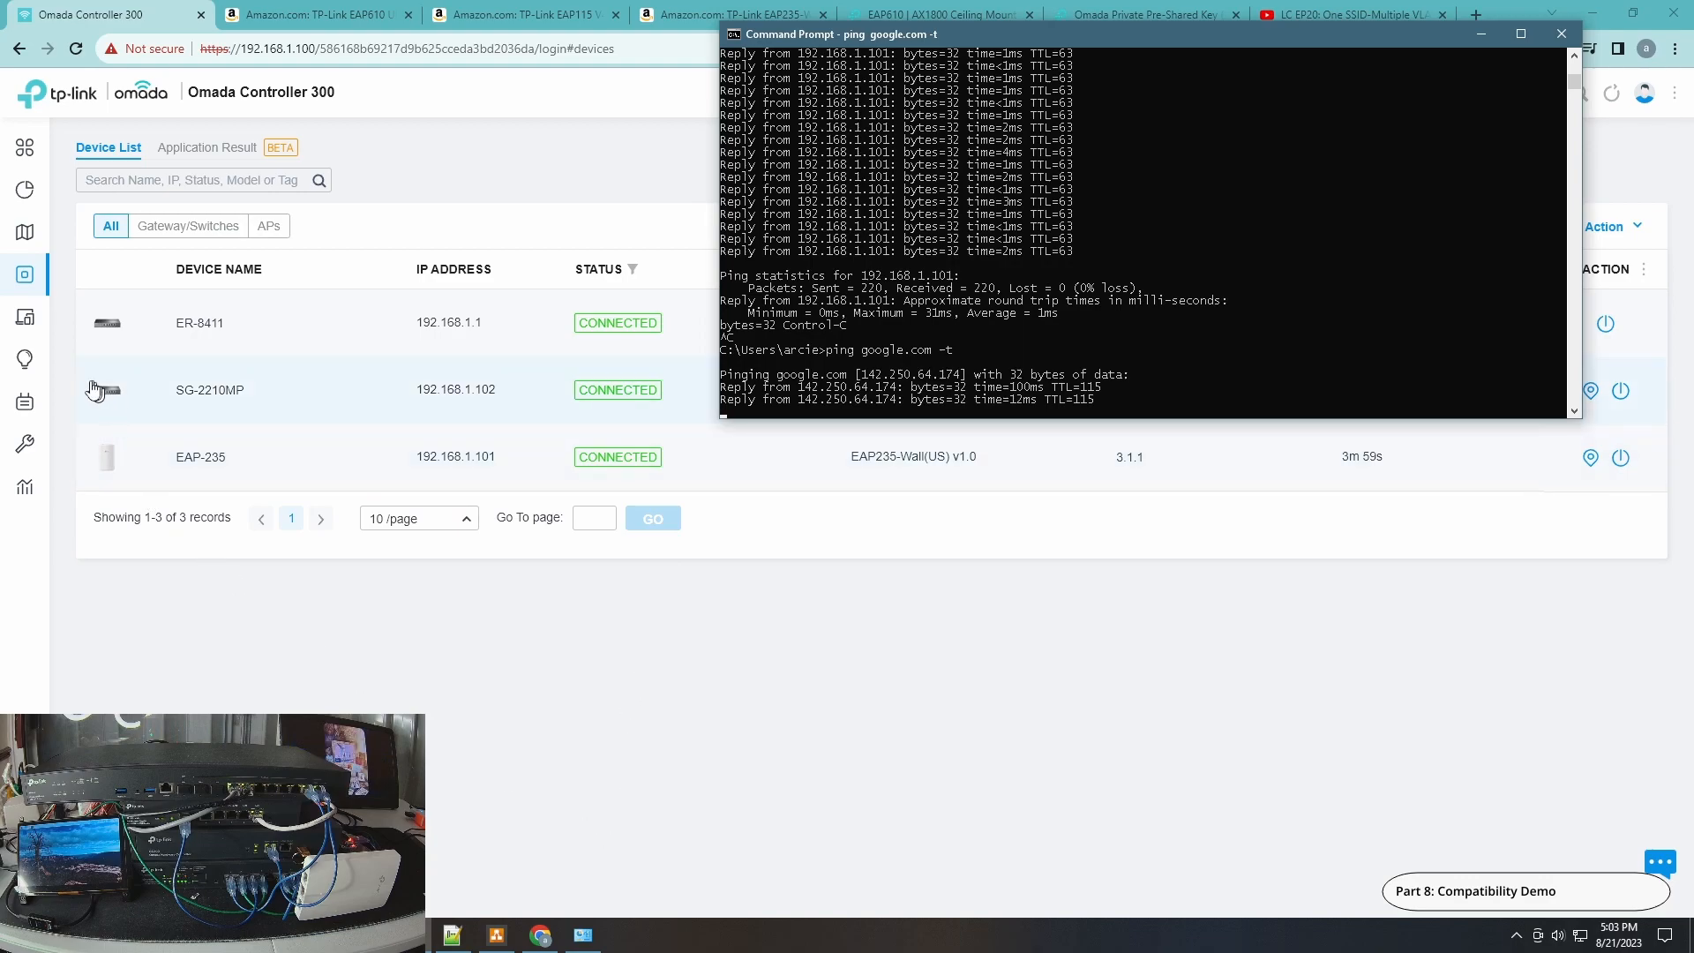
Open the ArciePPSK profile for editing and reveal the passphrases of all five PPSK entries.
{"action": "mouse_move", "coordinate": [40, 314]}
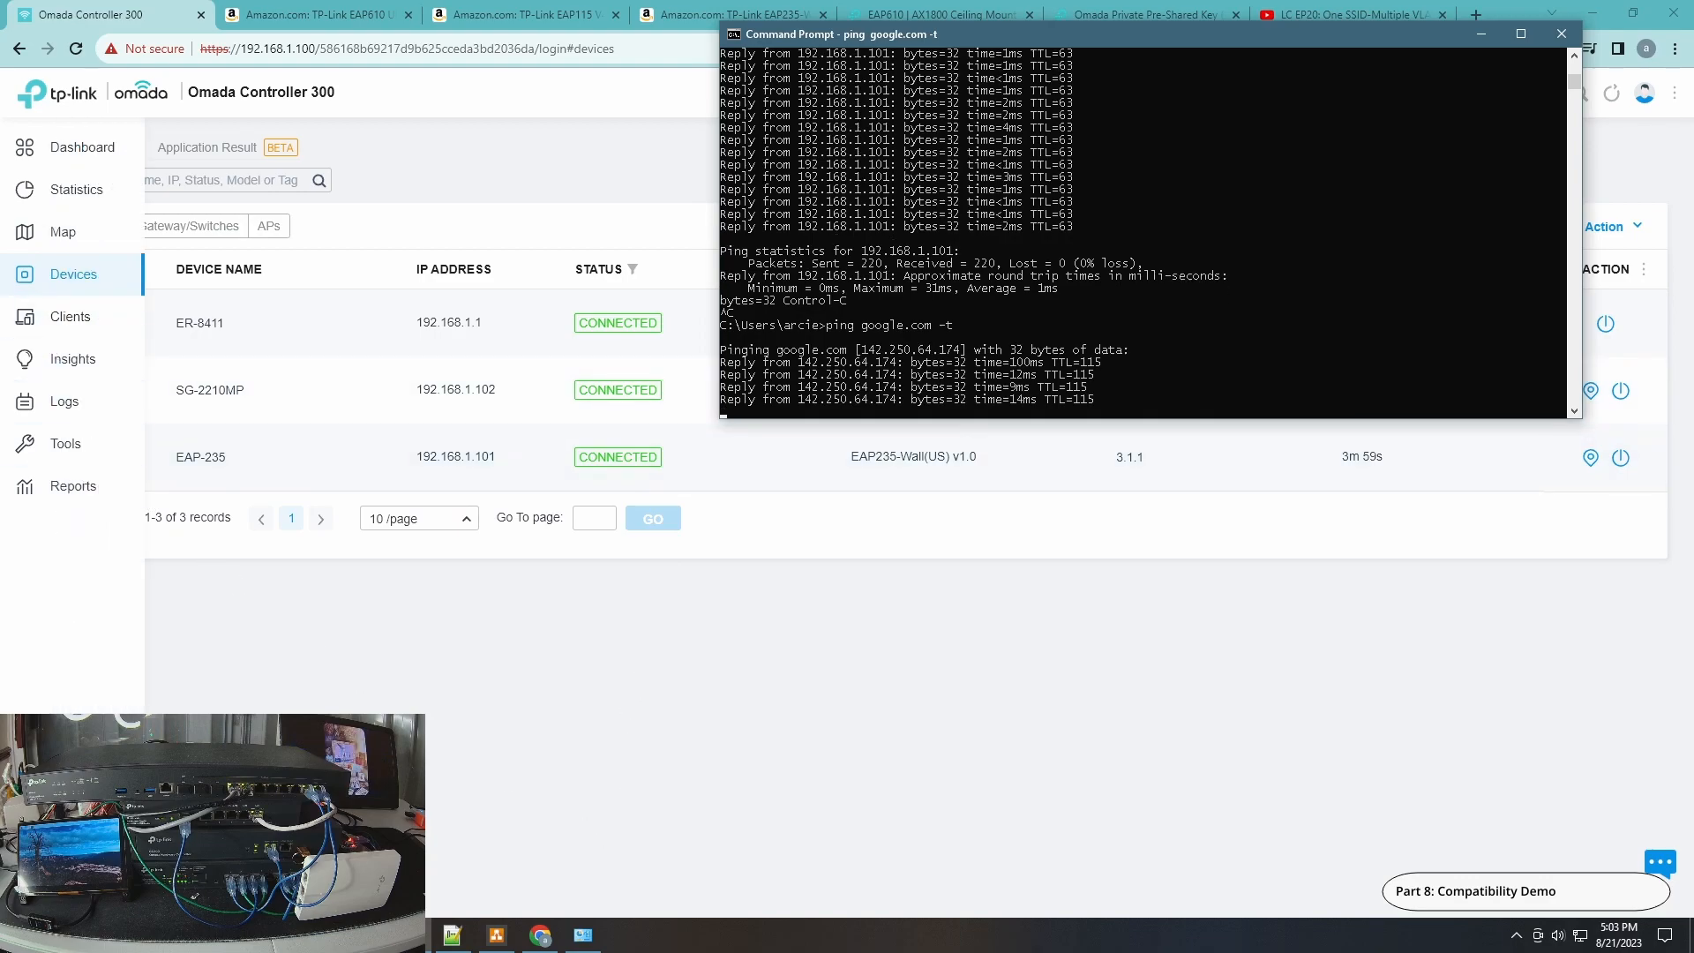
{"action": "left_click", "coordinate": [53, 894]}
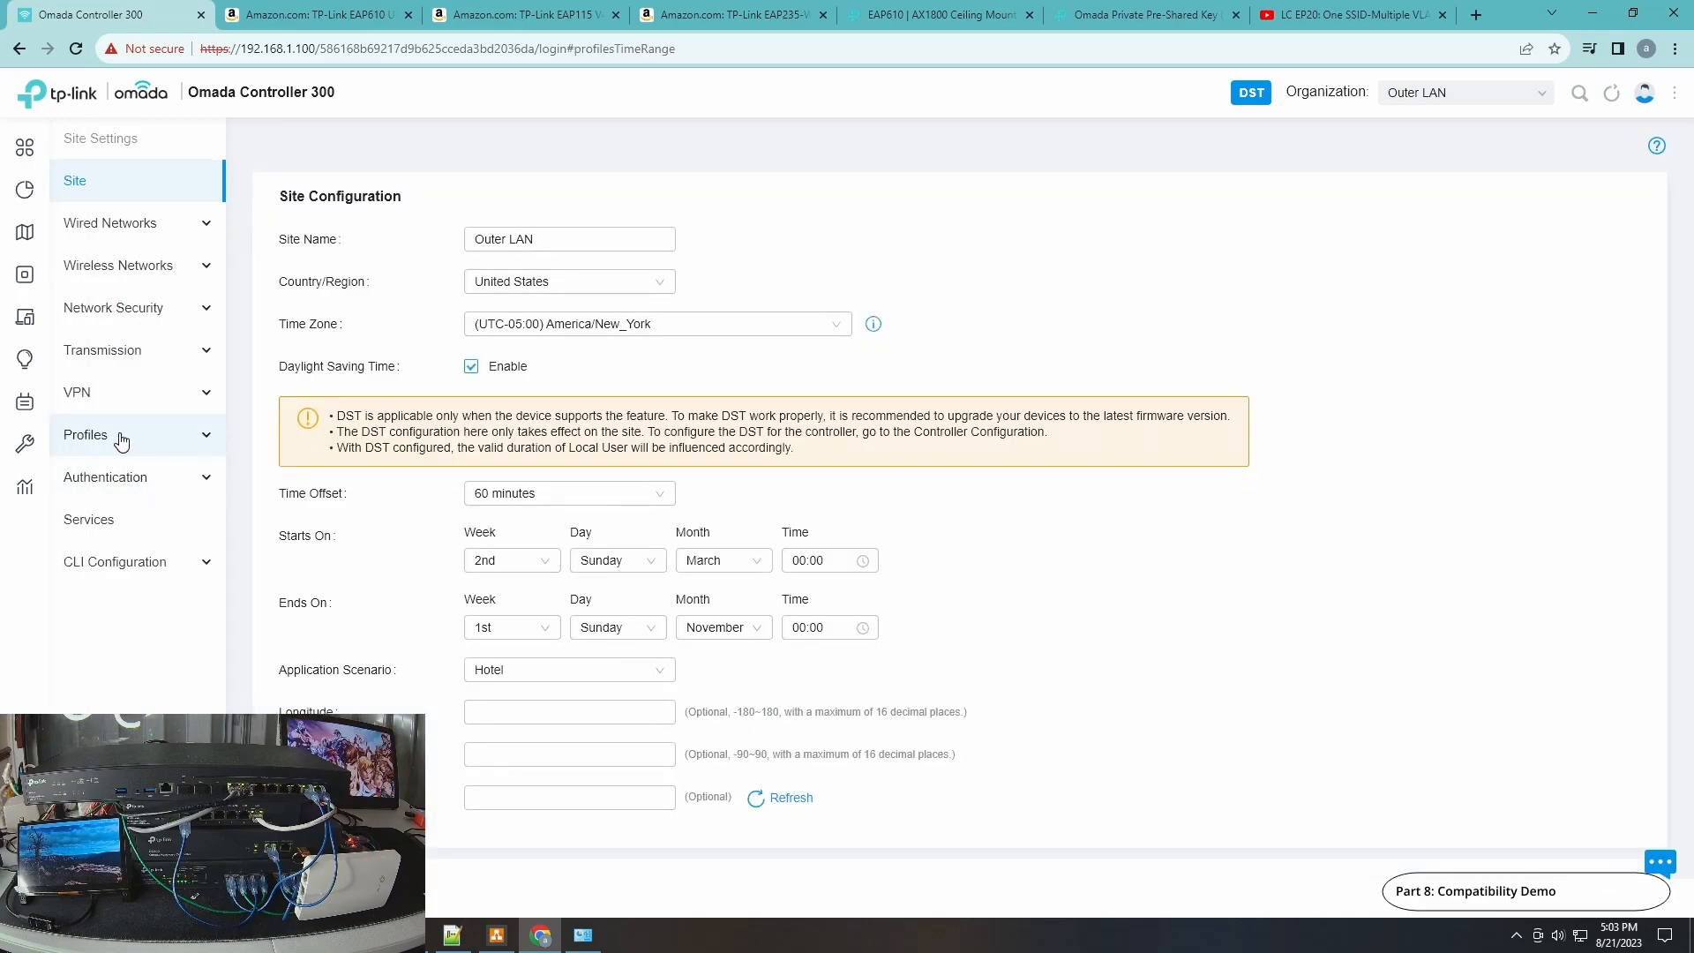
{"action": "left_click", "coordinate": [122, 438]}
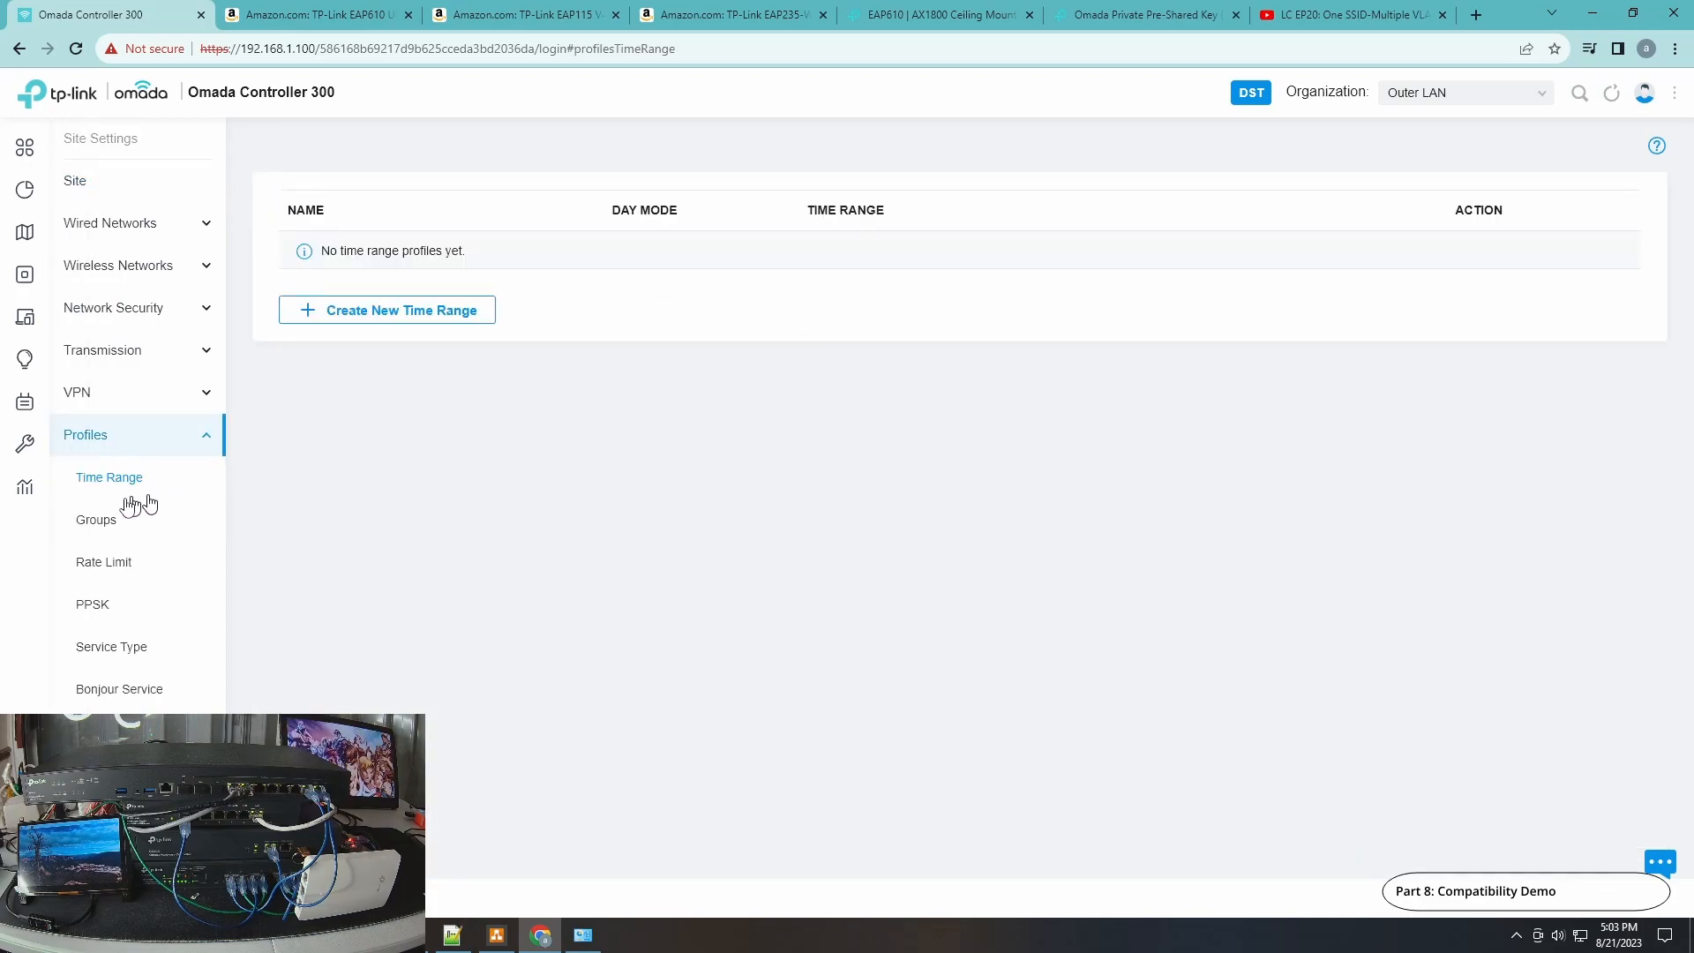
{"action": "left_click", "coordinate": [95, 608]}
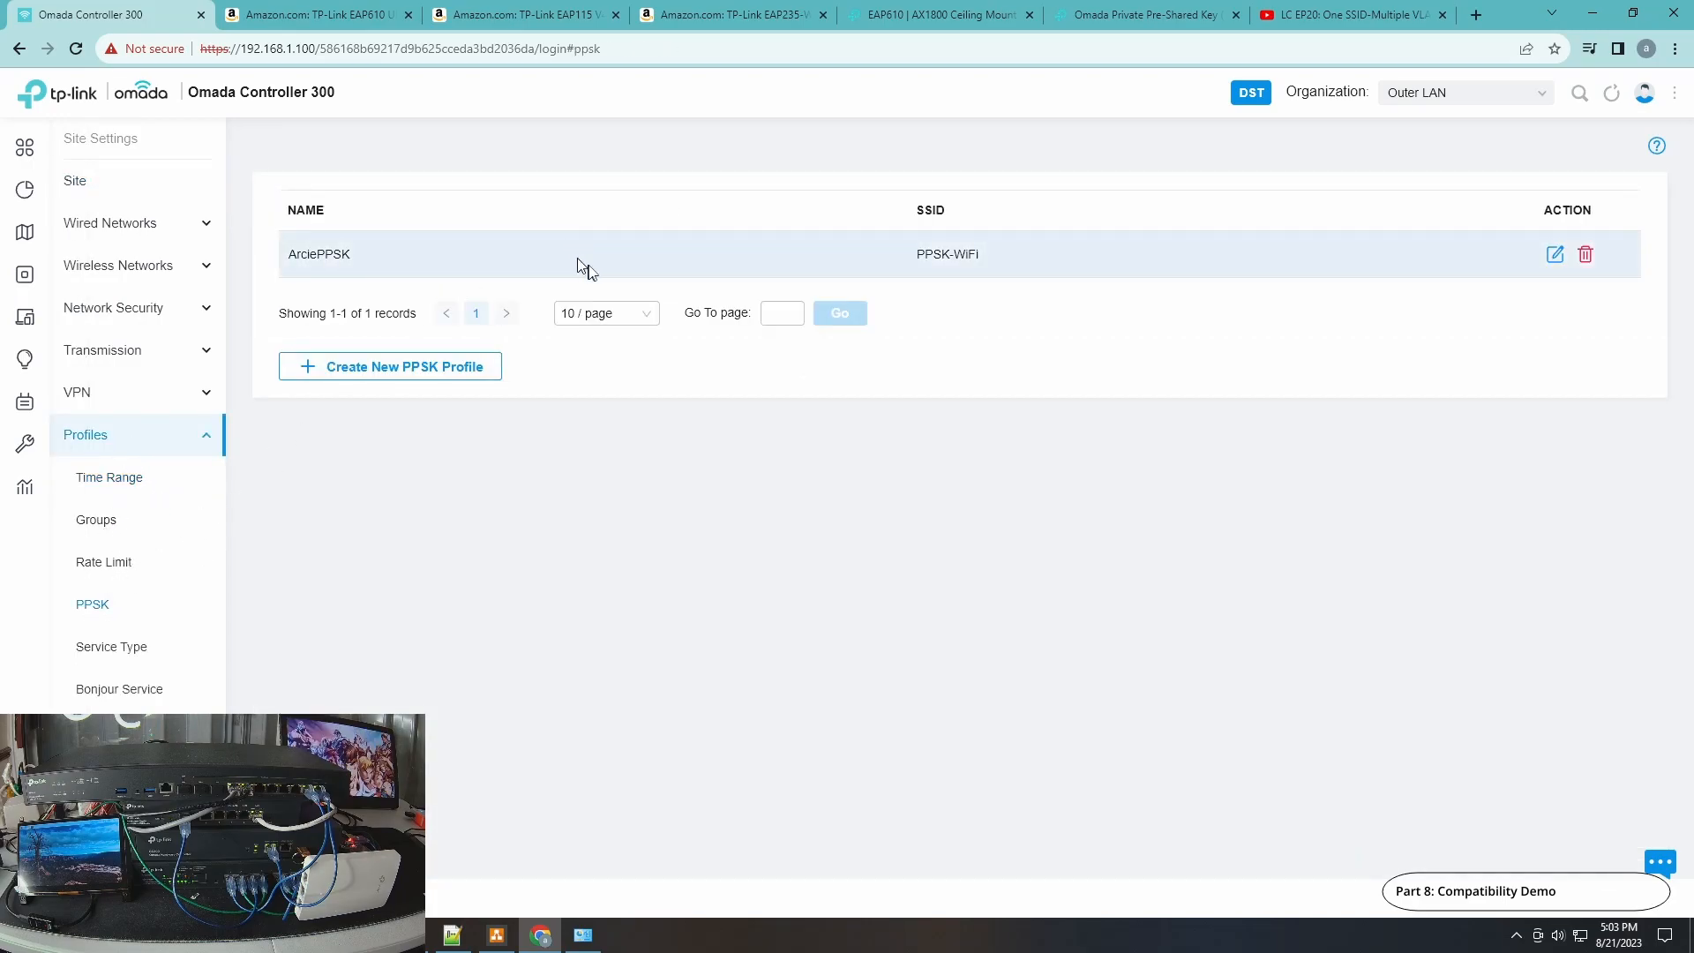
{"action": "left_click", "coordinate": [1553, 256]}
{"action": "left_click", "coordinate": [701, 379]}
{"action": "left_click", "coordinate": [701, 428]}
{"action": "left_click", "coordinate": [701, 476]}
{"action": "left_click", "coordinate": [701, 526]}
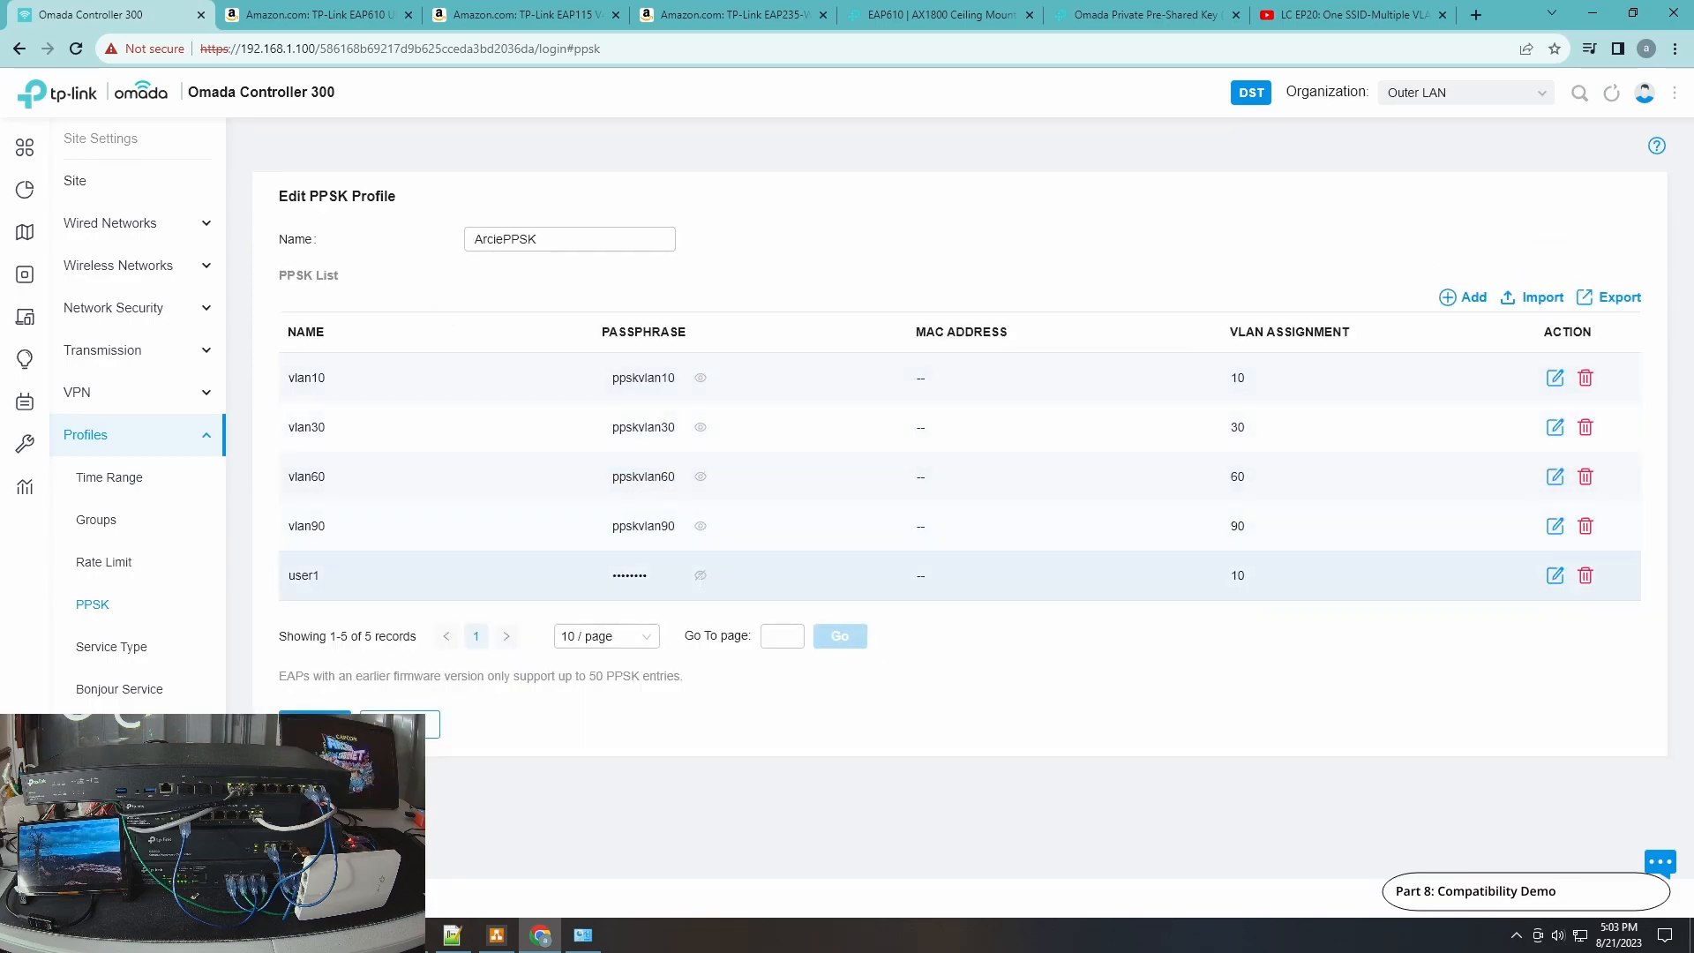
{"action": "left_click", "coordinate": [701, 576]}
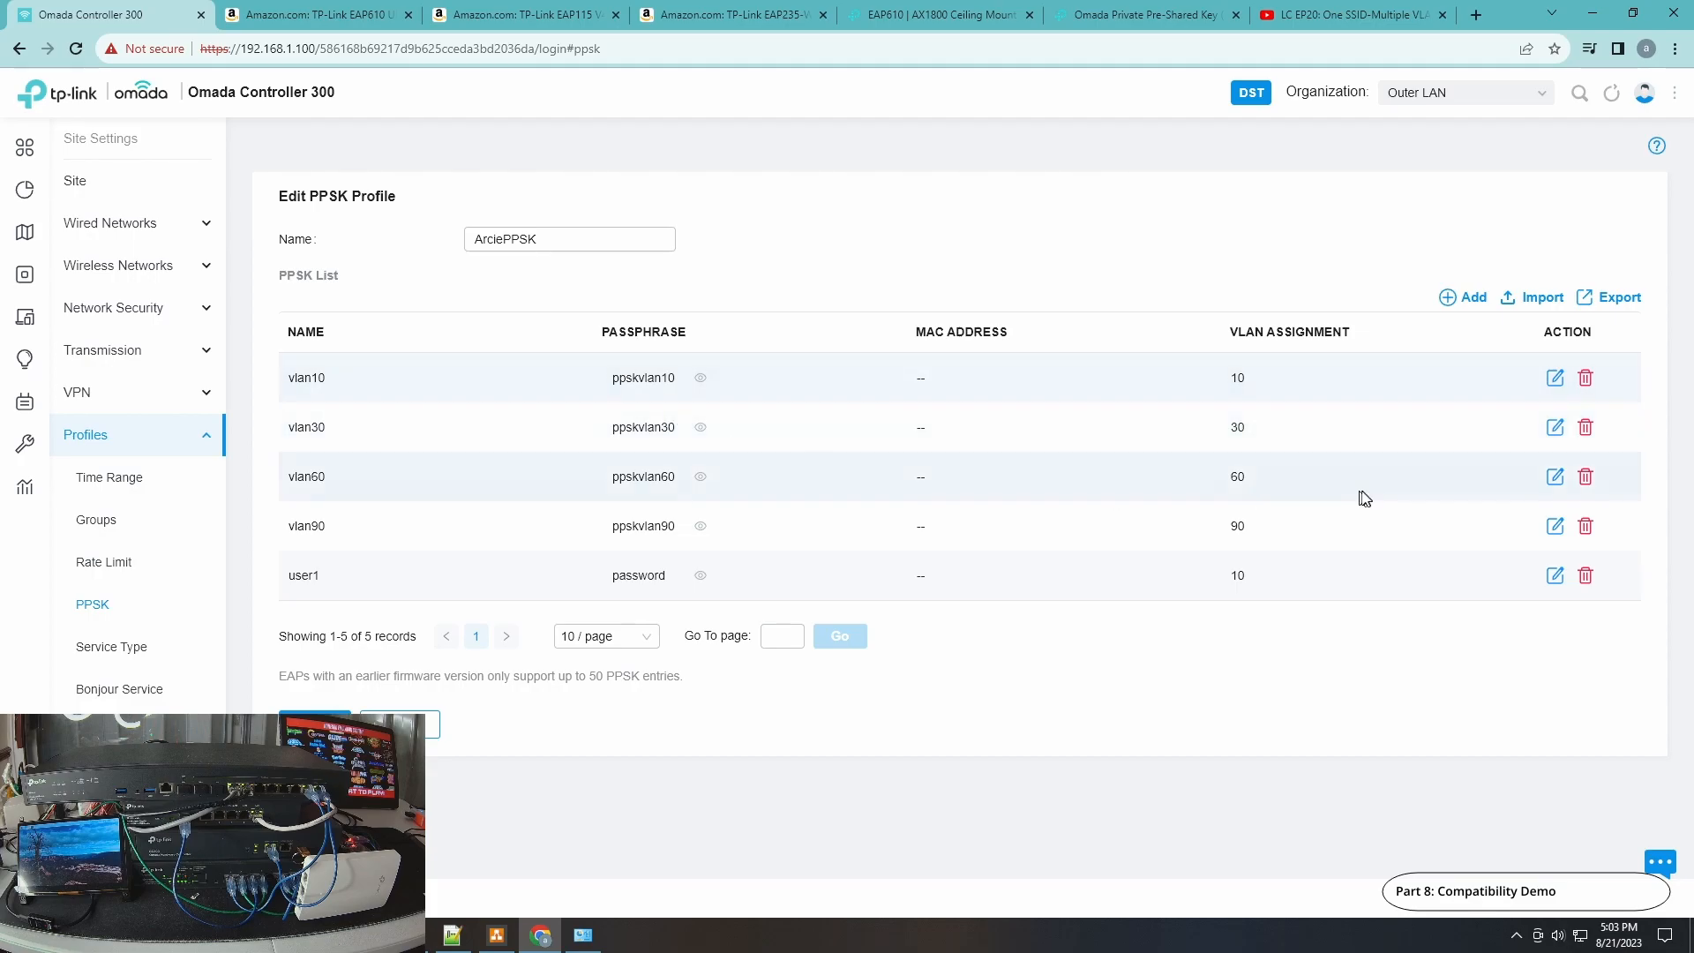
Disable the PC's Ethernet adapter again and bring the ping window to the front.
{"action": "left_click", "coordinate": [583, 938]}
{"action": "left_click_drag", "start_coordinate": [944, 34], "coordinate": [1503, 263]}
{"action": "key", "text": "alt+Tab"}
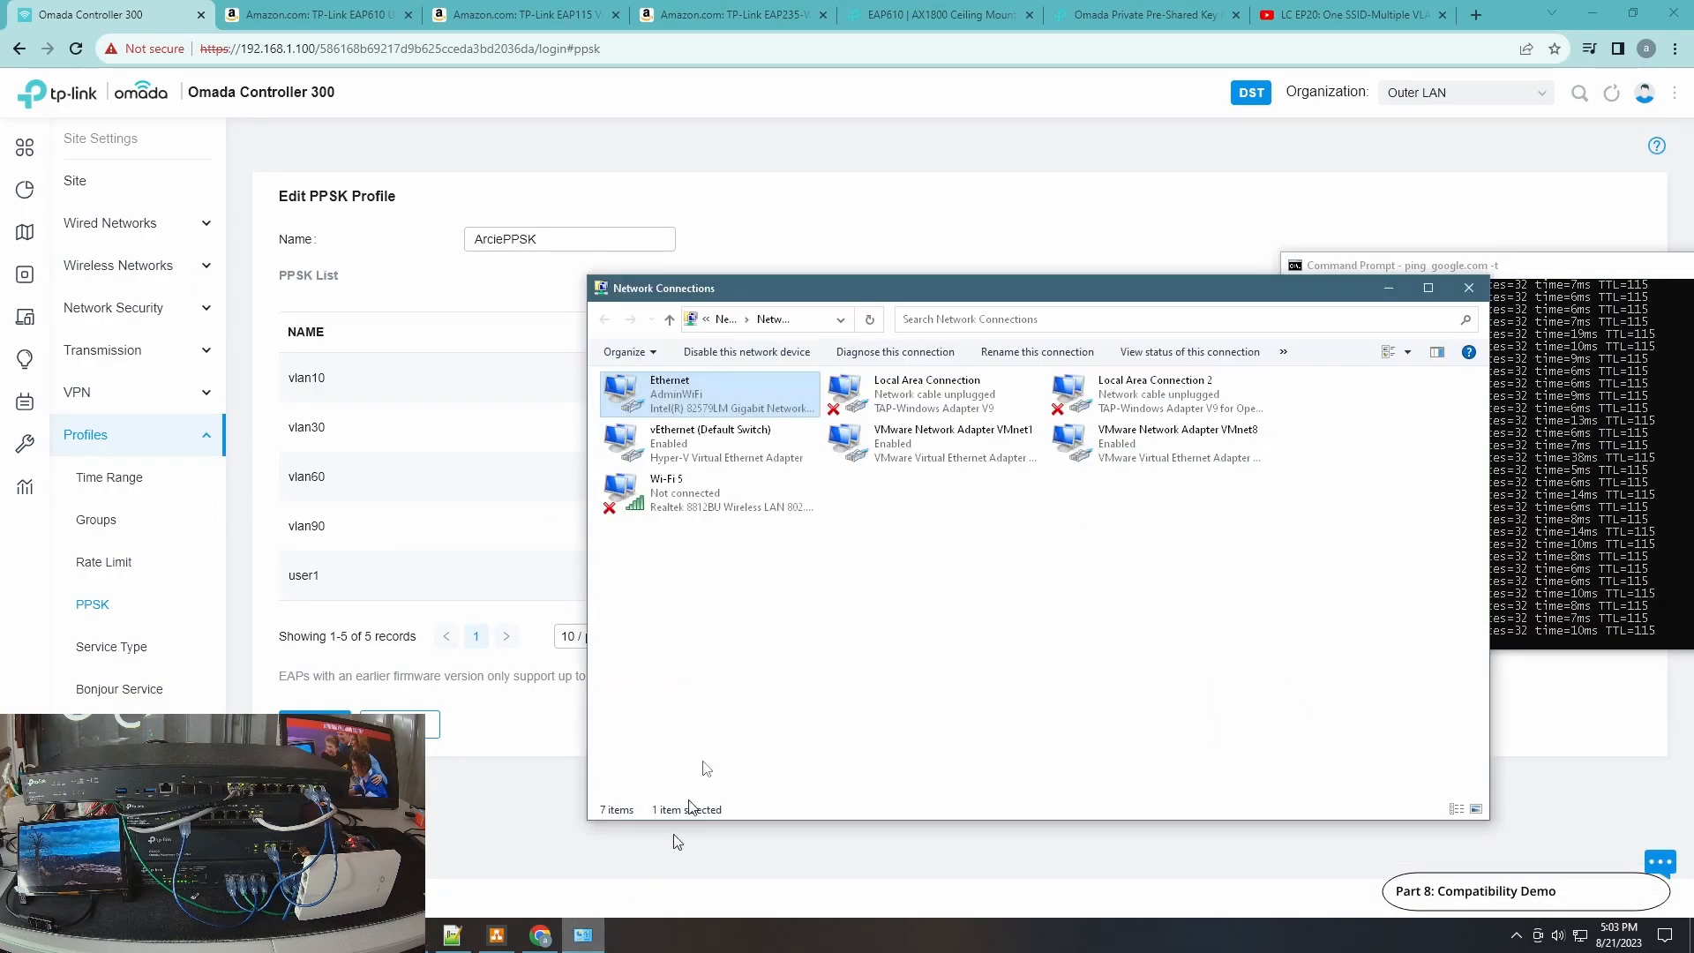
{"action": "right_click", "coordinate": [706, 402]}
{"action": "left_click", "coordinate": [753, 412]}
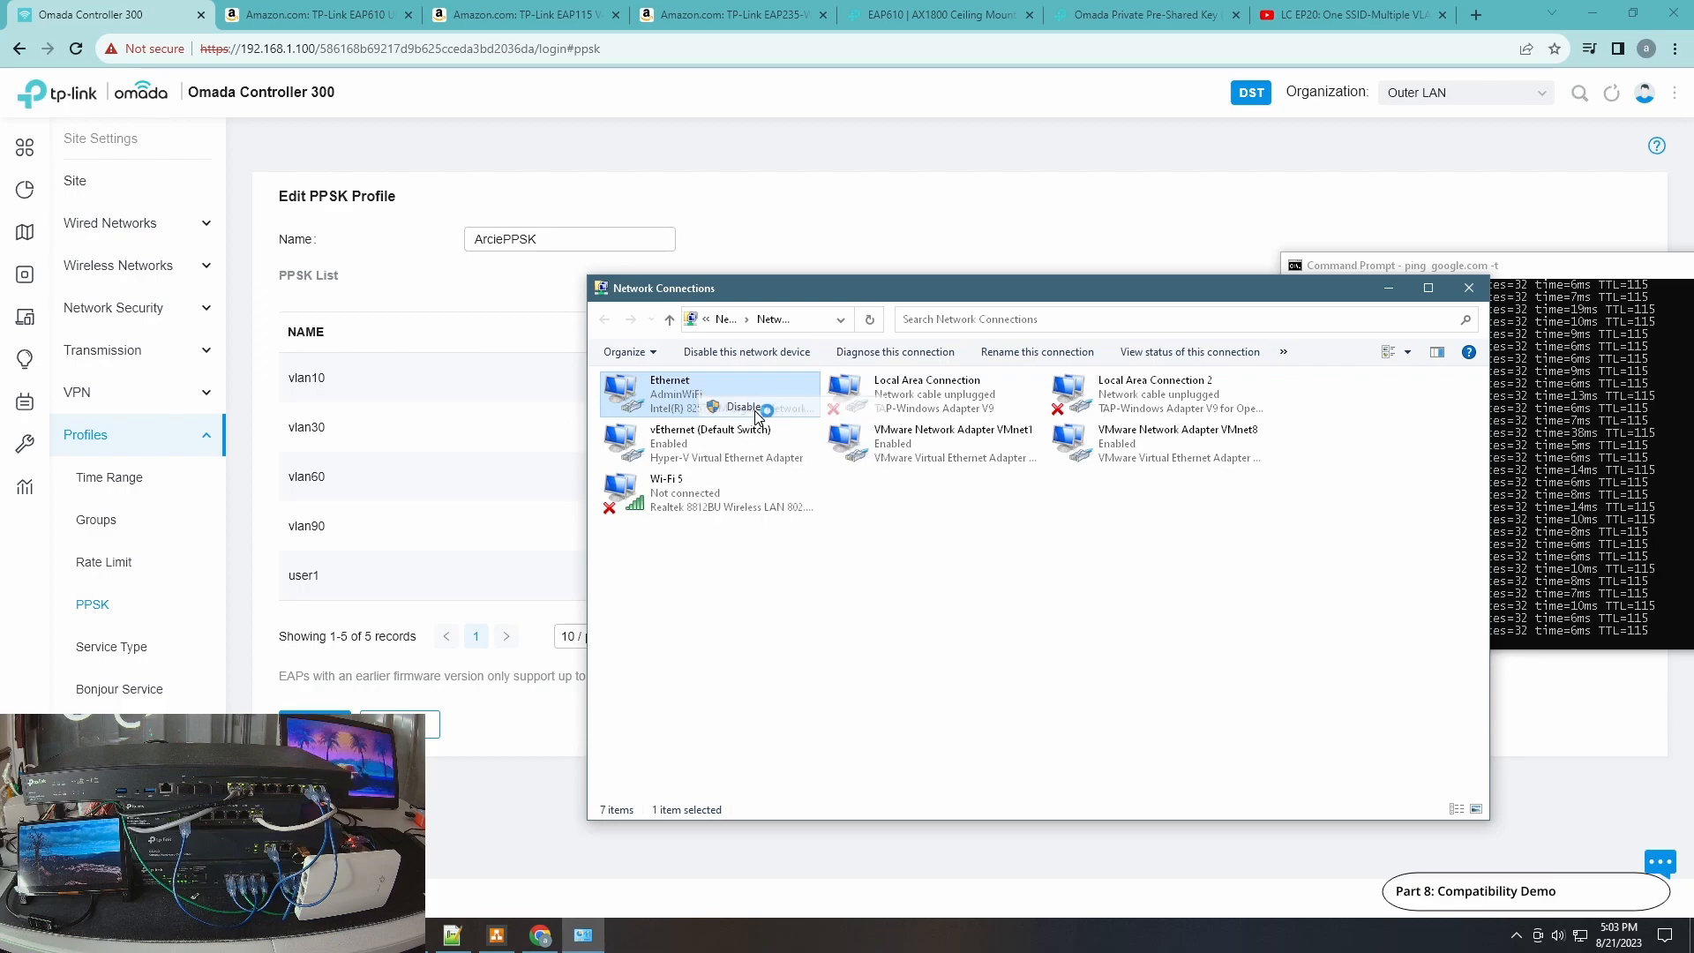
{"action": "left_click", "coordinate": [1568, 269]}
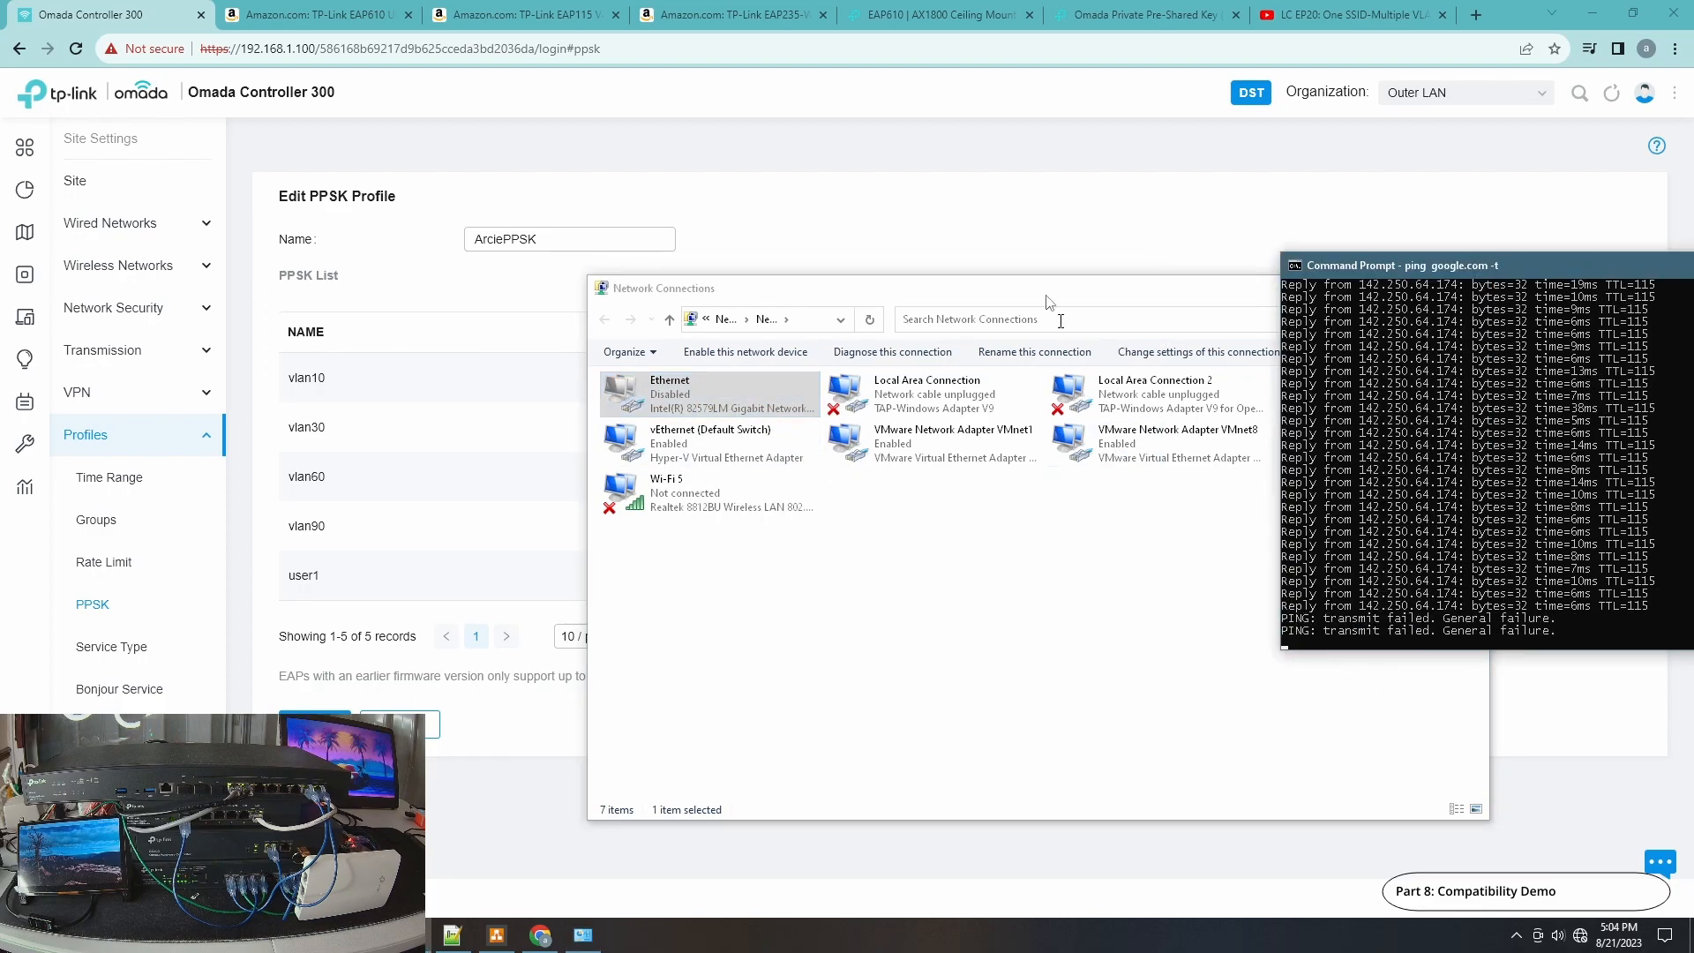
Try connecting to PPSK-WiFi without automatic connection by entering the network security key.
{"action": "left_click", "coordinate": [1044, 235]}
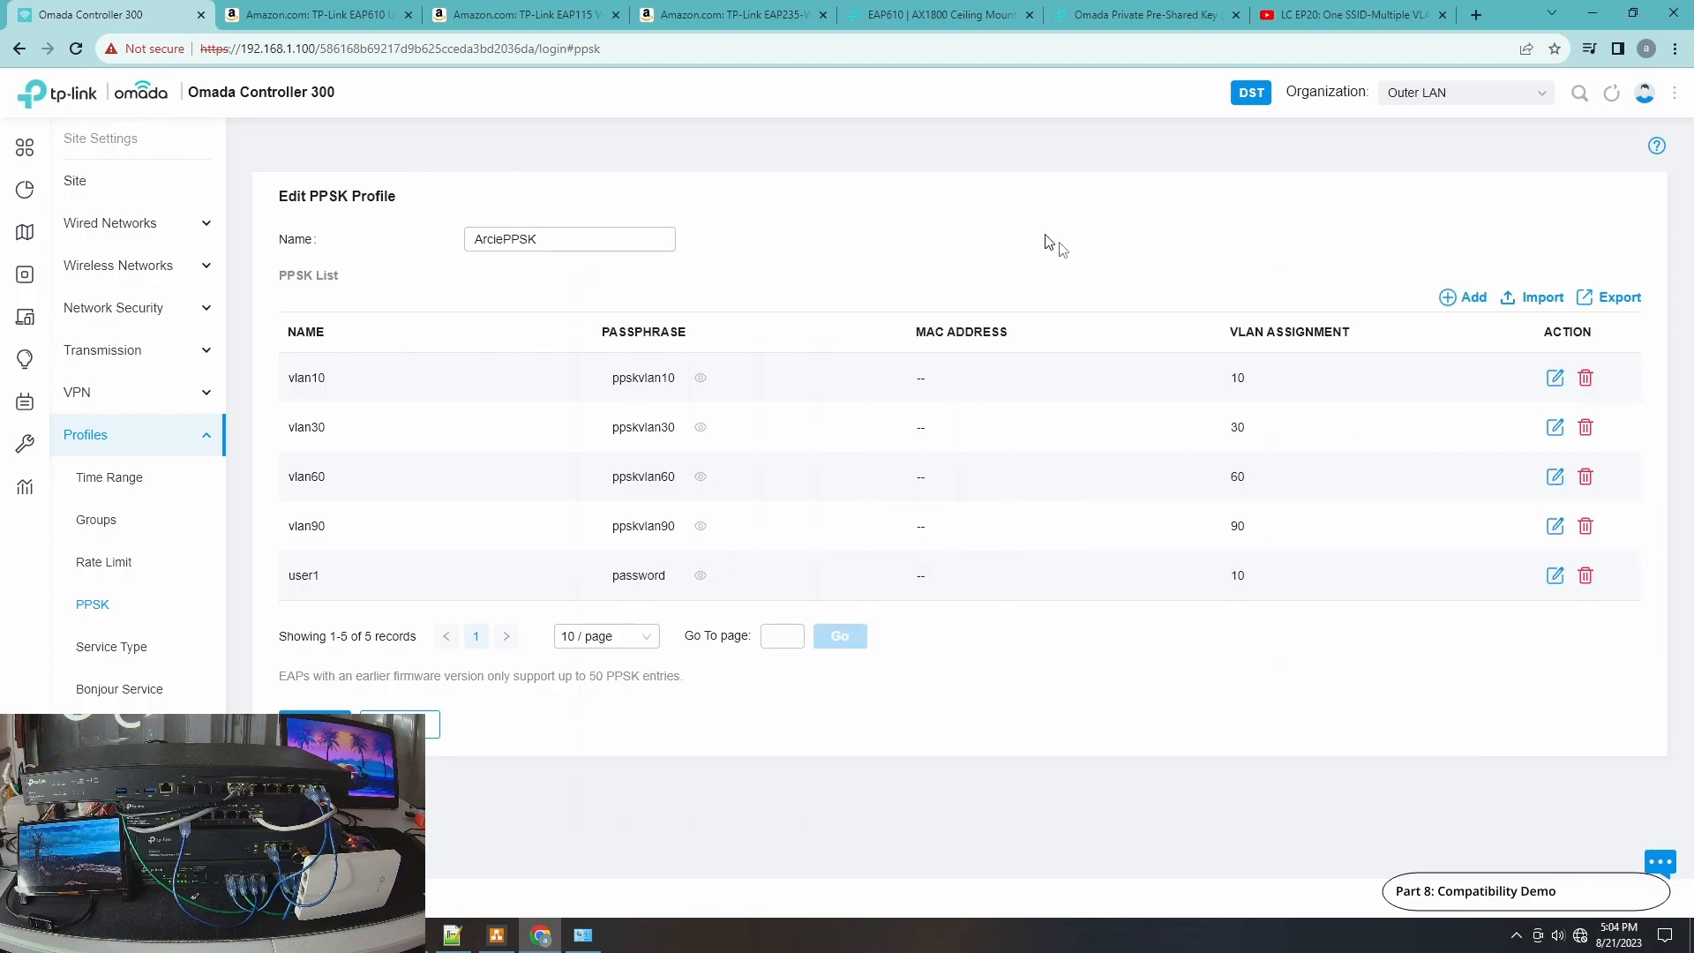
{"action": "left_click", "coordinate": [424, 942]}
{"action": "left_click", "coordinate": [1581, 935]}
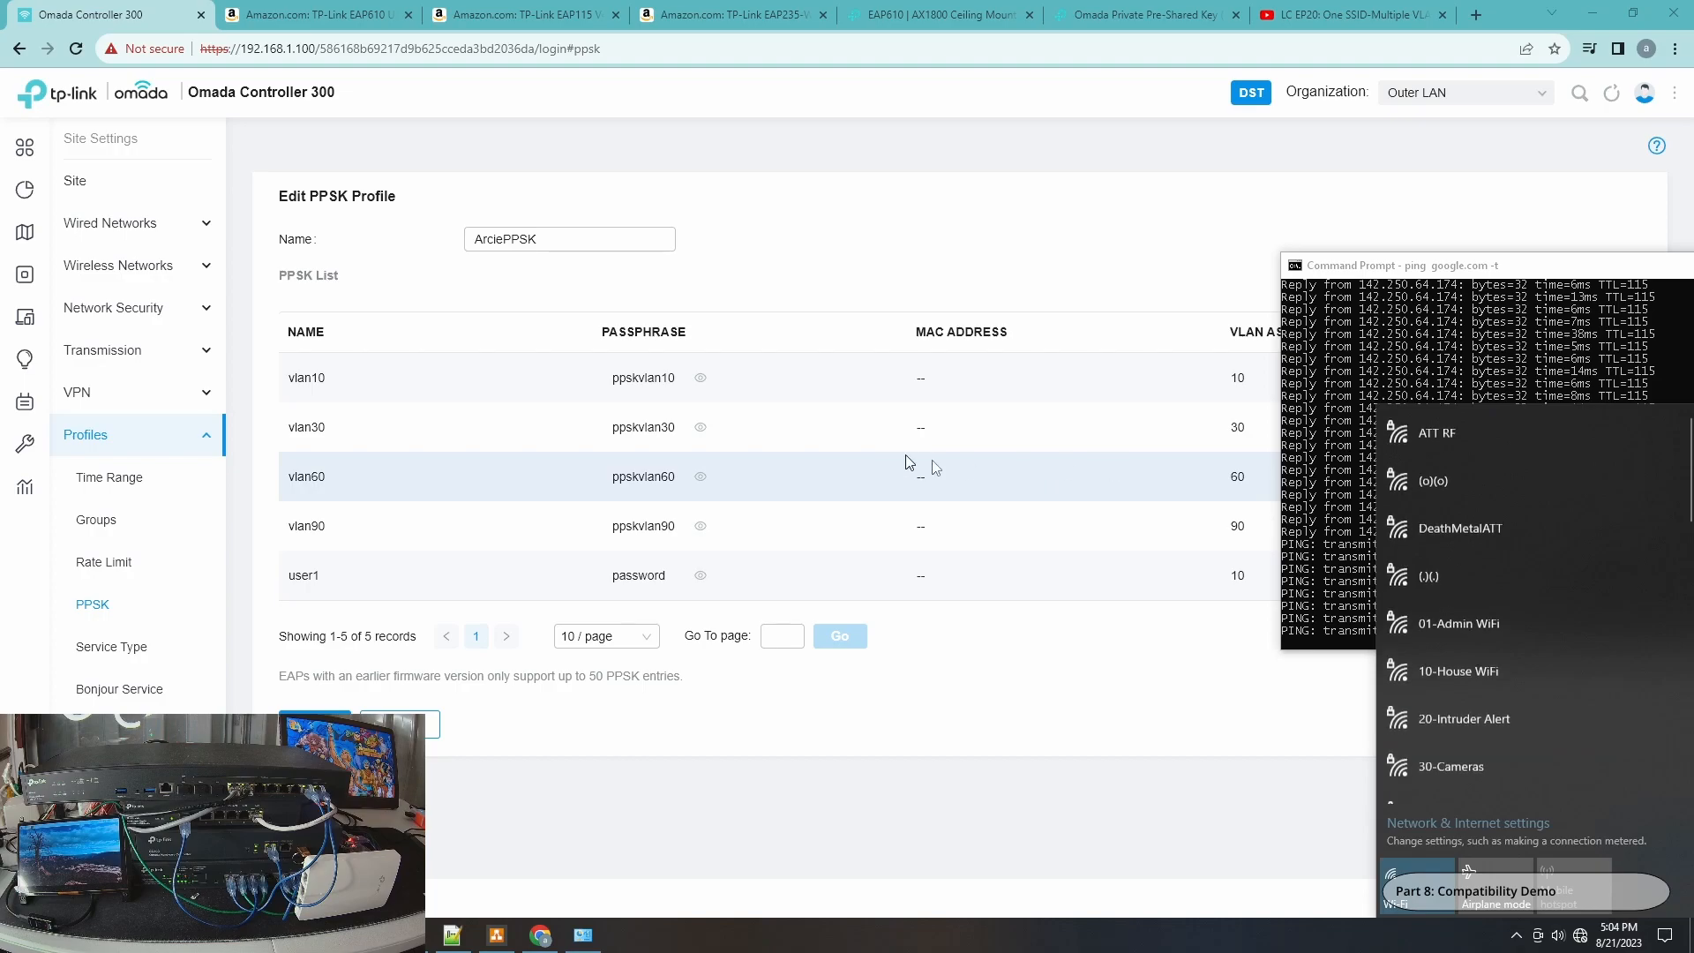
{"action": "left_click_drag", "start_coordinate": [1691, 508], "coordinate": [1691, 618]}
{"action": "left_click", "coordinate": [1422, 715]}
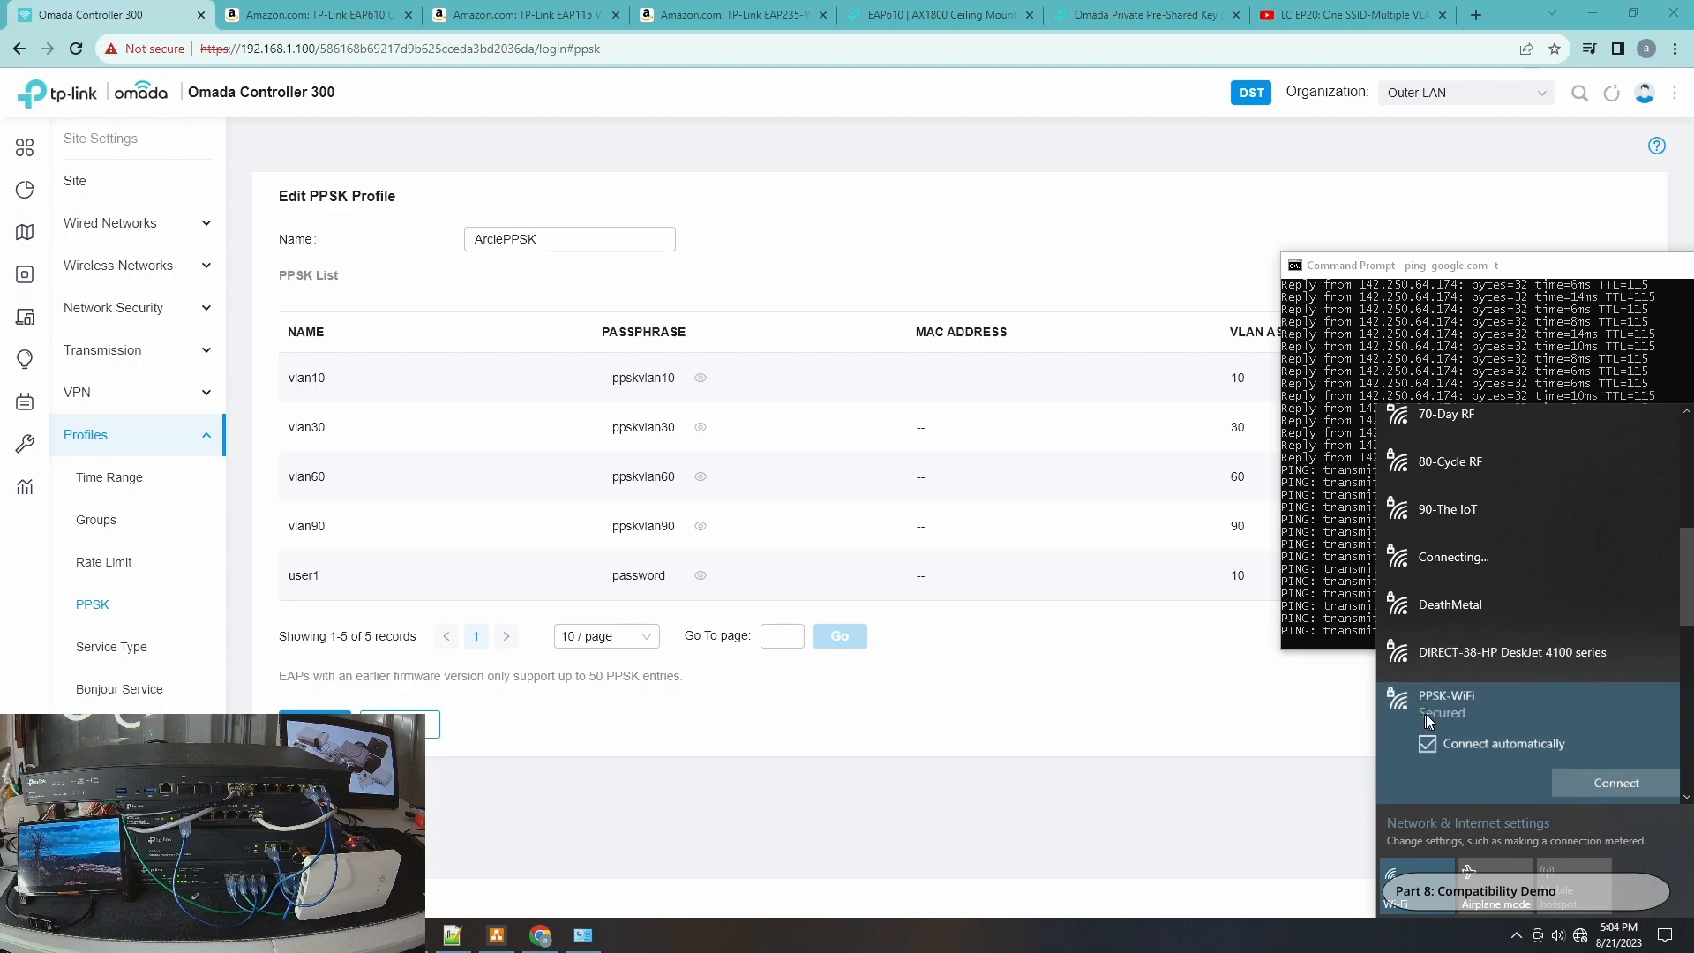
{"action": "left_click", "coordinate": [1453, 750]}
{"action": "left_click", "coordinate": [1590, 777]}
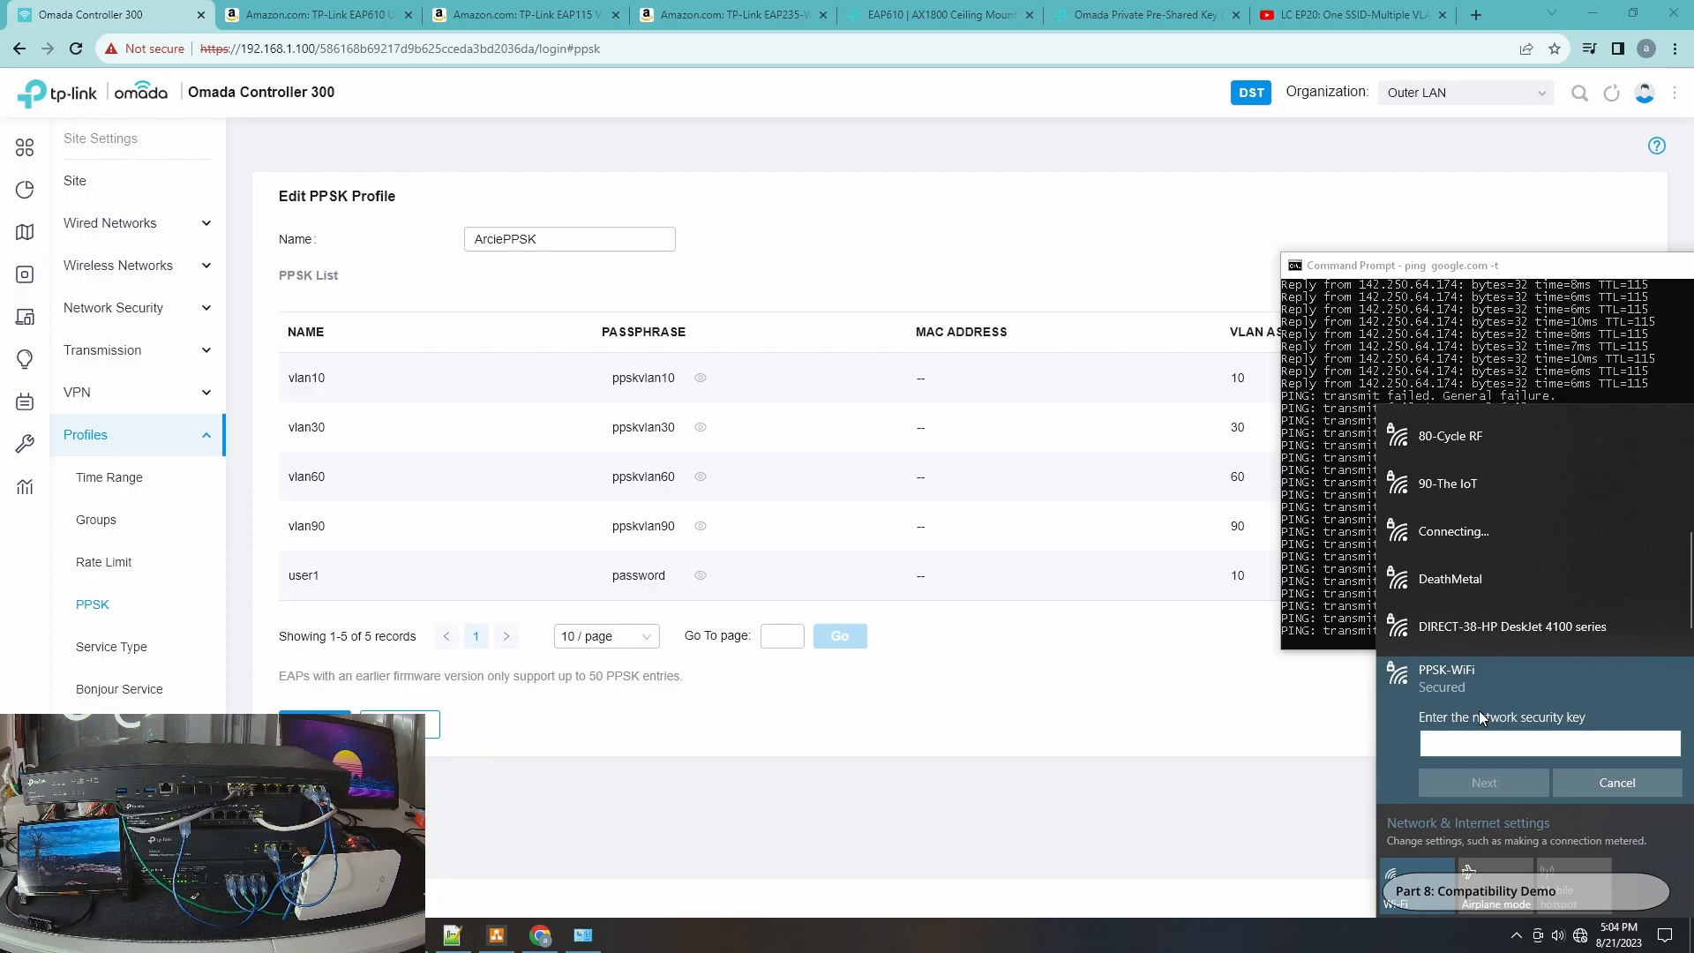
{"action": "type", "text": "ppskvl"}
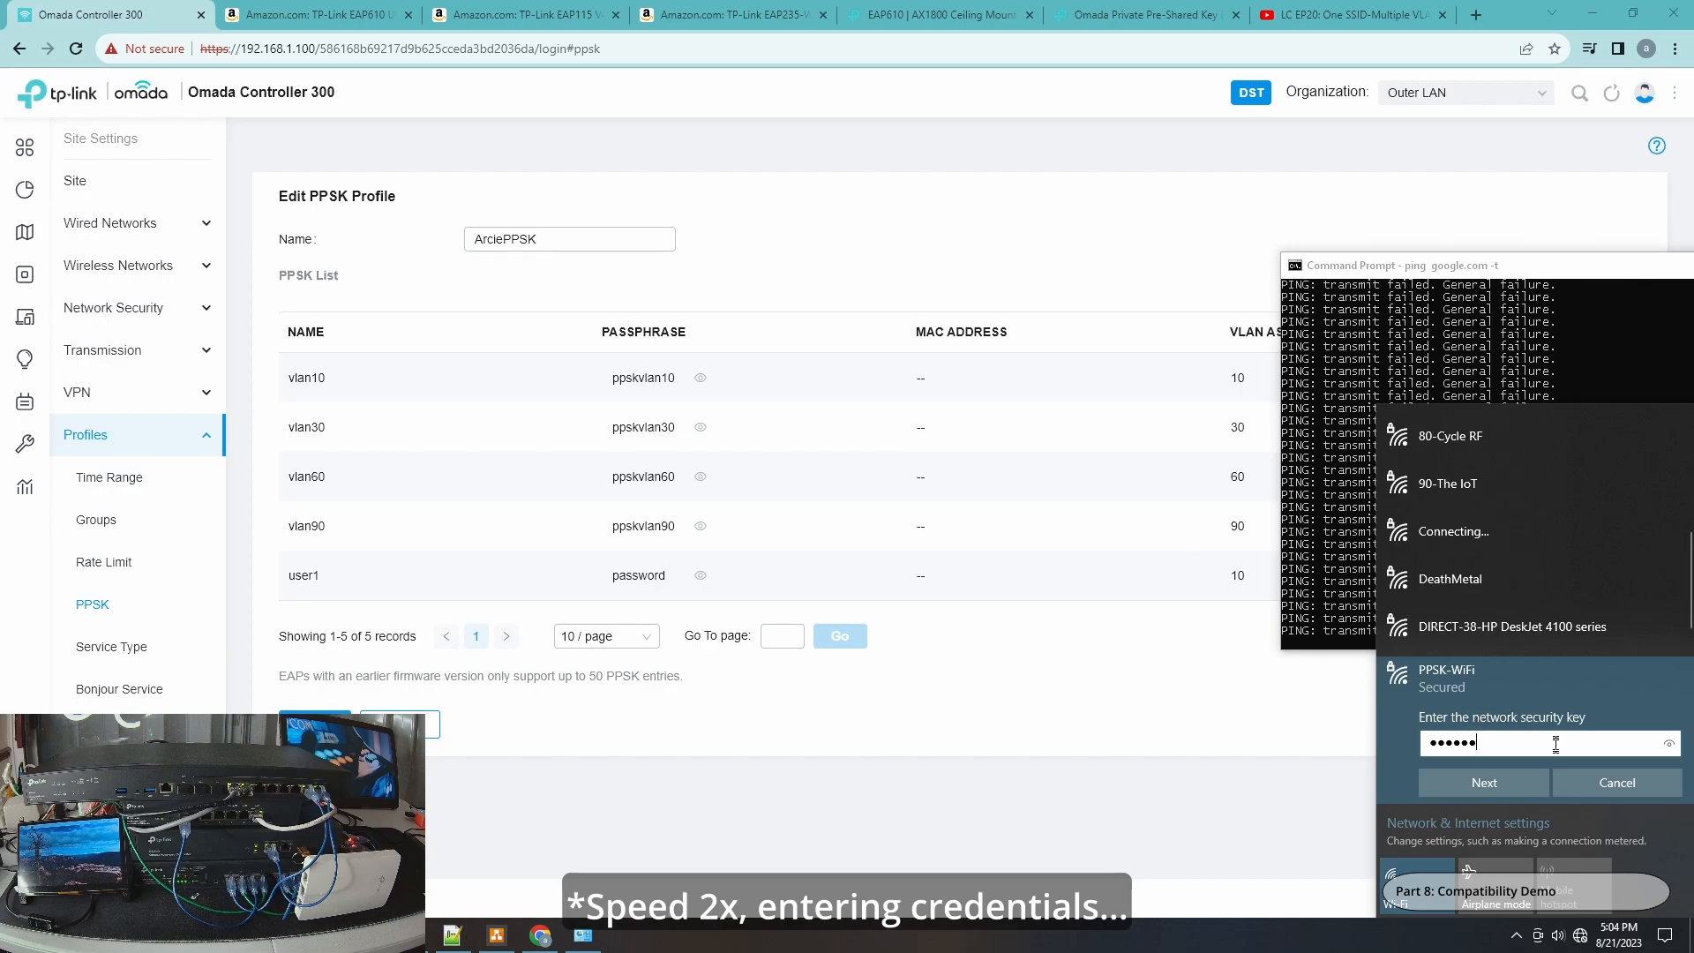
{"action": "left_click", "coordinate": [1489, 783]}
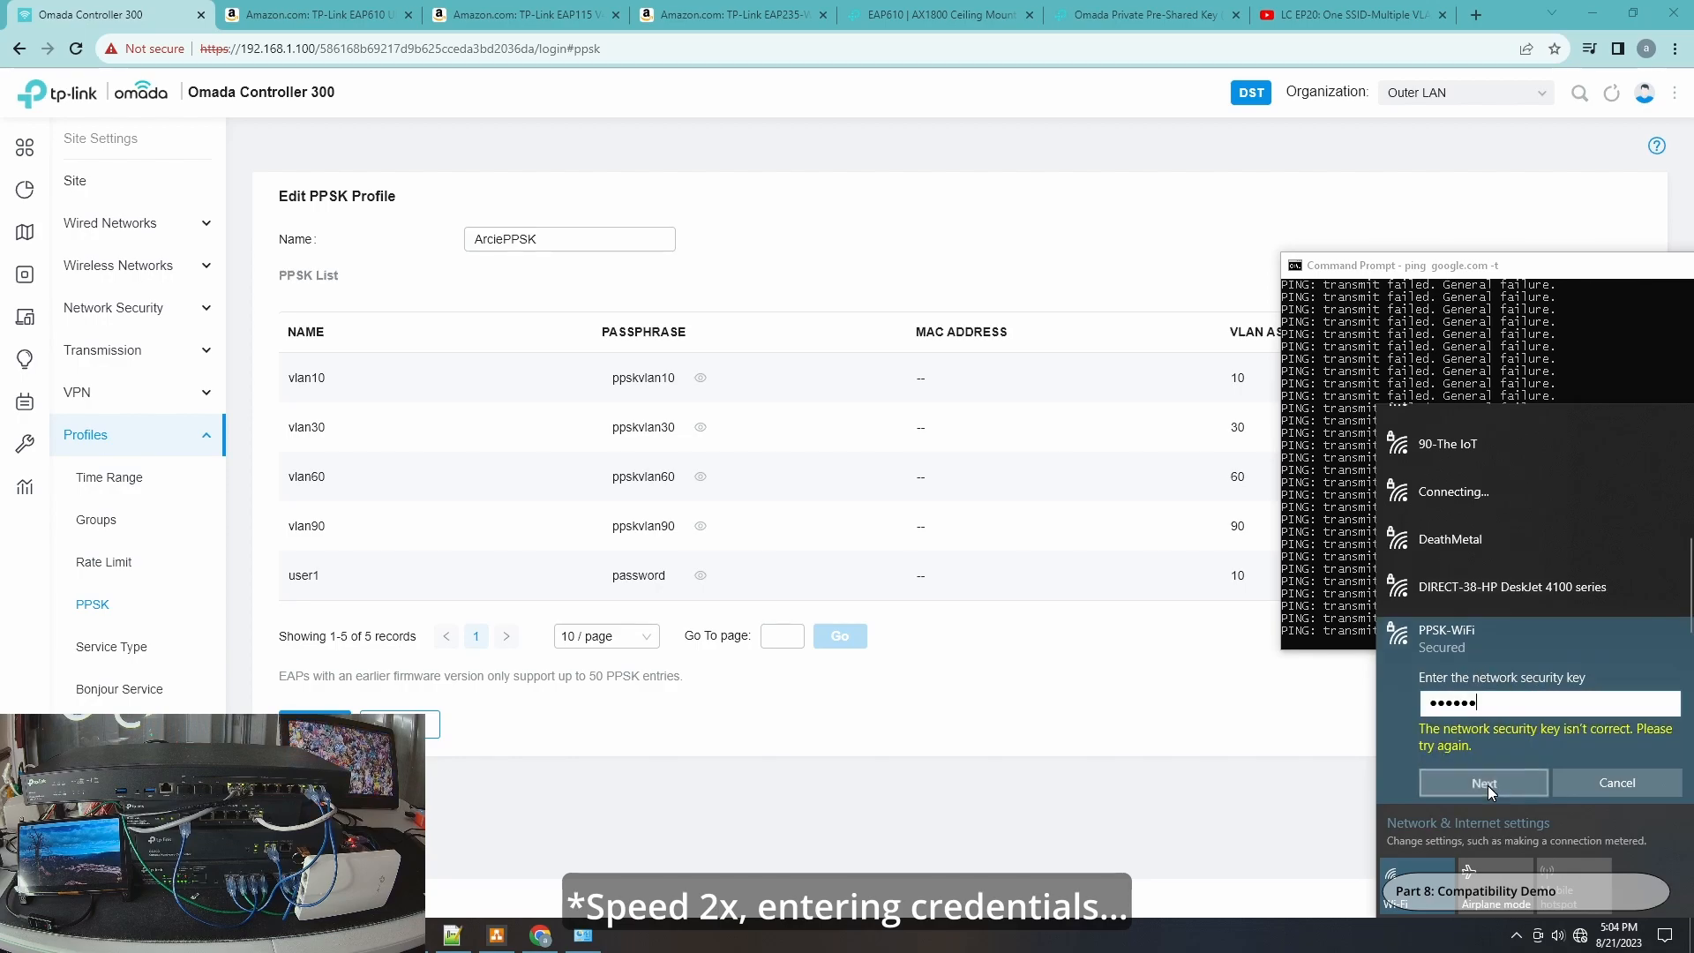
Connect to PPSK-WiFi by entering the vlan10 passphrase as the network security key and allow network discovery.
{"action": "key", "text": "BackSpace"}
{"action": "key", "text": "BackSpace"}
{"action": "key", "text": "BackSpace"}
{"action": "key", "text": "BackSpace"}
{"action": "key", "text": "BackSpace"}
{"action": "key", "text": "BackSpace"}
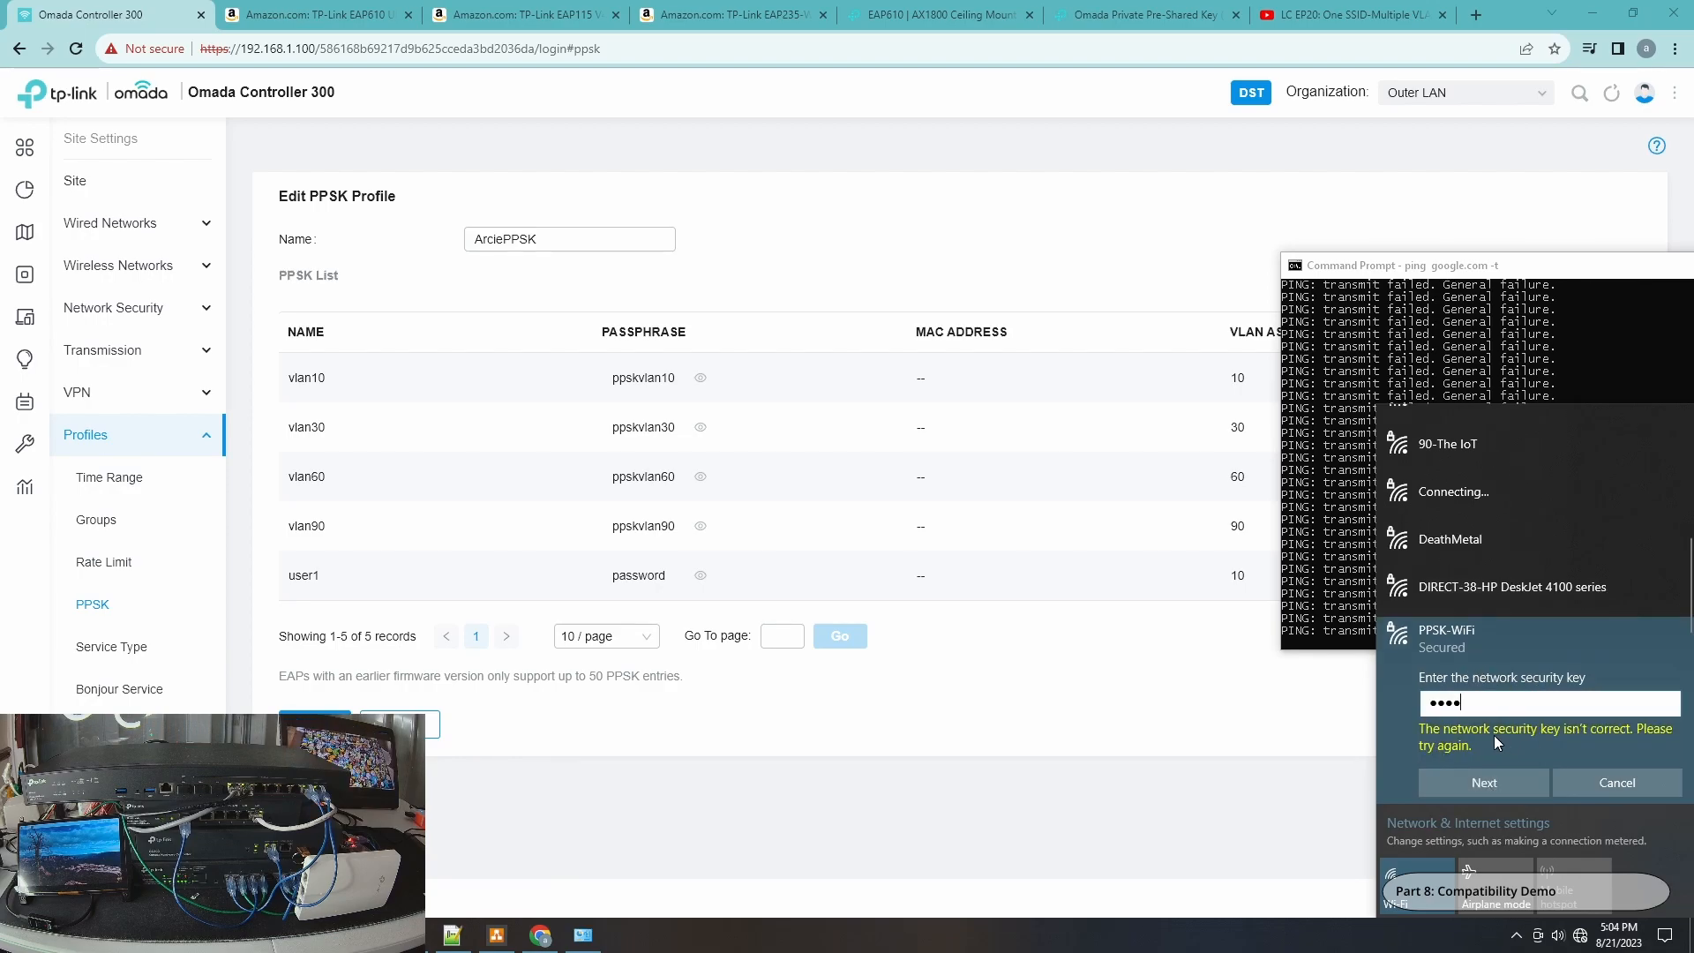
{"action": "type", "text": "ppskvlan1"}
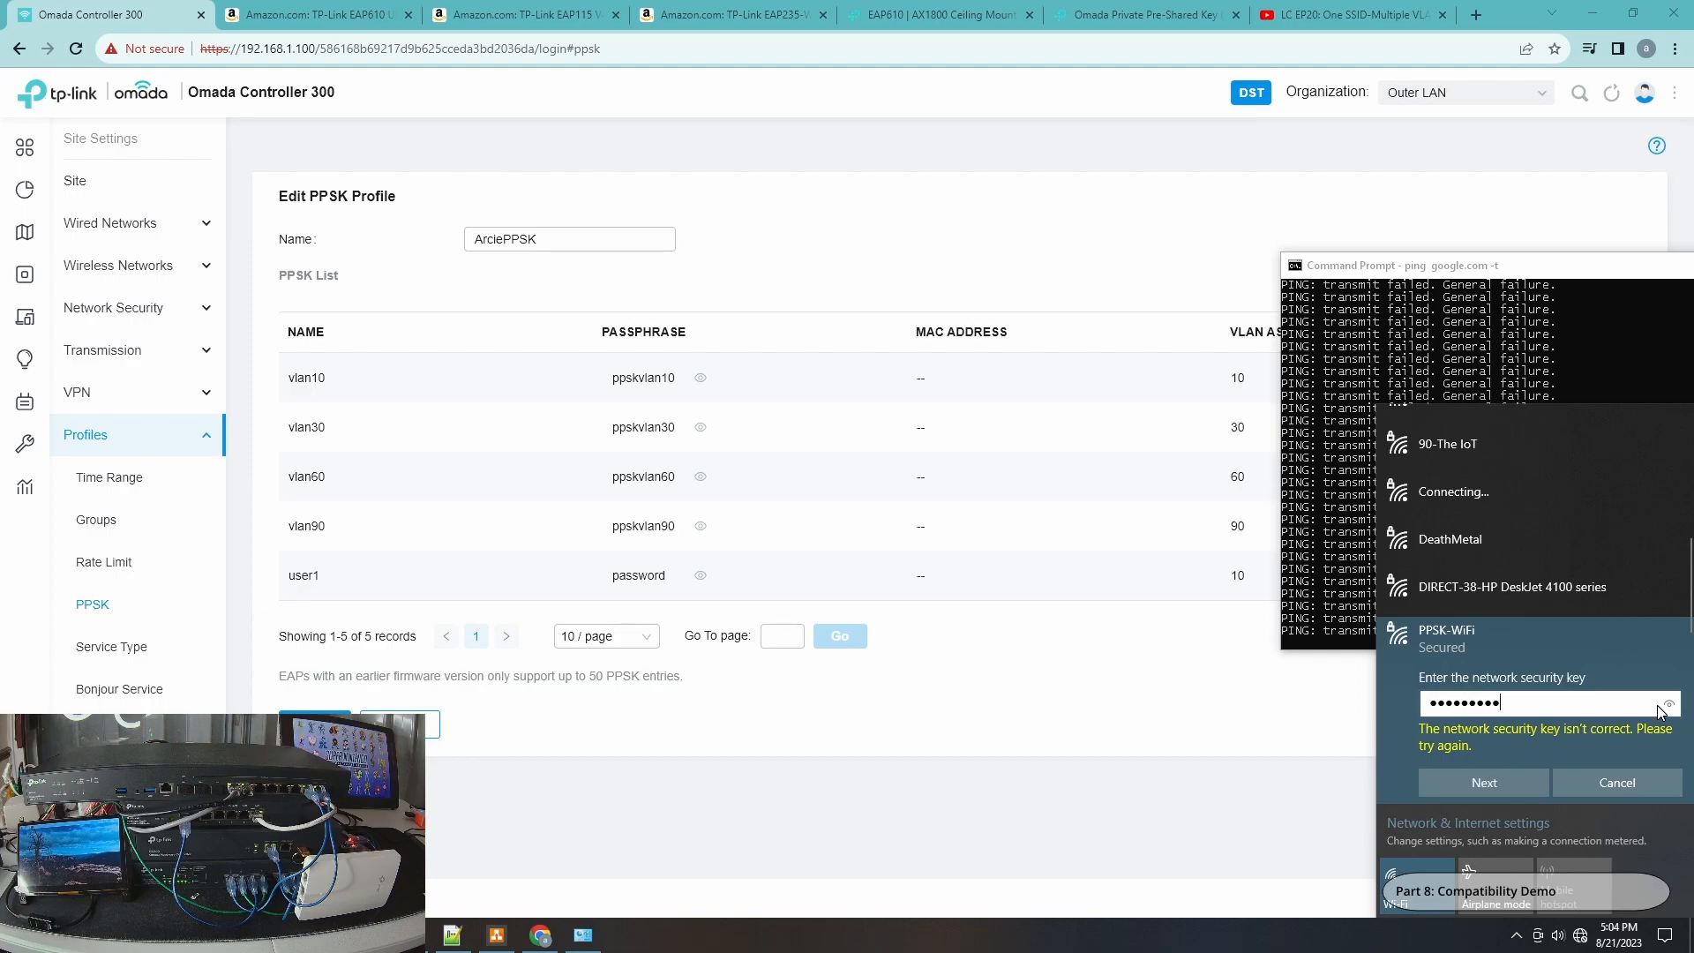
{"action": "type", "text": "0"}
{"action": "left_click", "coordinate": [1670, 704]}
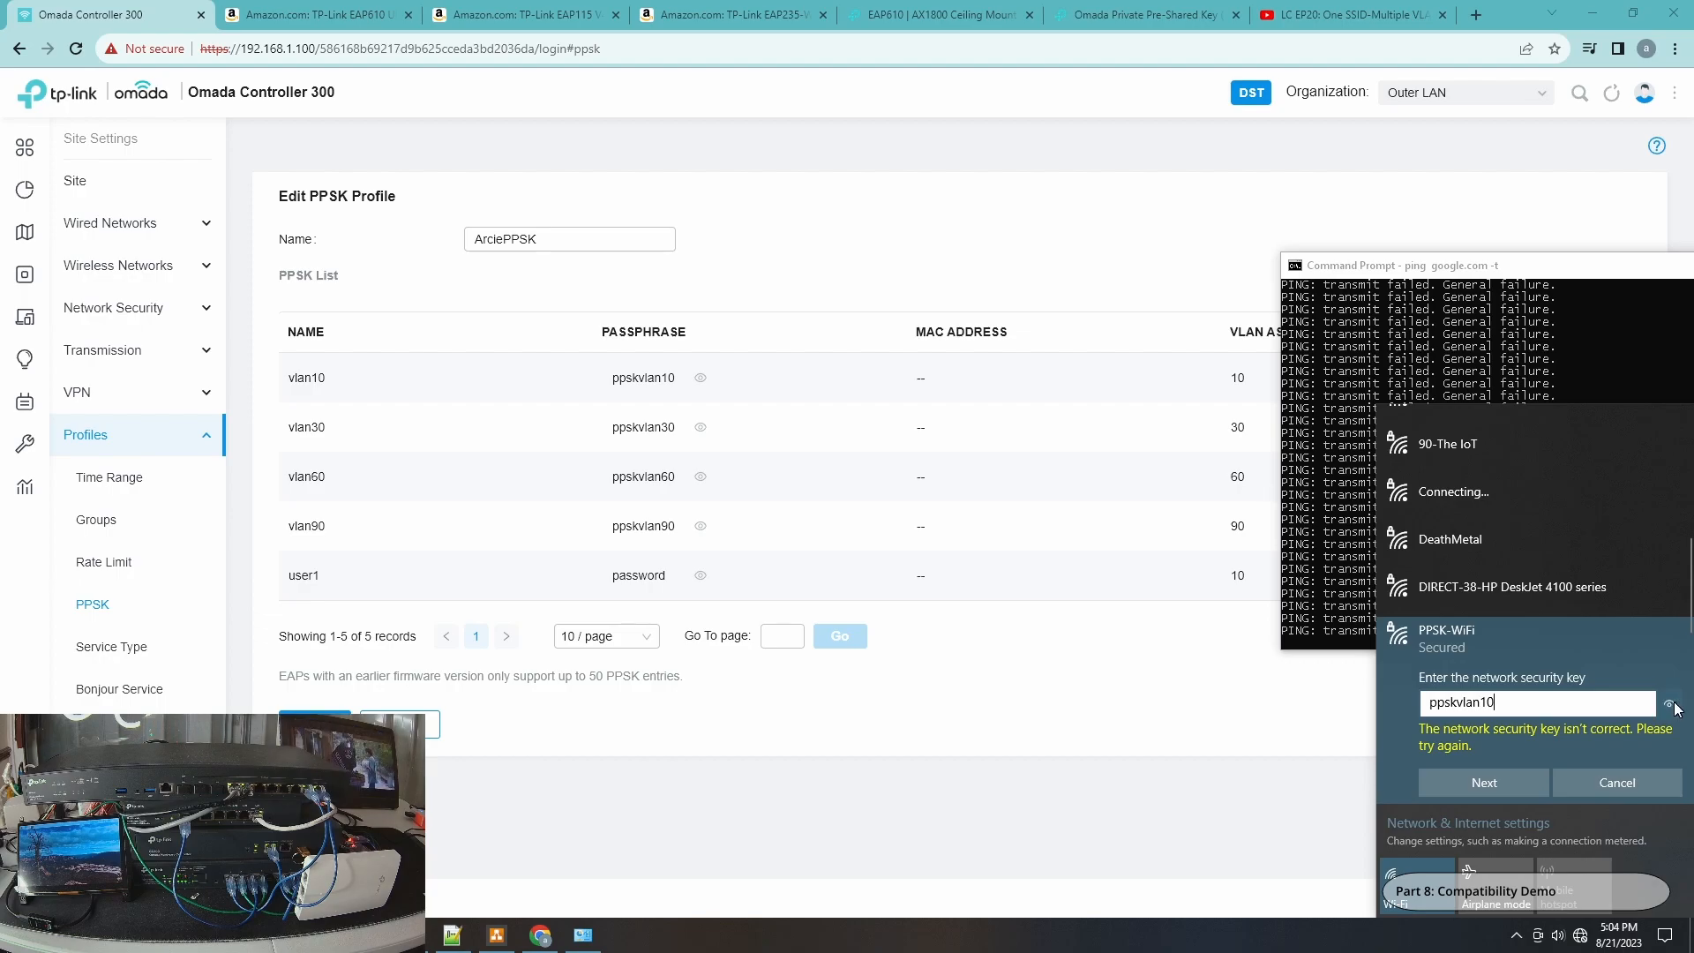
{"action": "left_click", "coordinate": [1460, 792]}
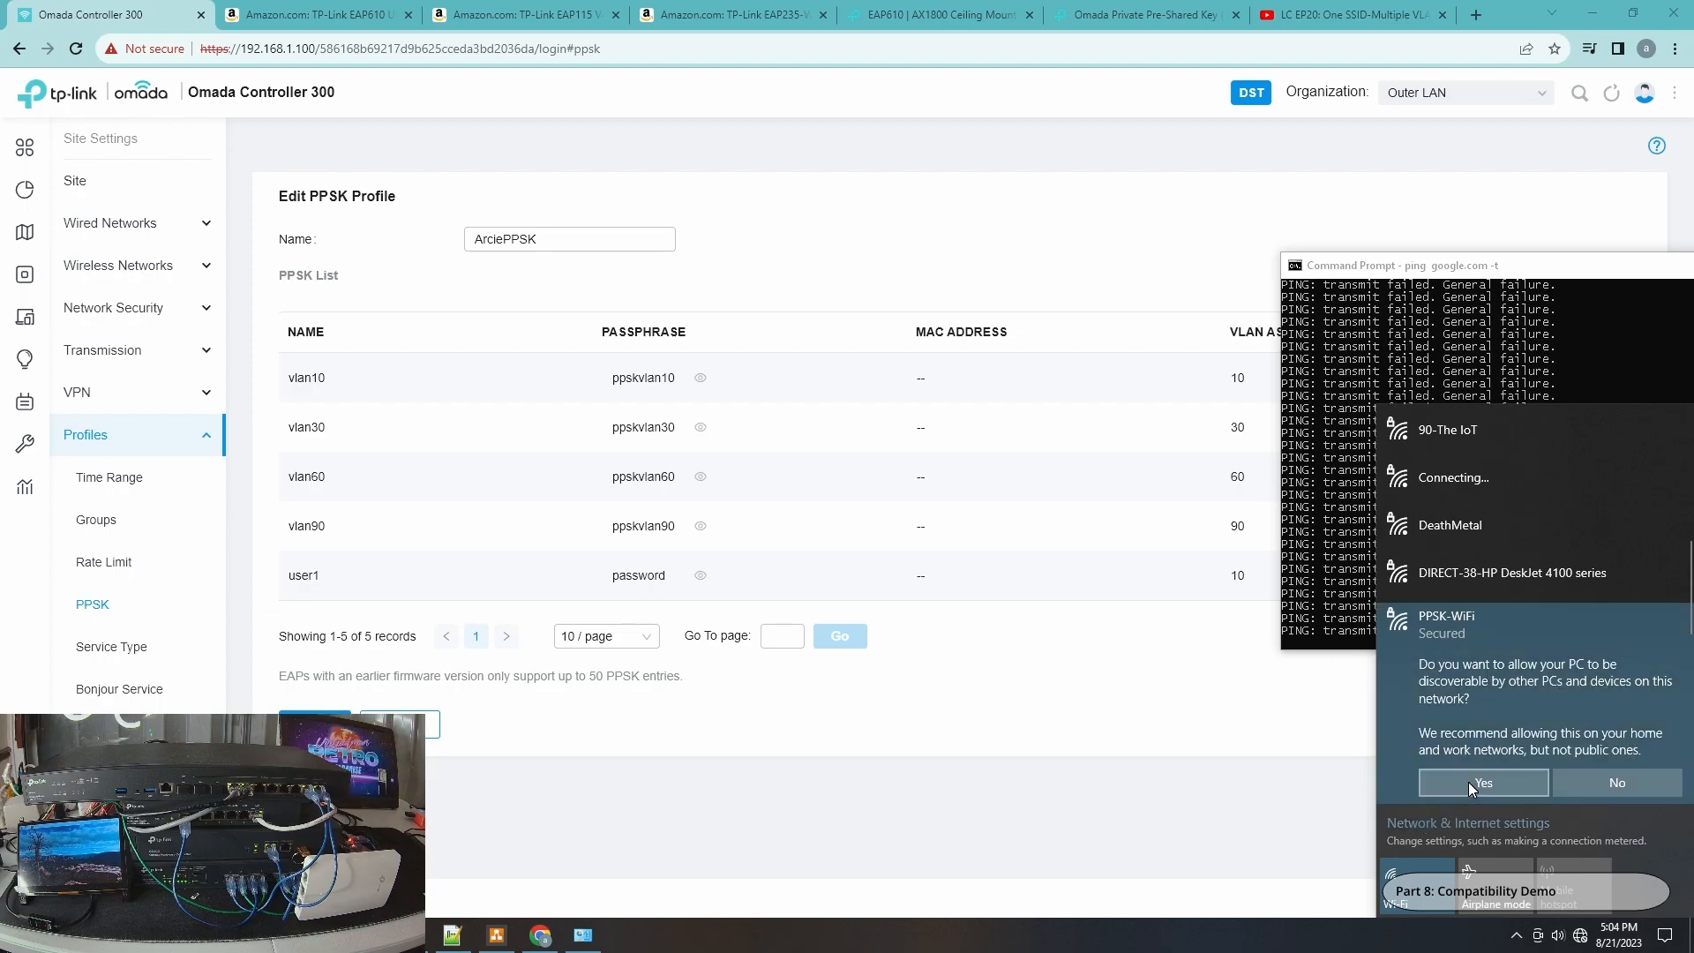
{"action": "left_click", "coordinate": [1484, 782]}
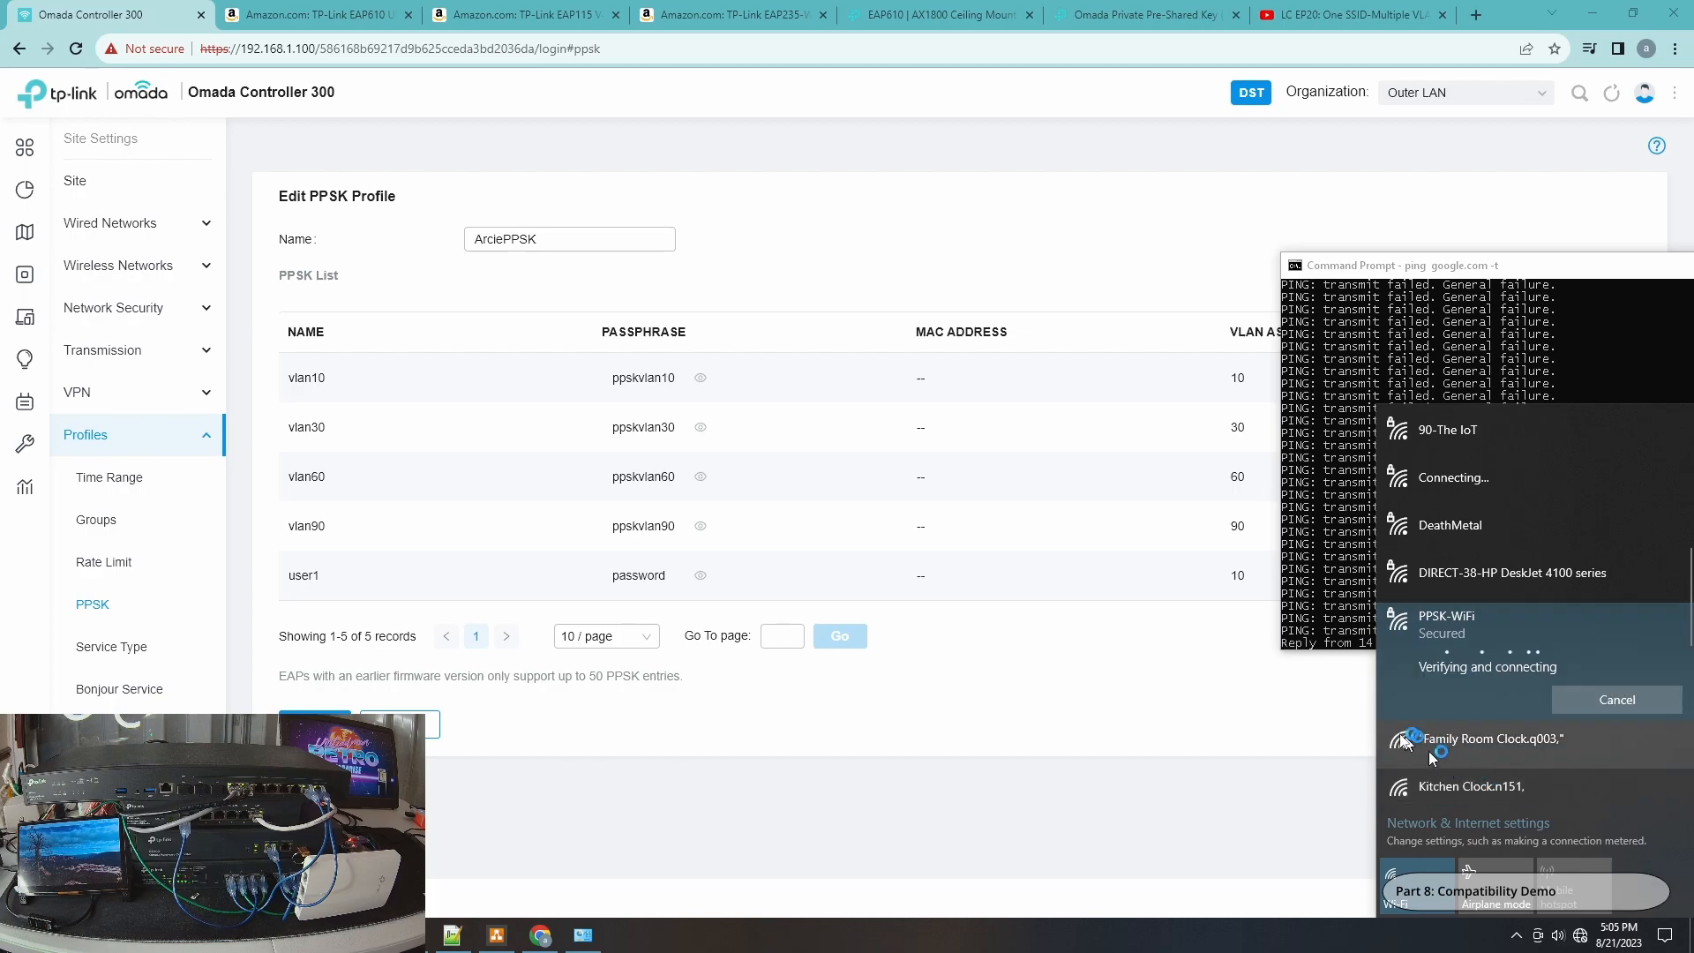
Check the continuous ping output alongside the Network Connections window.
{"action": "left_click", "coordinate": [1347, 581]}
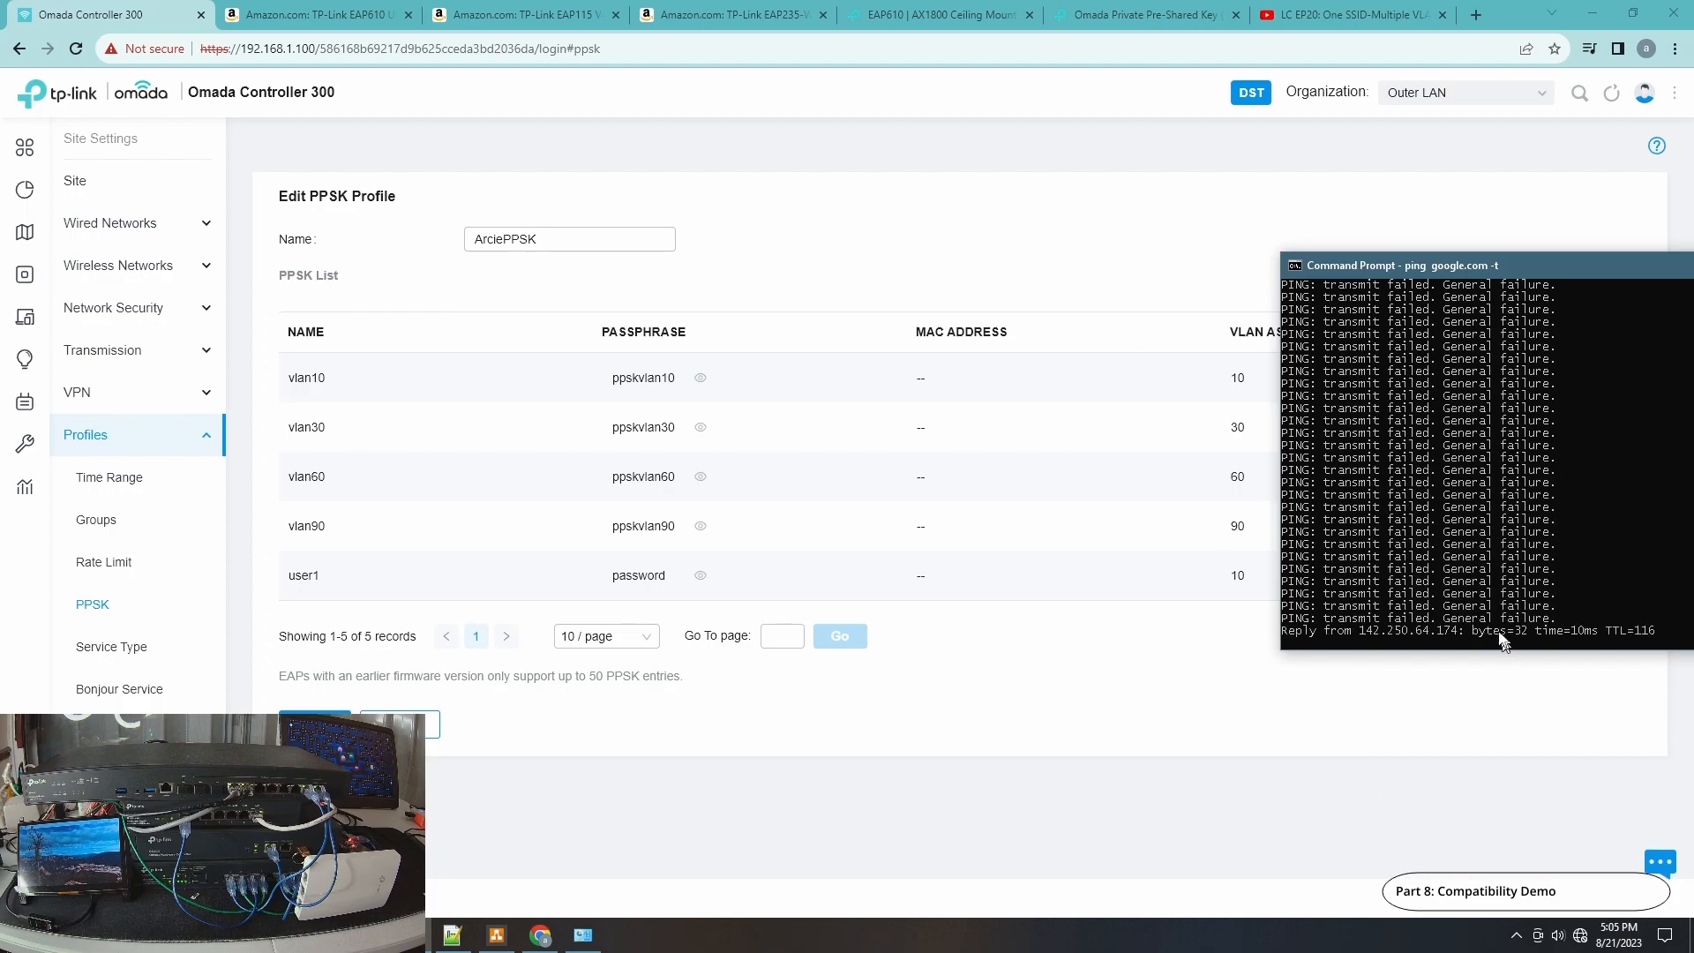
{"action": "left_click", "coordinate": [582, 934]}
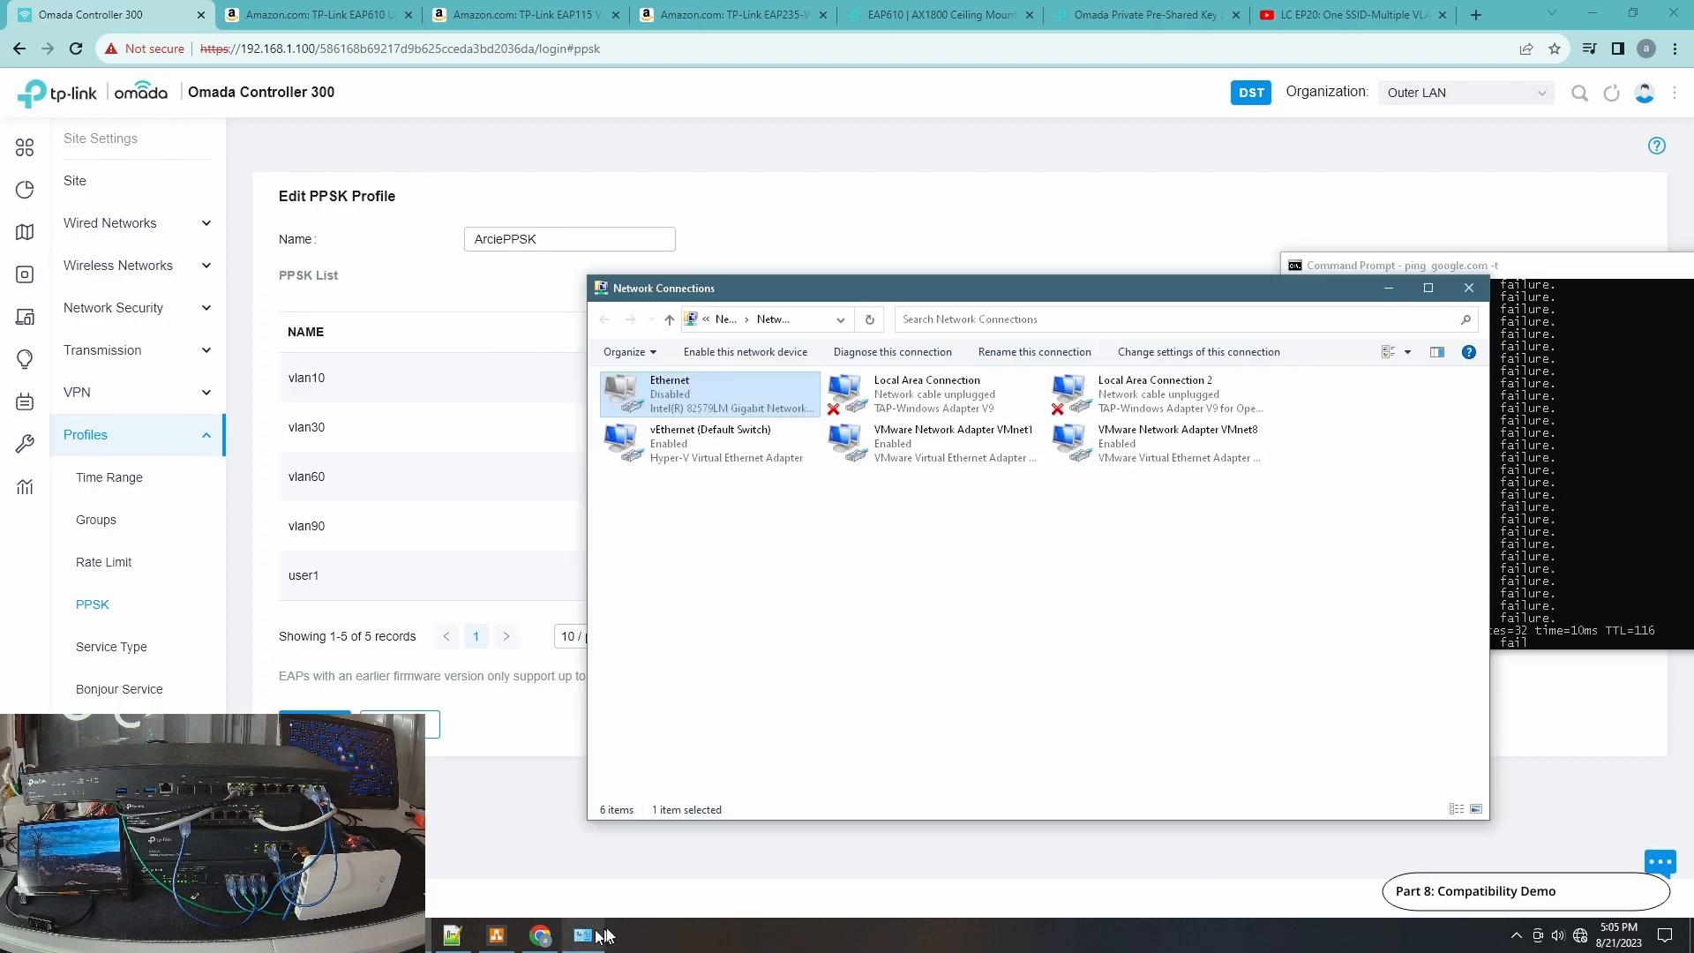
{"action": "mouse_move", "coordinate": [905, 286]}
{"action": "left_mouse_down"}
{"action": "mouse_move", "coordinate": [1037, 305]}
{"action": "mouse_move", "coordinate": [1040, 362]}
{"action": "mouse_move", "coordinate": [1035, 309]}
{"action": "mouse_move", "coordinate": [942, 212]}
{"action": "left_mouse_up"}
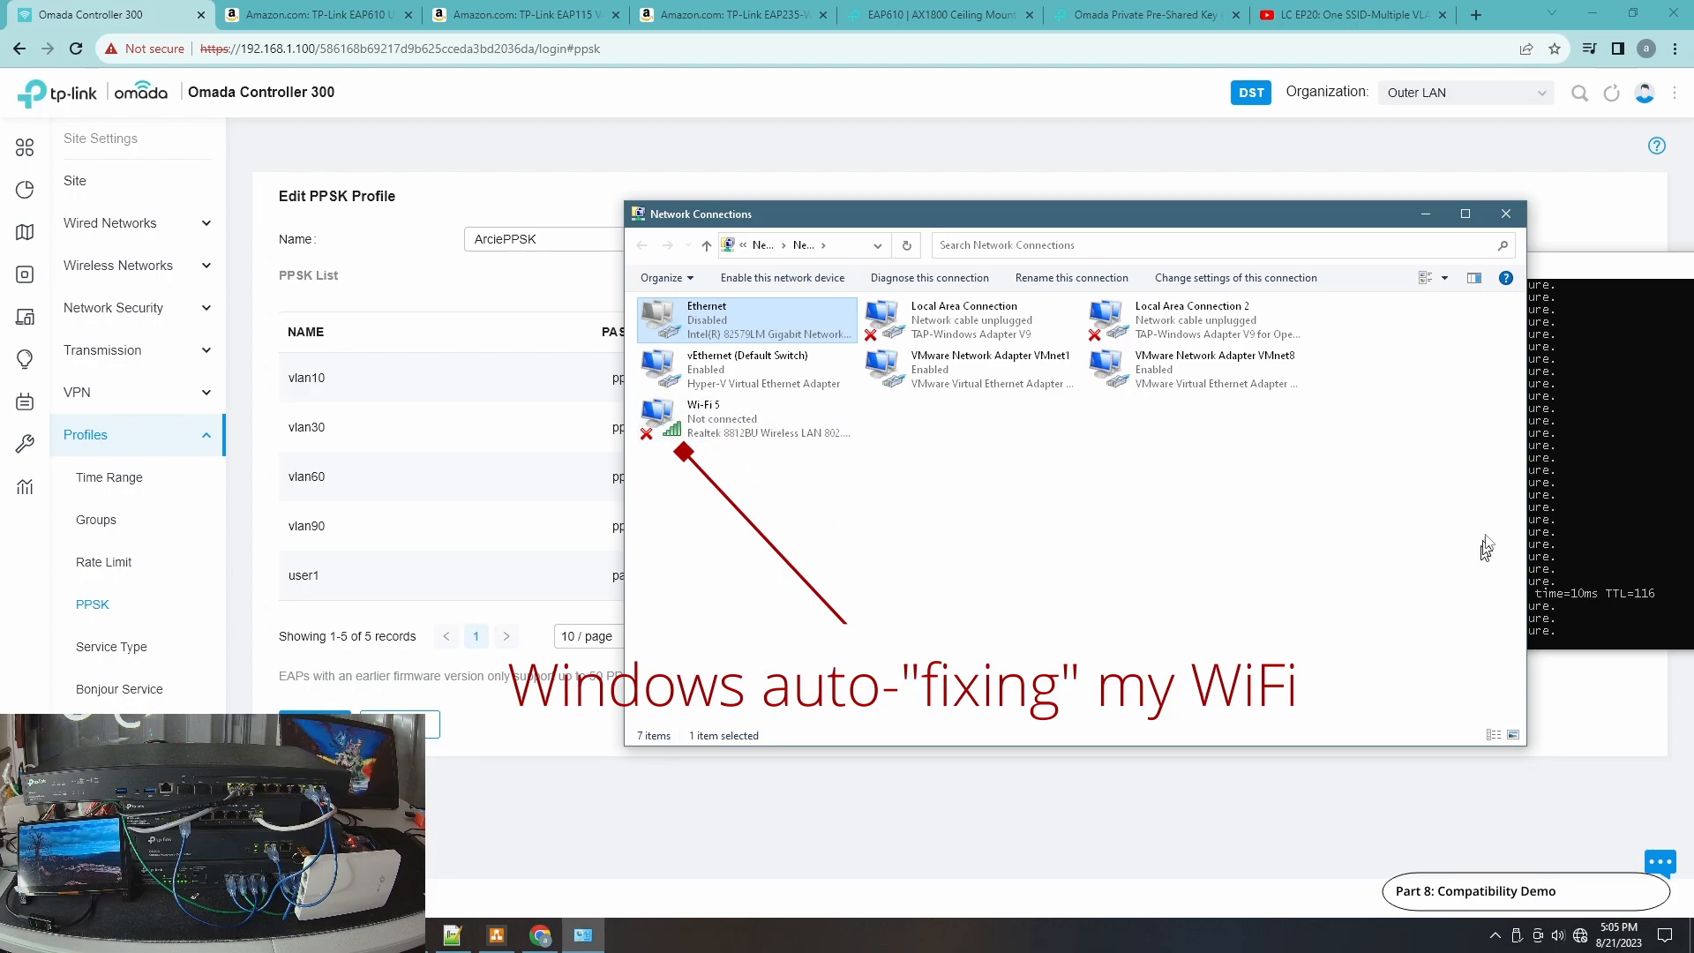
{"action": "left_click", "coordinate": [1591, 393]}
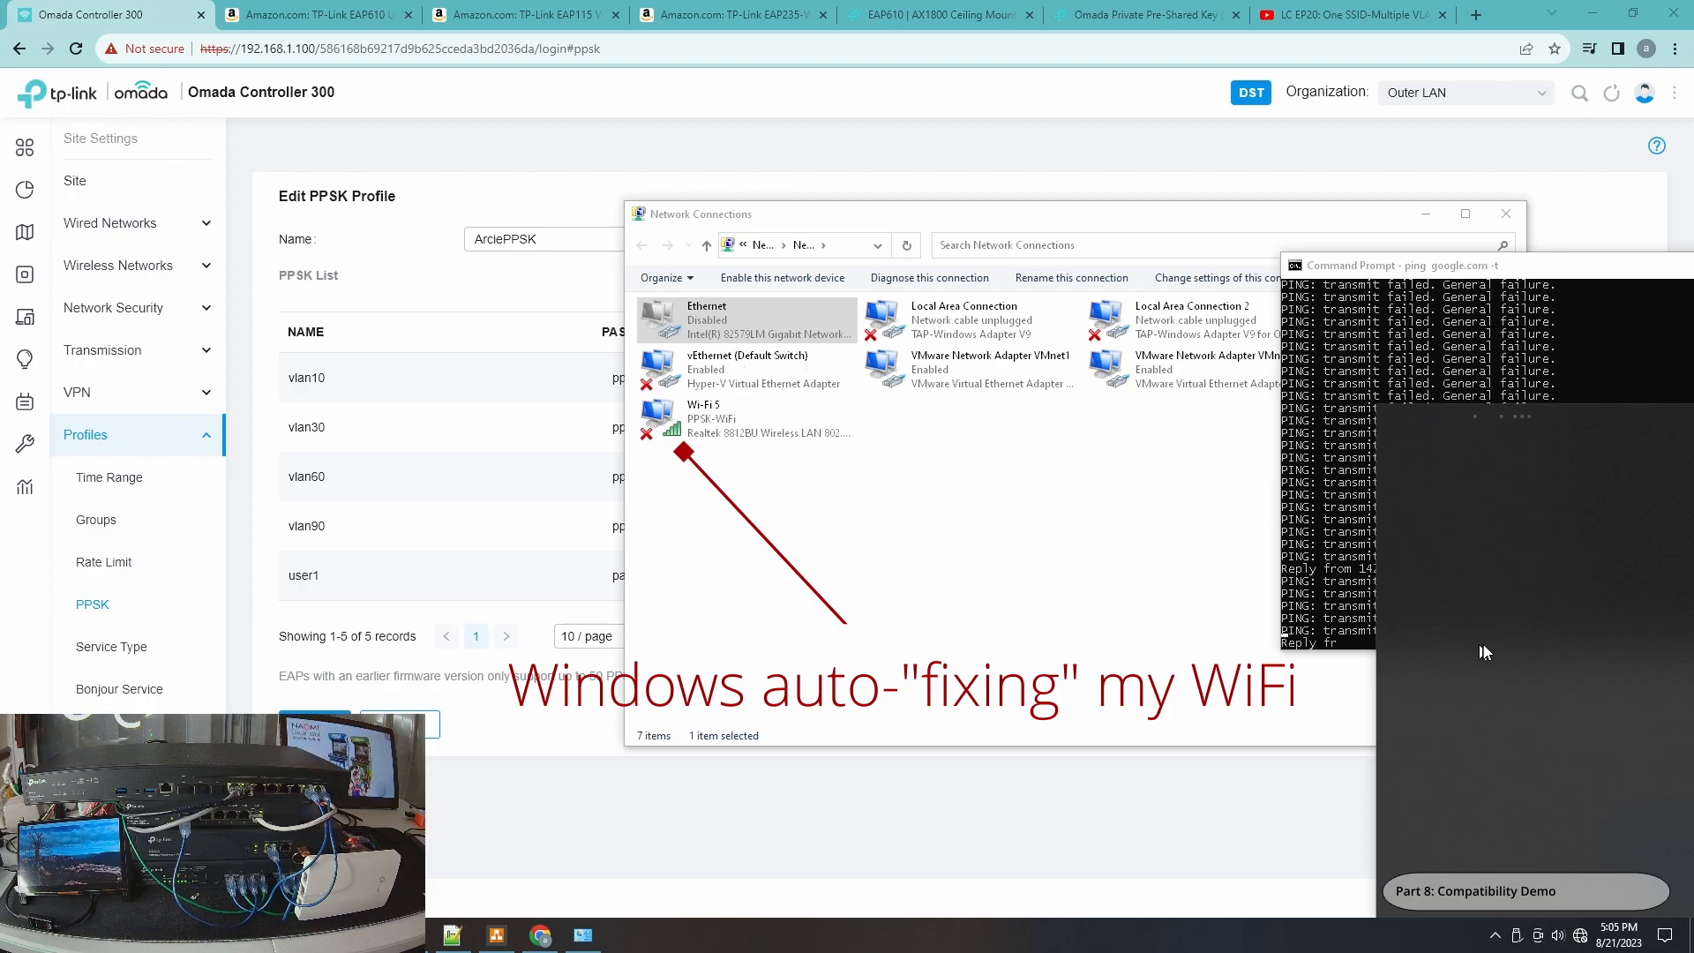
{"action": "left_click", "coordinate": [725, 457]}
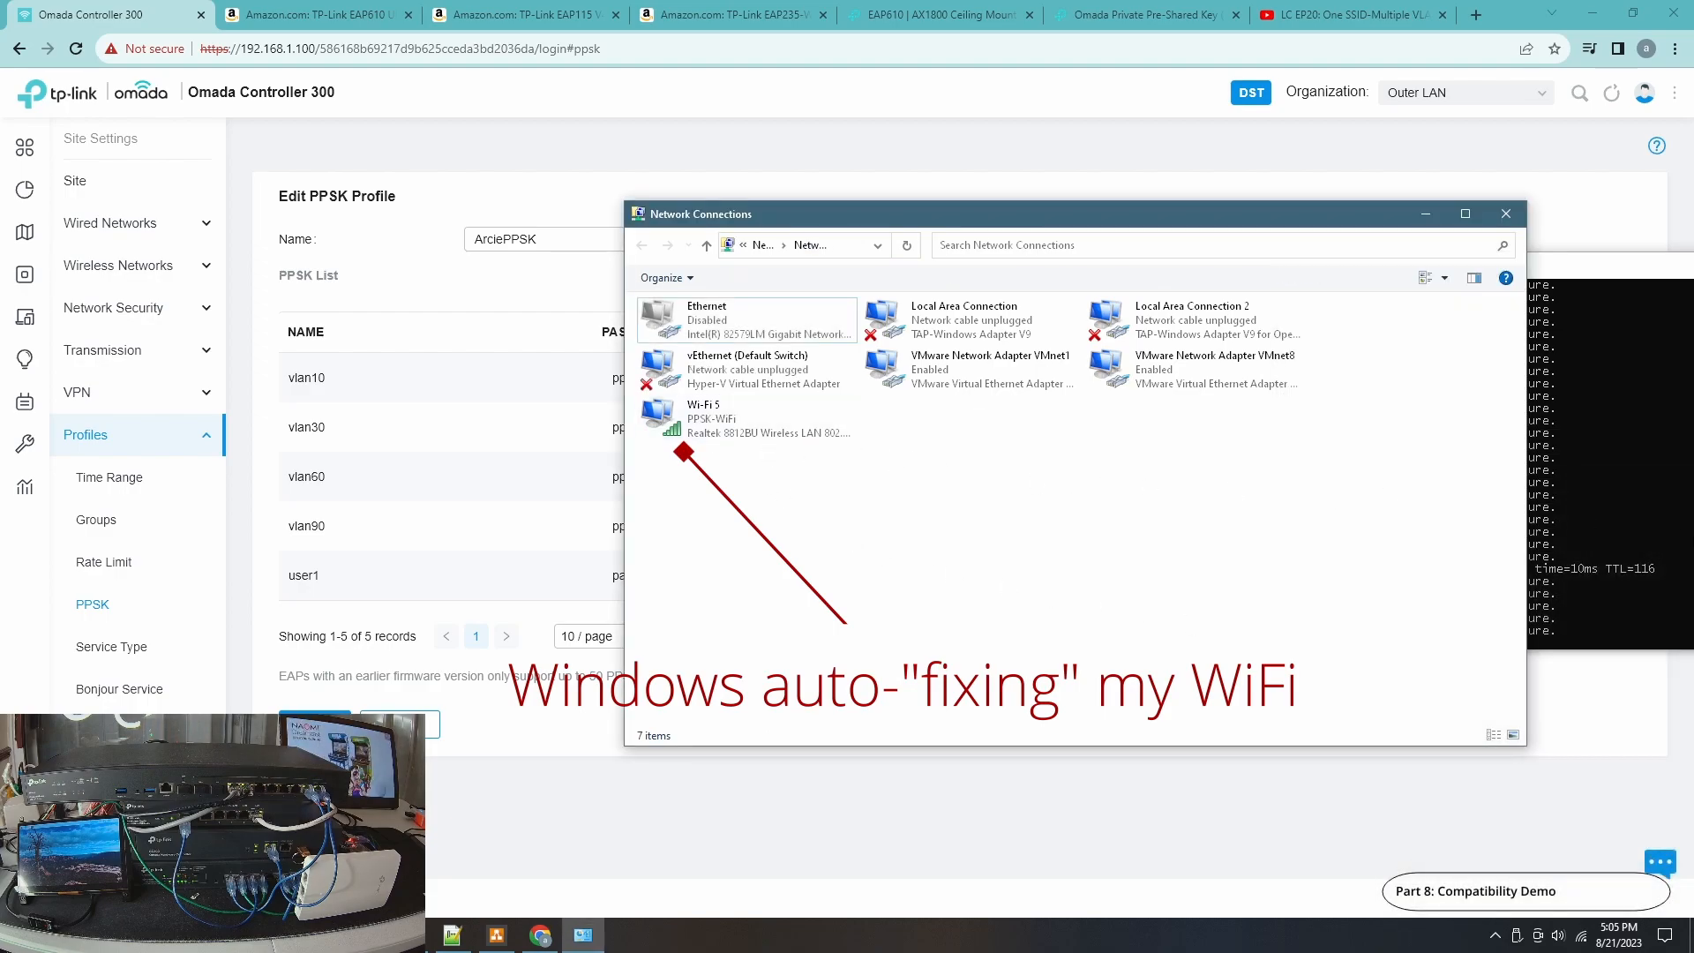
{"action": "left_click", "coordinate": [1576, 508]}
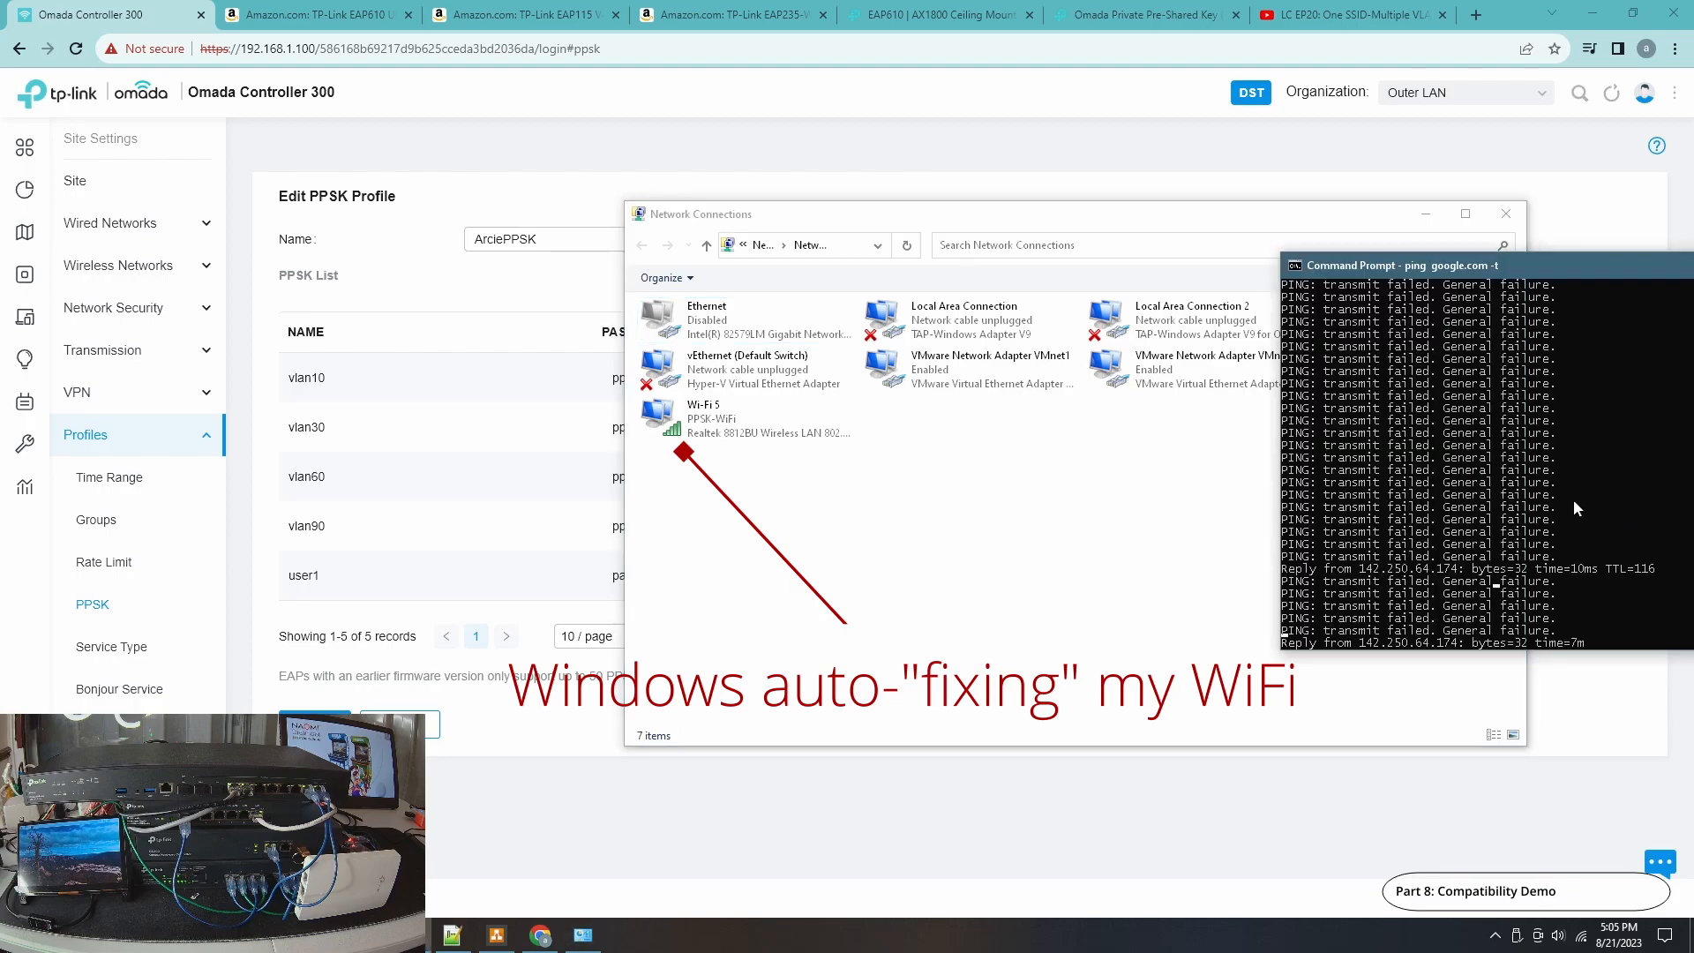
Open the Wi-Fi 5 connection's network details to inspect its addressing, then close them.
{"action": "left_click", "coordinate": [754, 422]}
{"action": "double_click", "coordinate": [734, 425]}
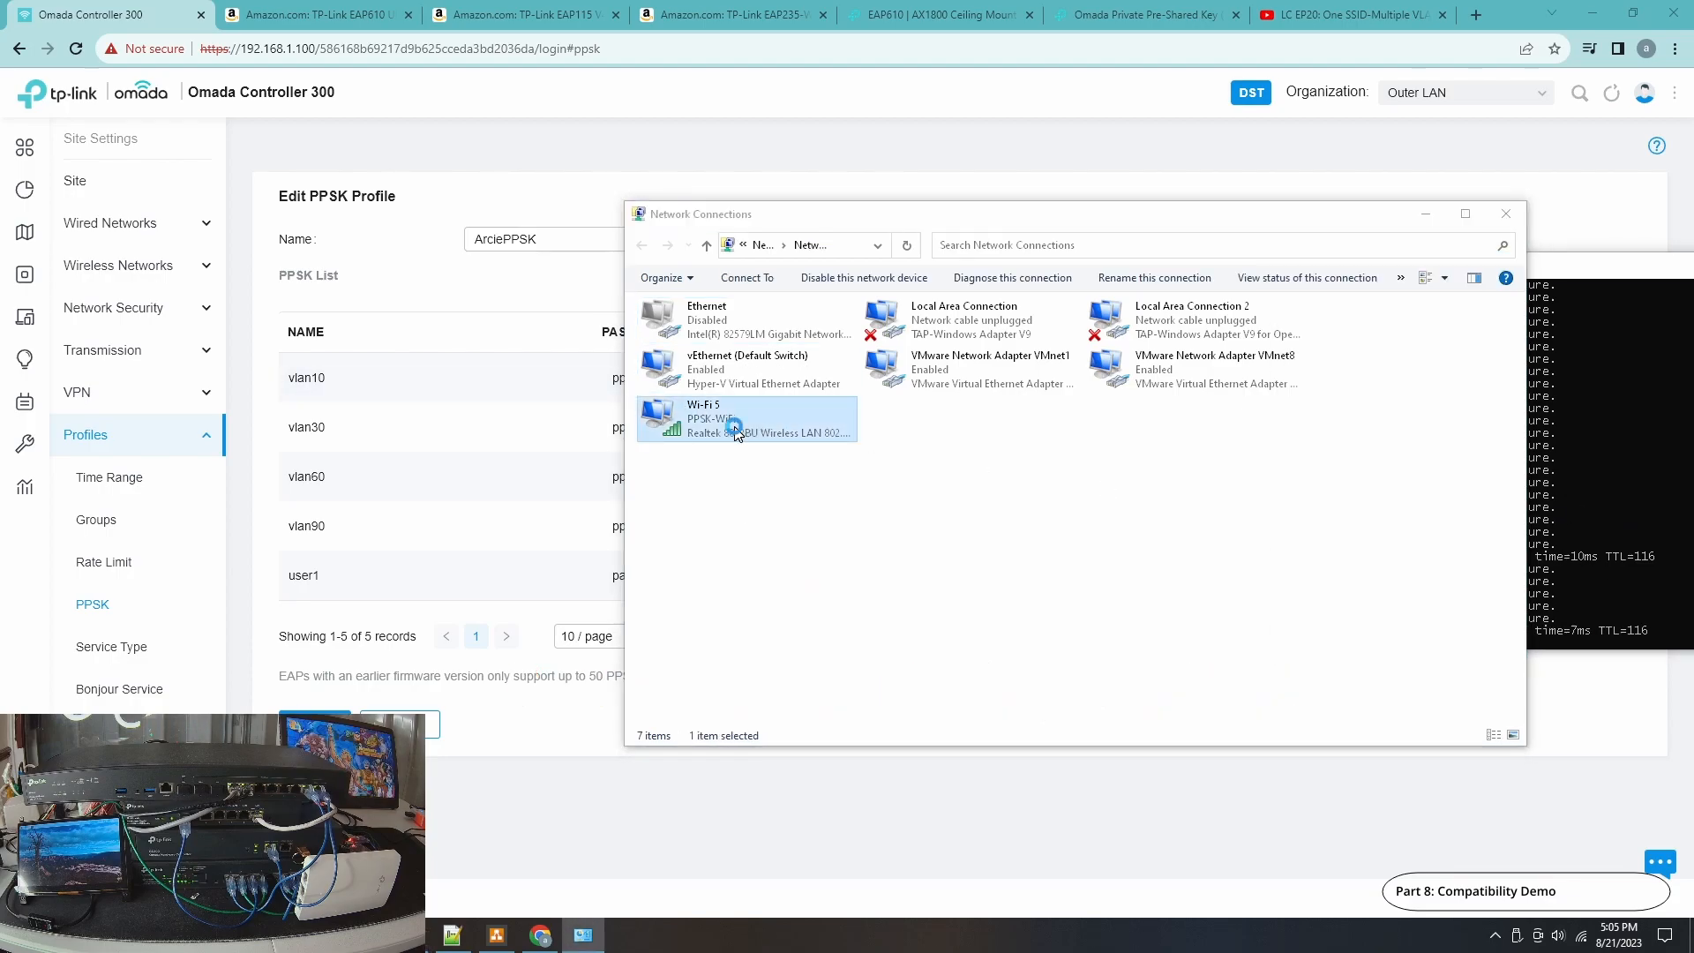
{"action": "left_click_drag", "start_coordinate": [875, 291], "coordinate": [1027, 284]}
{"action": "left_click", "coordinate": [901, 483]}
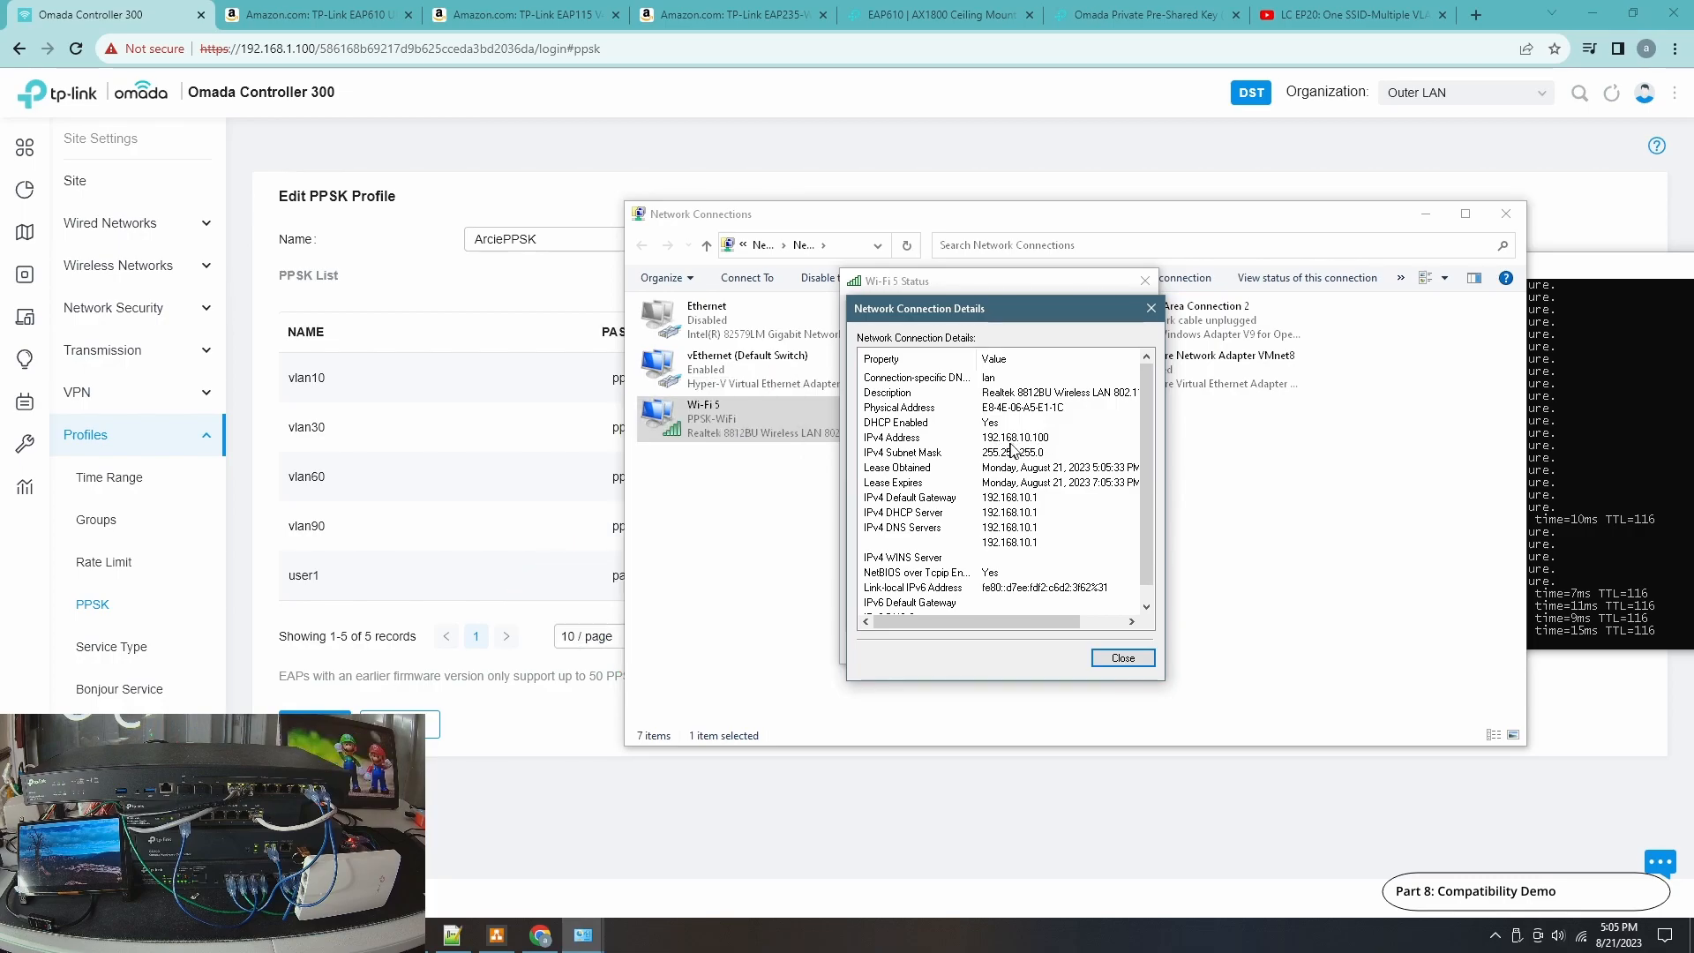
{"action": "left_click", "coordinate": [1117, 658]}
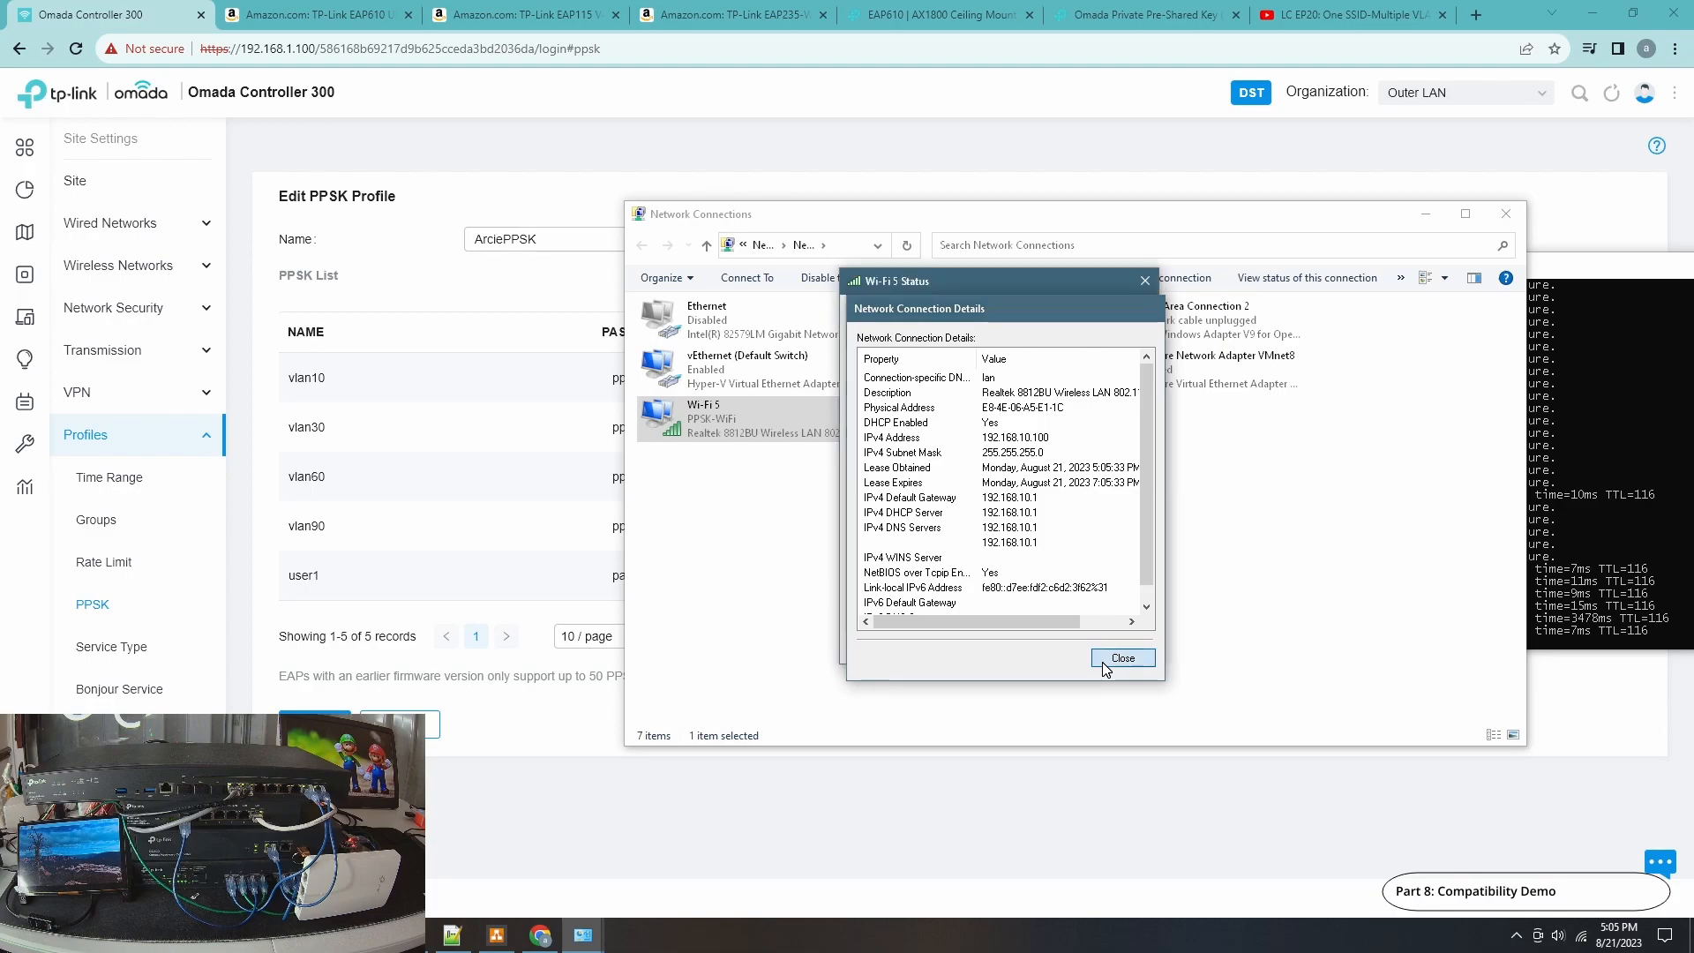
{"action": "left_click", "coordinate": [1117, 650]}
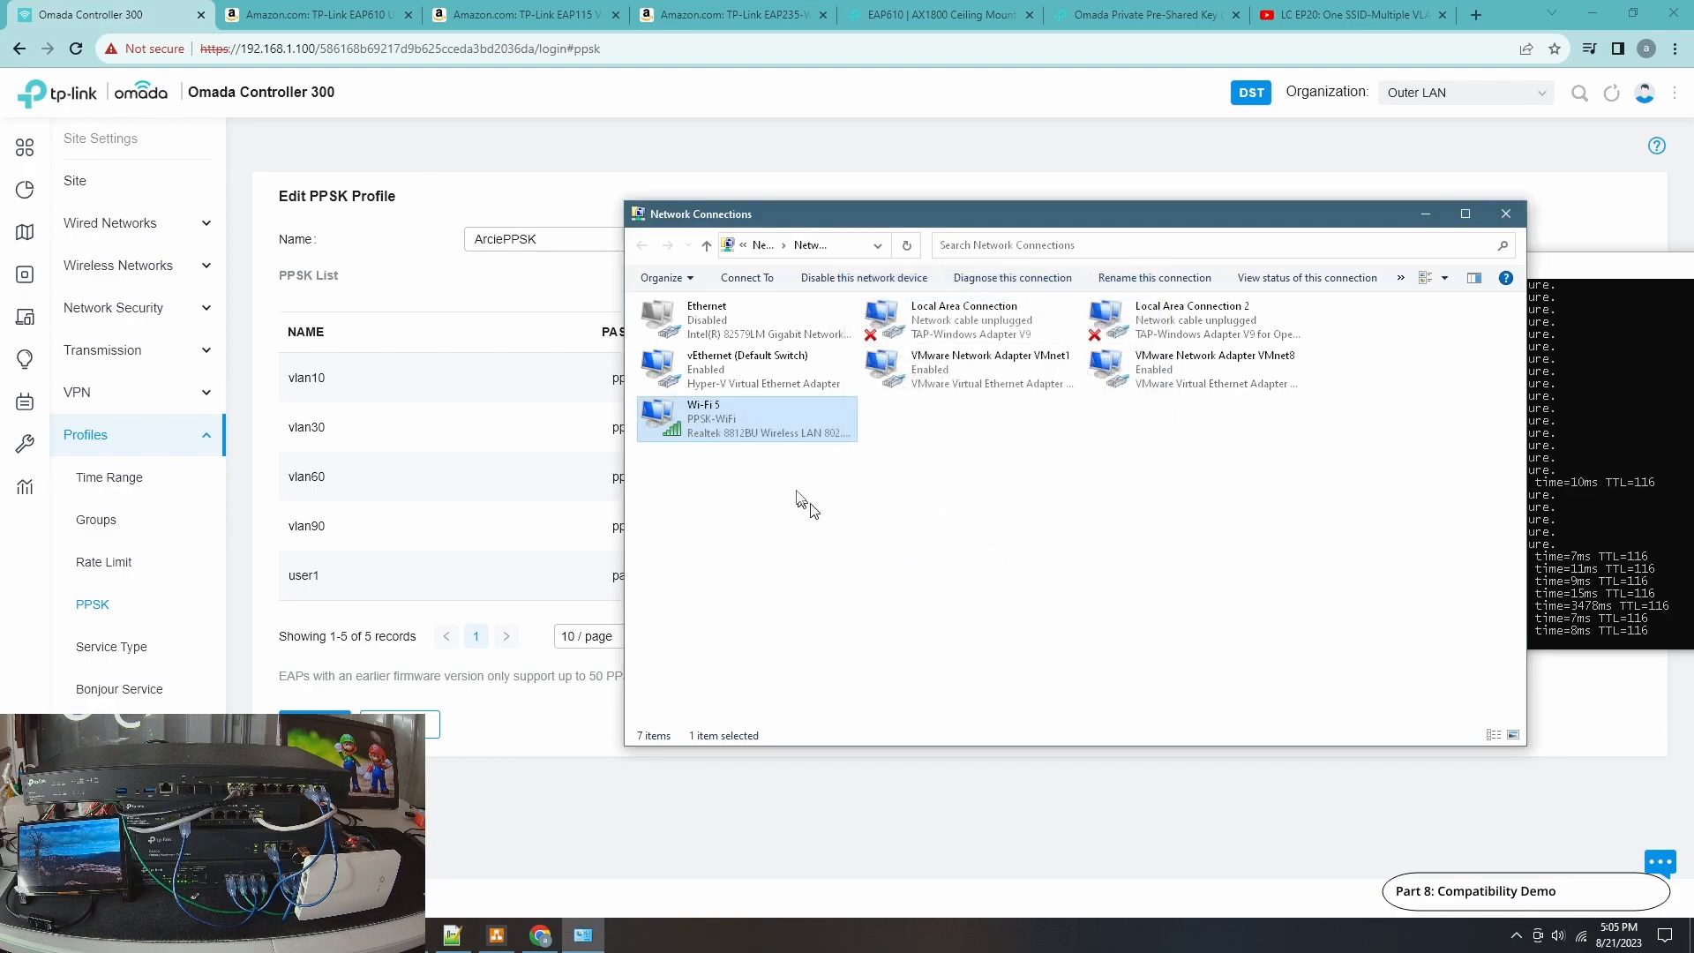
Disconnect the Wi-Fi 5 adapter from PPSK-WiFi.
{"action": "right_click", "coordinate": [764, 439]}
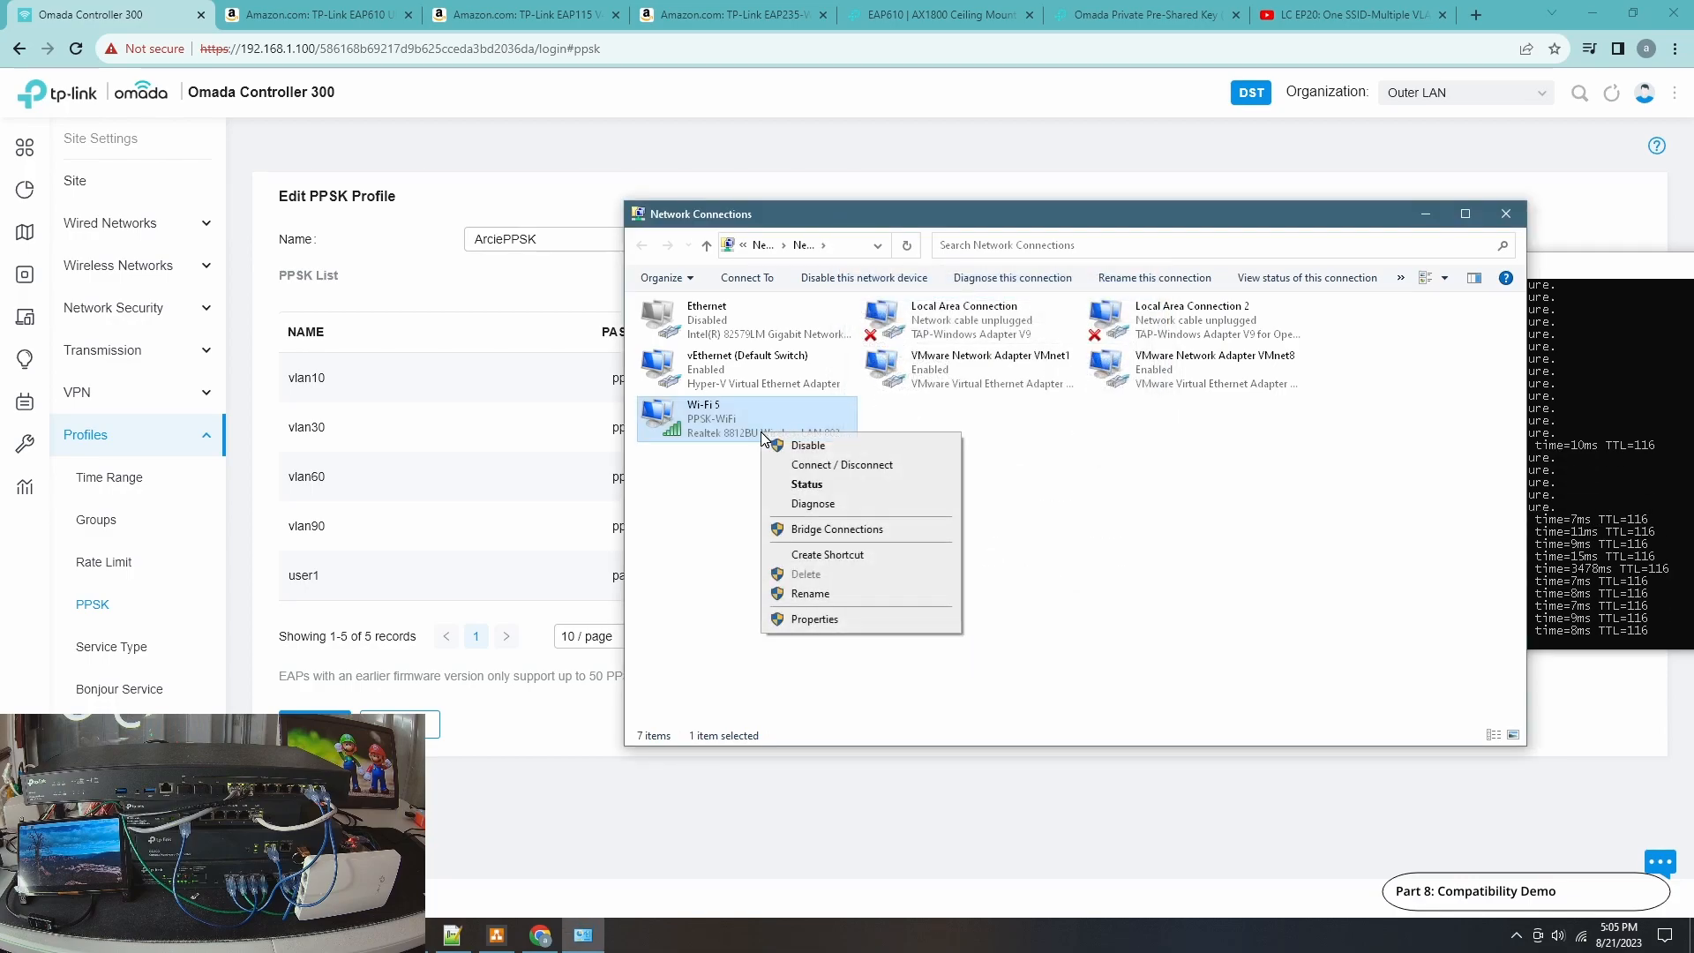
{"action": "left_click", "coordinate": [802, 464]}
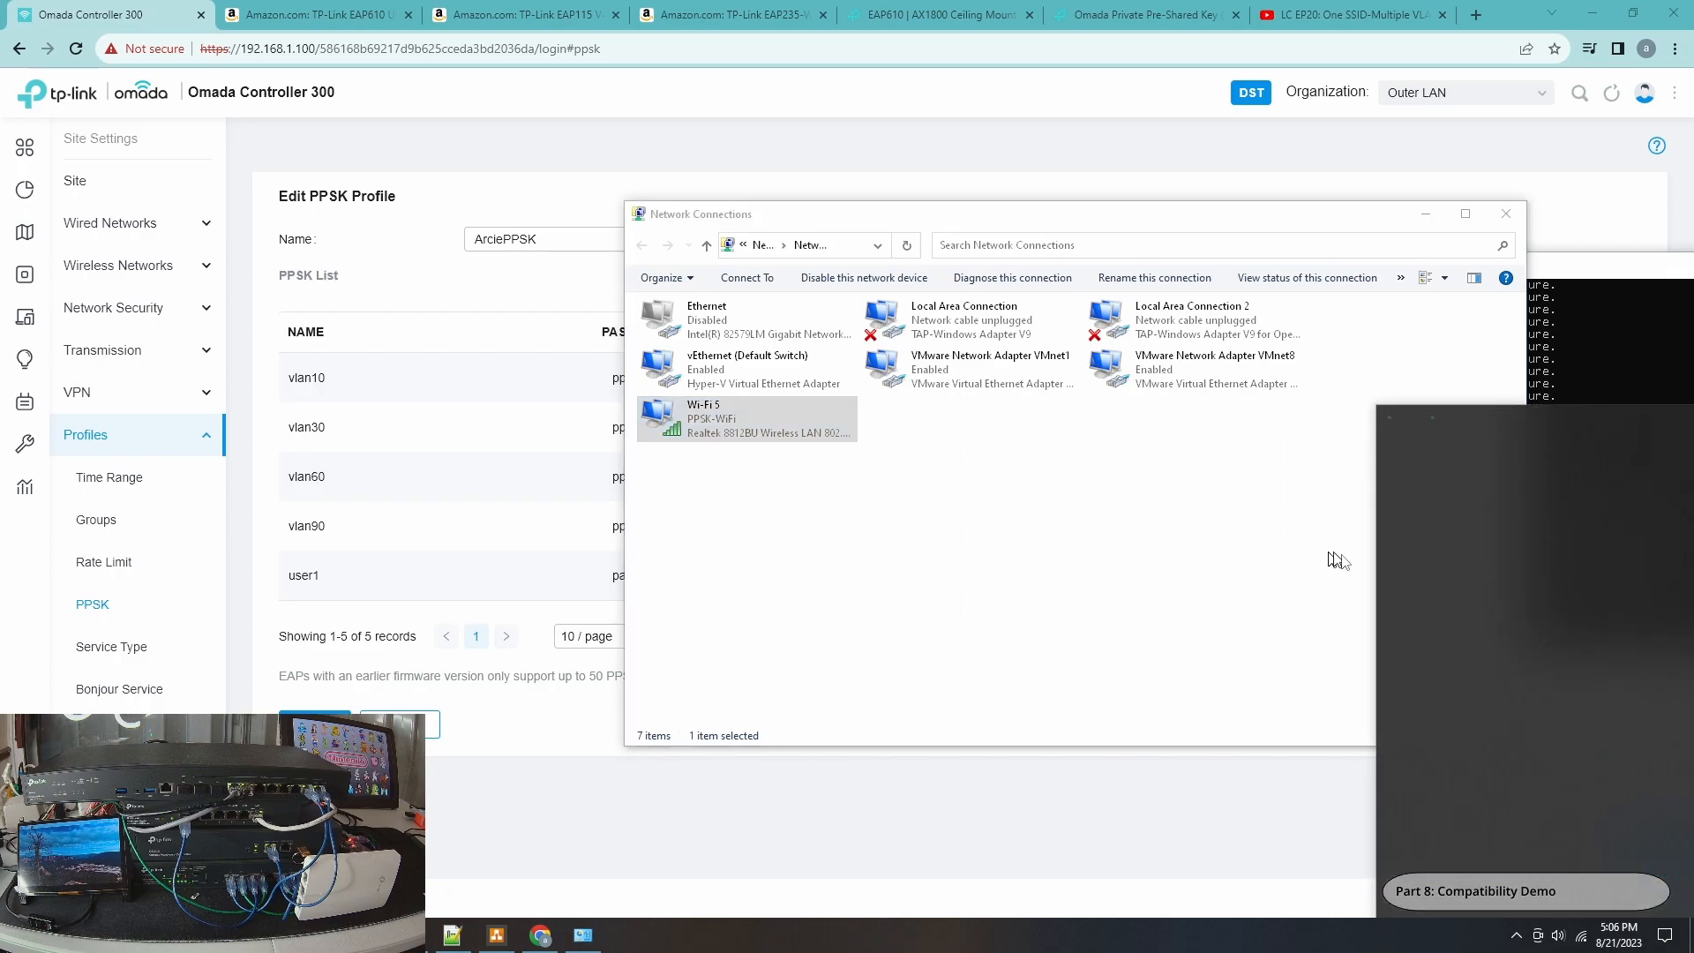
{"action": "left_click", "coordinate": [1594, 515]}
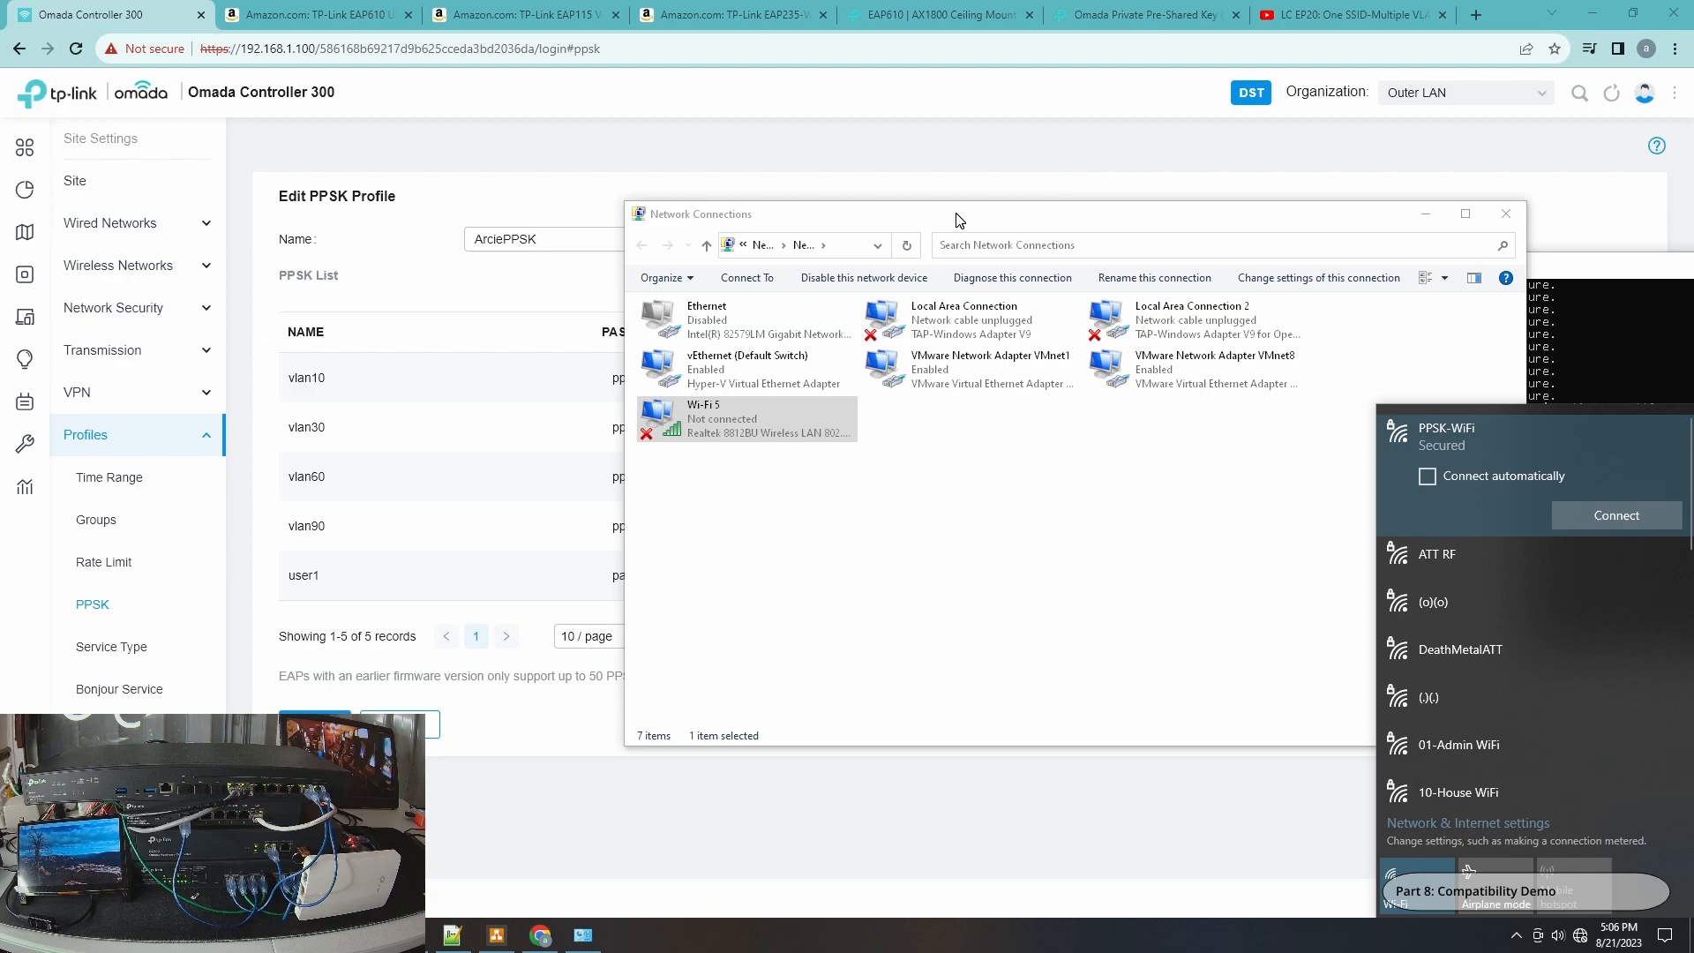
{"action": "left_click_drag", "start_coordinate": [957, 216], "coordinate": [1066, 222]}
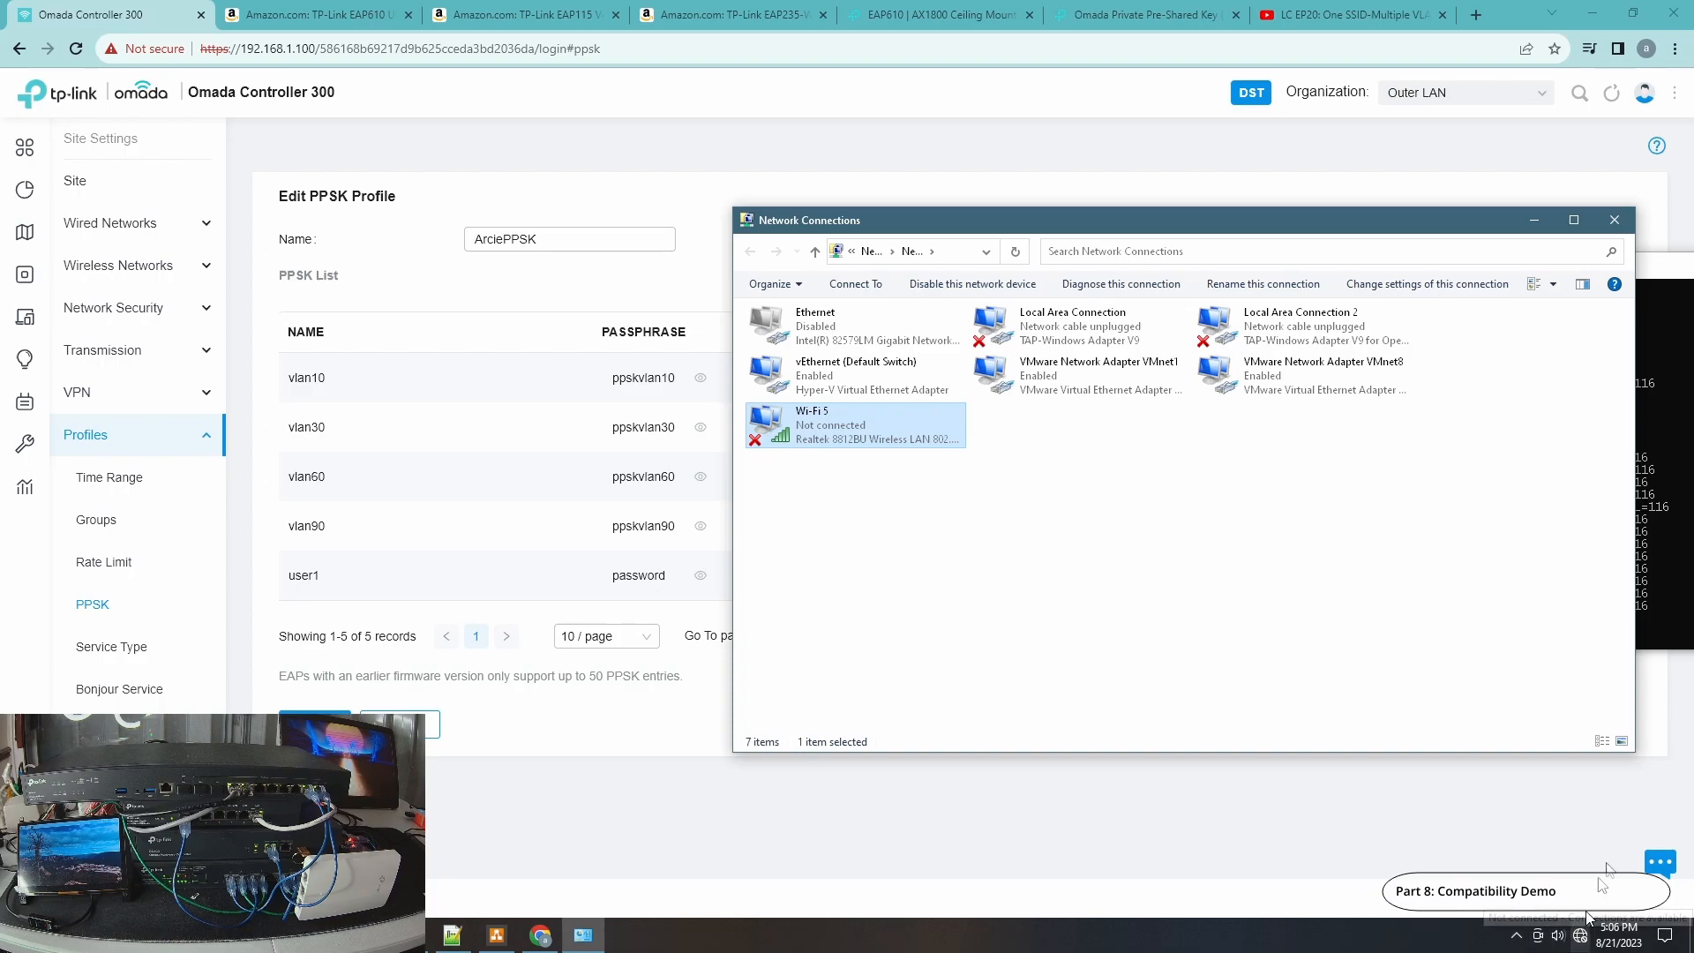
{"action": "left_click", "coordinate": [1648, 556]}
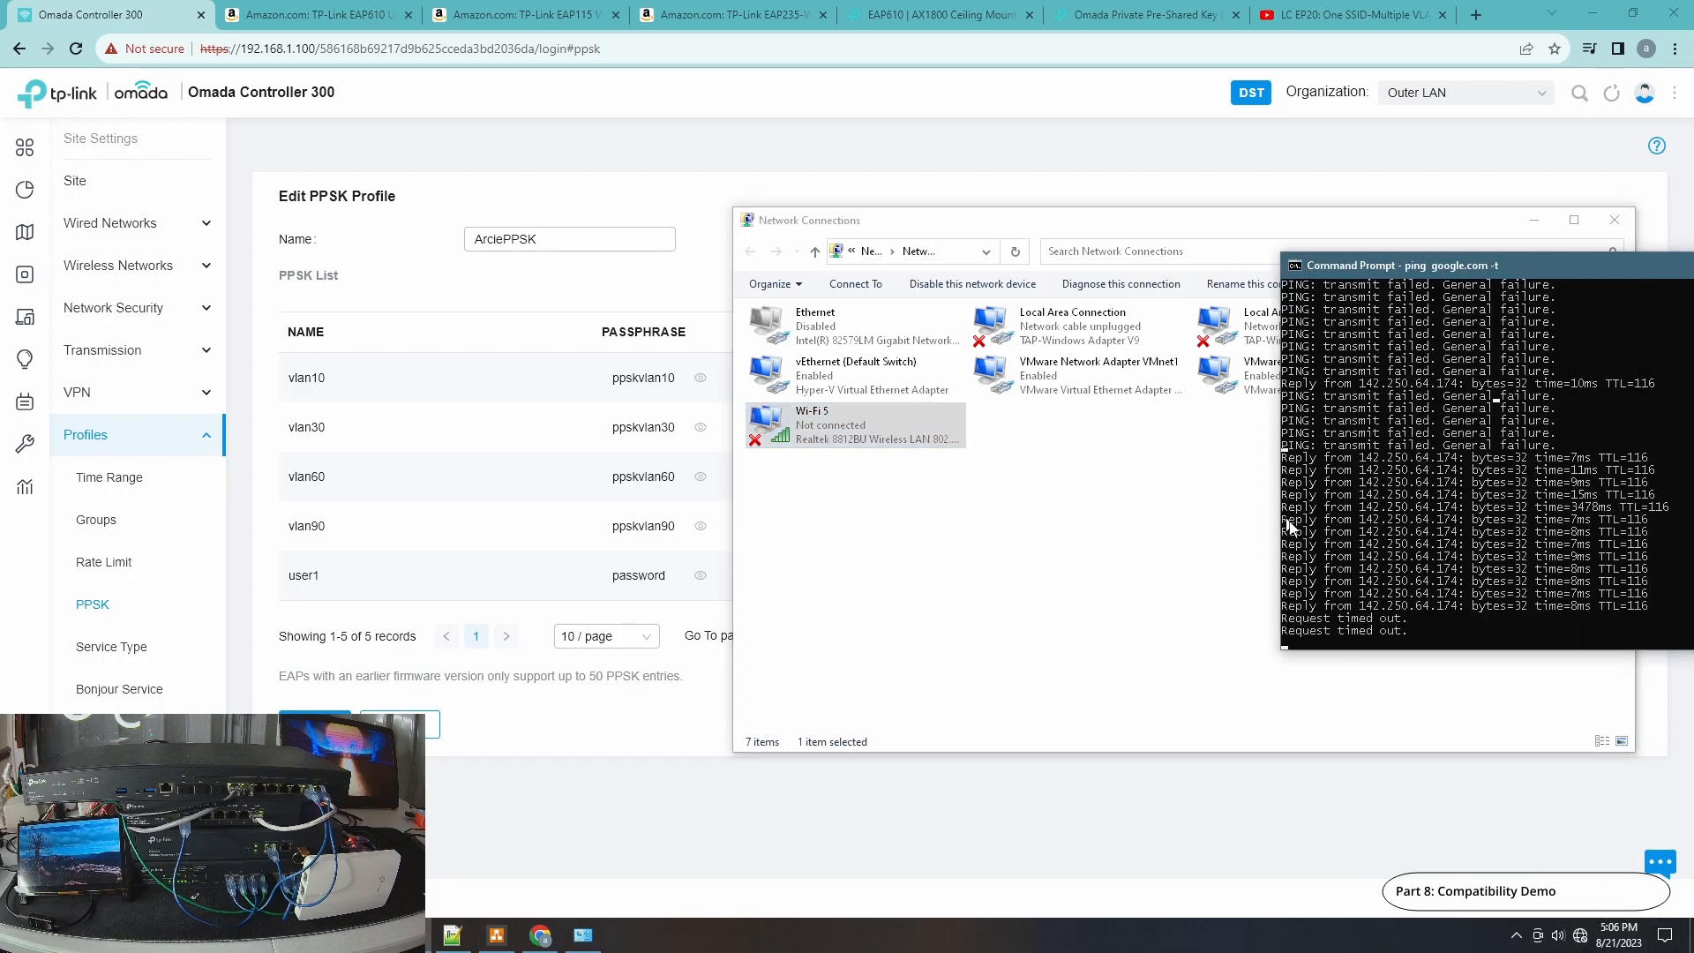
Forget the saved PPSK-WiFi network and start connecting to it again without automatic connection.
{"action": "left_click", "coordinate": [1580, 937]}
{"action": "left_click", "coordinate": [1453, 436]}
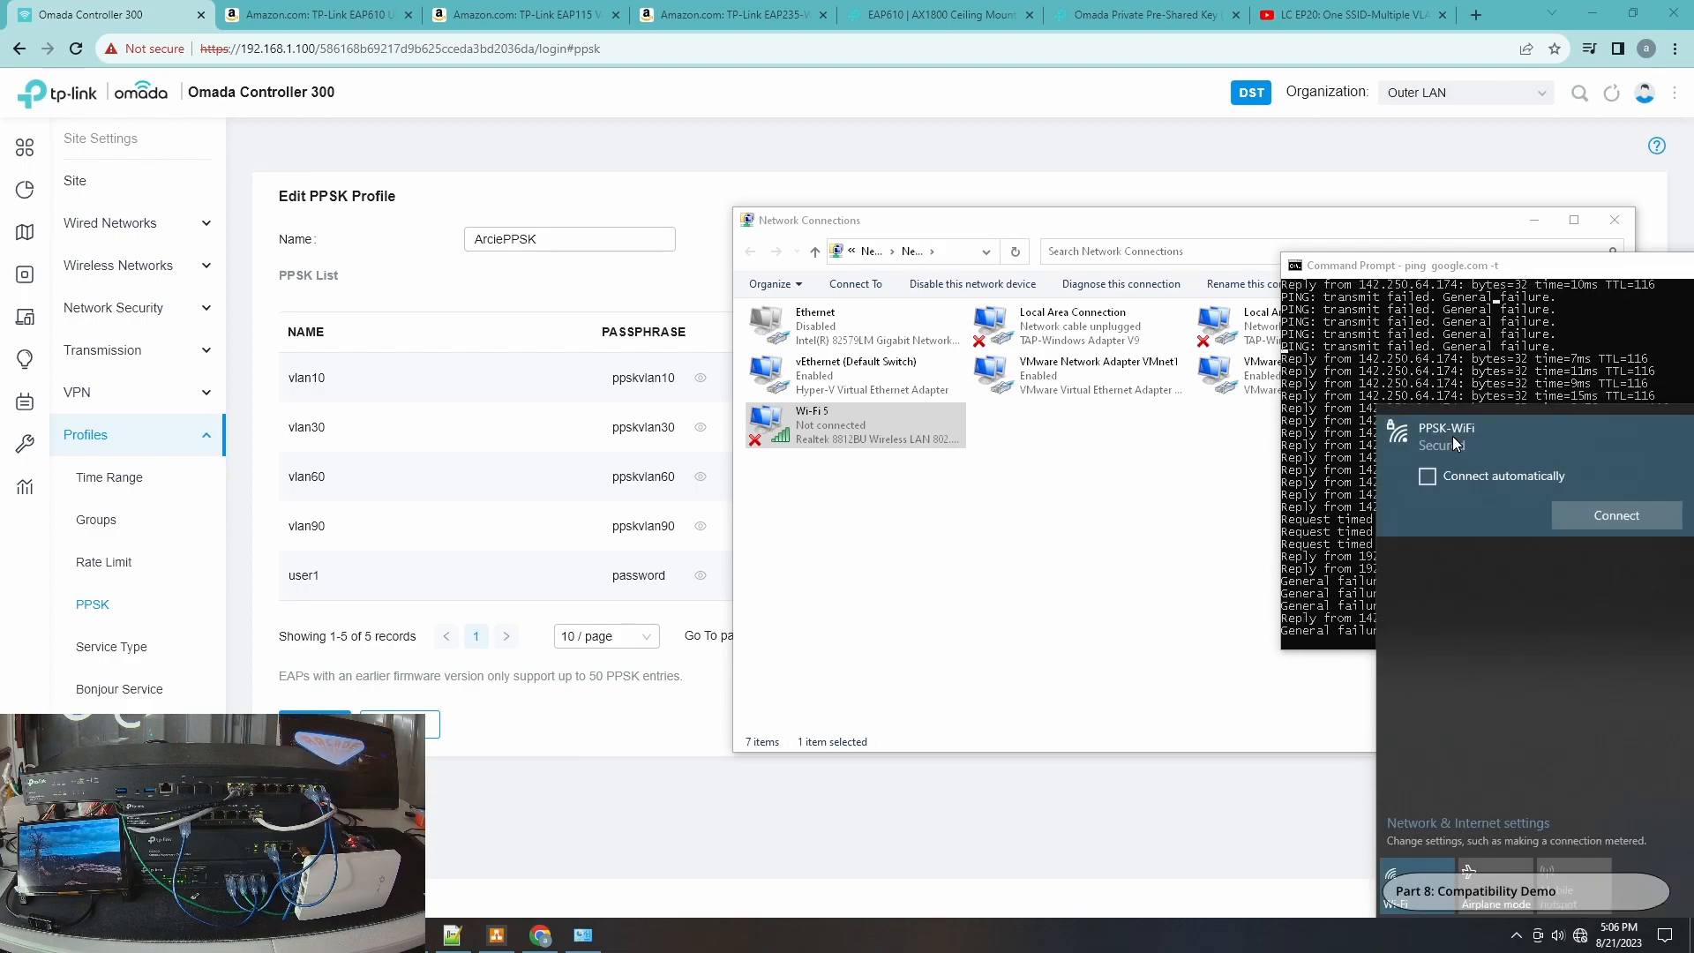
{"action": "right_click", "coordinate": [1453, 441]}
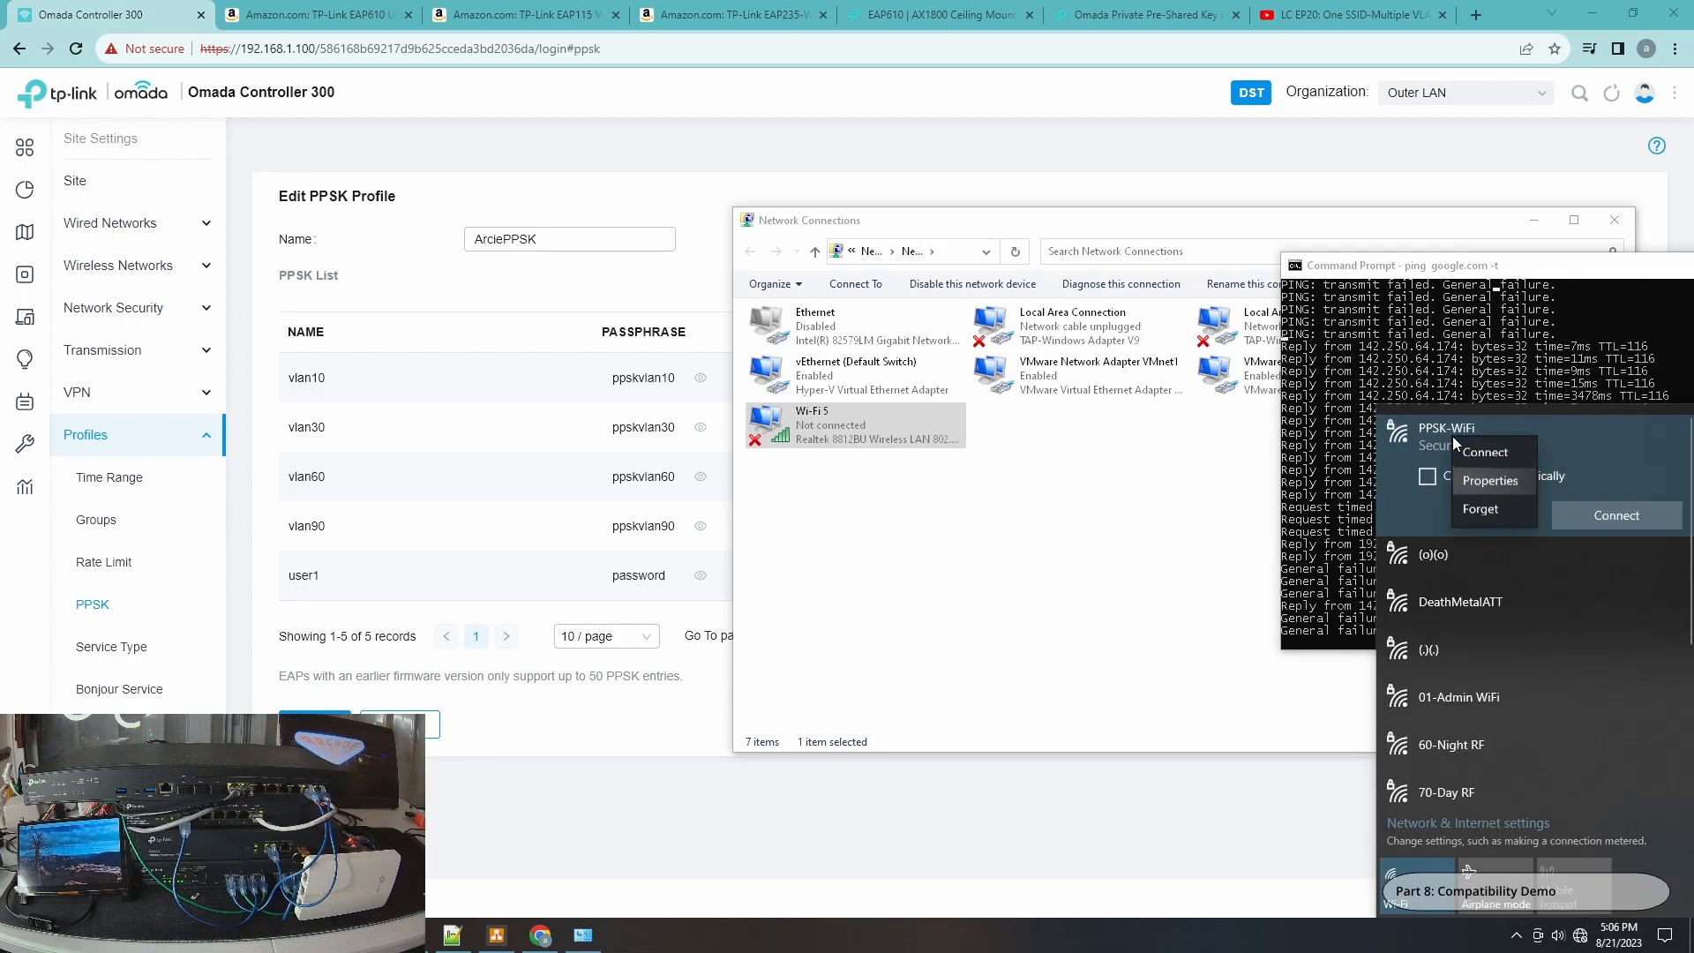
{"action": "left_click", "coordinate": [1481, 511]}
{"action": "left_click_drag", "start_coordinate": [1692, 518], "coordinate": [1690, 666]}
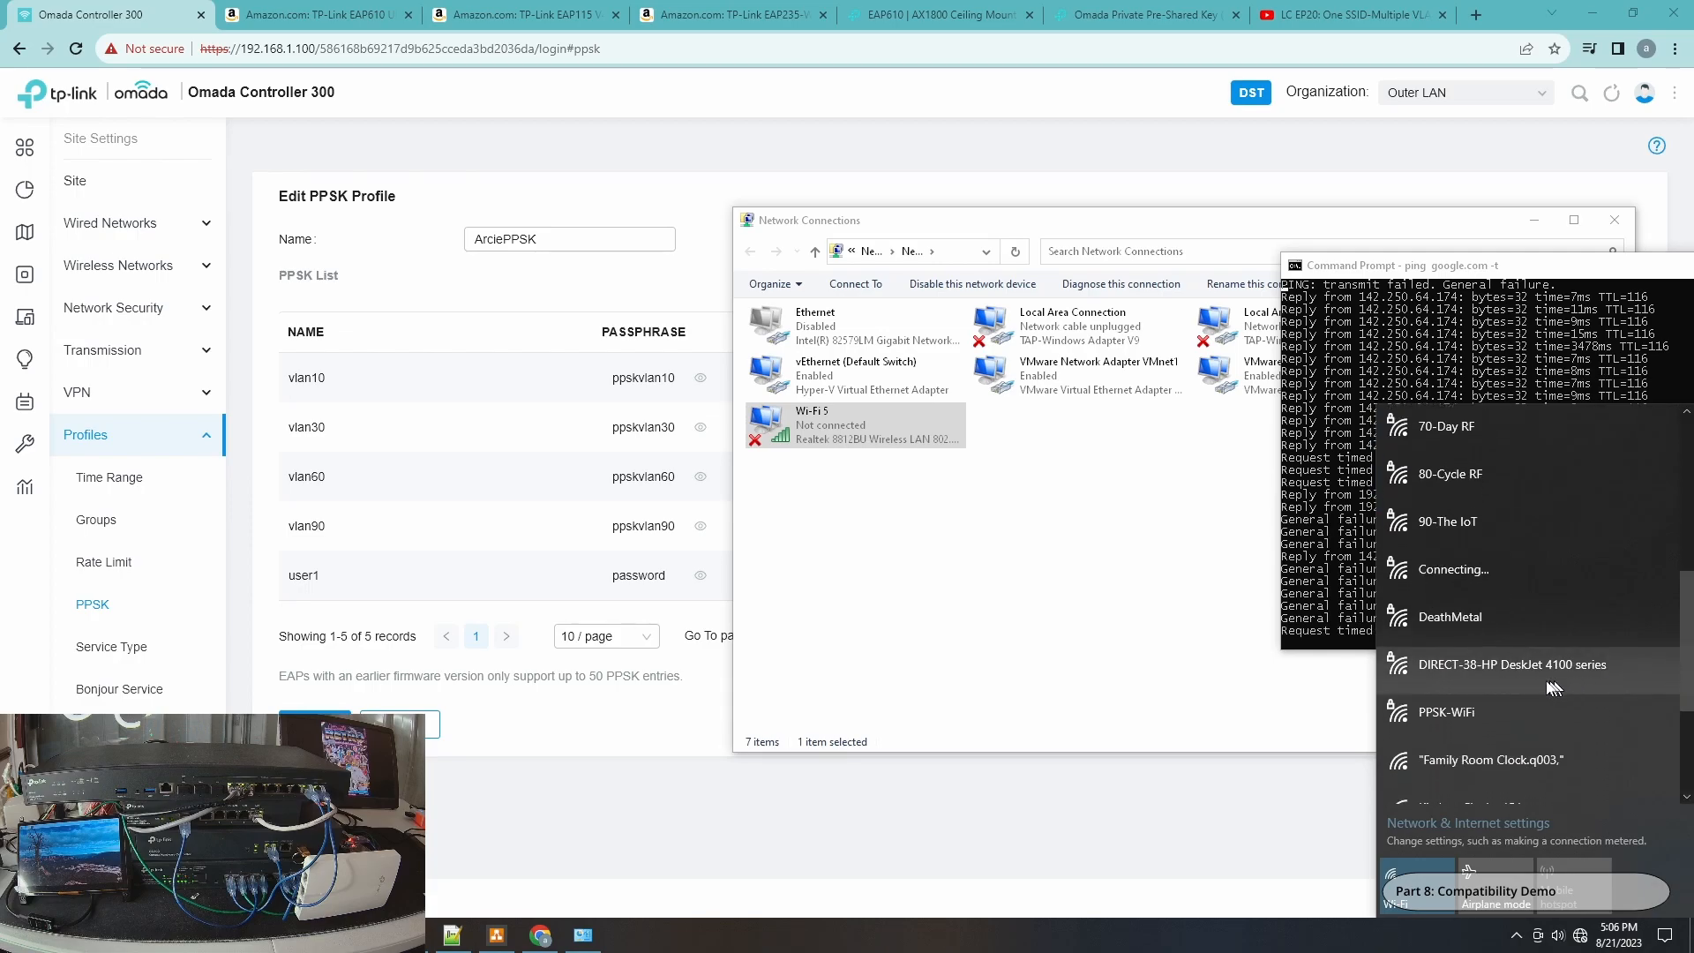
{"action": "left_click", "coordinate": [1489, 712]}
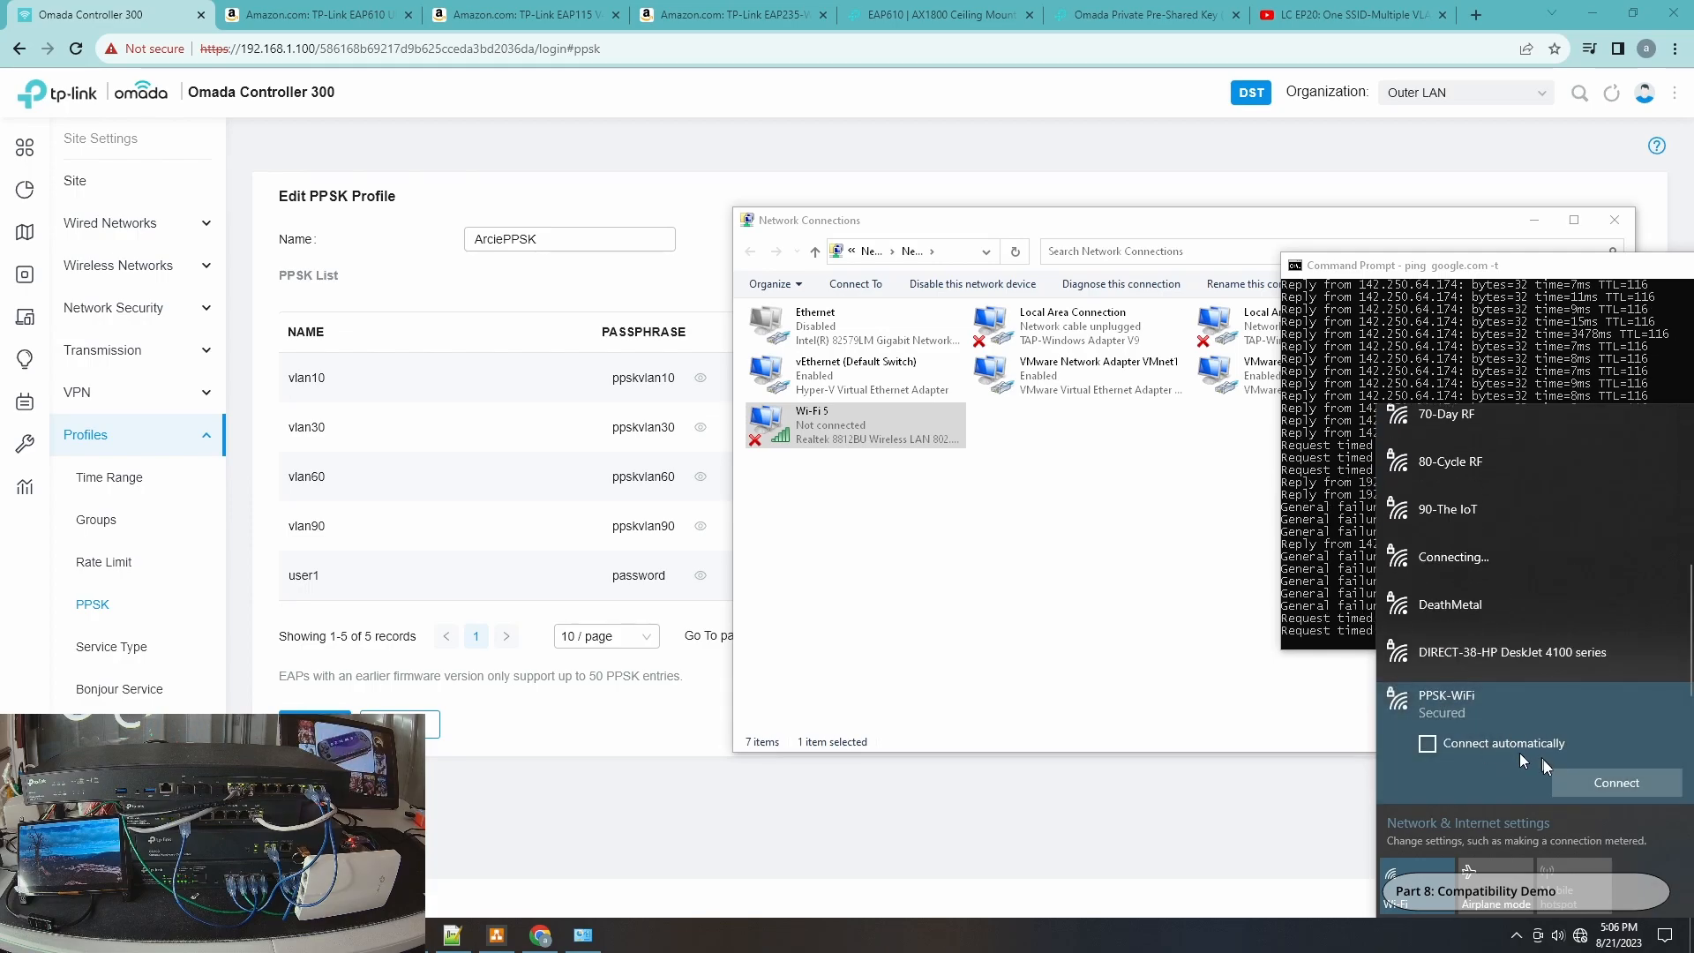
{"action": "left_click", "coordinate": [1595, 778]}
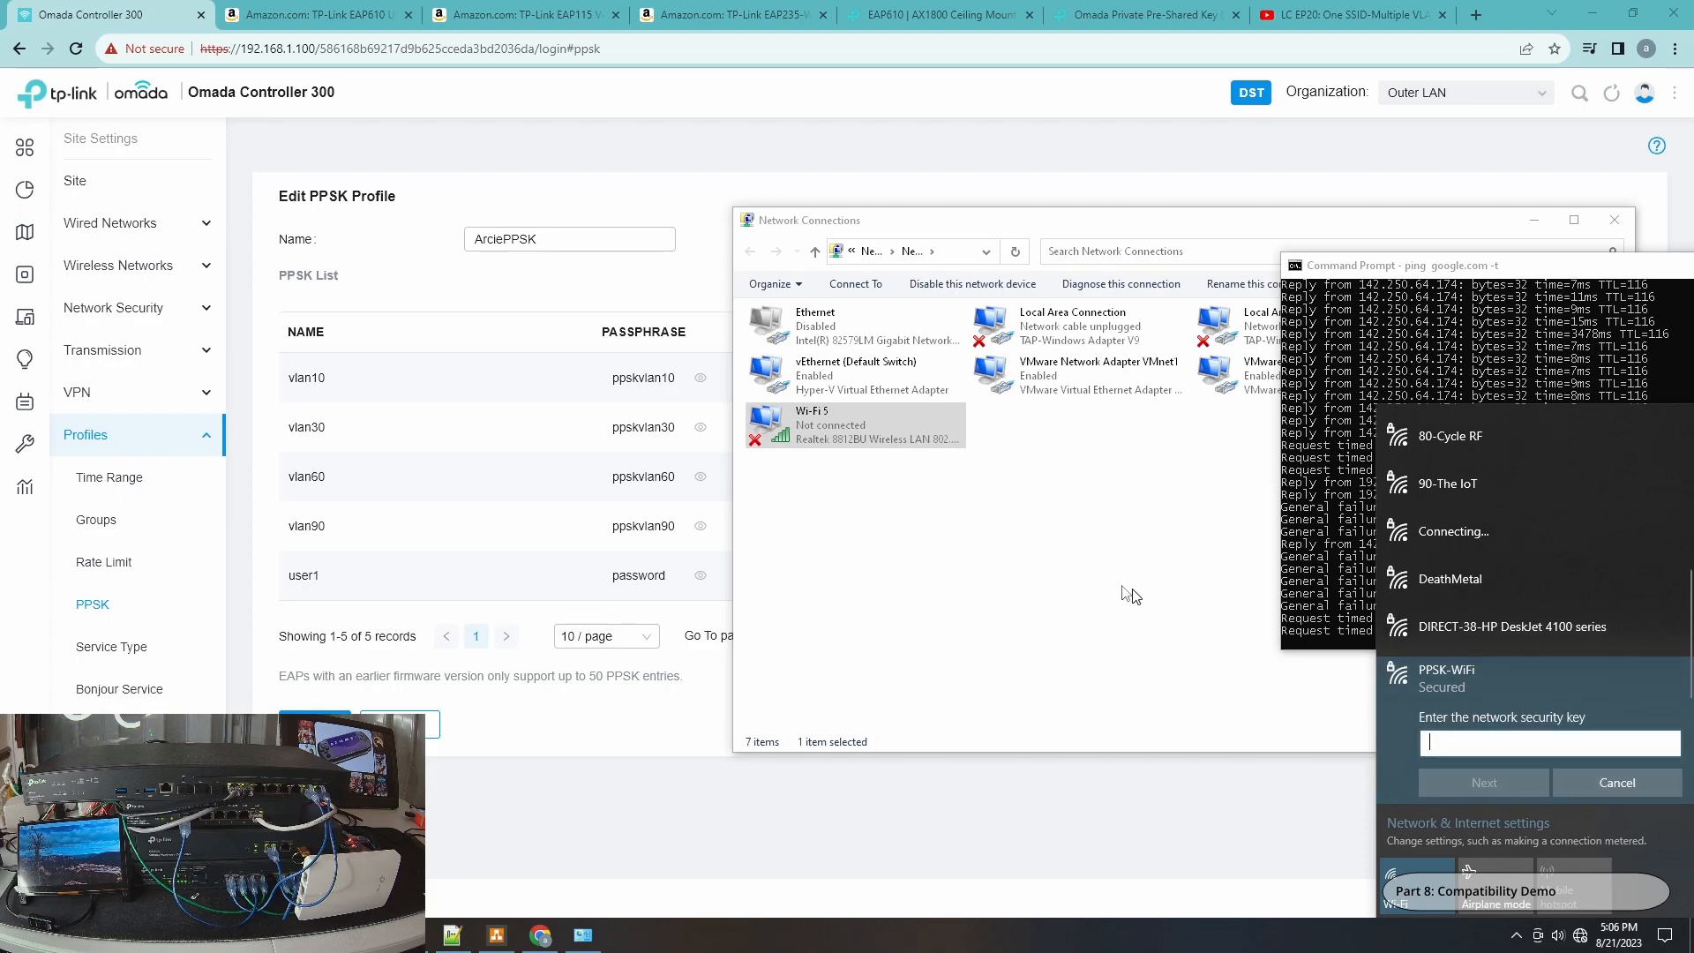
Copy the vlan30 passphrase from the ArciePPSK profile's PPSK list.
{"action": "left_click_drag", "start_coordinate": [616, 432], "coordinate": [666, 435]}
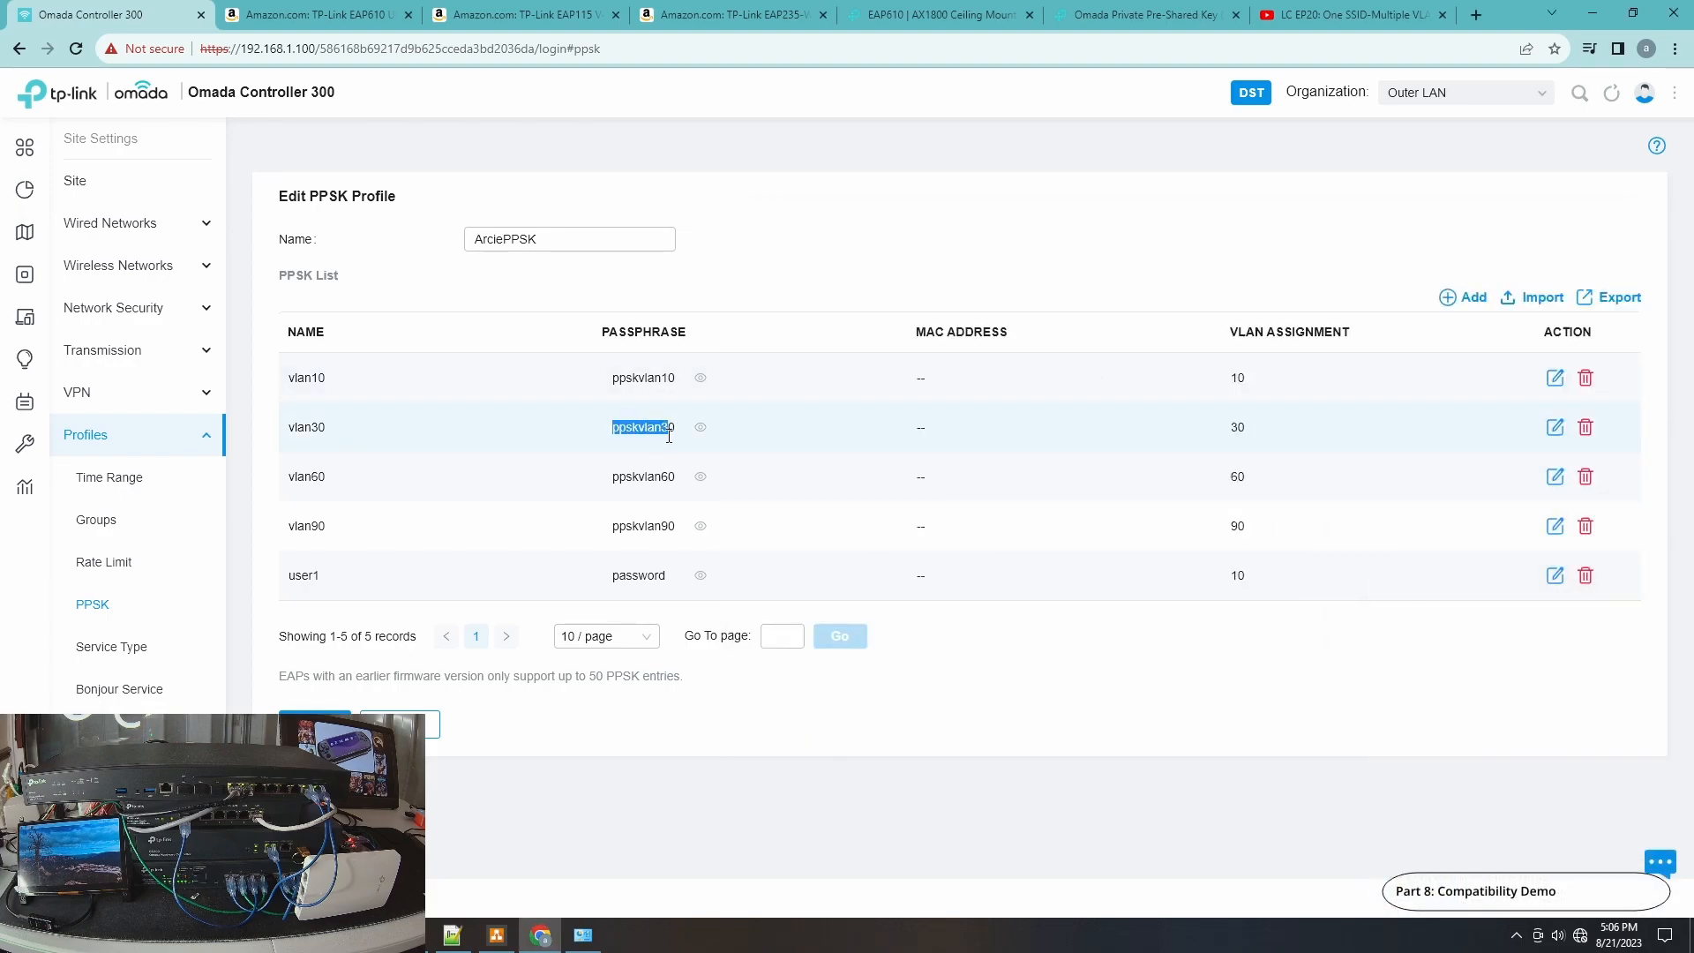
{"action": "right_click", "coordinate": [664, 436]}
{"action": "left_click", "coordinate": [697, 446]}
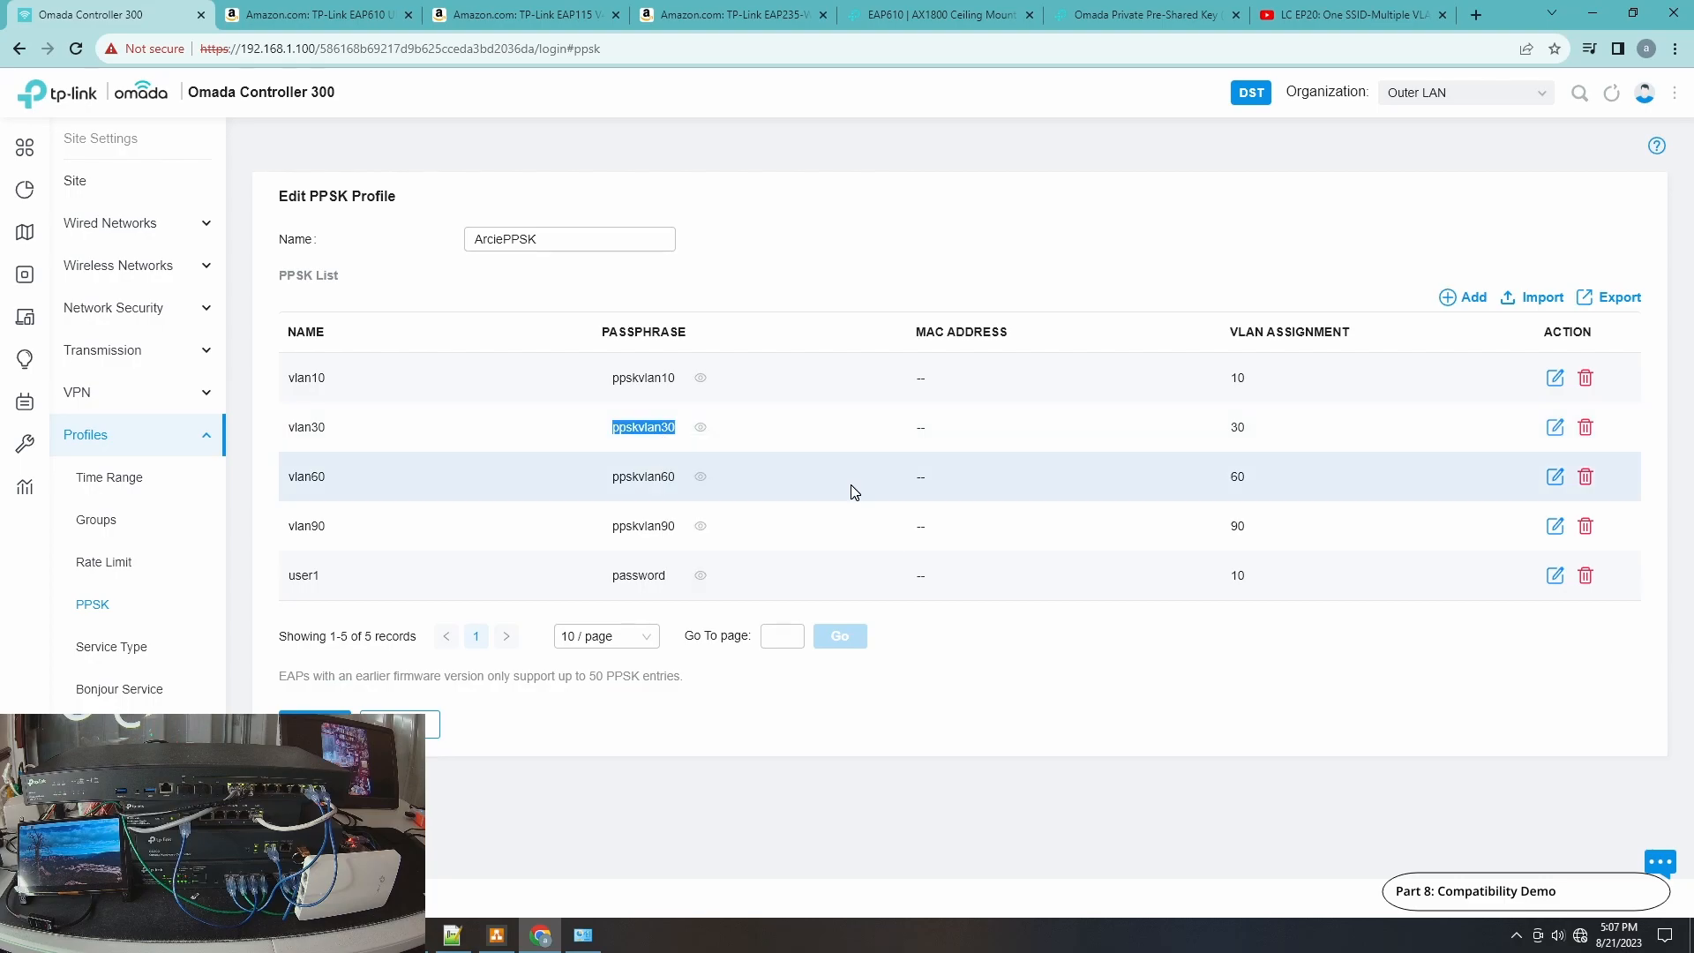
Connect to PPSK-WiFi by pasting the vlan30 passphrase as the network security key and allow network discovery.
{"action": "left_click", "coordinate": [1580, 935]}
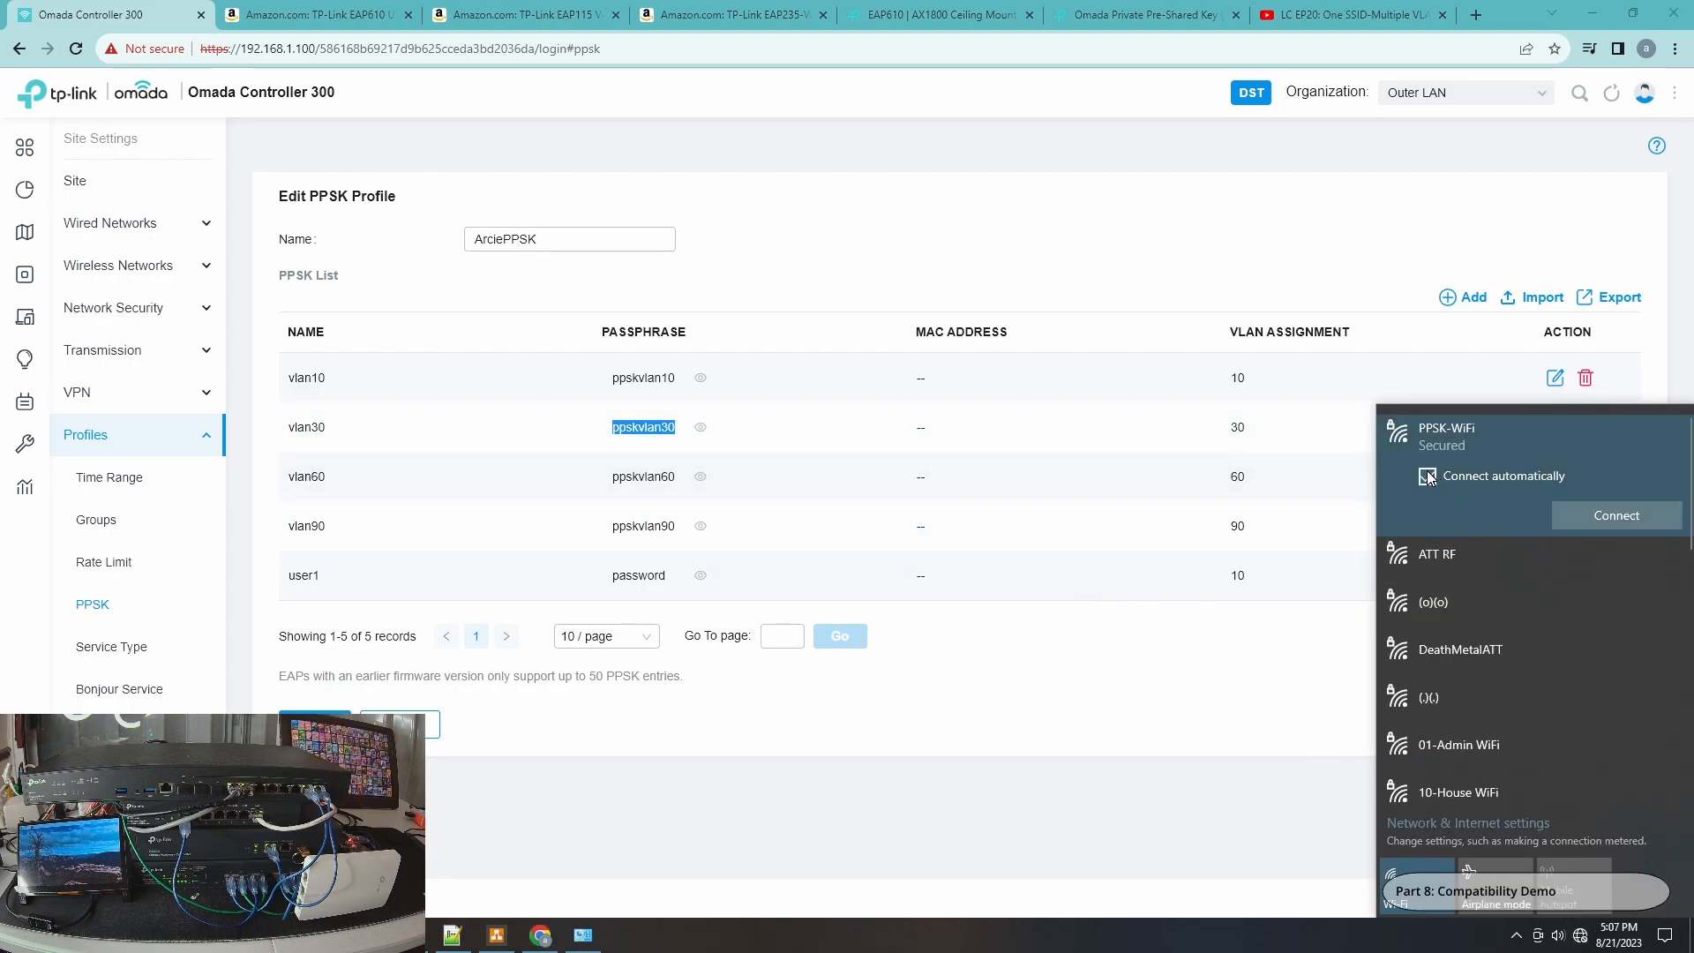
{"action": "left_click", "coordinate": [1608, 519]}
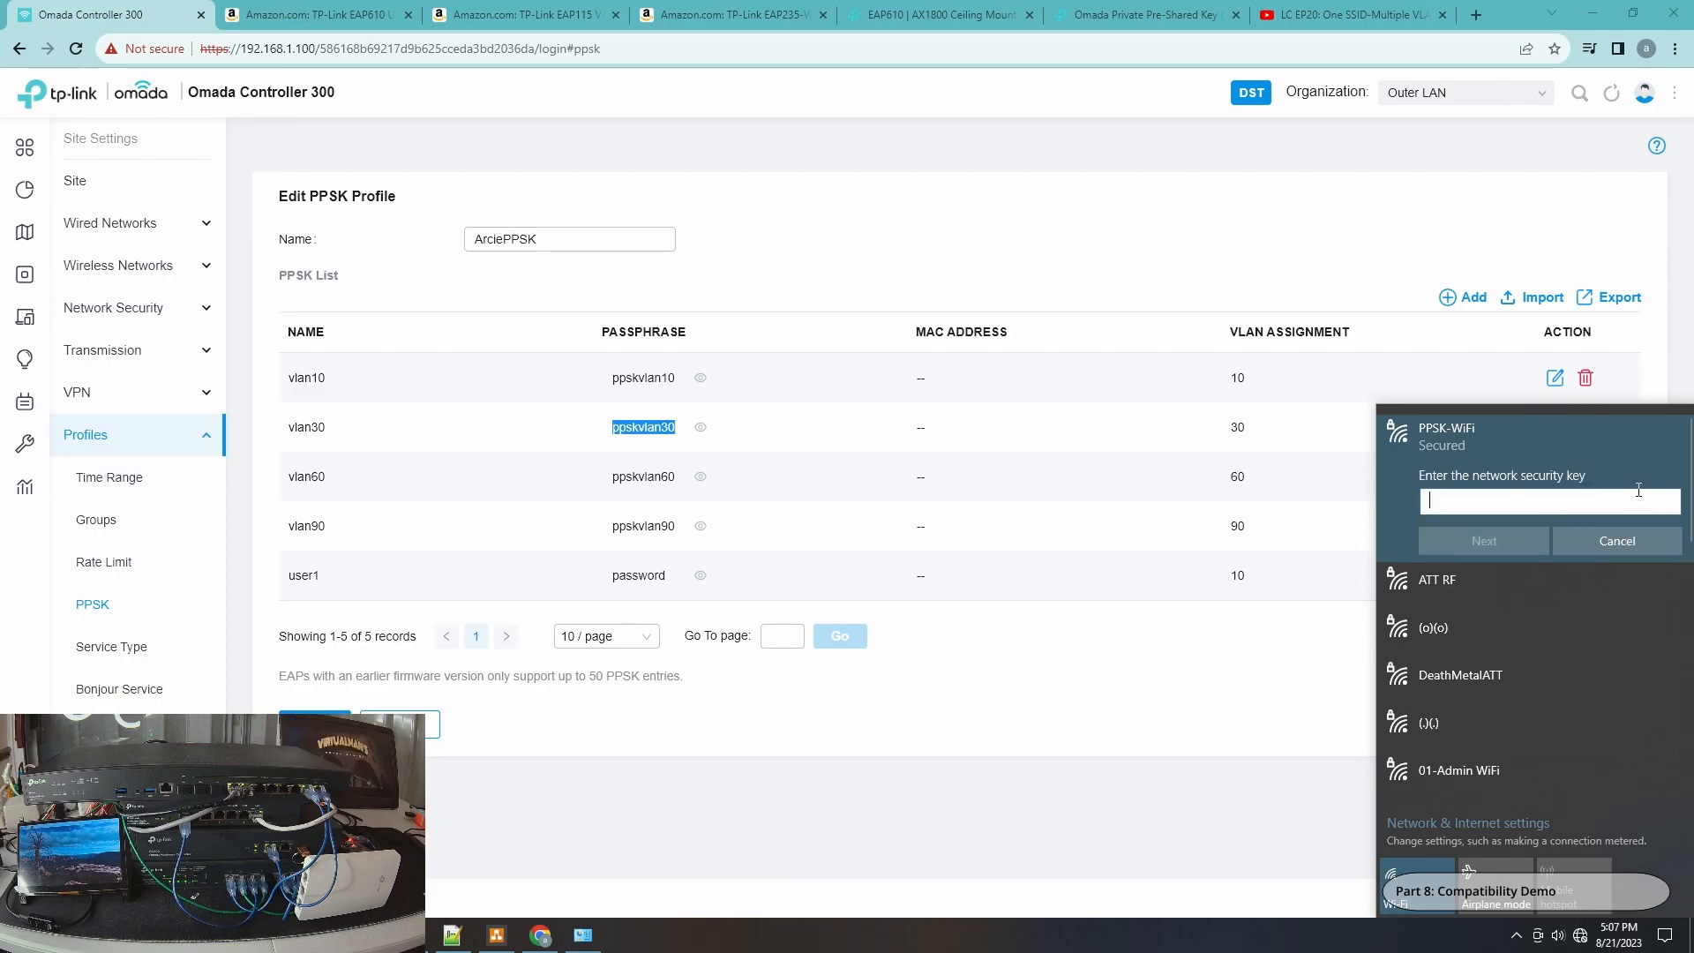
{"action": "key", "text": "ctrl+v"}
{"action": "left_click", "coordinate": [1670, 505]}
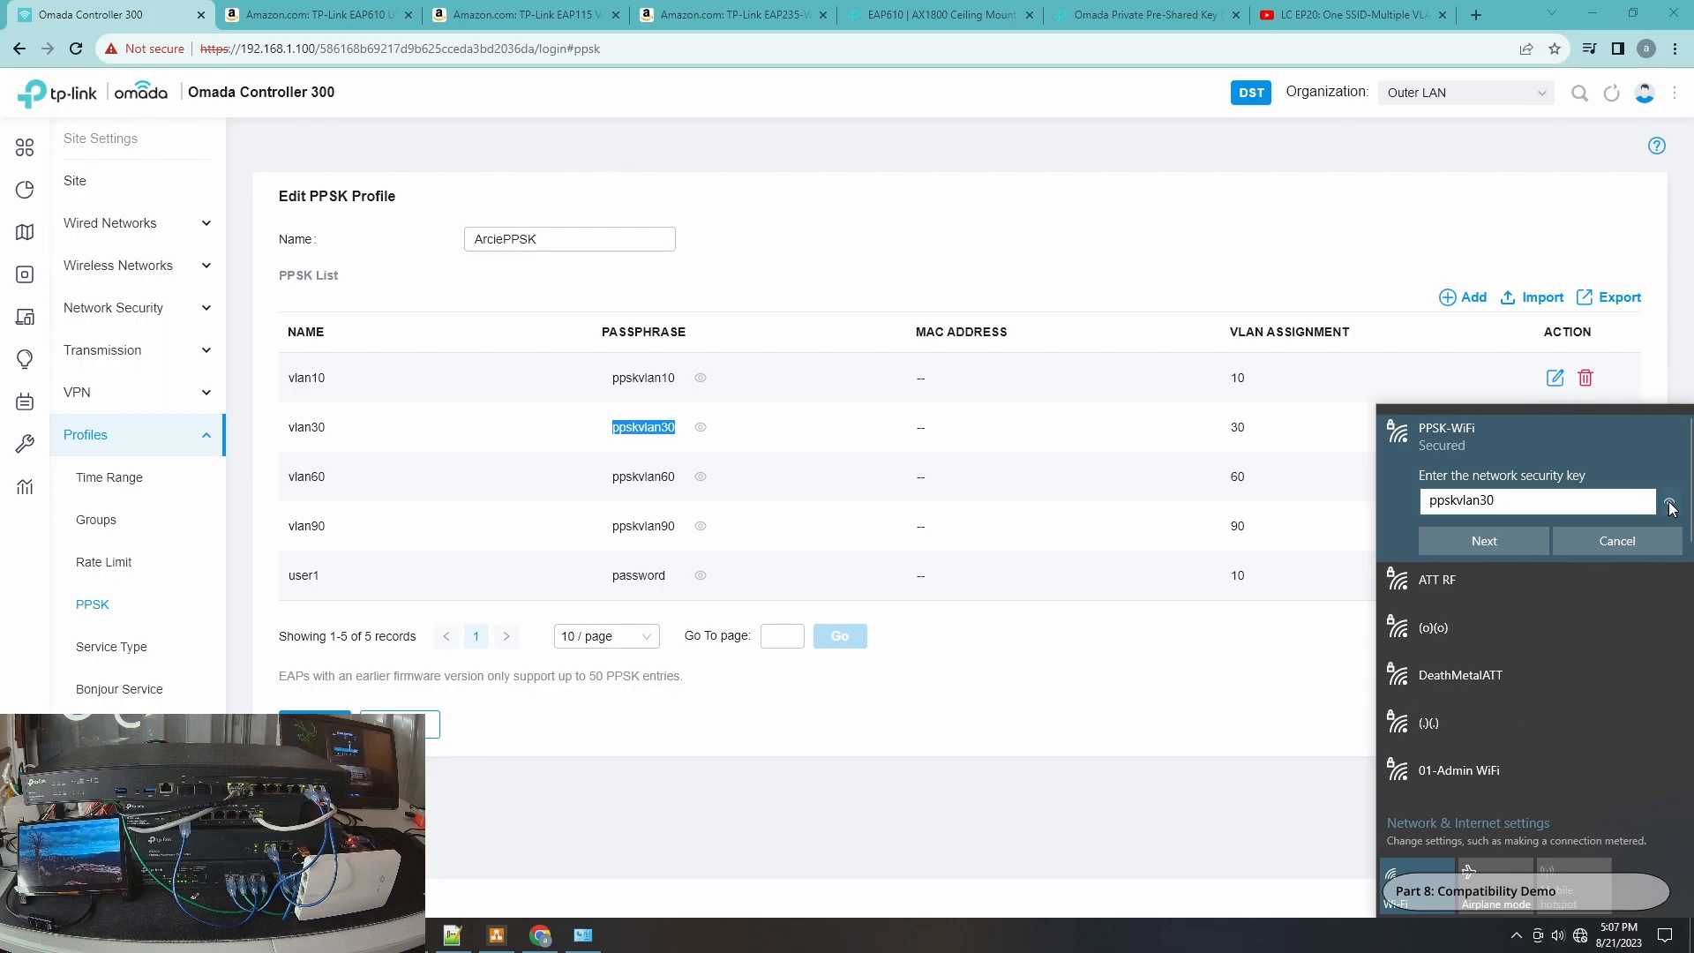
{"action": "left_click", "coordinate": [1507, 545]}
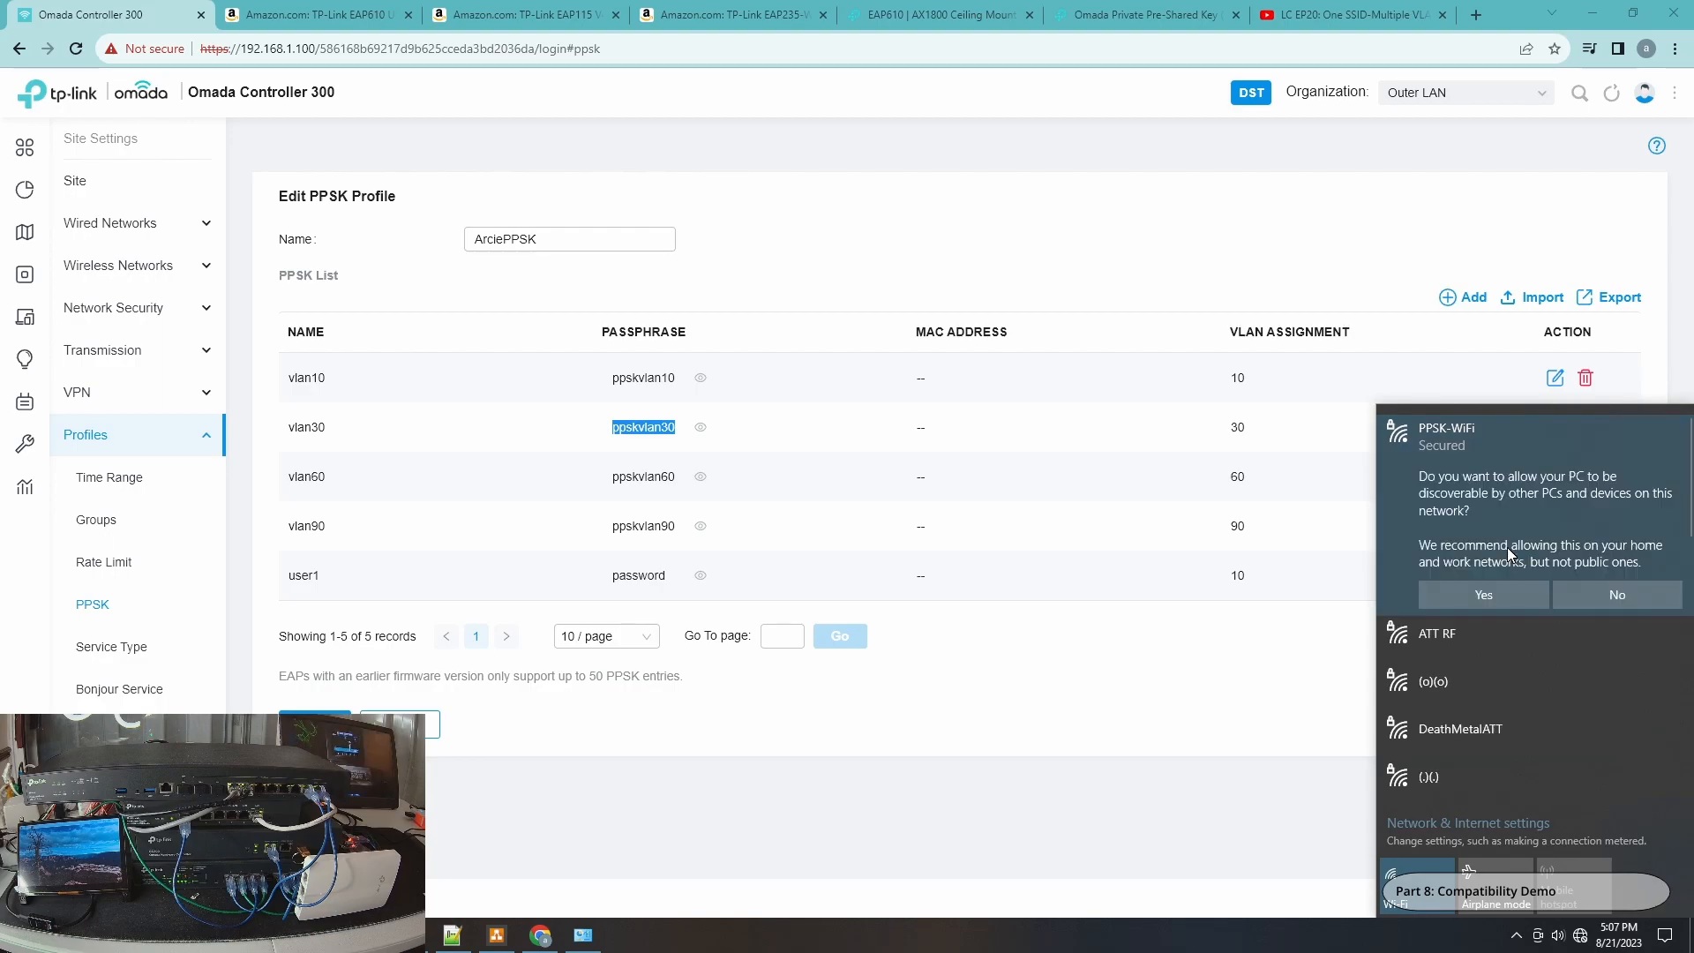
{"action": "left_click", "coordinate": [1486, 602]}
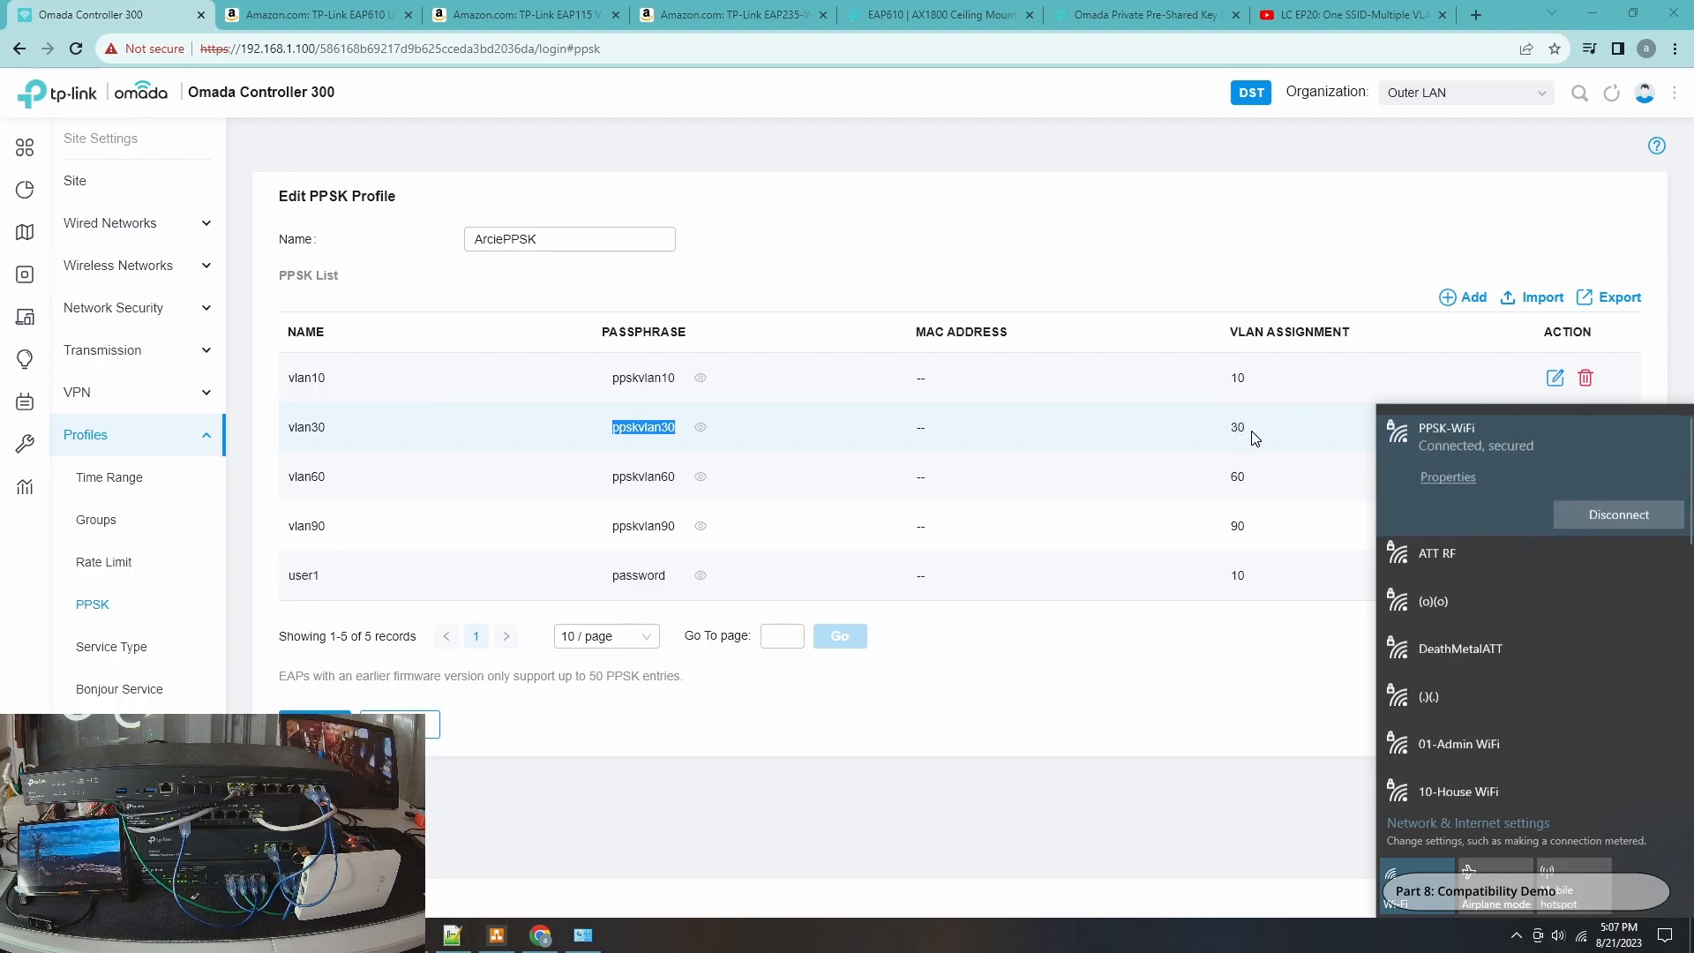
Check the ping output and open the Wi-Fi 5 connection status.
{"action": "left_click", "coordinate": [418, 925]}
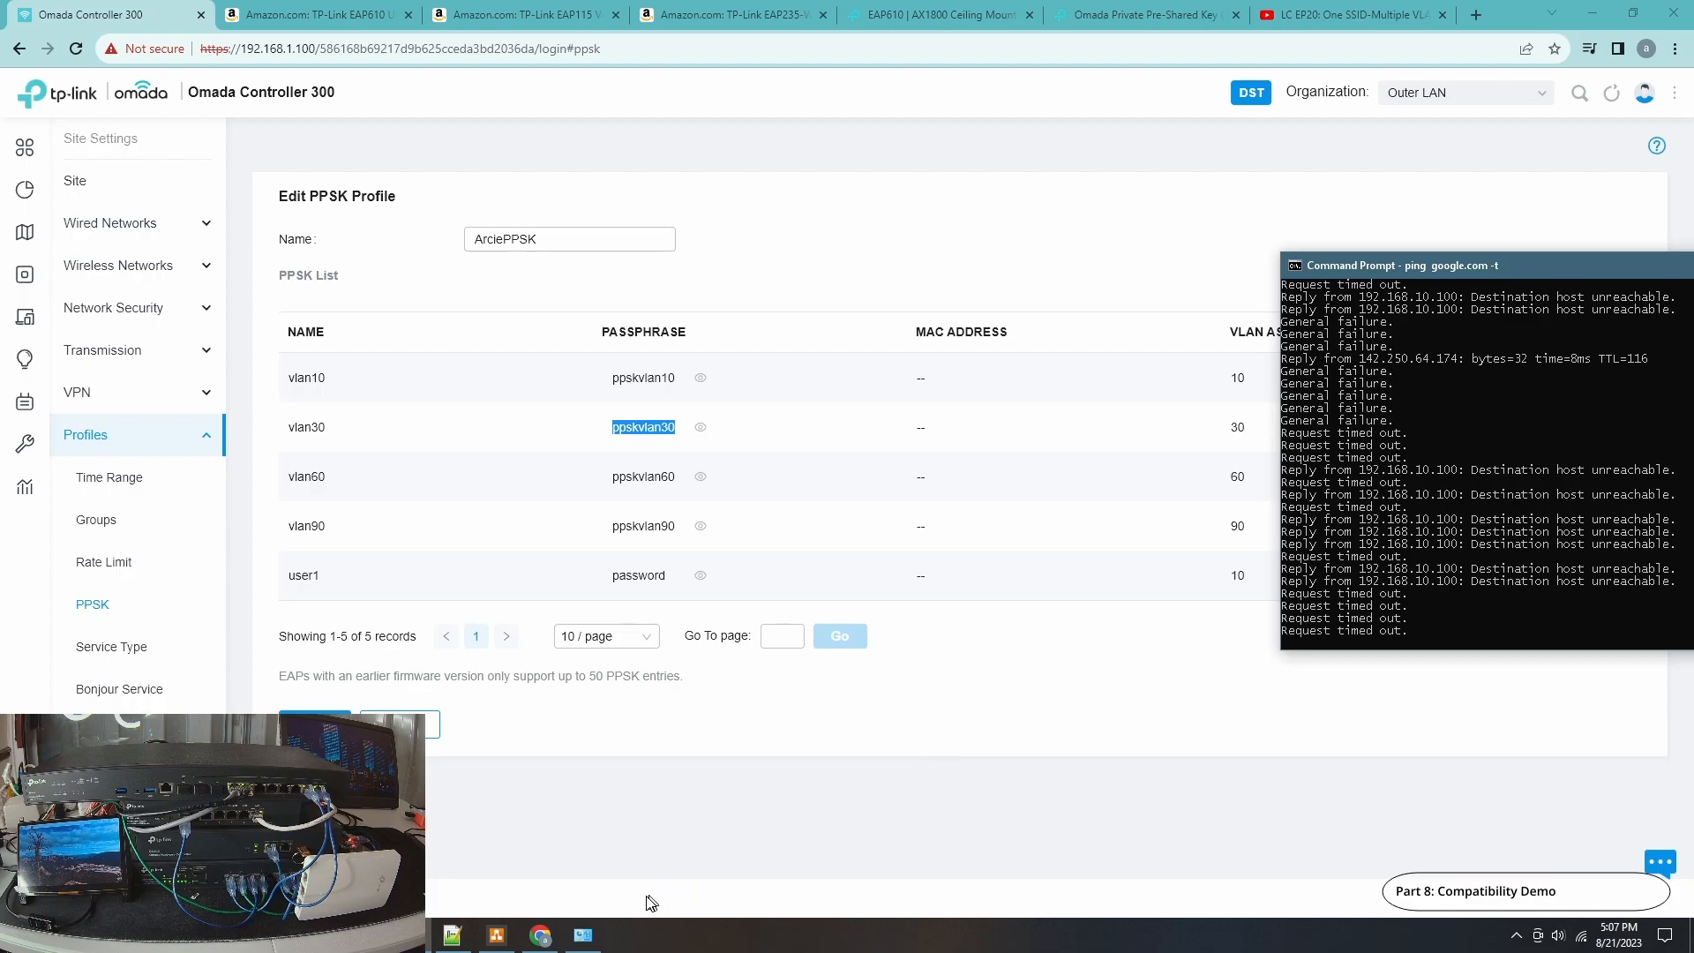
{"action": "left_click", "coordinate": [583, 935]}
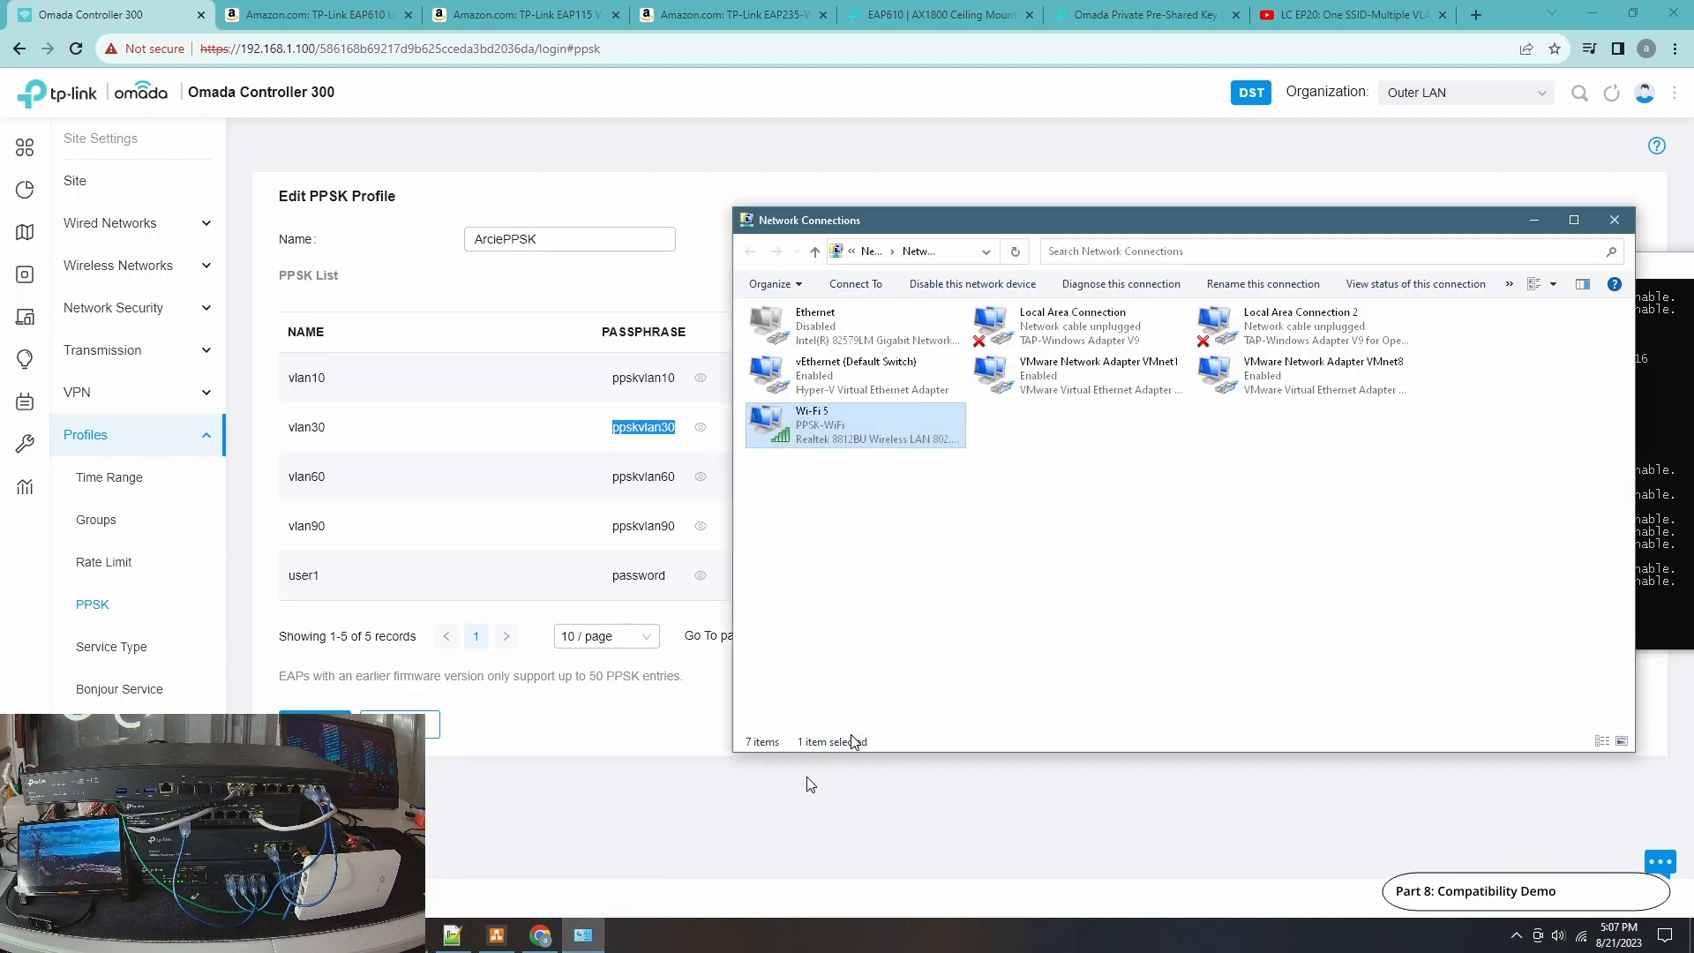
{"action": "double_click", "coordinate": [813, 441]}
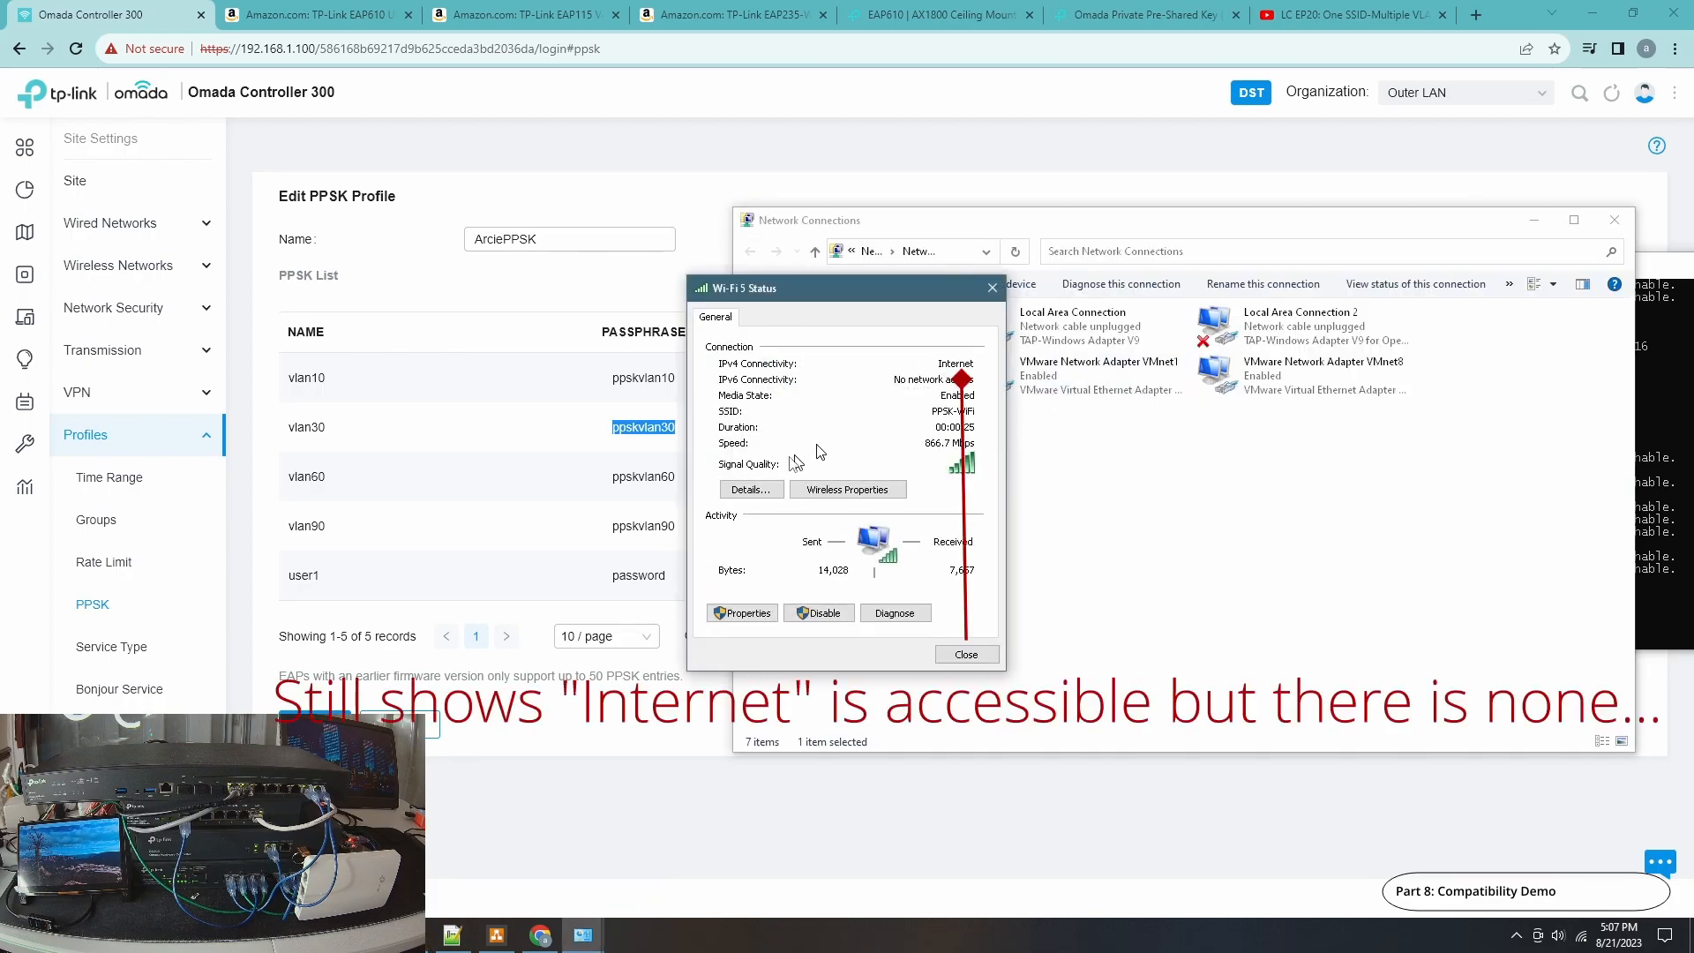
Reopen the Wi-Fi 5 status and review its network connection details.
{"action": "left_click", "coordinate": [966, 654]}
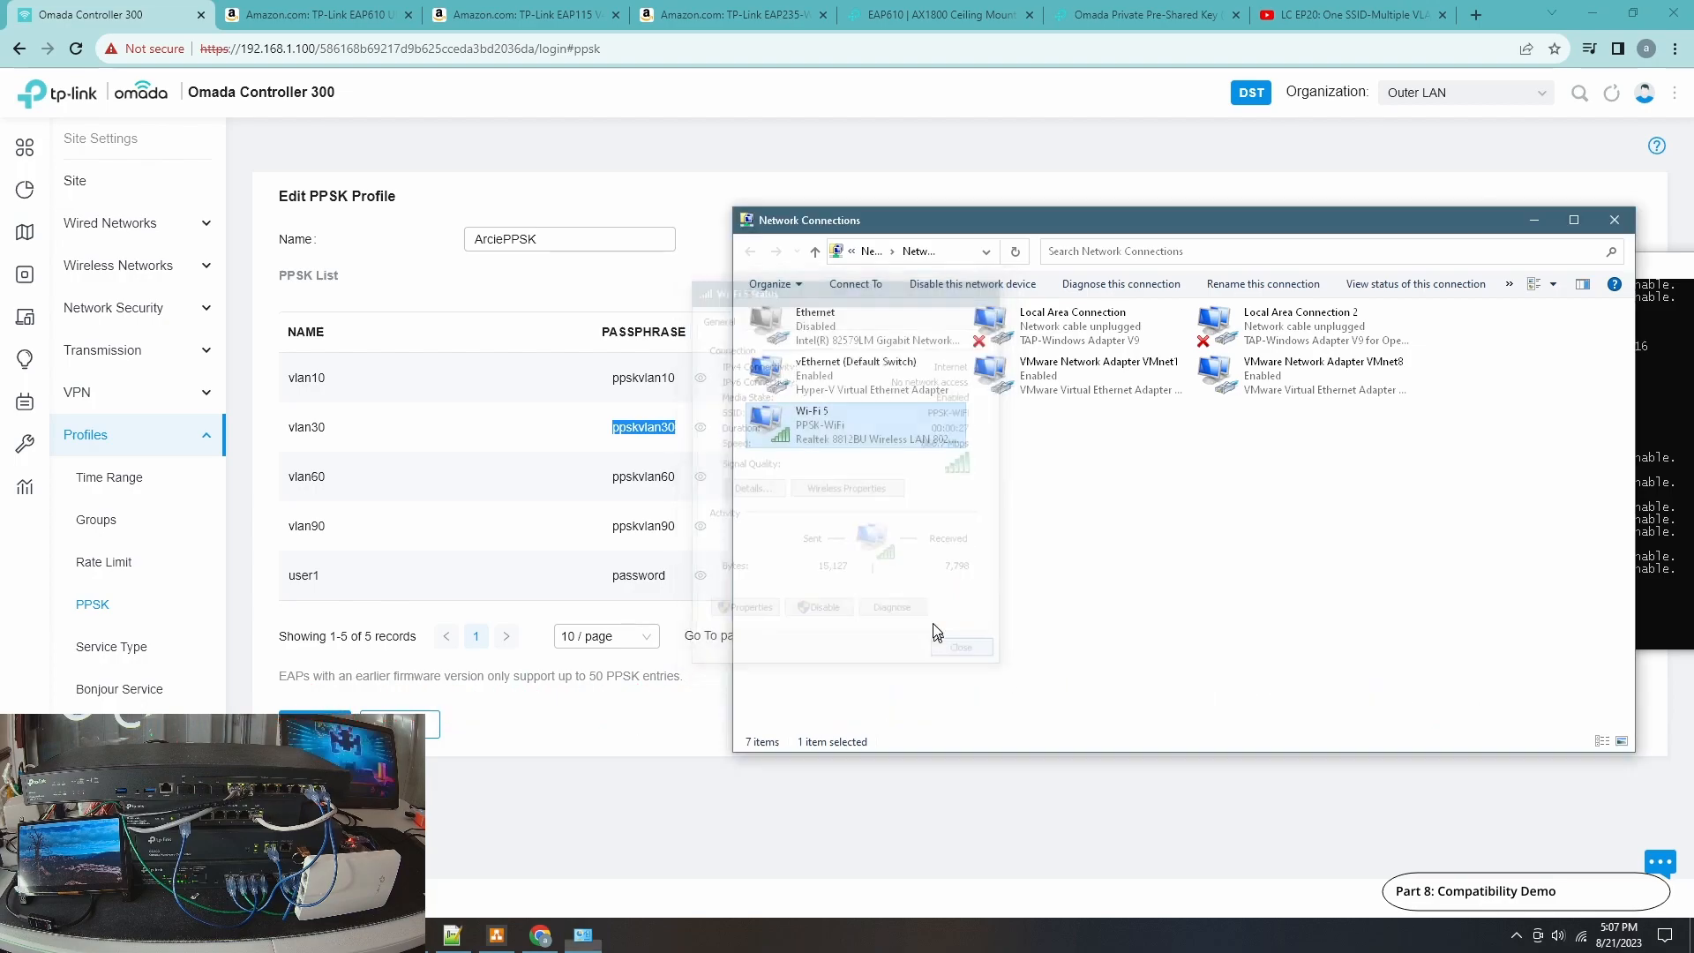
{"action": "double_click", "coordinate": [833, 420]}
{"action": "left_click", "coordinate": [742, 491]}
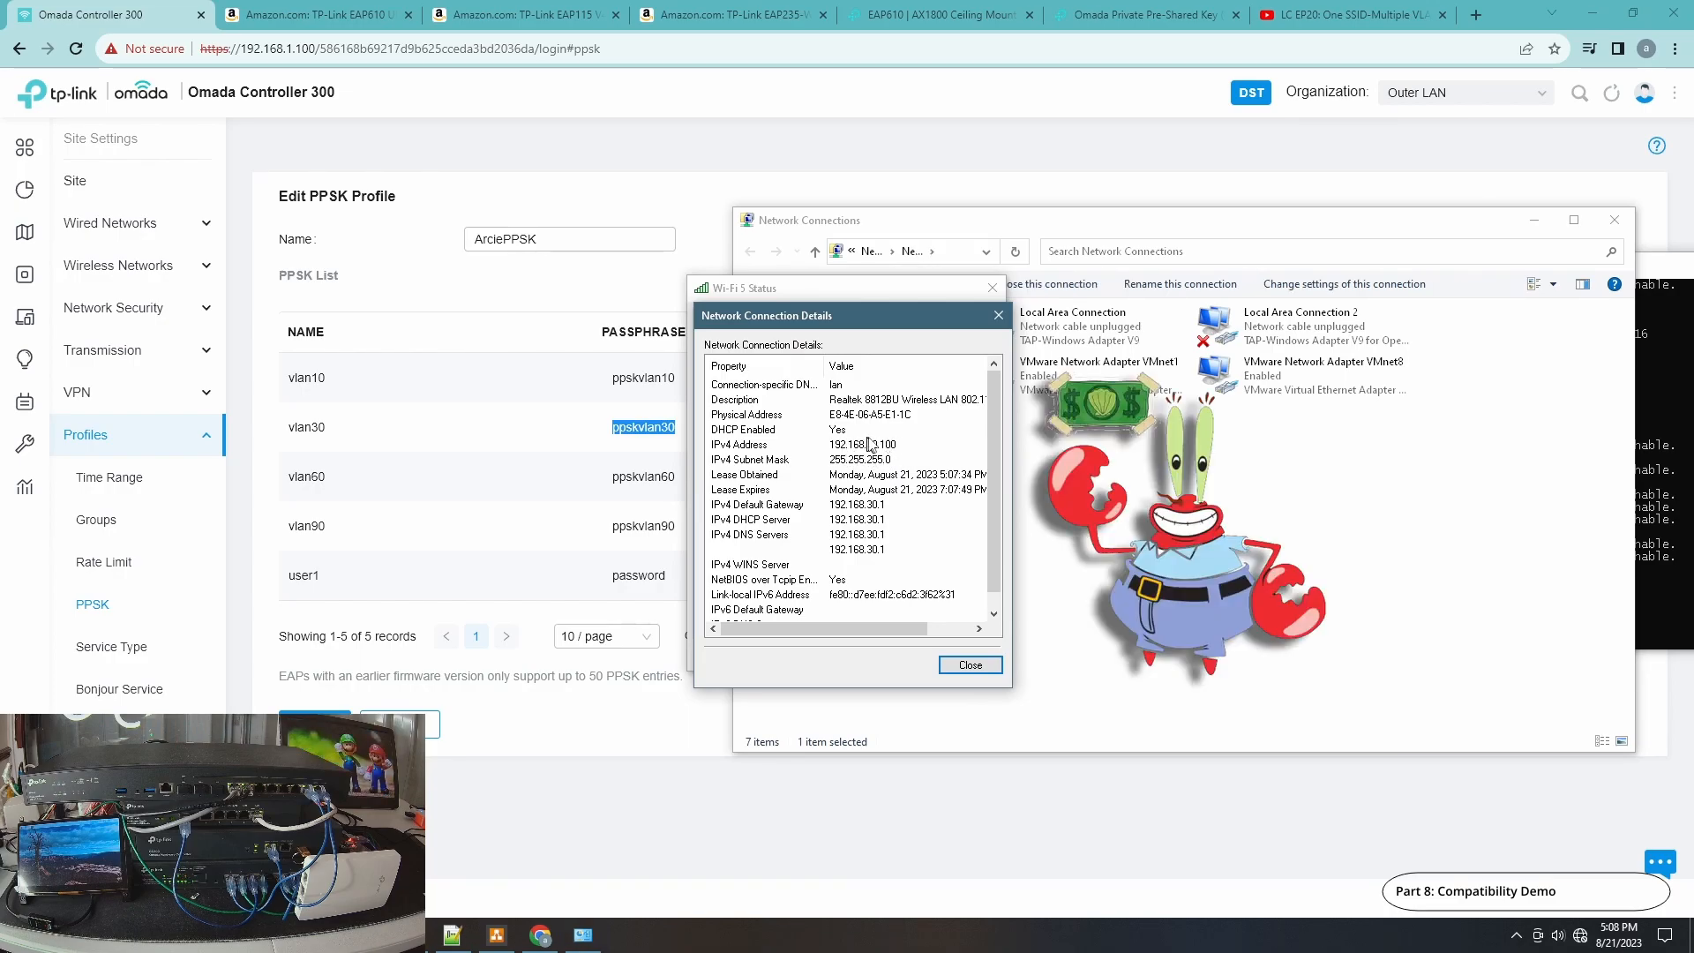
{"action": "left_click", "coordinate": [980, 665]}
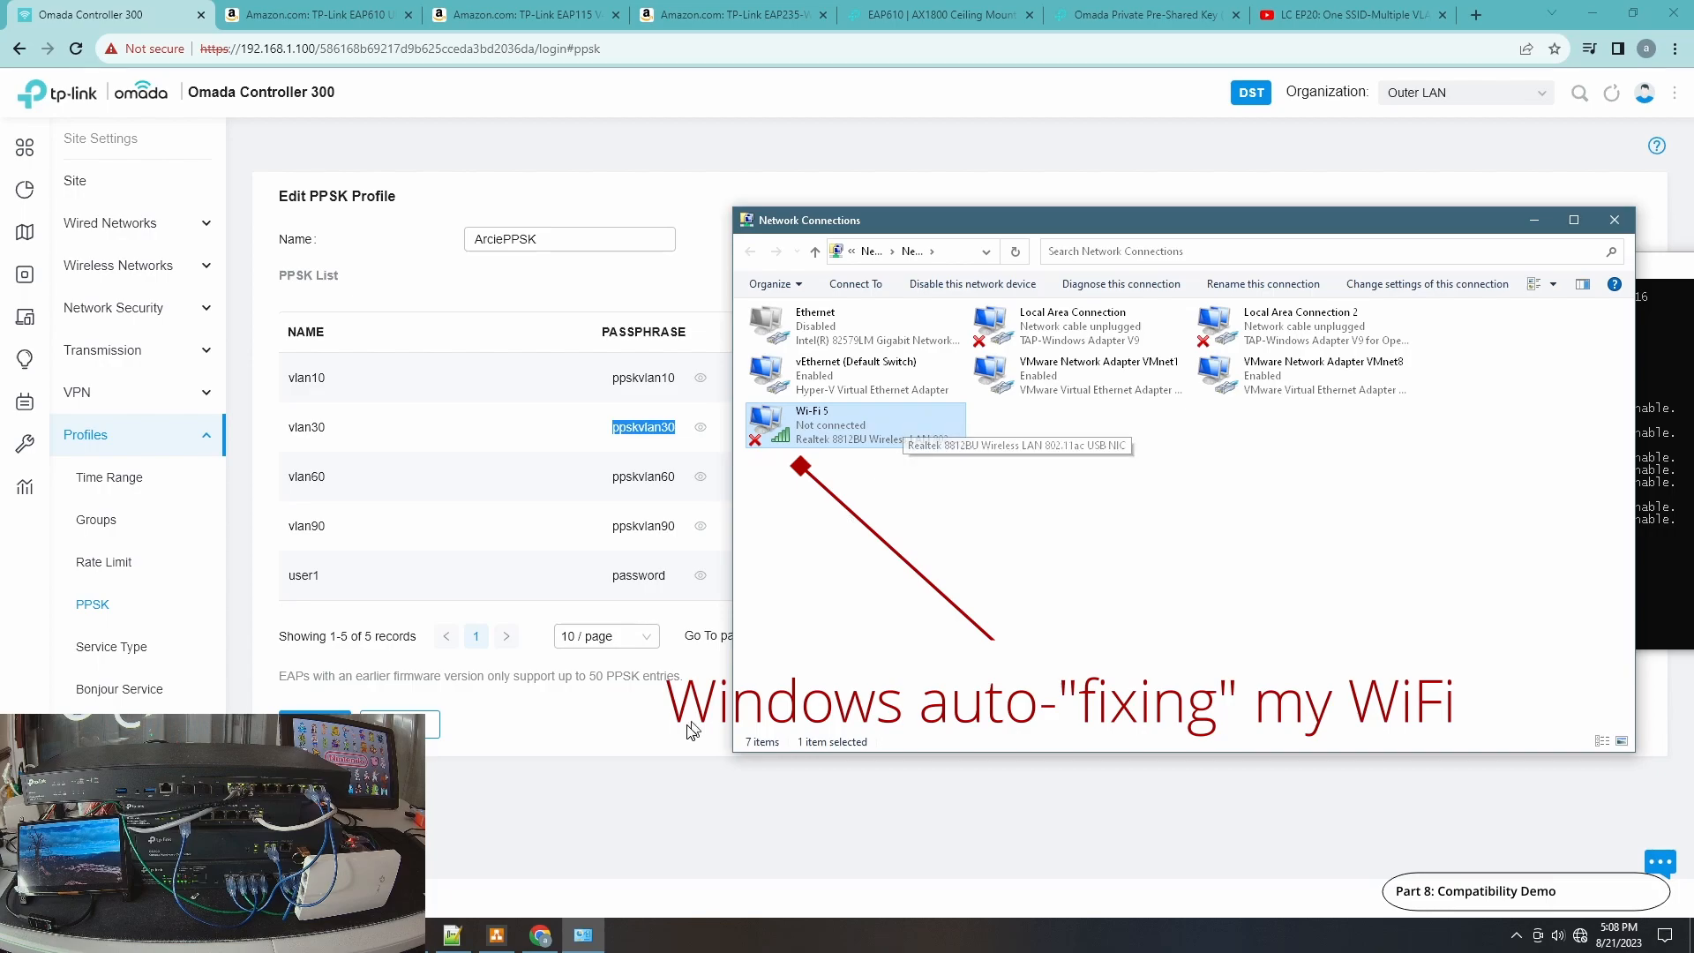
Reconnect the laptop to PPSK-WiFi from the wireless network list without automatic connection.
{"action": "left_click", "coordinate": [505, 942]}
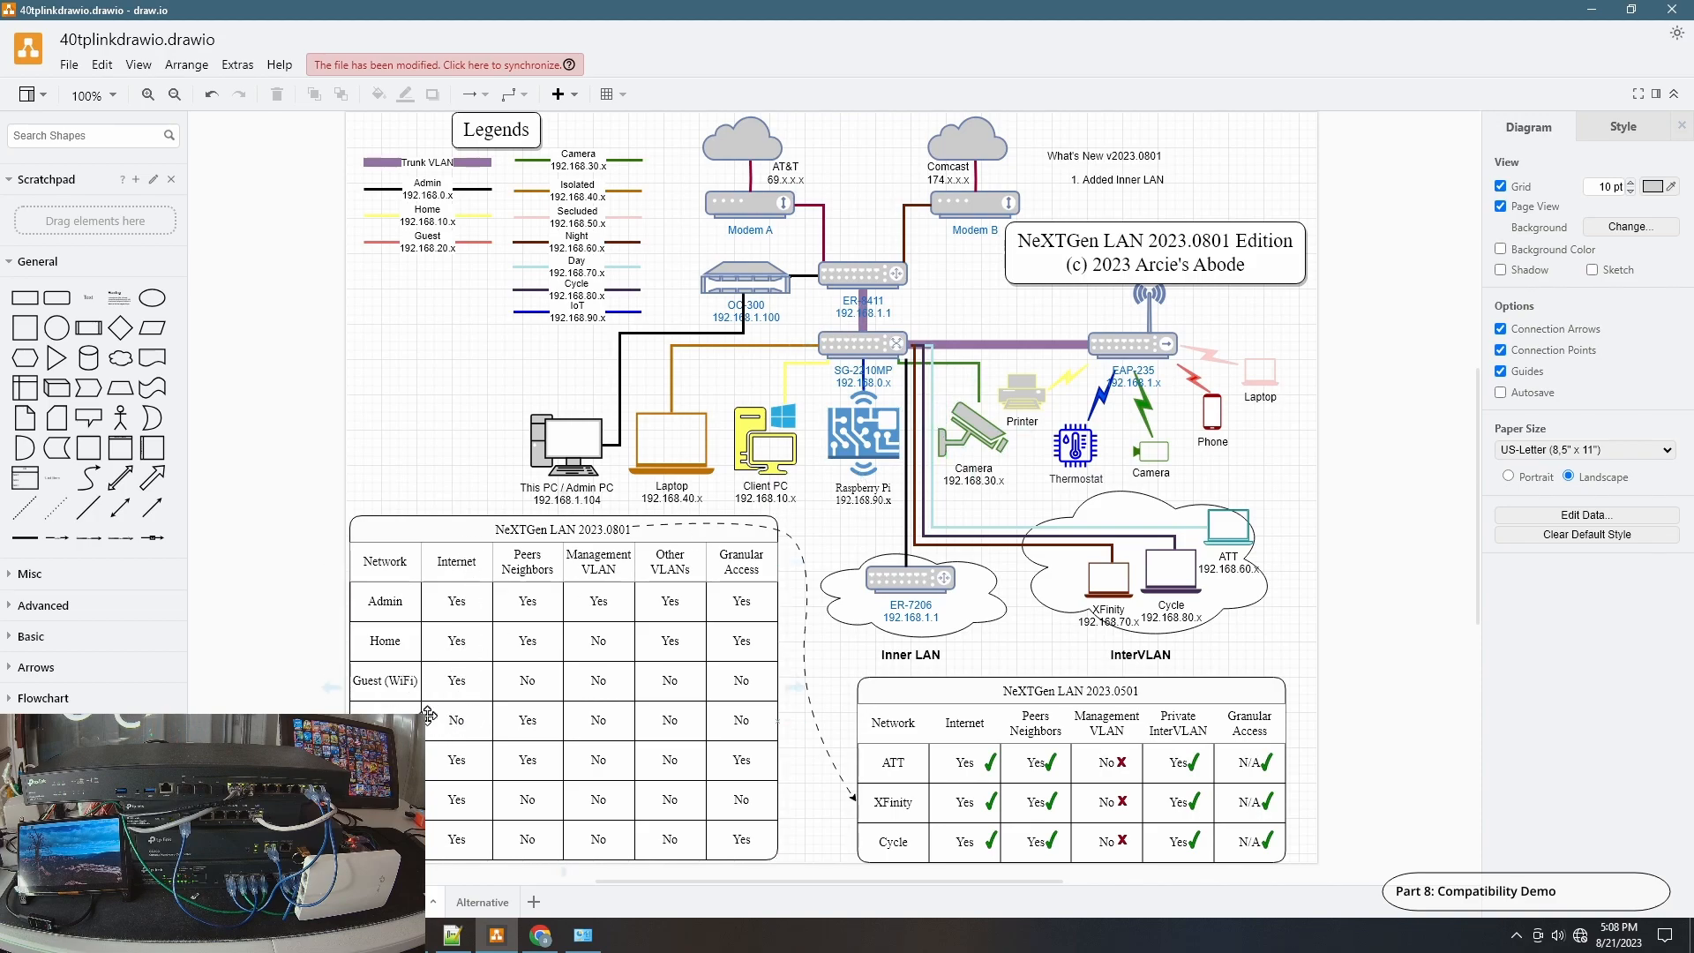
{"action": "left_click", "coordinate": [541, 937]}
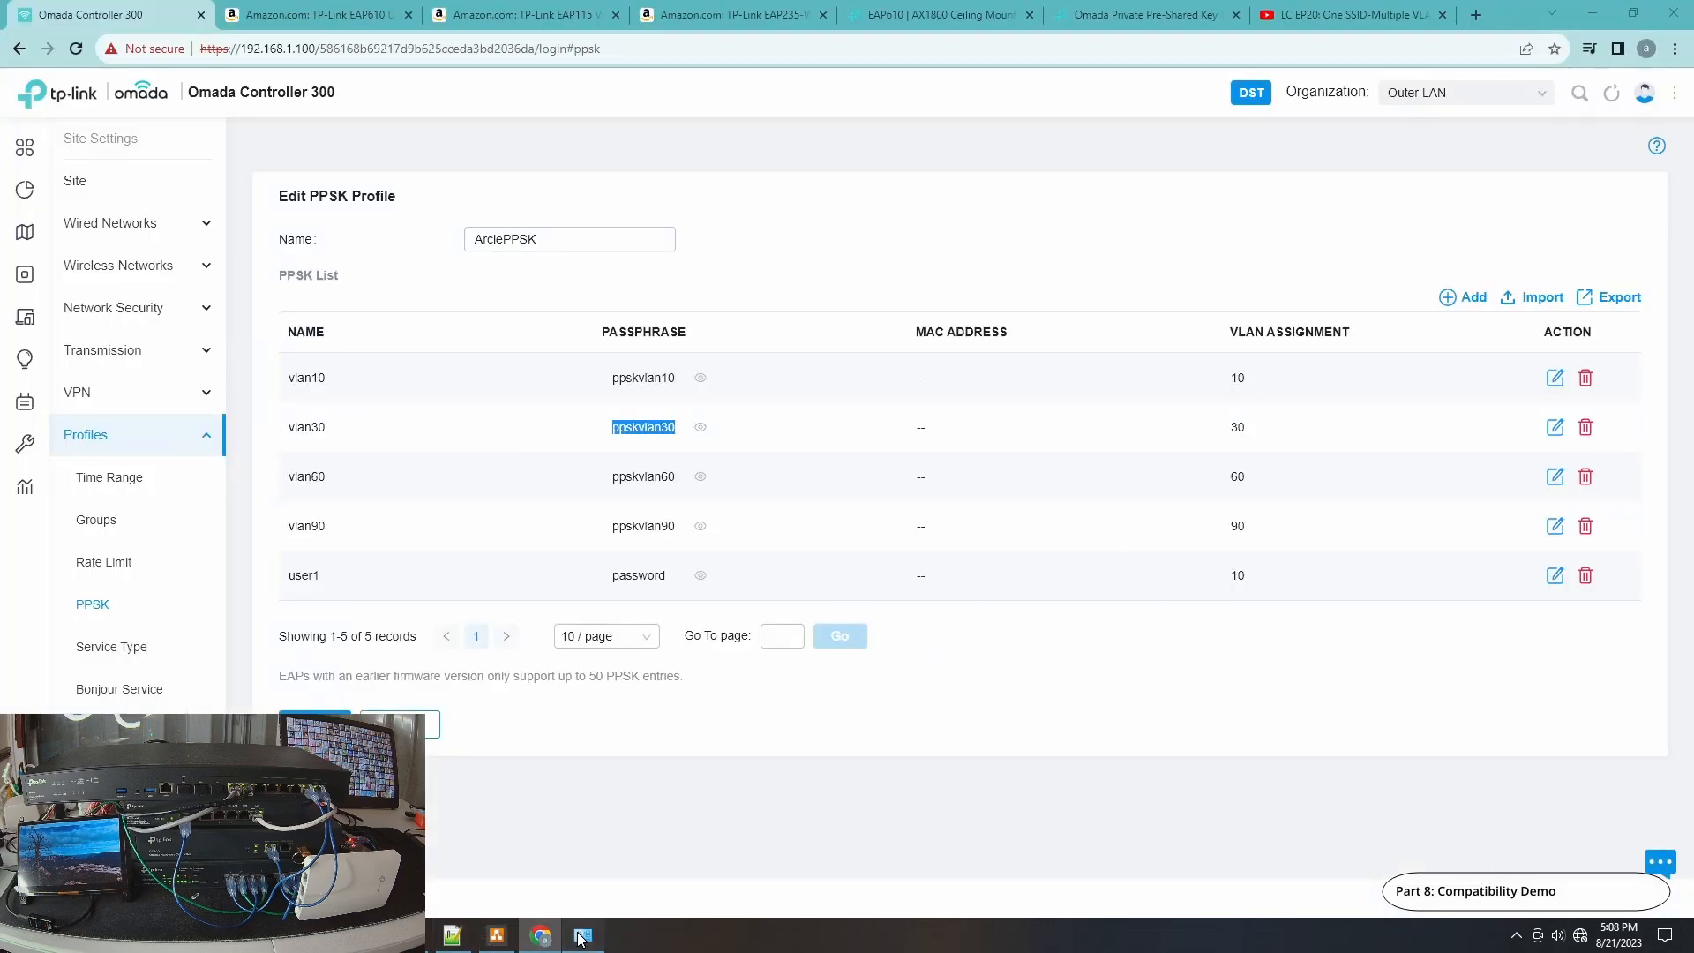
{"action": "left_click", "coordinate": [581, 937]}
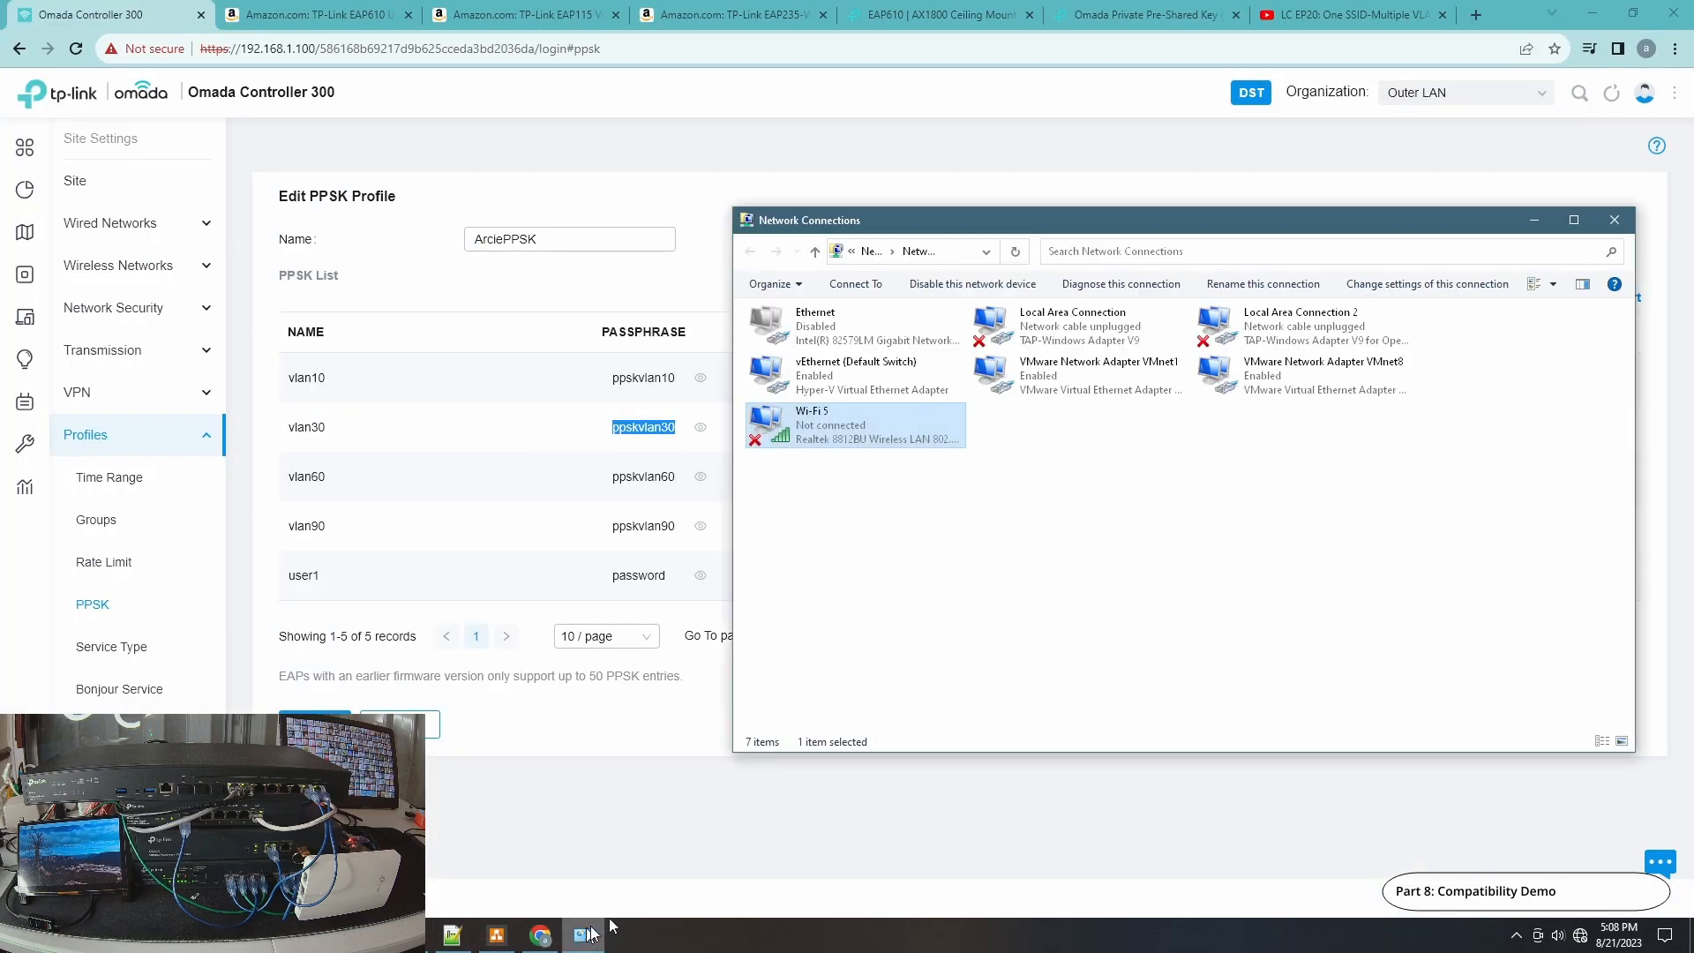
{"action": "left_click", "coordinate": [1580, 936]}
{"action": "left_click", "coordinate": [1521, 441]}
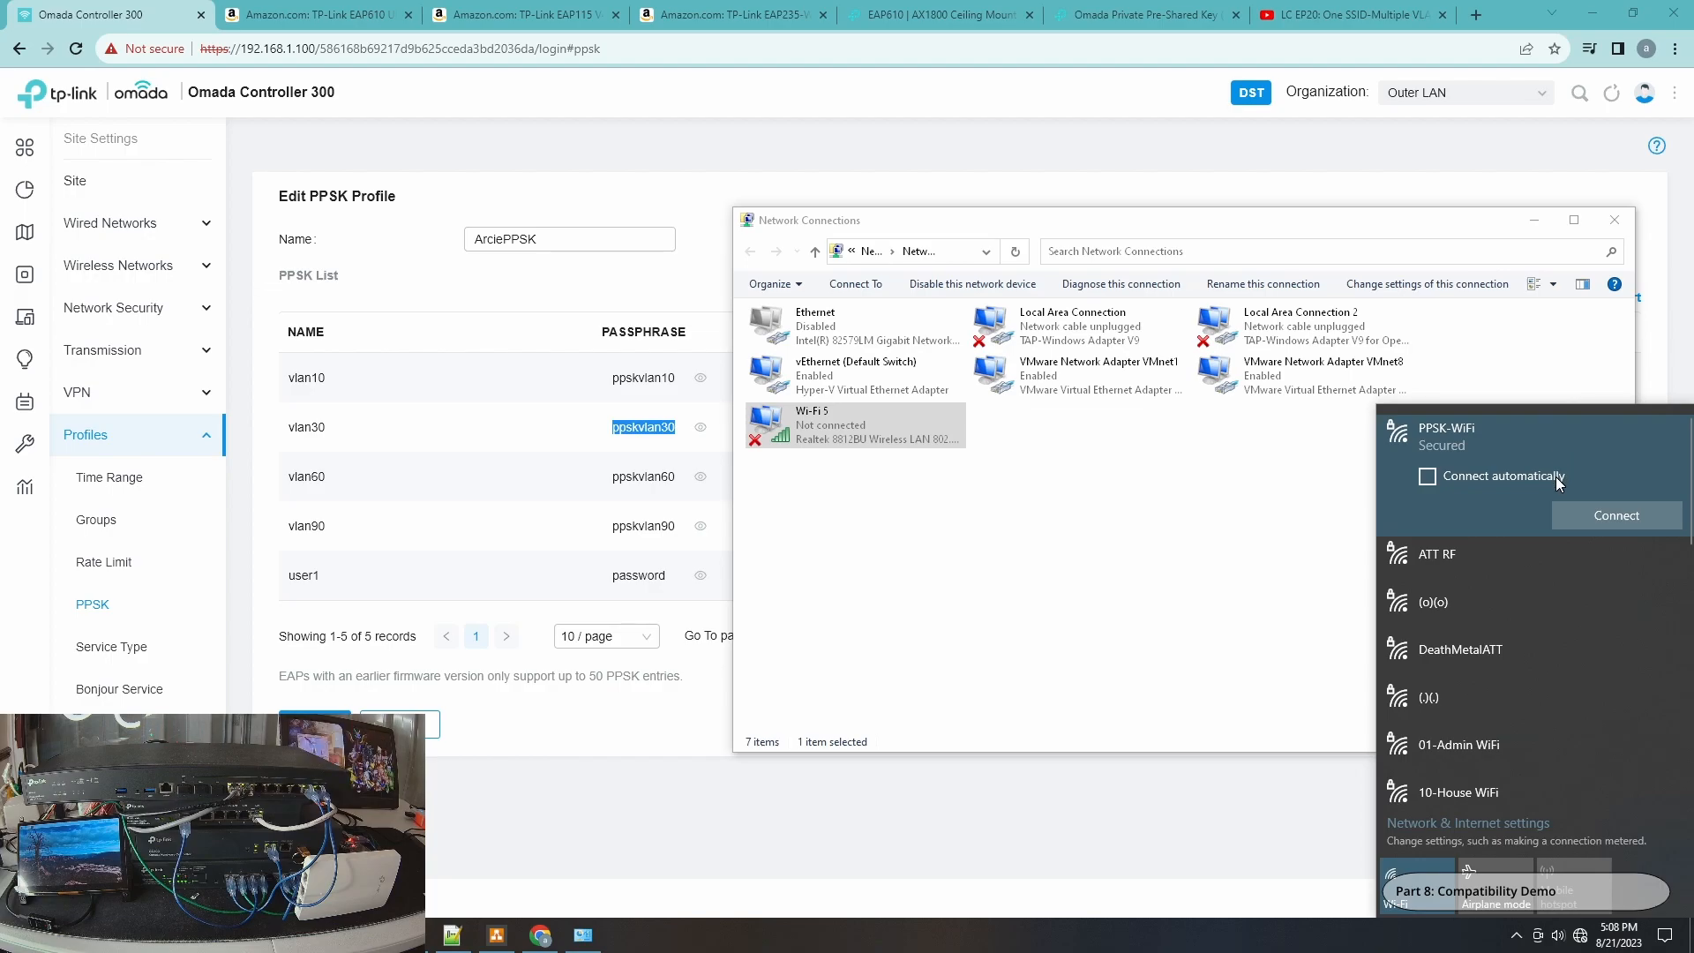
{"action": "left_click", "coordinate": [1569, 515]}
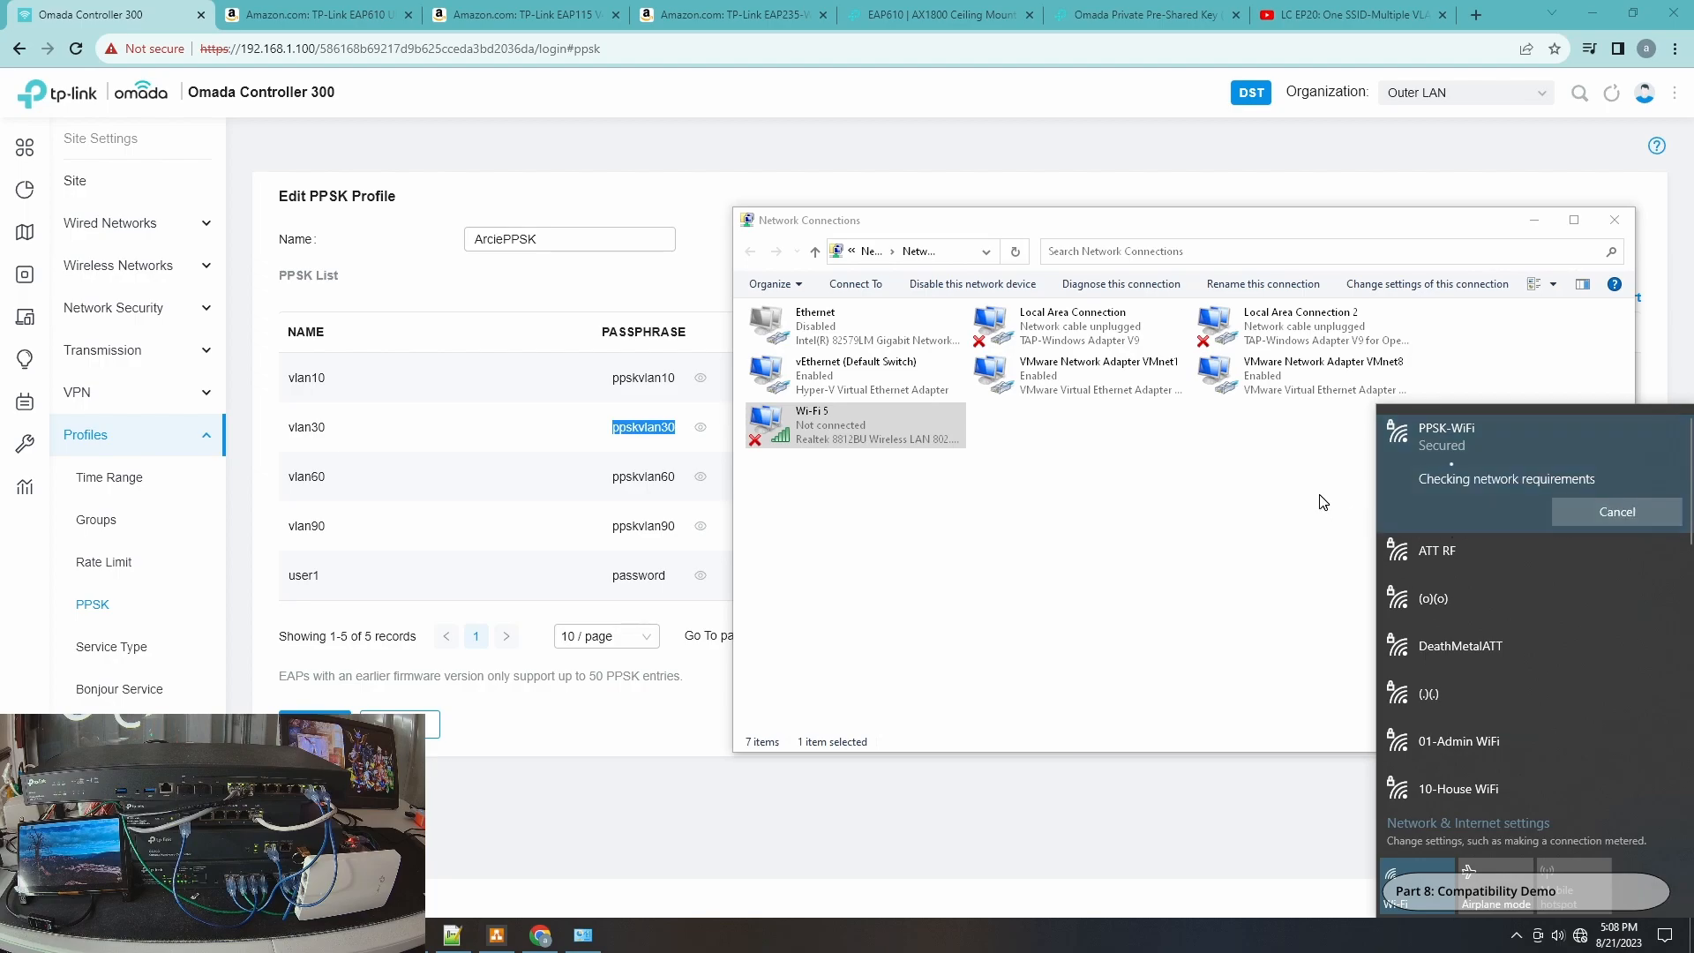
Open the Wi-Fi 5 status and its network connection details to check the new connection.
{"action": "left_click", "coordinate": [816, 443]}
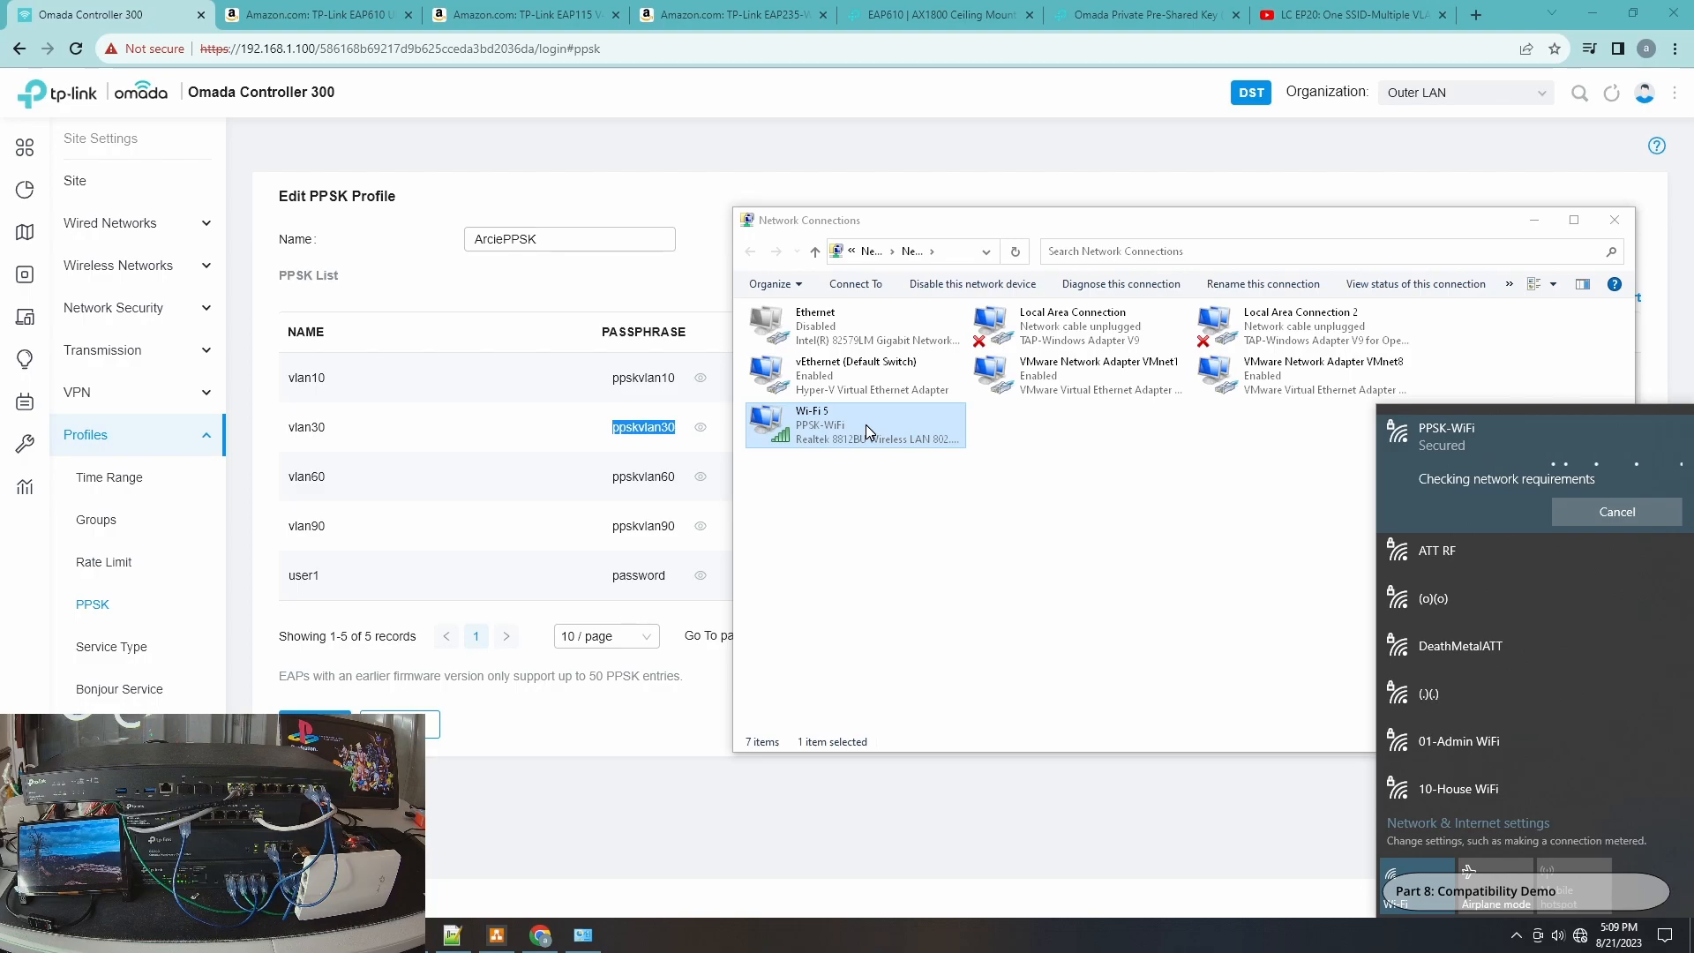
{"action": "double_click", "coordinate": [851, 429]}
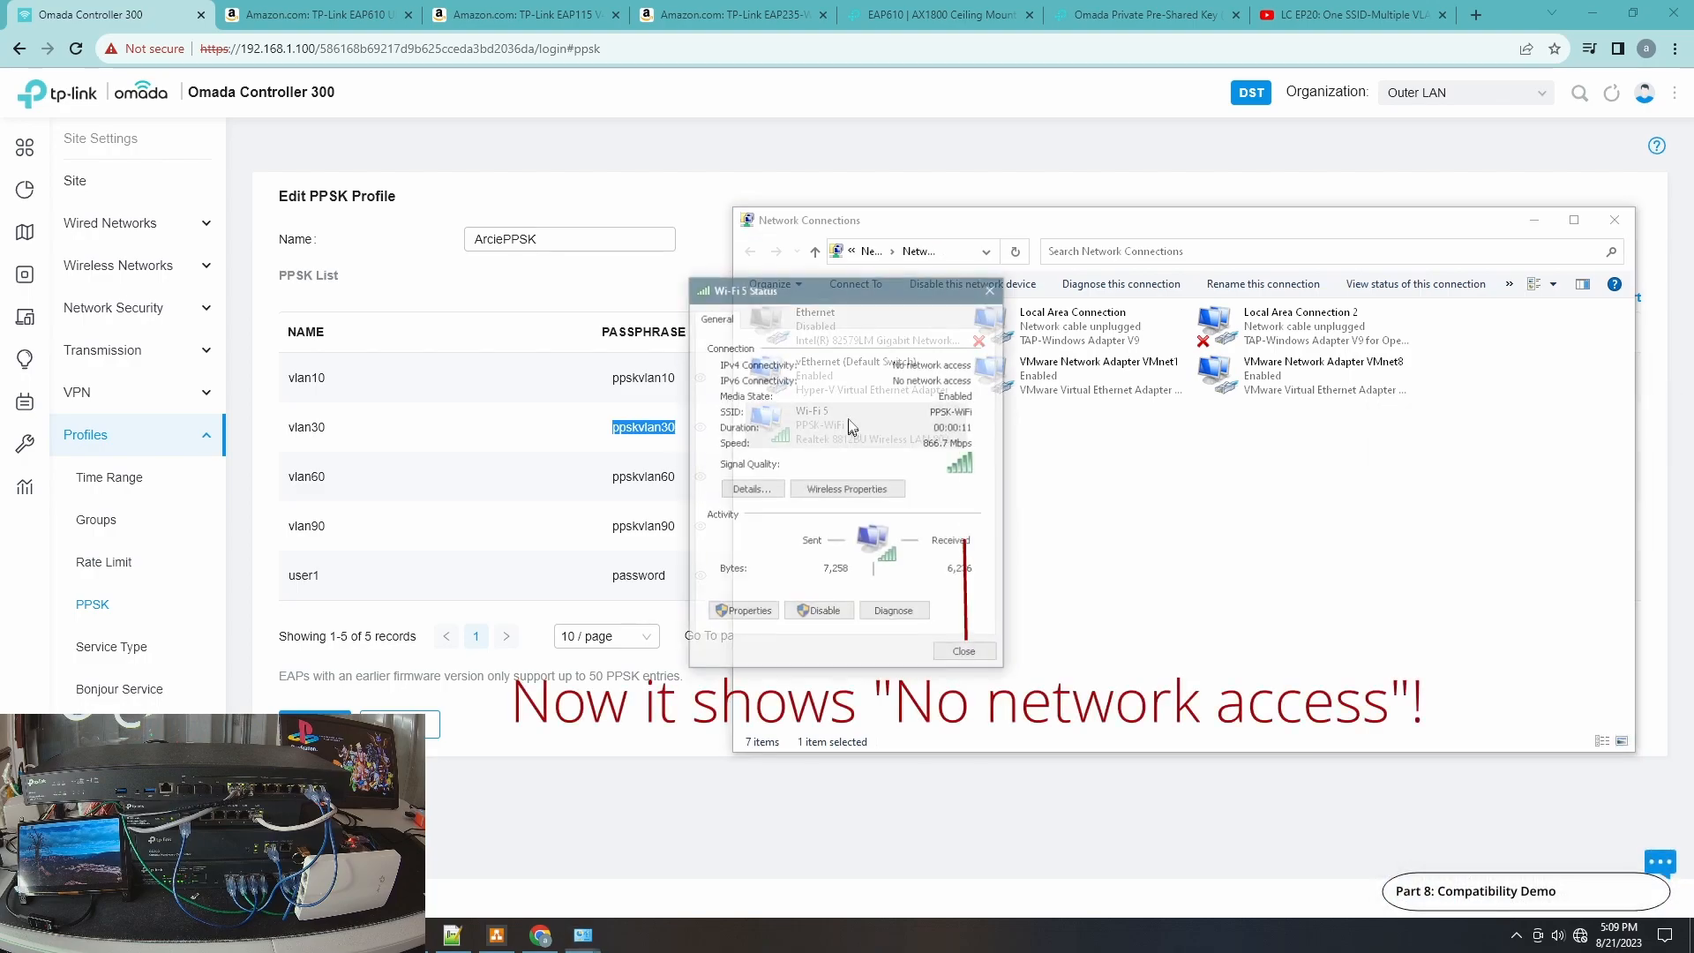
{"action": "left_click", "coordinate": [748, 490]}
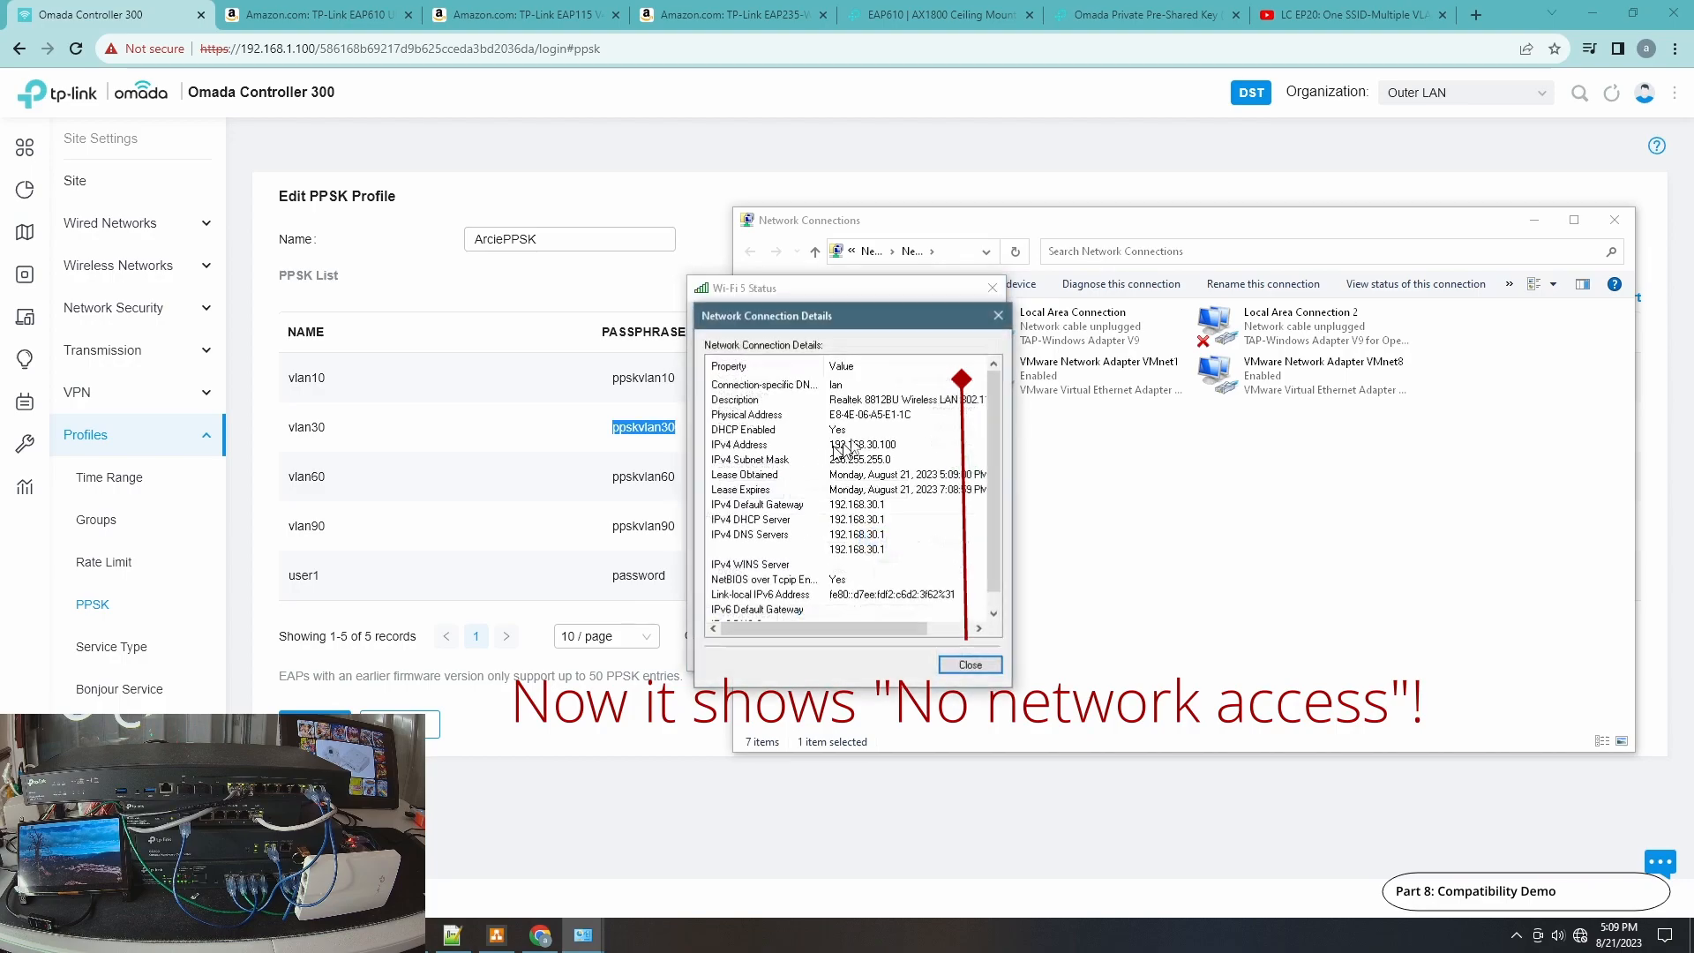
{"action": "left_click", "coordinate": [970, 665]}
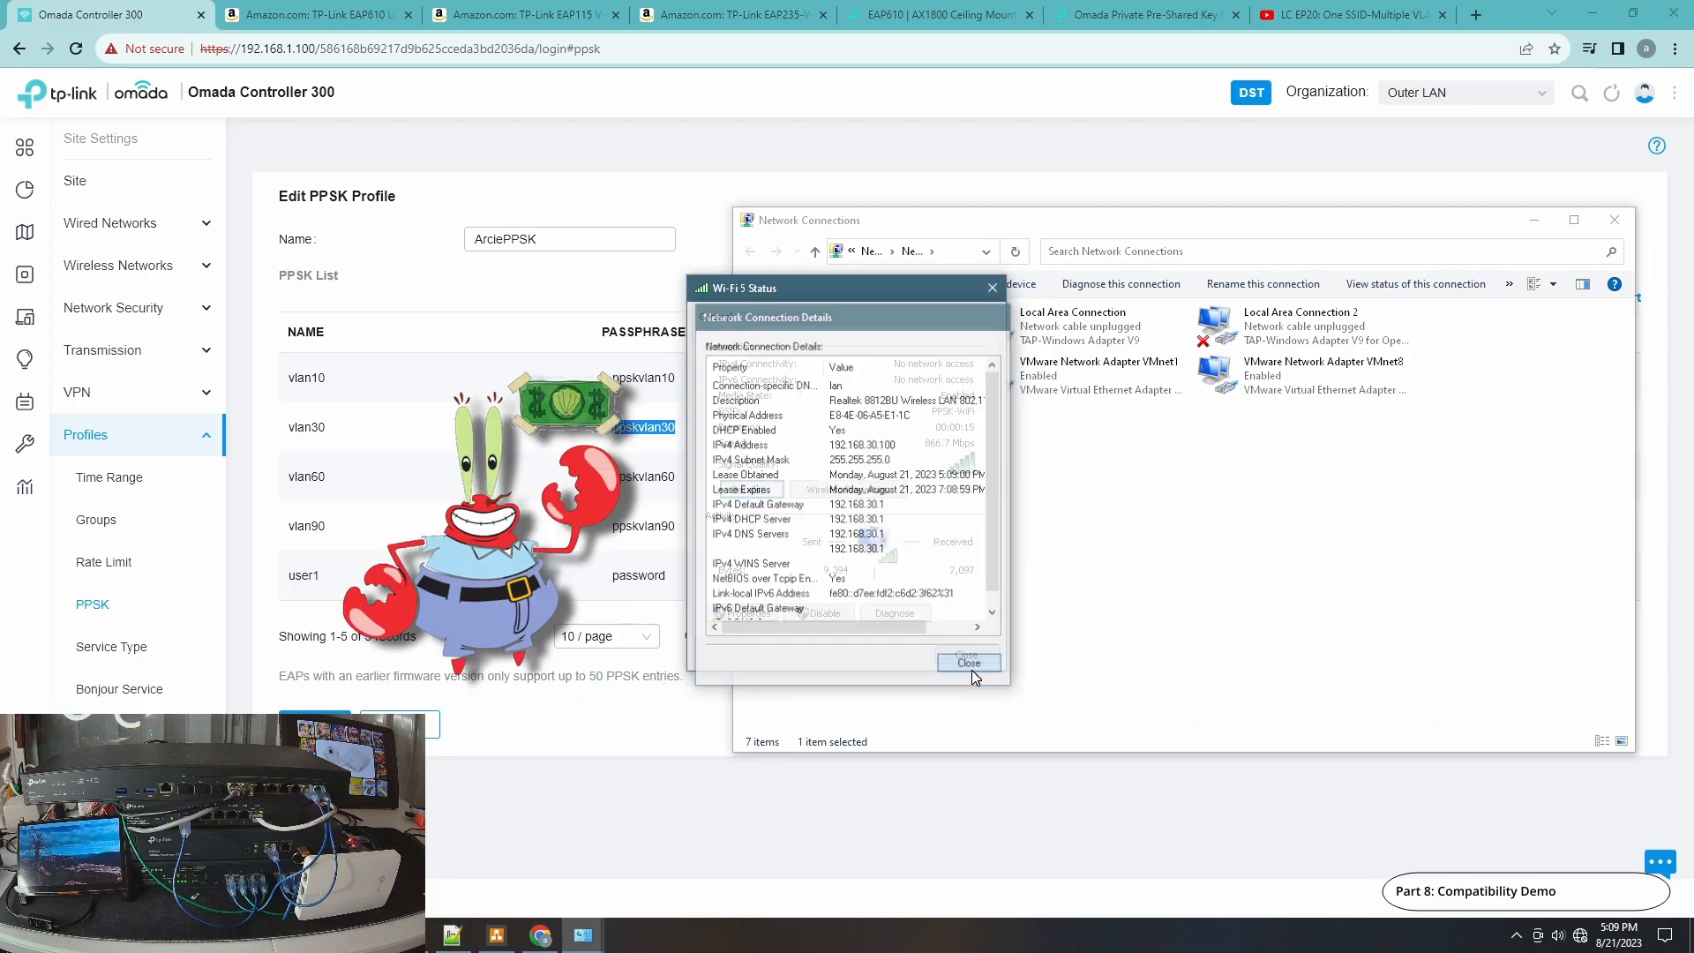
{"action": "left_click", "coordinate": [972, 651]}
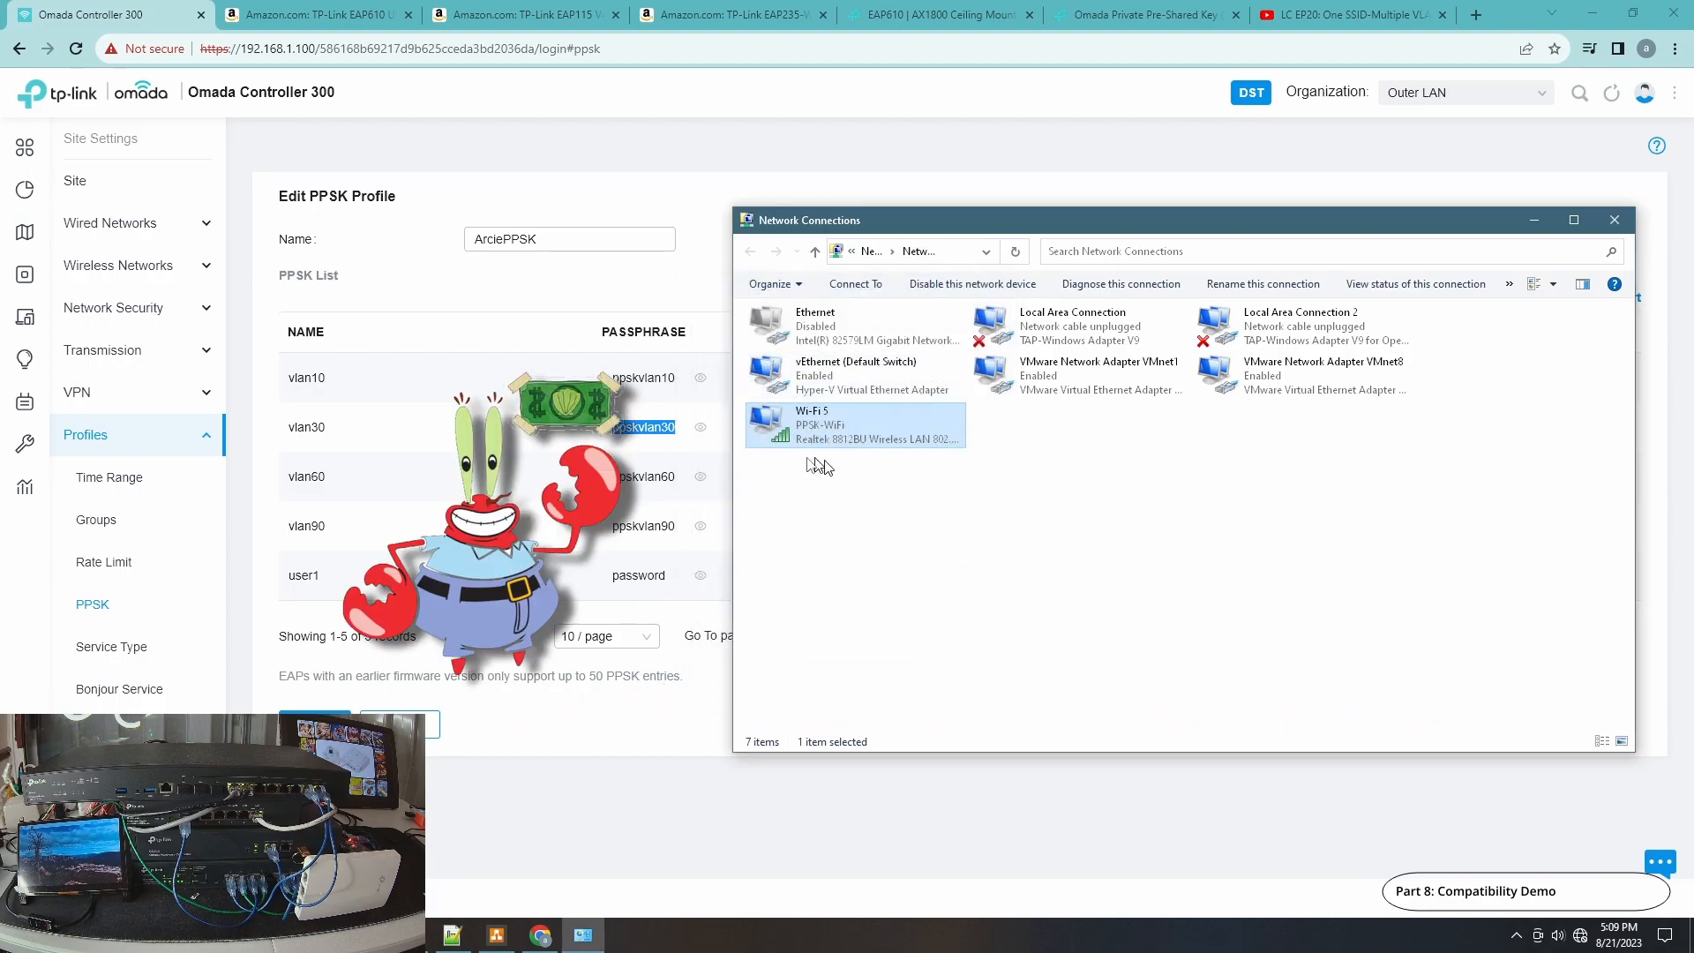
Forget the saved PPSK-WiFi network from the wireless network list.
{"action": "left_click", "coordinate": [1580, 935]}
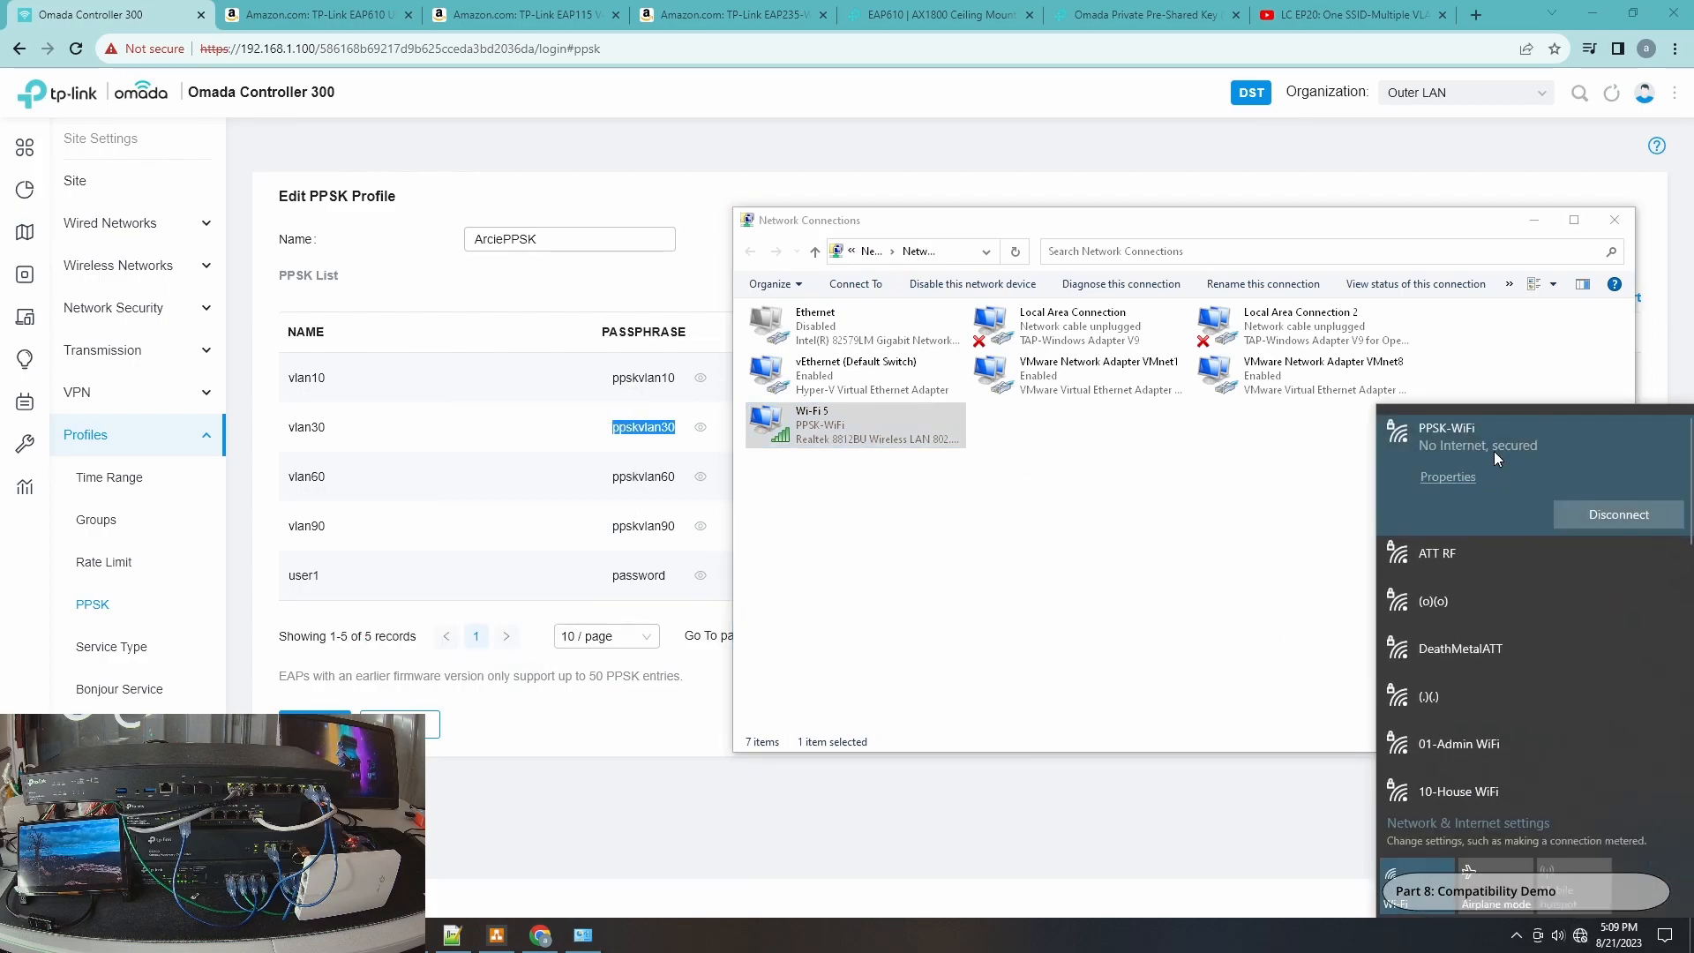
{"action": "right_click", "coordinate": [1494, 452]}
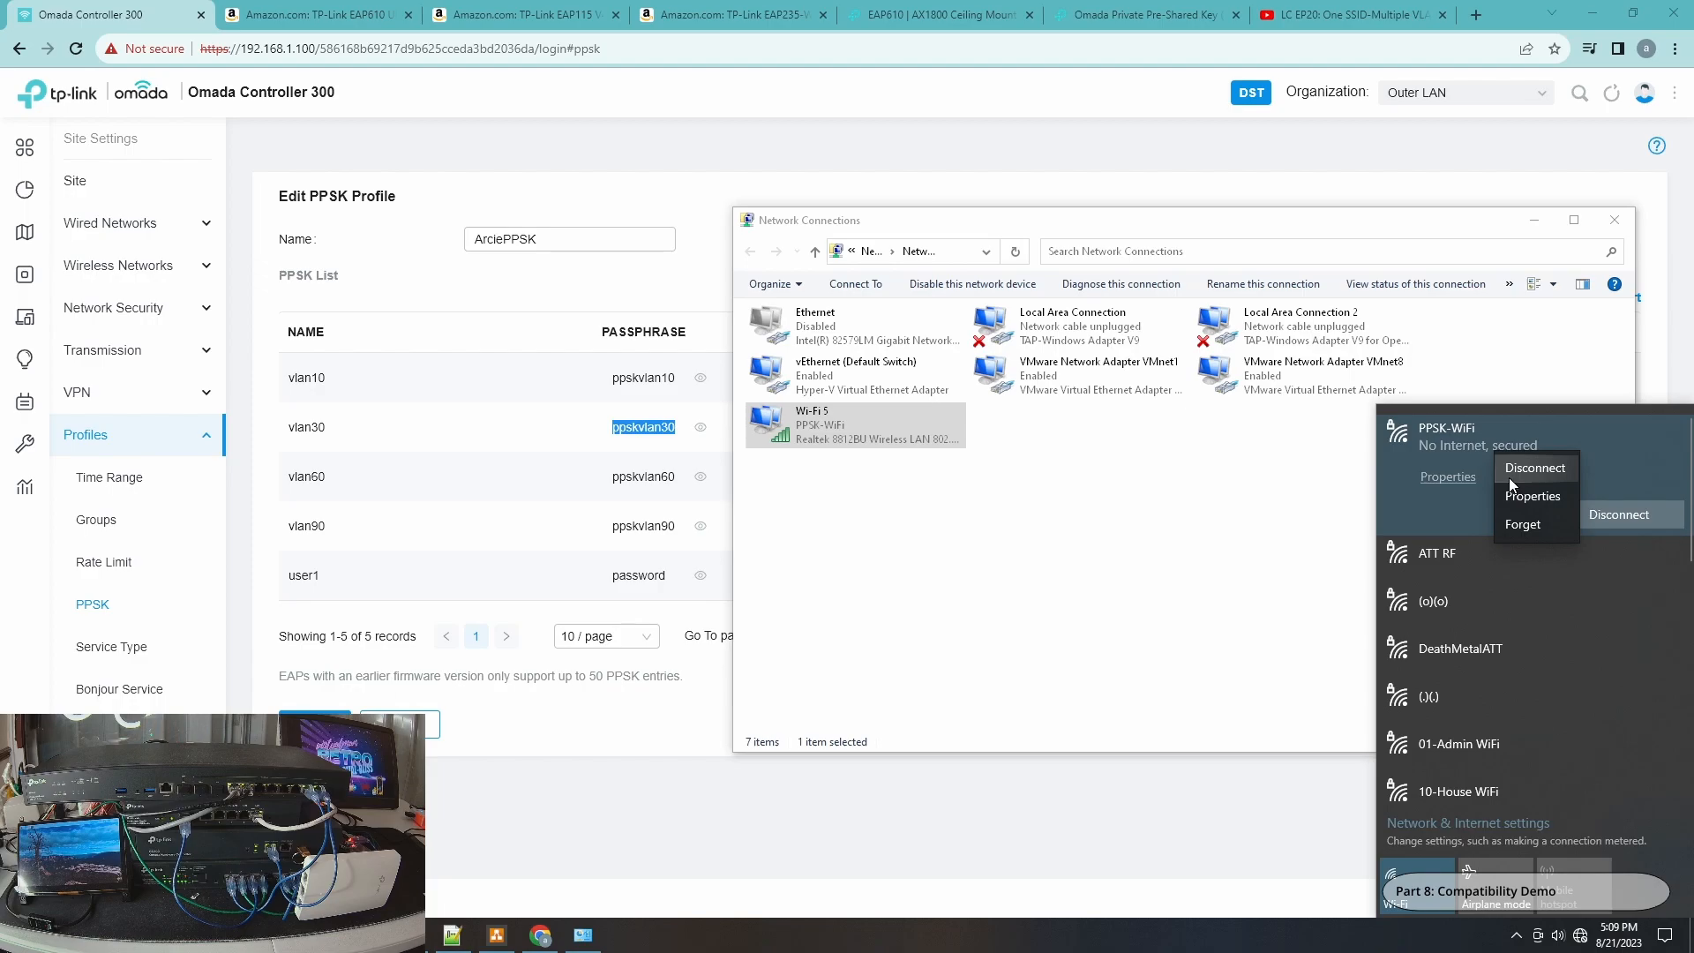
{"action": "left_click", "coordinate": [1510, 528]}
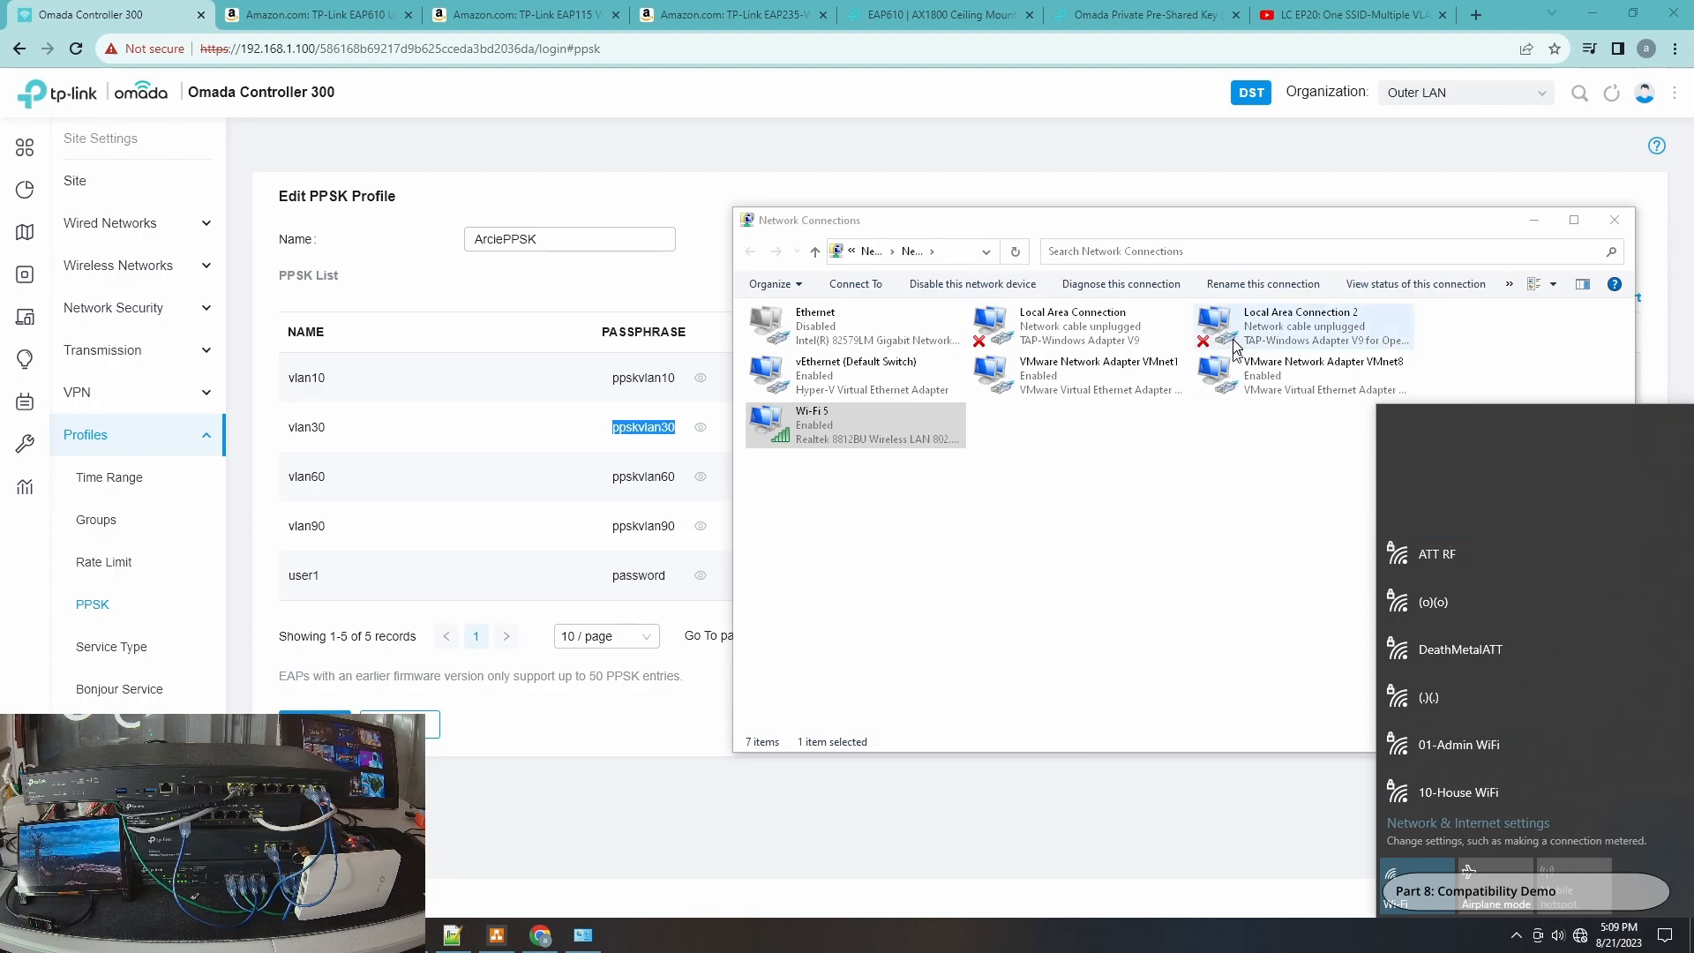
Copy the vlan60 passphrase from the ArciePPSK profile's PPSK list.
{"action": "left_click", "coordinate": [612, 481]}
{"action": "left_click_drag", "start_coordinate": [617, 476], "coordinate": [662, 478]}
{"action": "right_click", "coordinate": [658, 478]}
{"action": "left_click", "coordinate": [692, 488]}
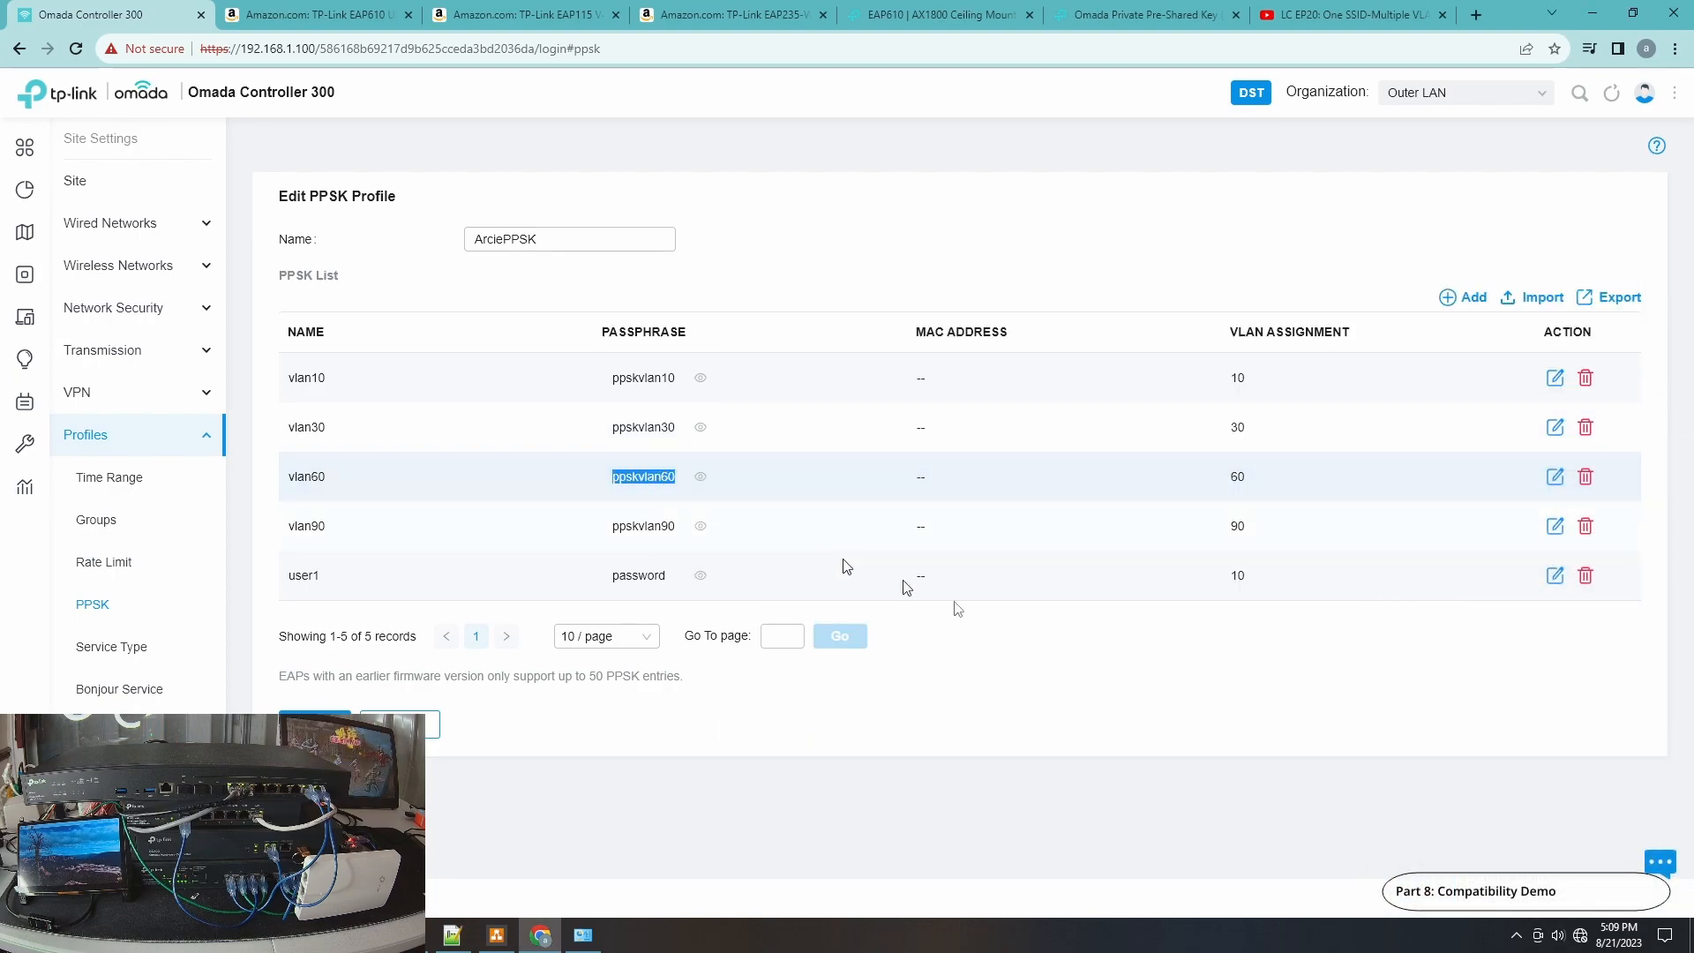
Connect to PPSK-WiFi without automatic connection, pasting the vlan60 passphrase as the security key, and allow network discovery.
{"action": "left_click", "coordinate": [1582, 937]}
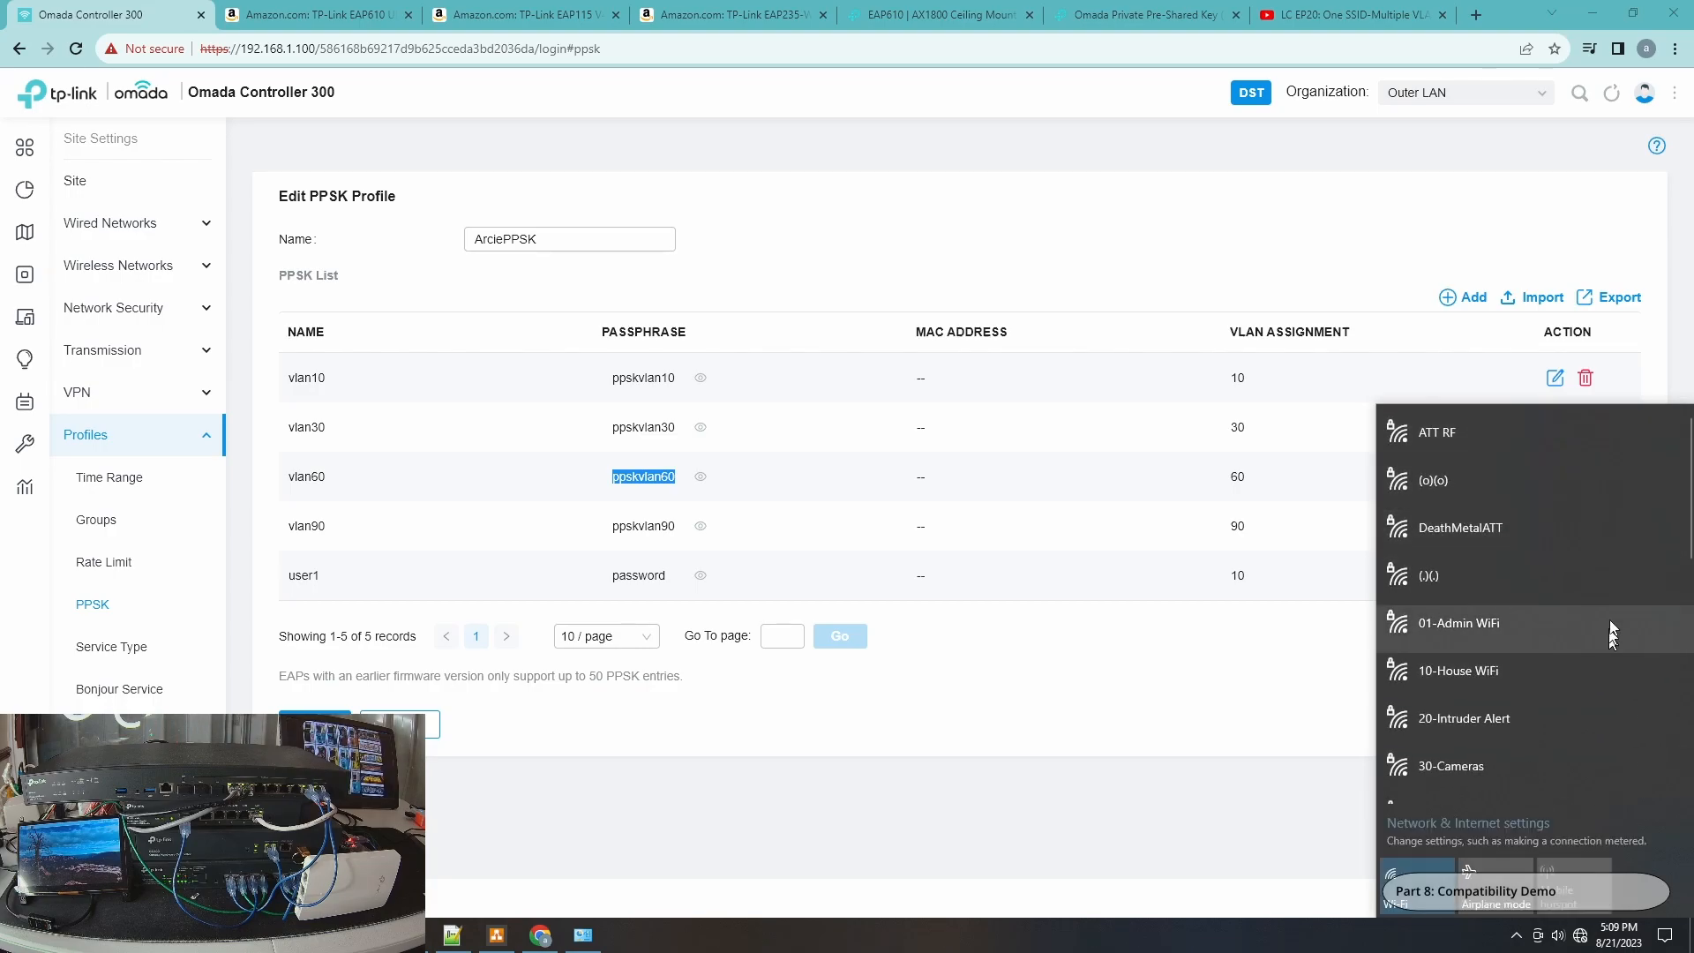
{"action": "scroll", "coordinate": [1589, 671], "scroll_direction": "down", "scroll_amount": 5}
{"action": "left_click", "coordinate": [1550, 713]}
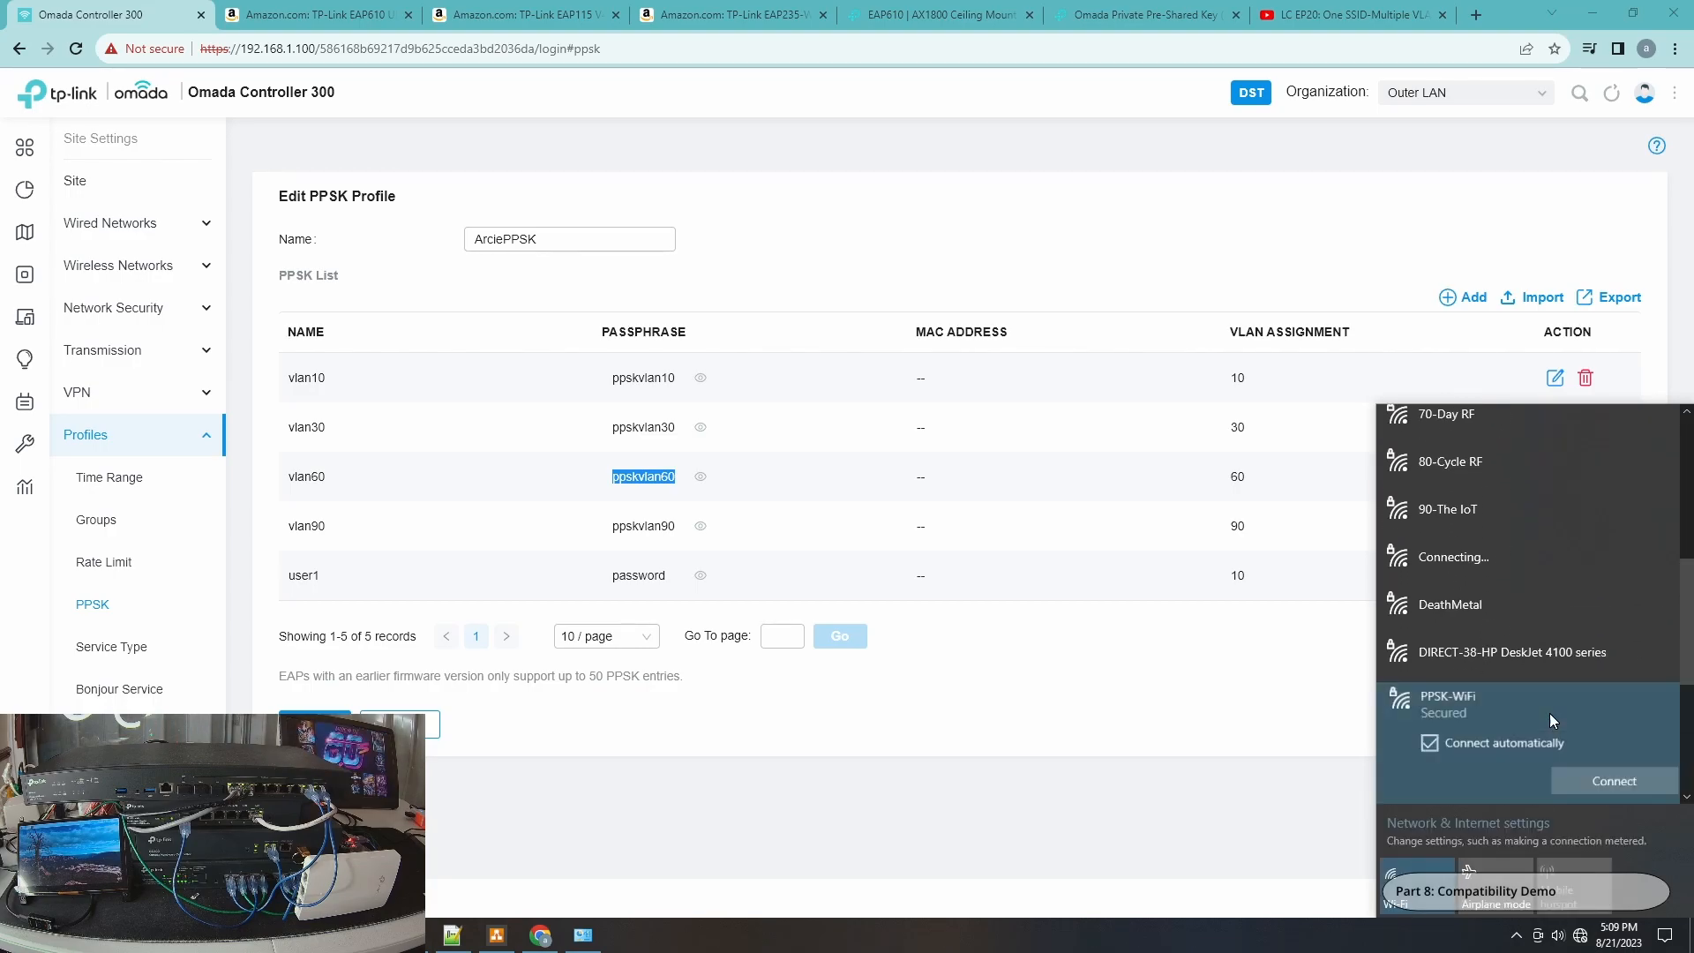
{"action": "left_click", "coordinate": [1485, 748]}
{"action": "left_click", "coordinate": [1595, 780]}
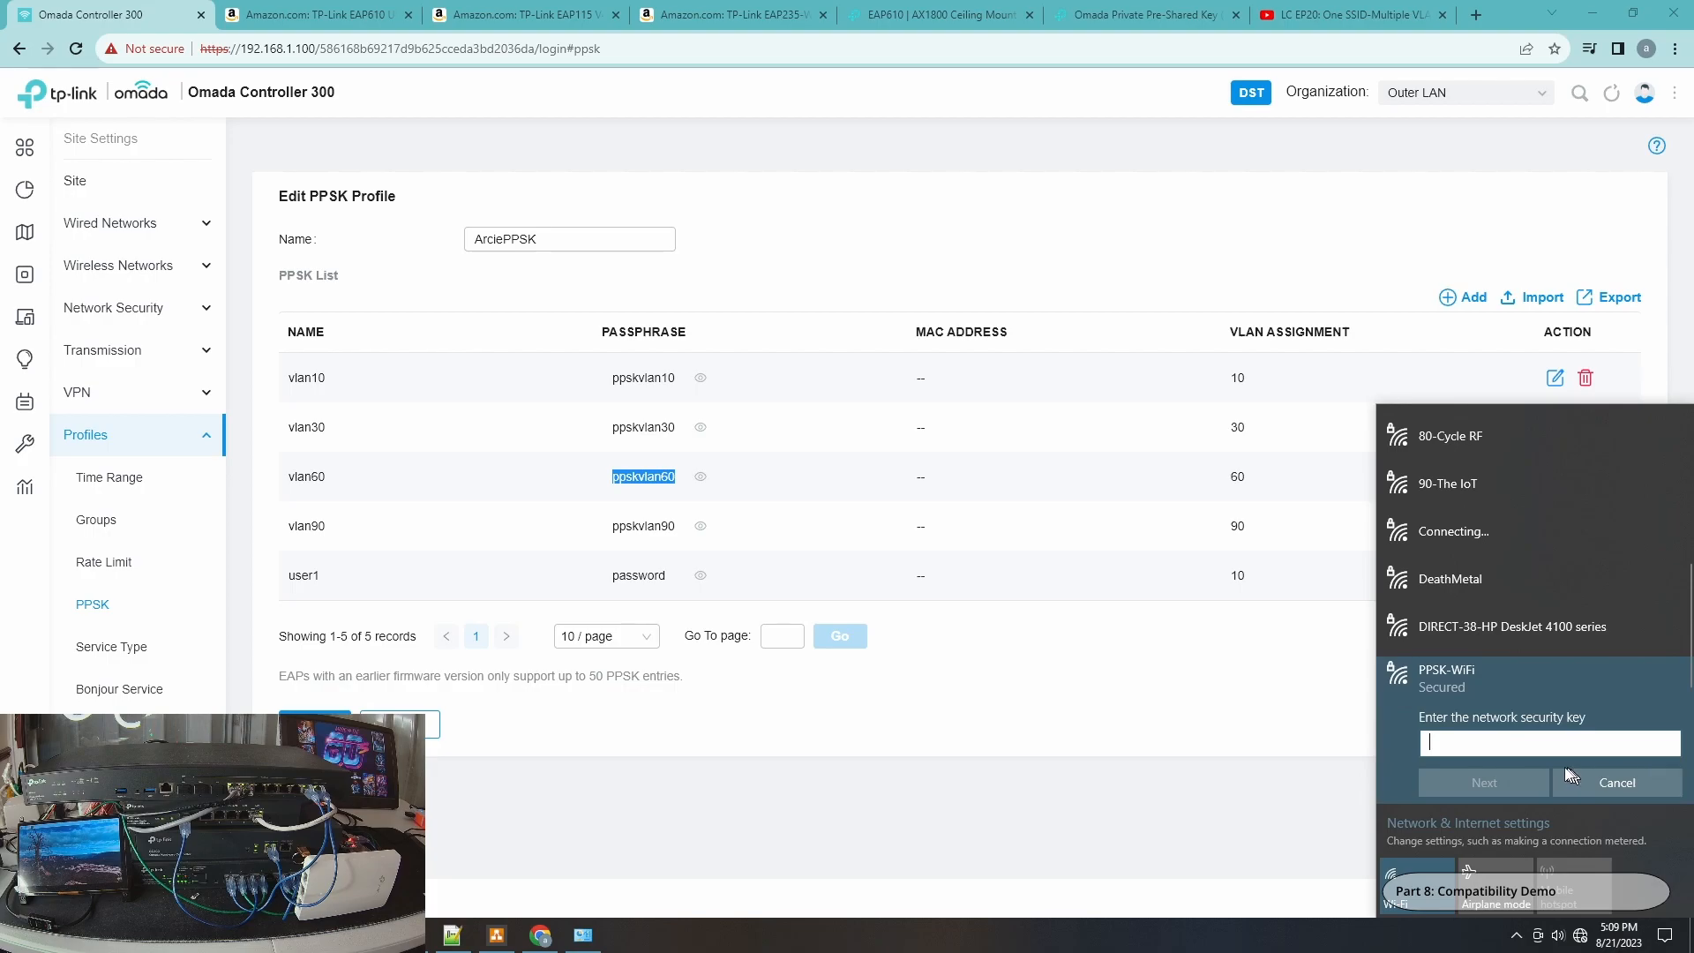
{"action": "key", "text": "ctrl+v"}
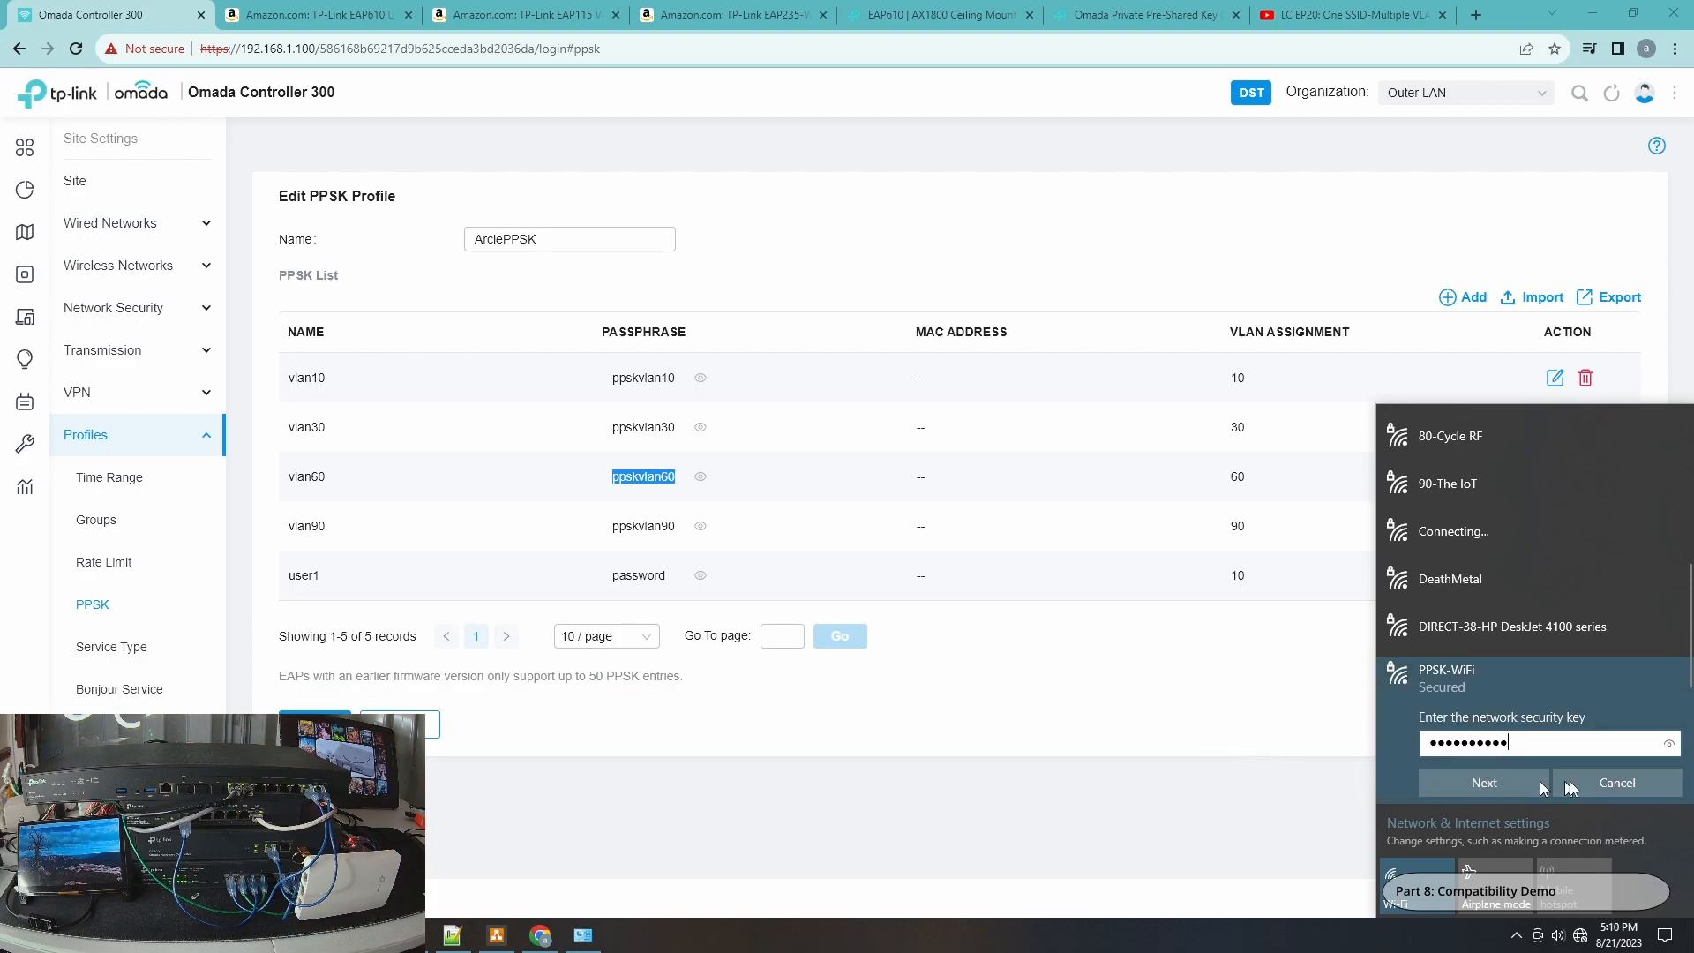
{"action": "left_click", "coordinate": [1668, 747]}
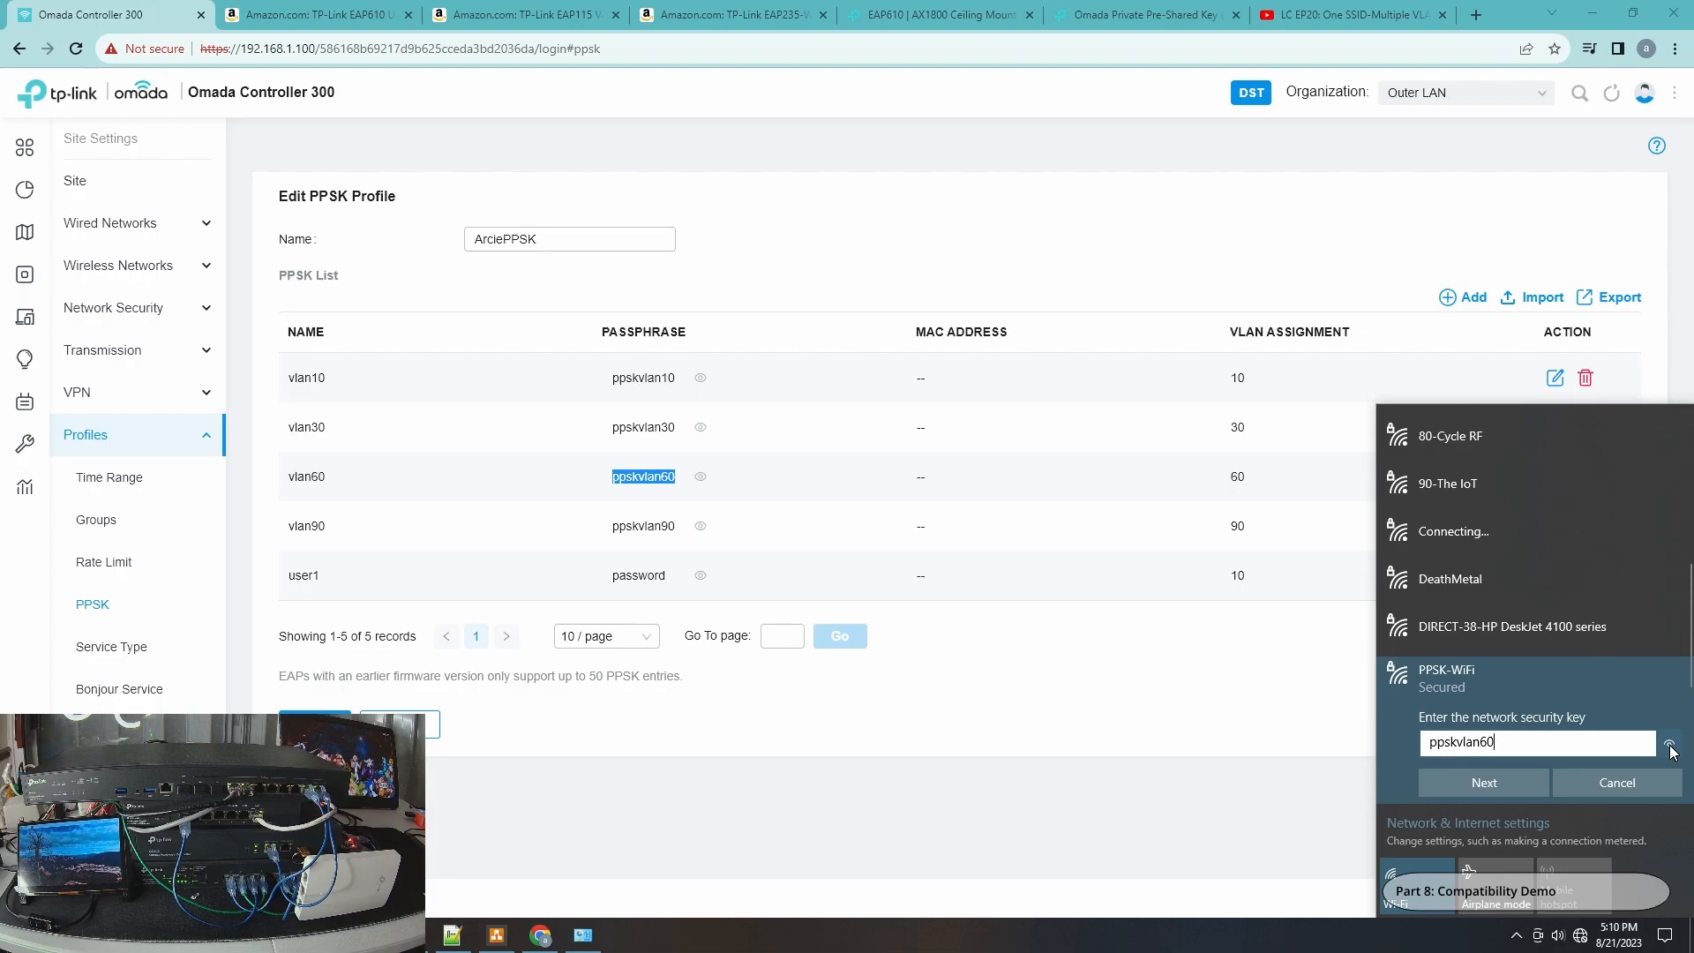
{"action": "left_click", "coordinate": [1479, 784]}
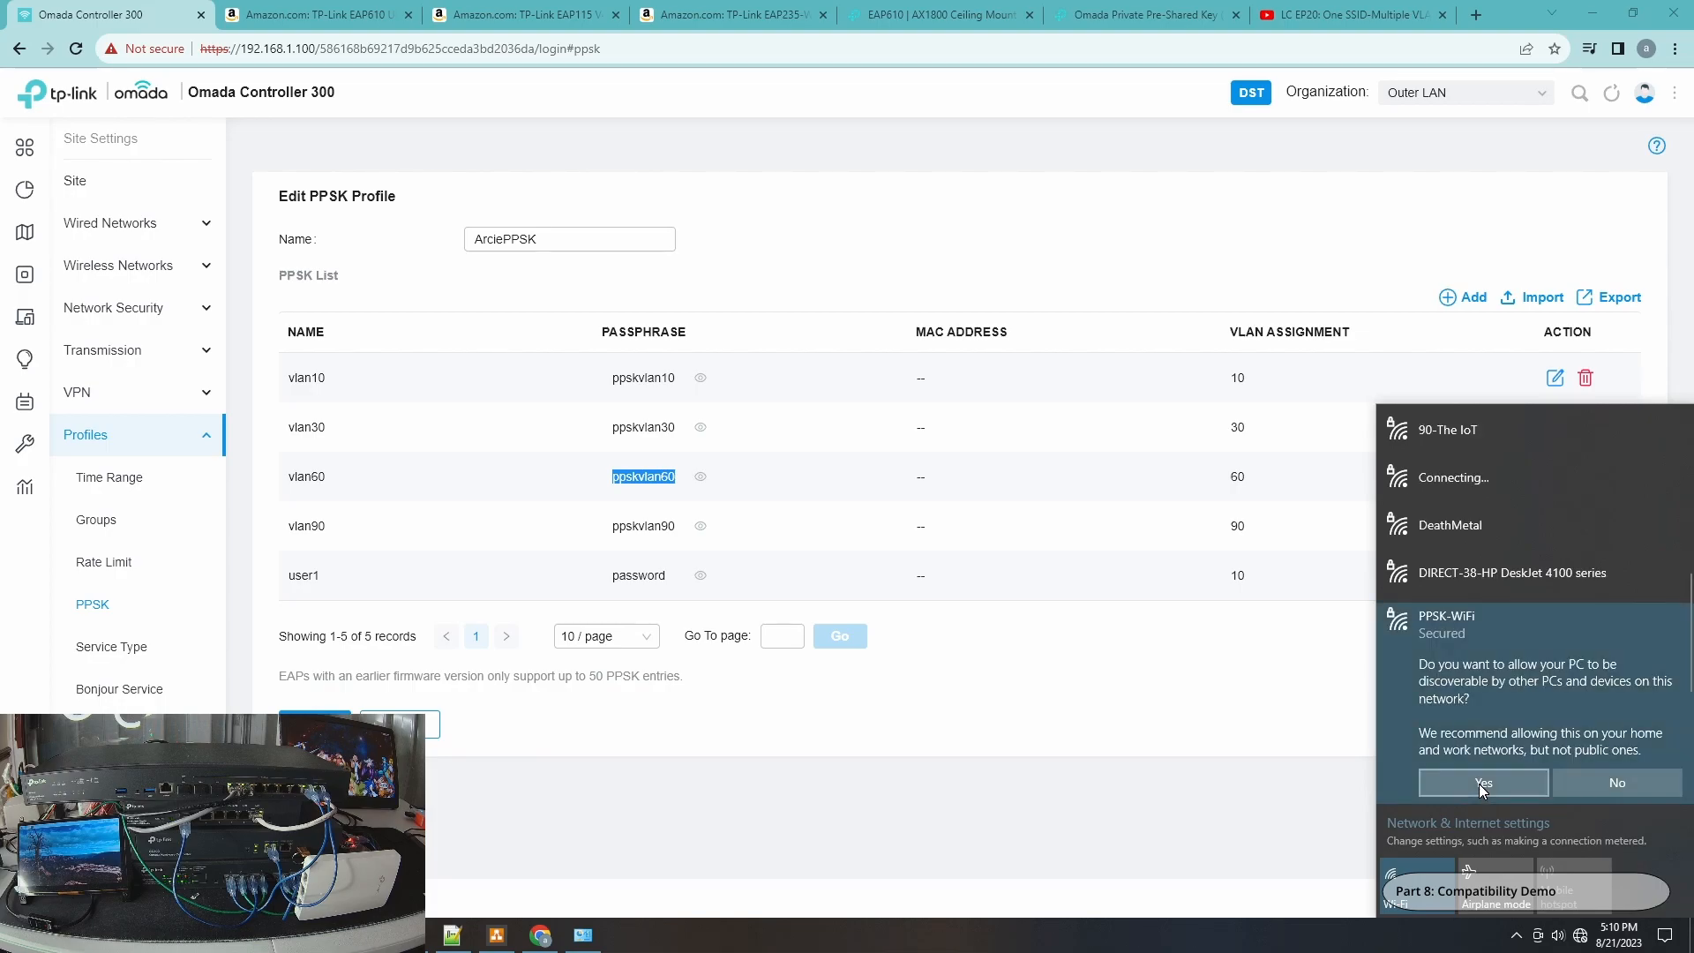
{"action": "left_click", "coordinate": [1499, 780]}
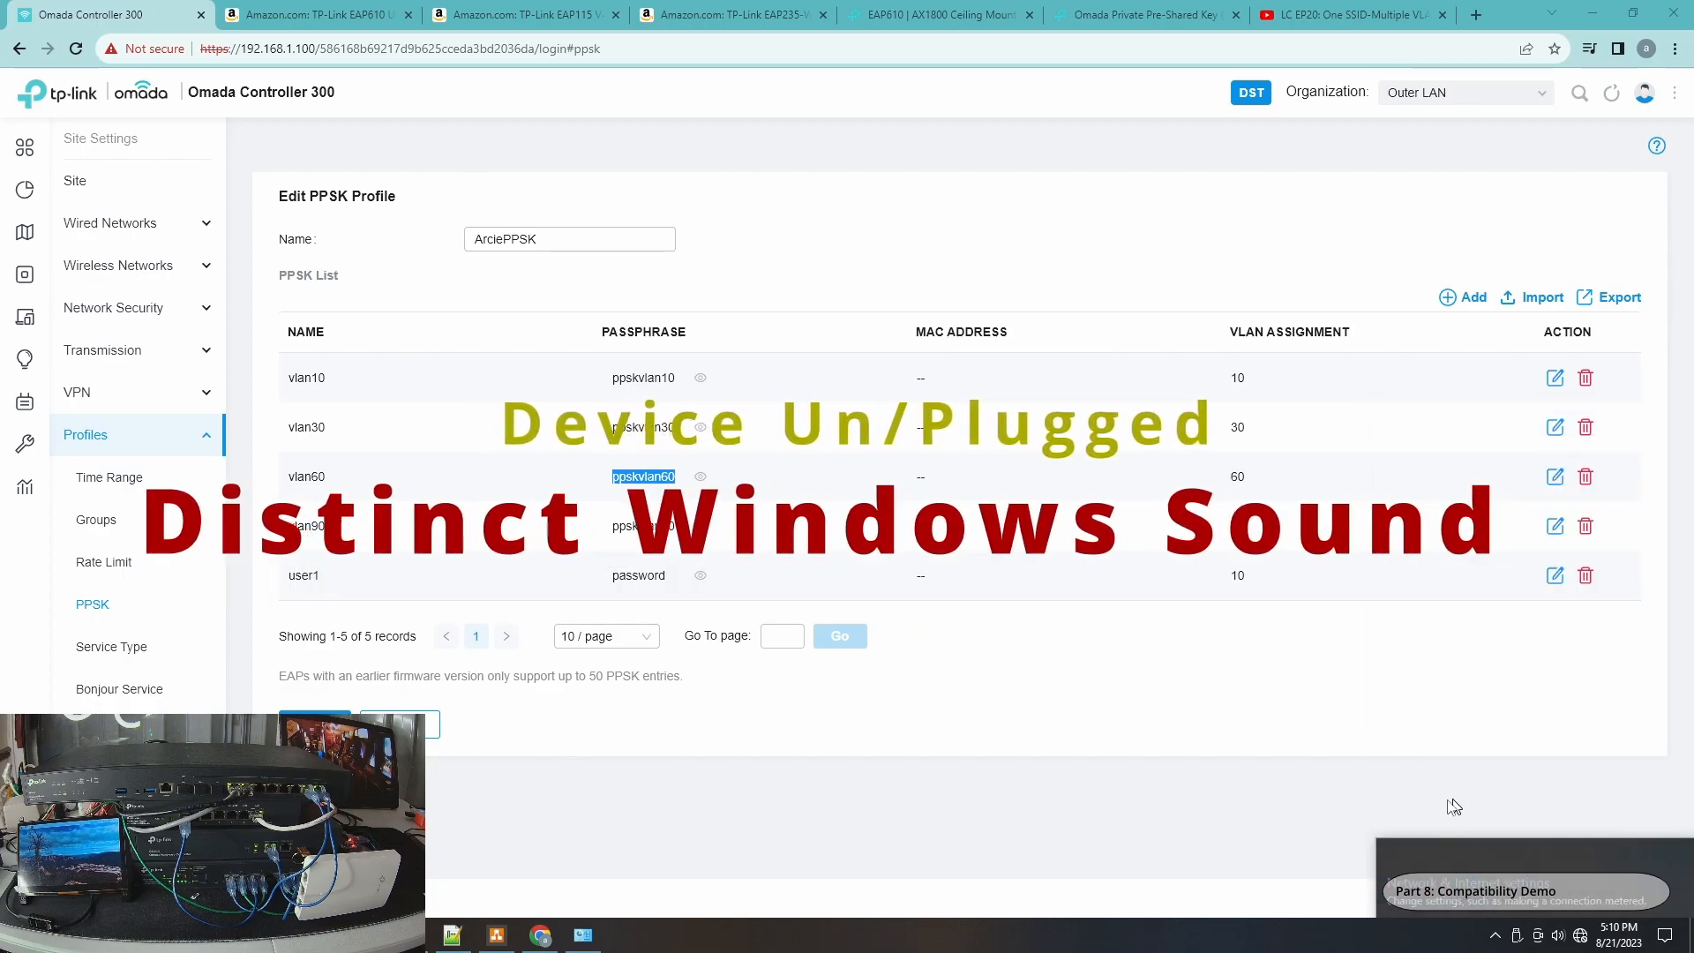
Review the Wi-Fi 5 status, its connection details and the running ping output.
{"action": "left_click", "coordinate": [589, 936]}
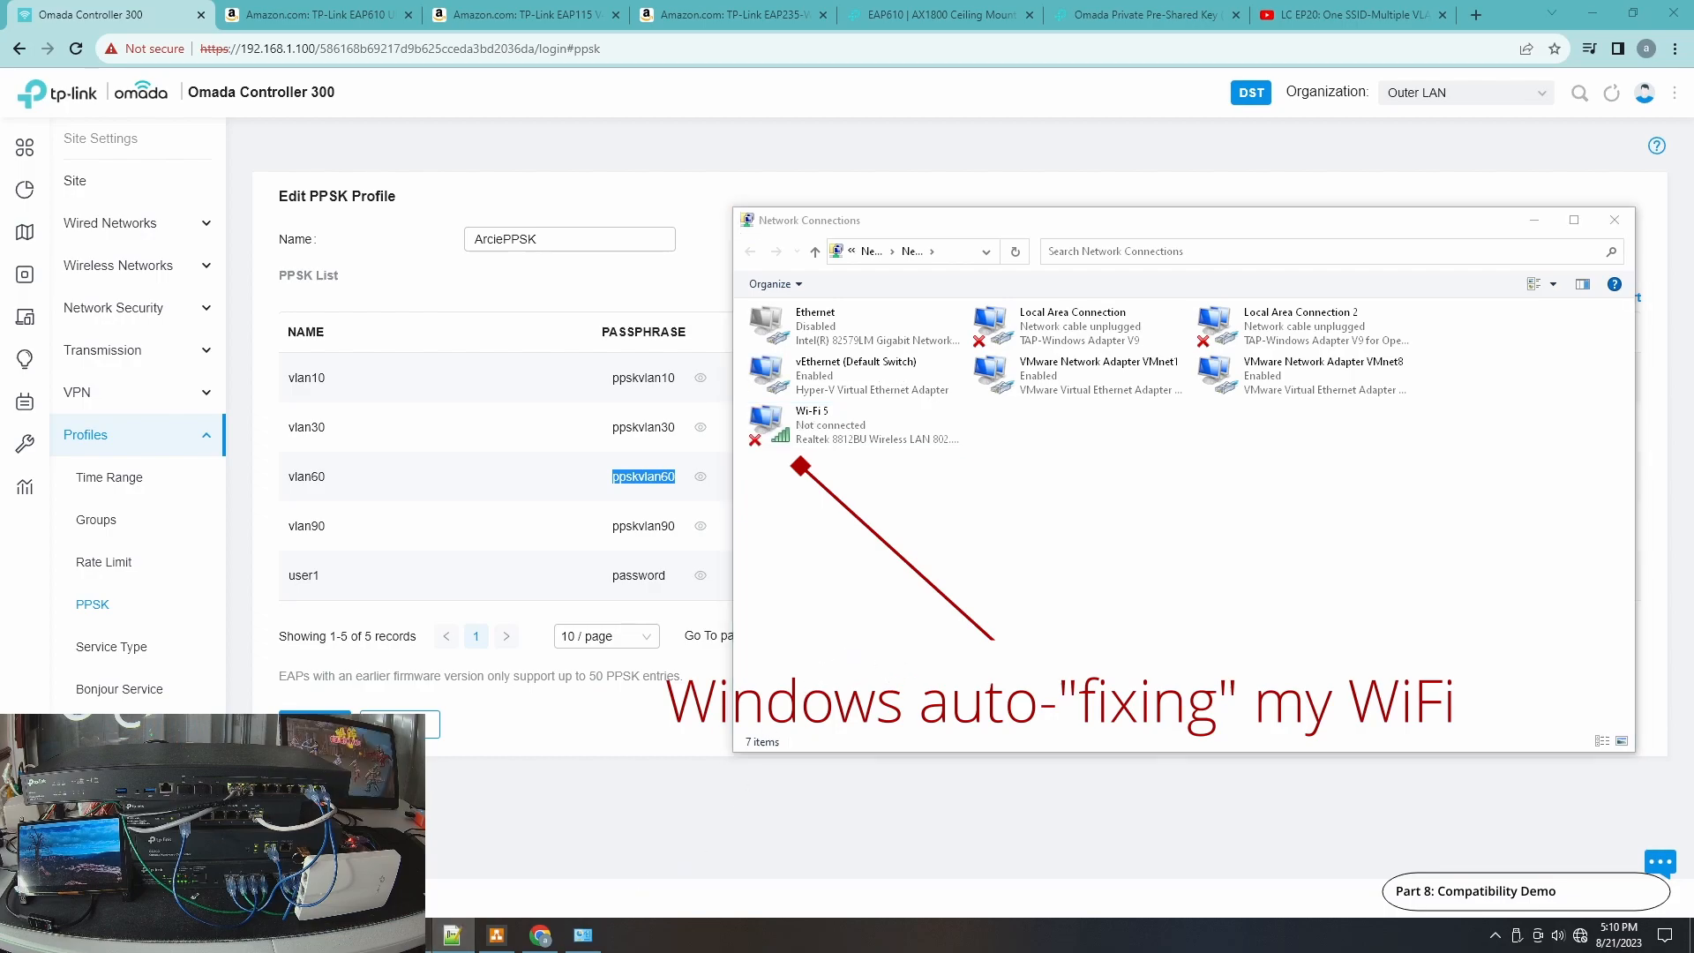
{"action": "left_click", "coordinate": [409, 935]}
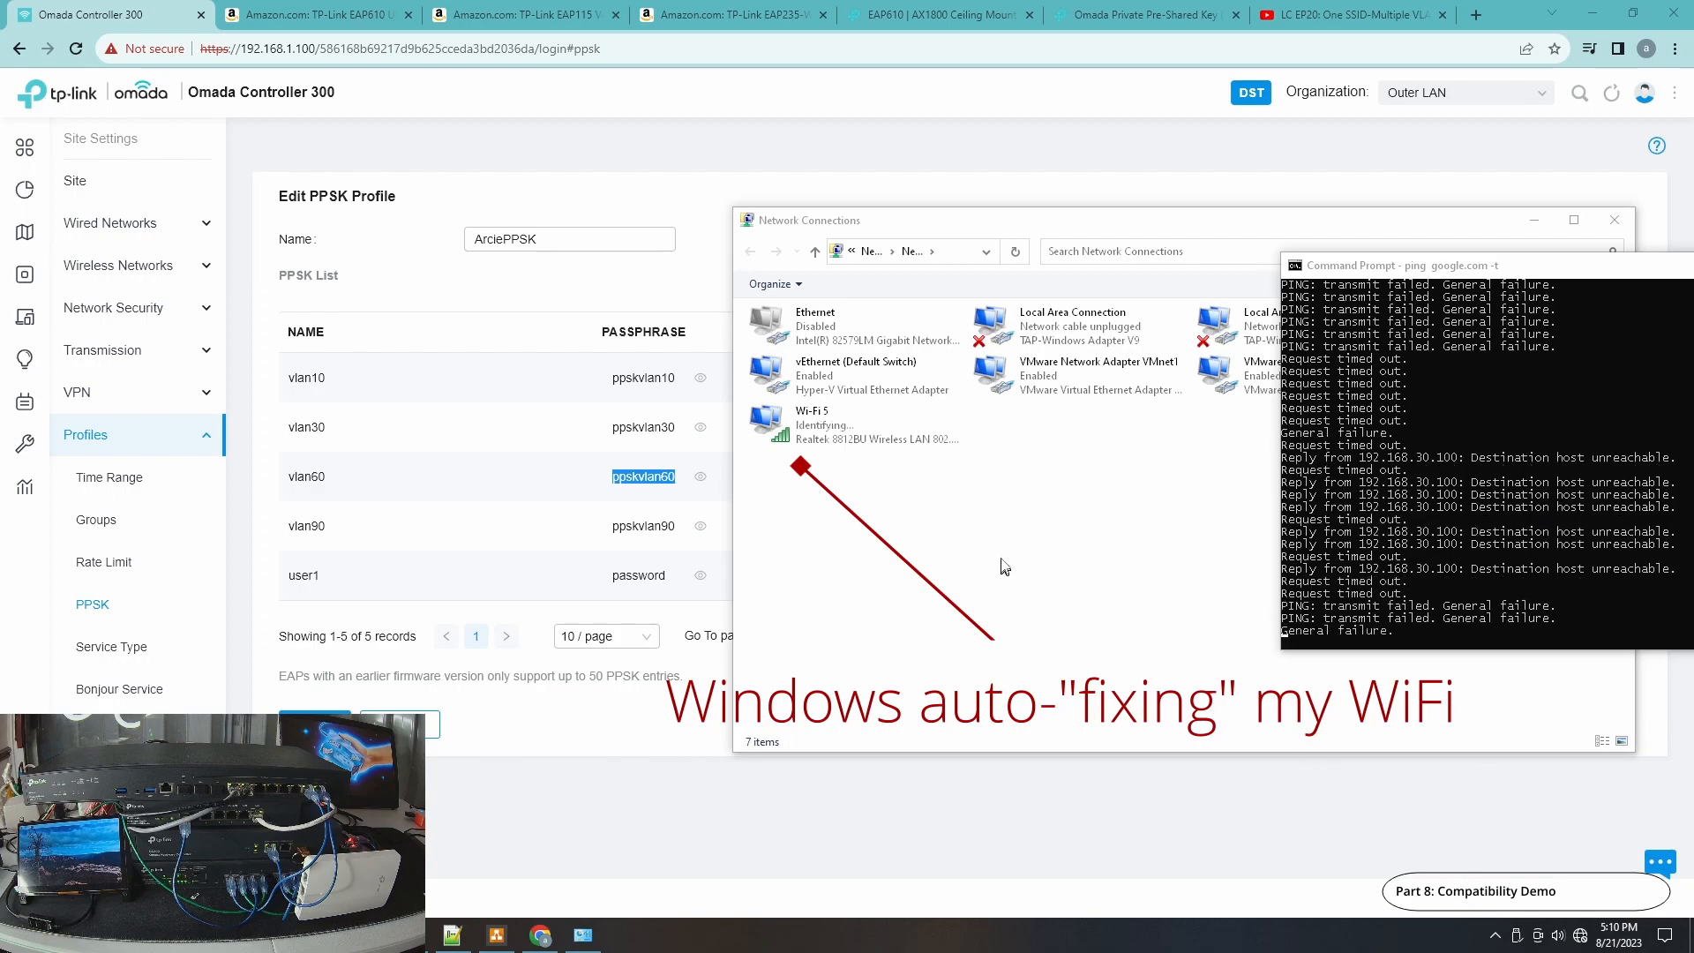
{"action": "left_click", "coordinate": [831, 429]}
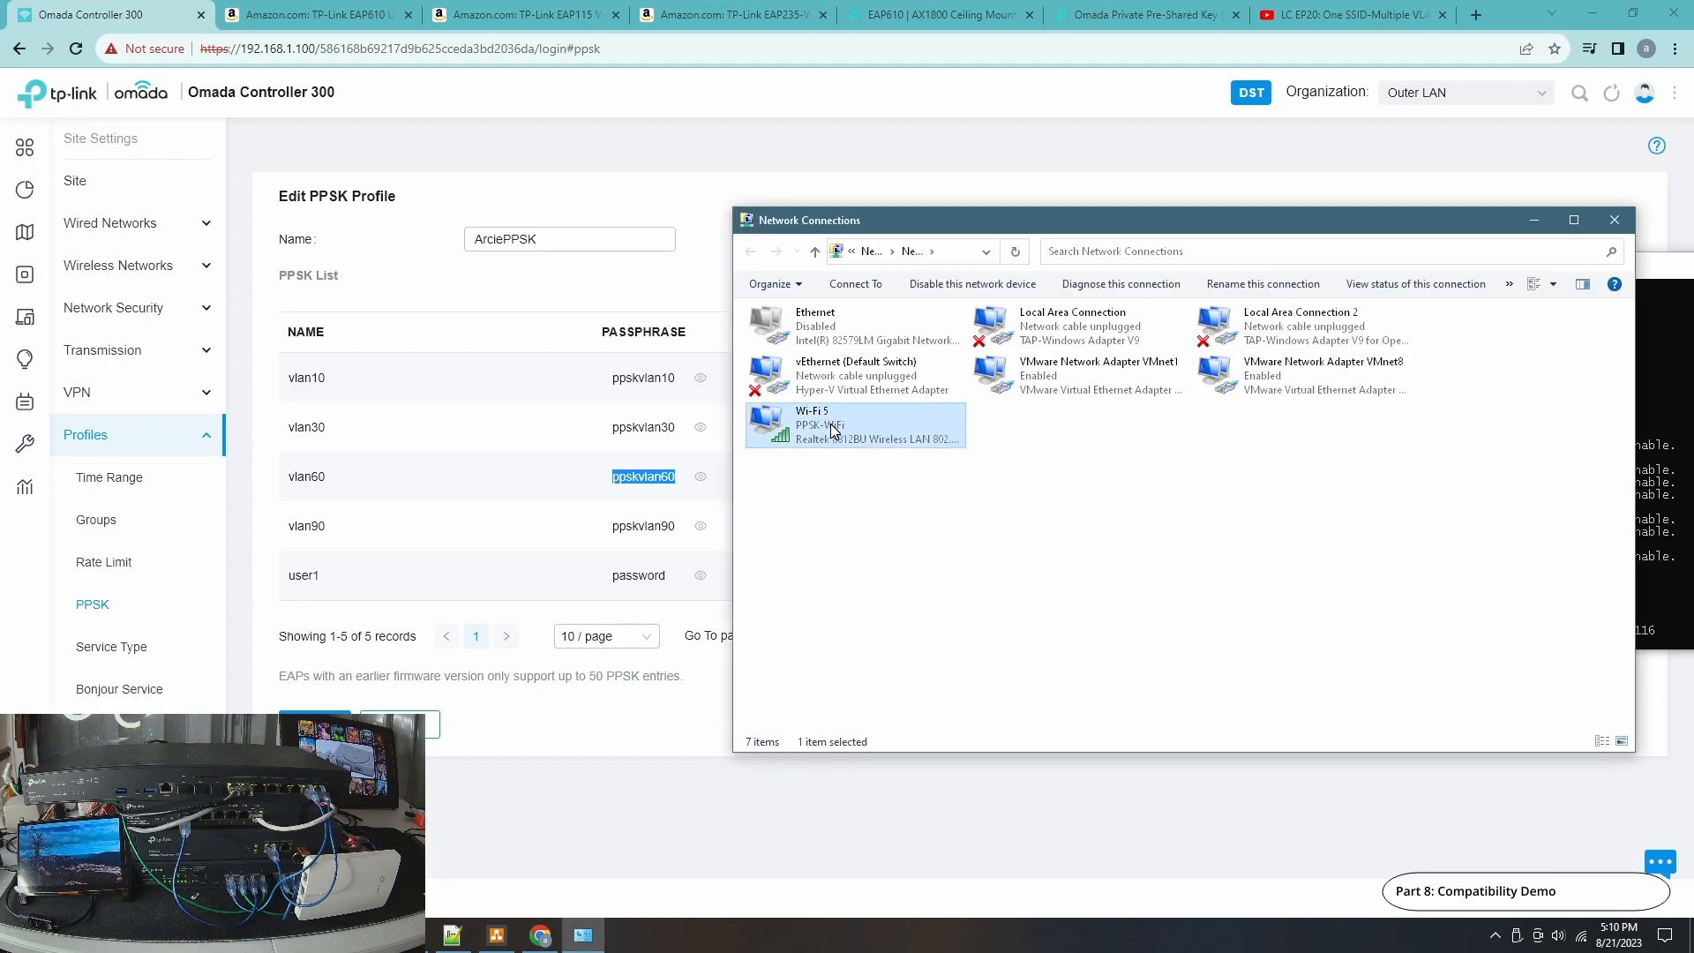
{"action": "double_click", "coordinate": [855, 446]}
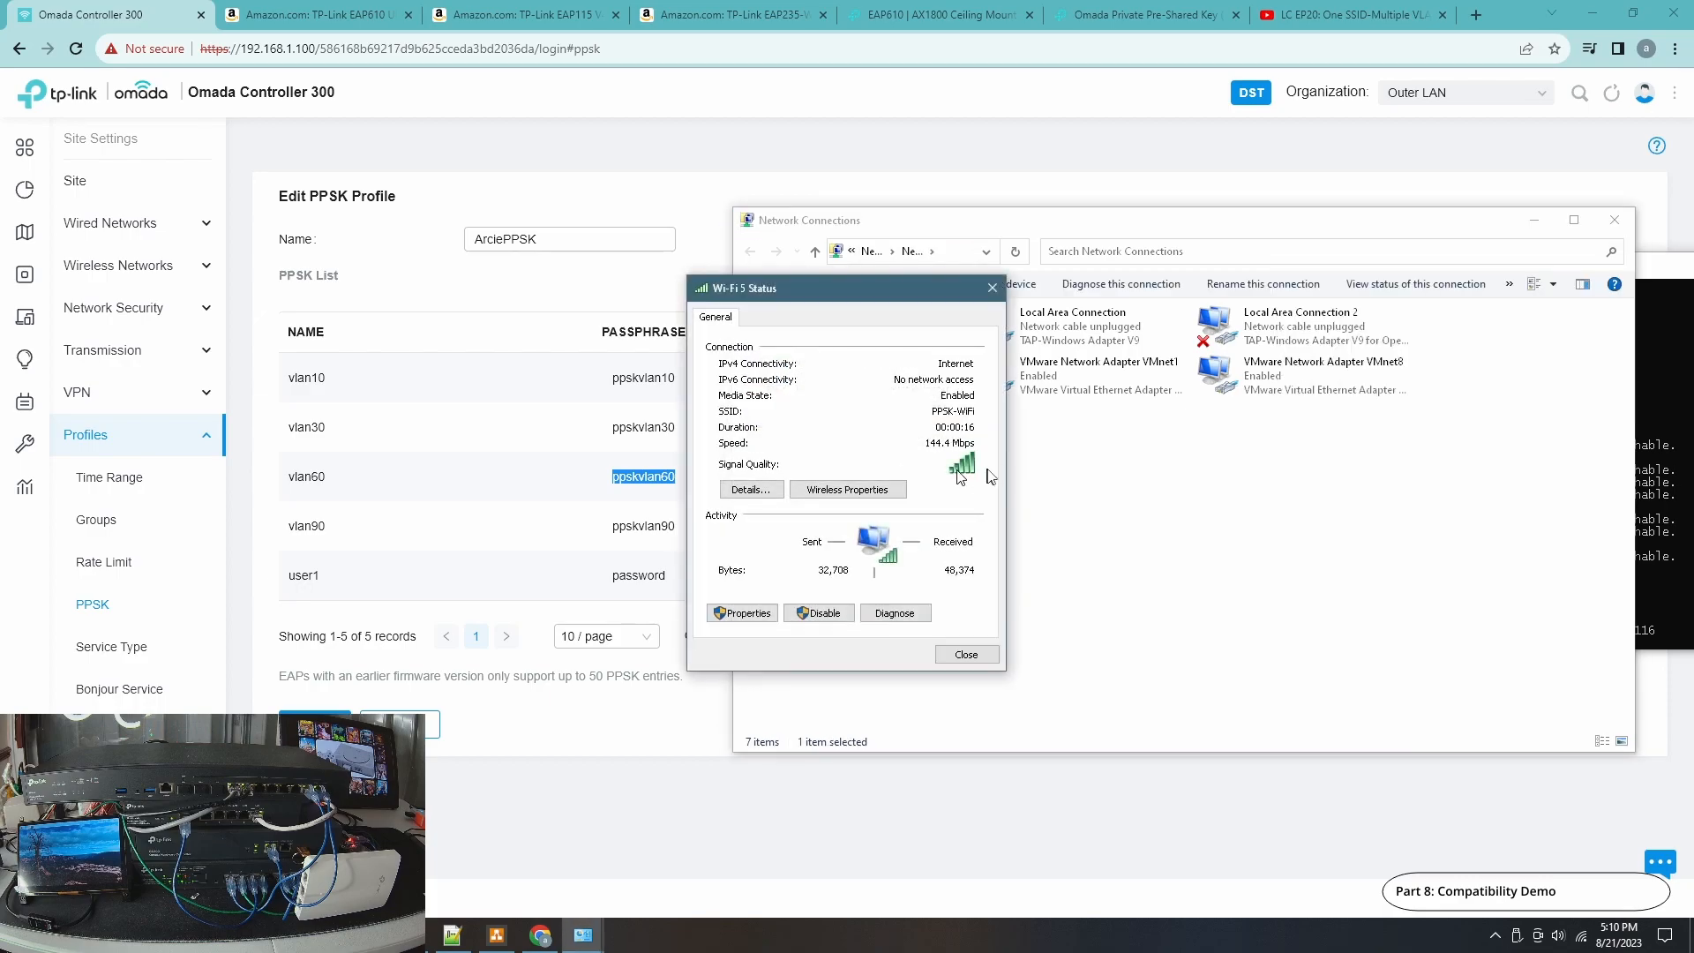
{"action": "left_click", "coordinate": [740, 485]}
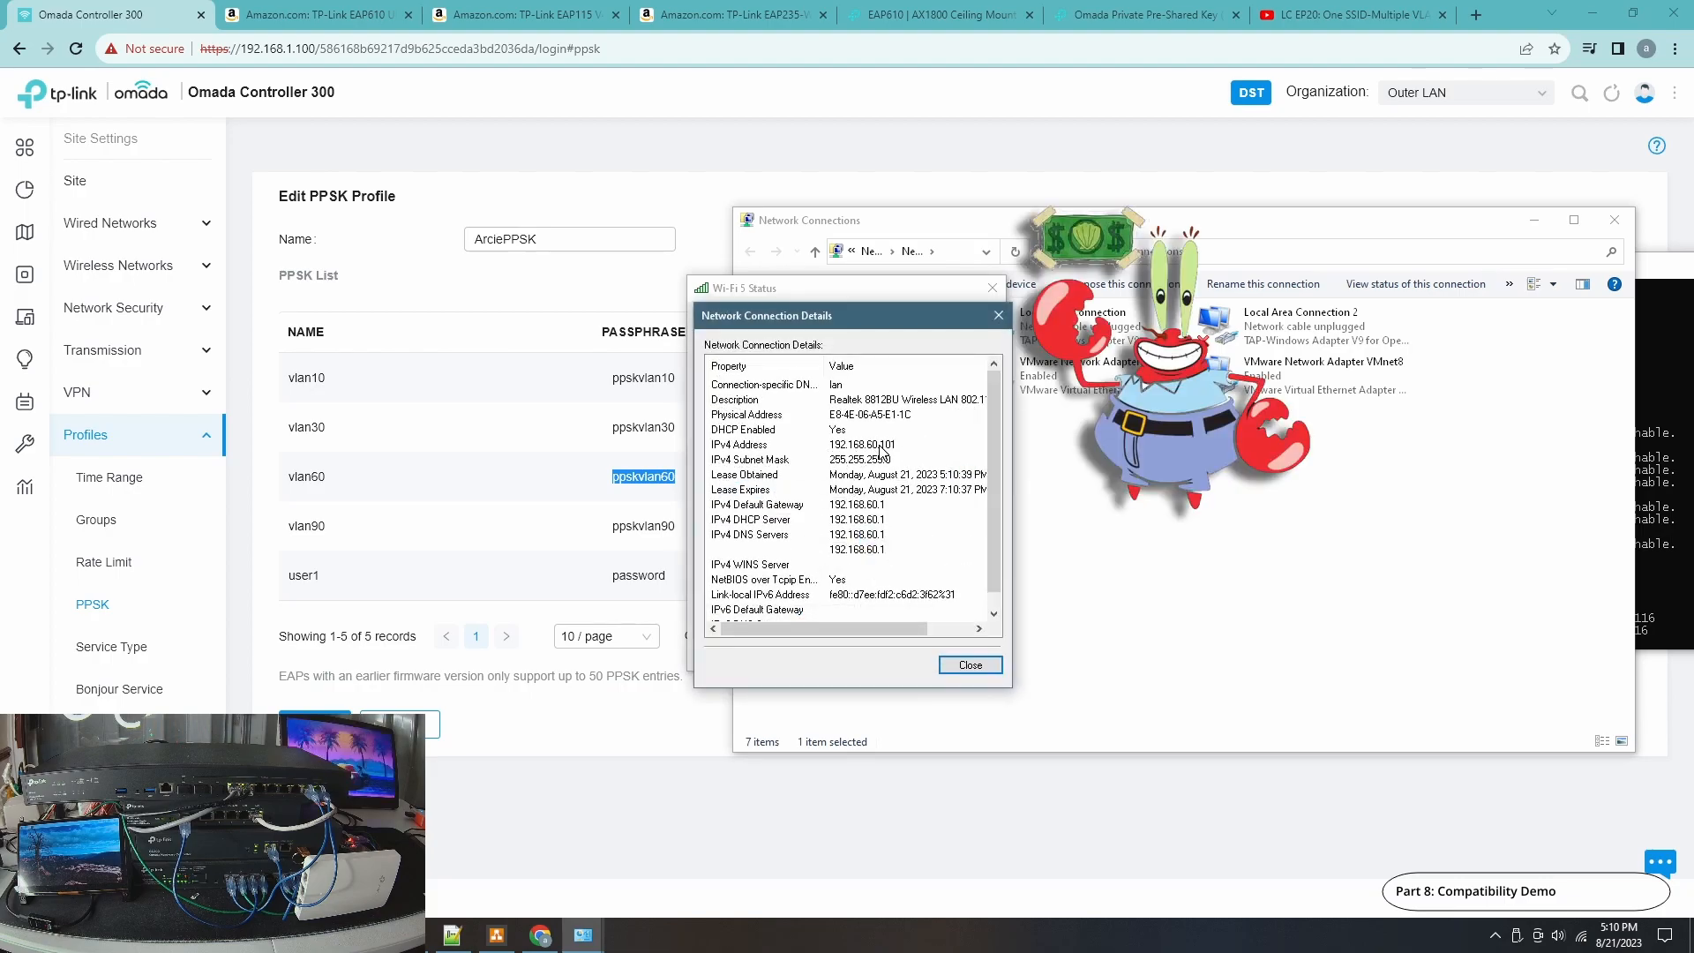
{"action": "left_click", "coordinate": [970, 665]}
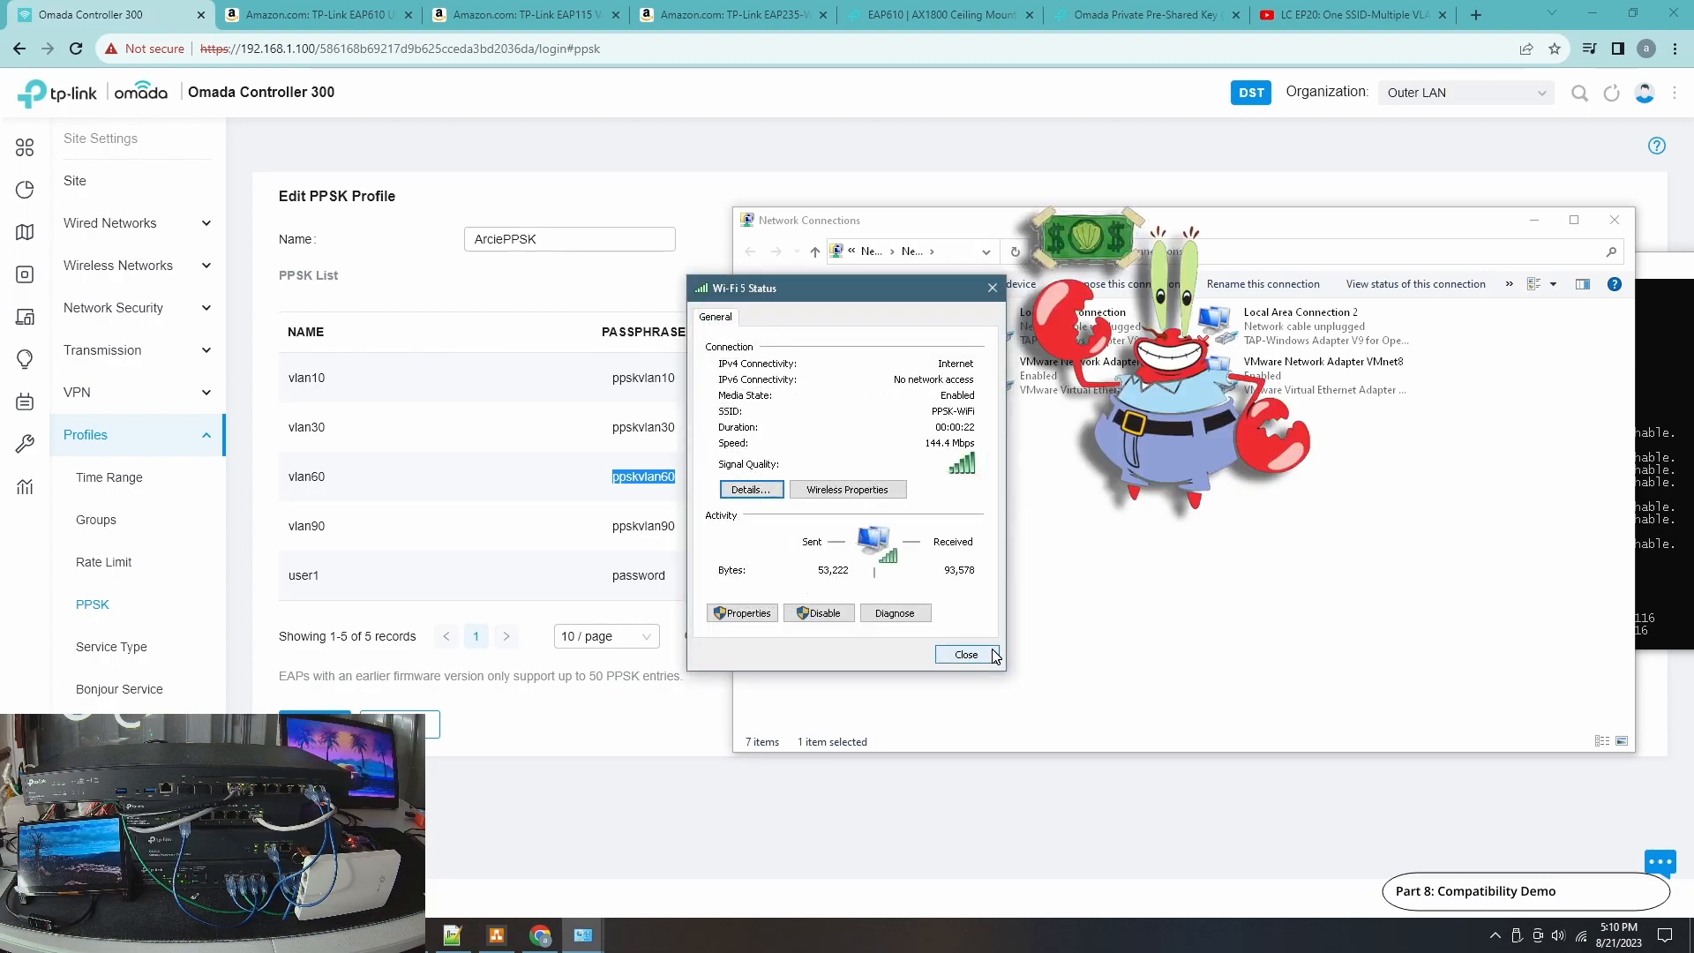
{"action": "left_click", "coordinate": [993, 653]}
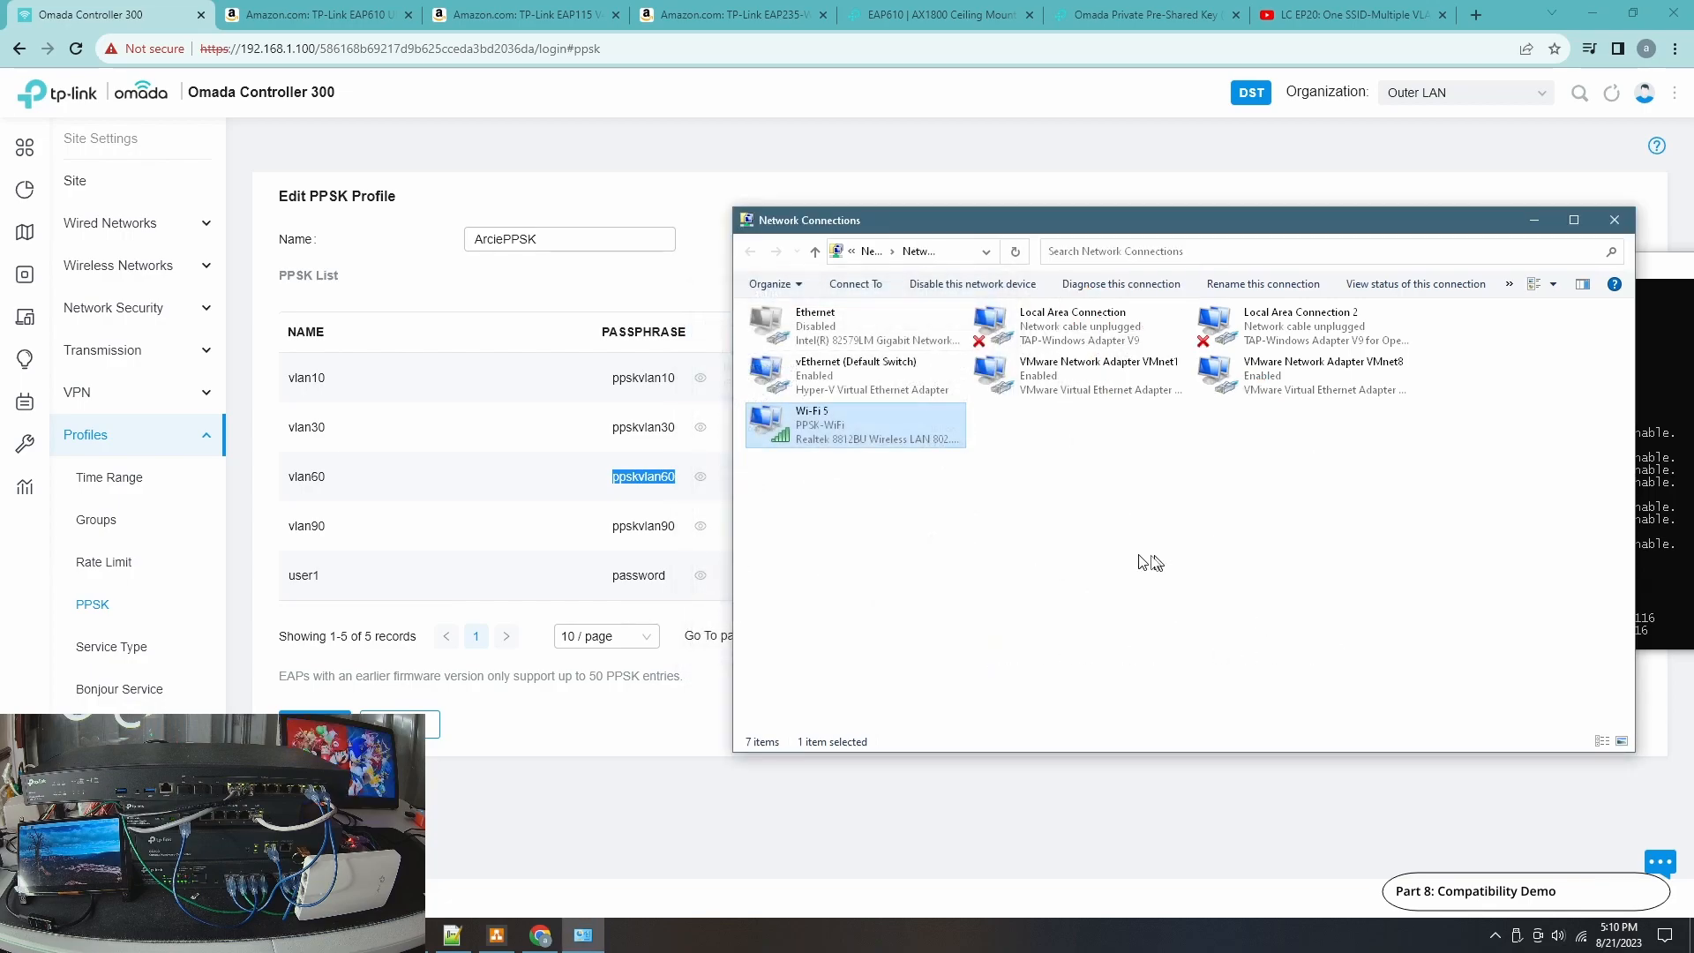
{"action": "left_click", "coordinate": [1660, 540]}
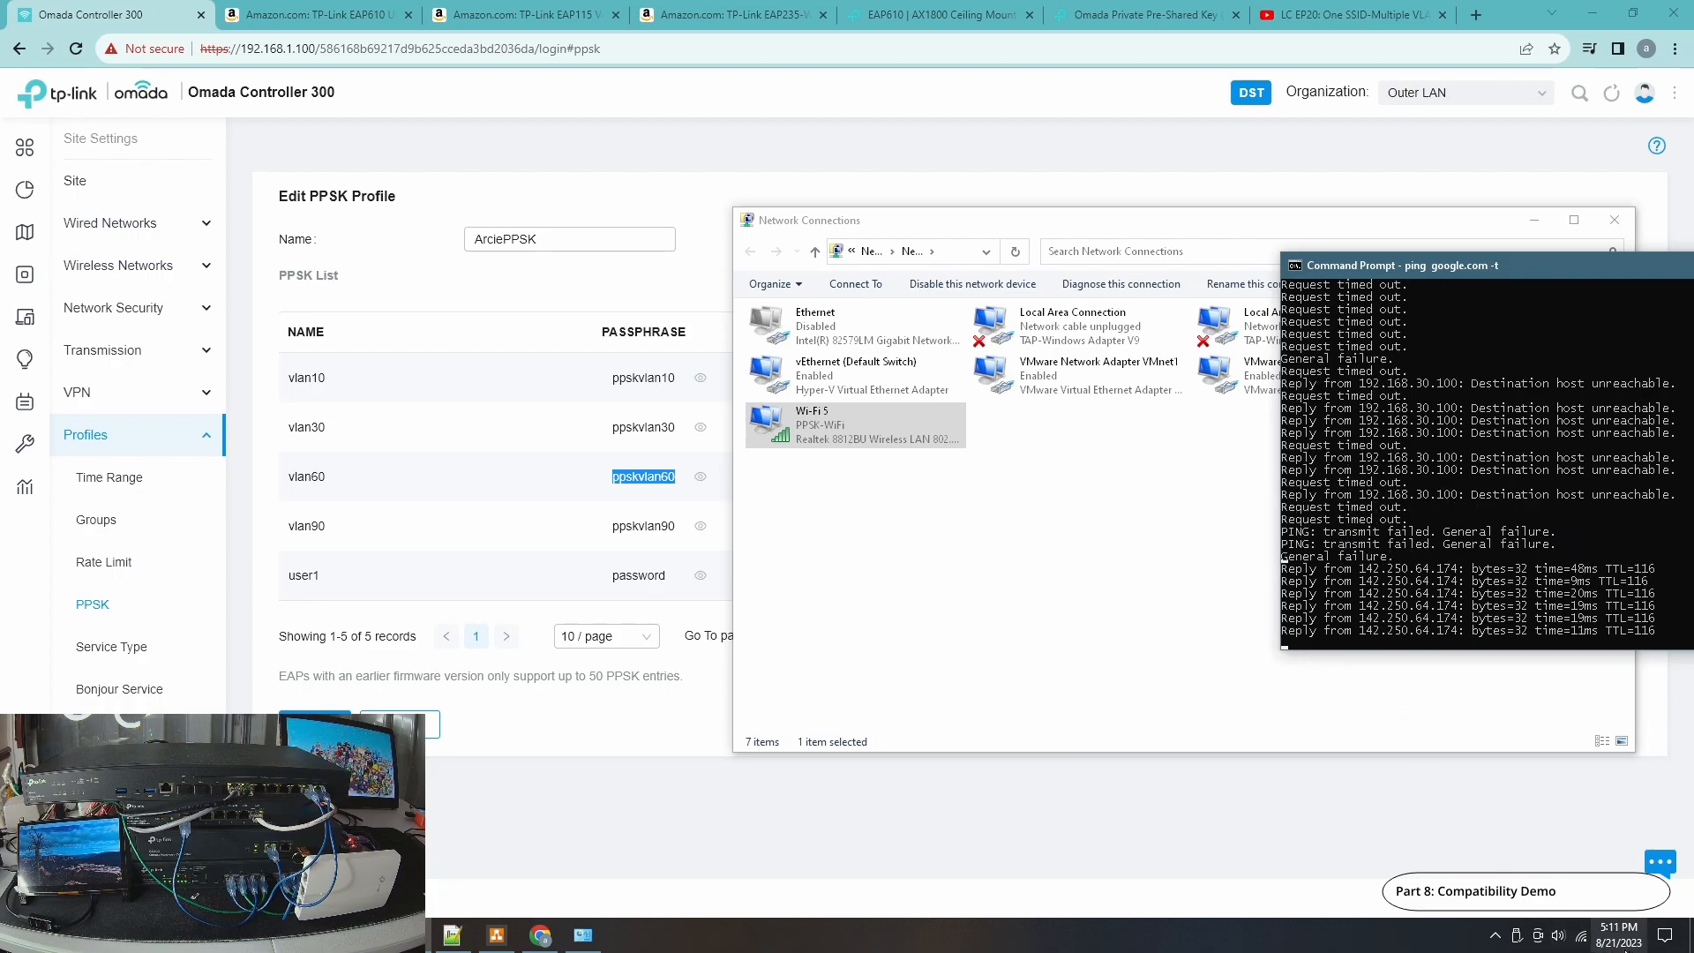
Forget the connected PPSK-WiFi network from the wireless network list.
{"action": "left_click", "coordinate": [1581, 937]}
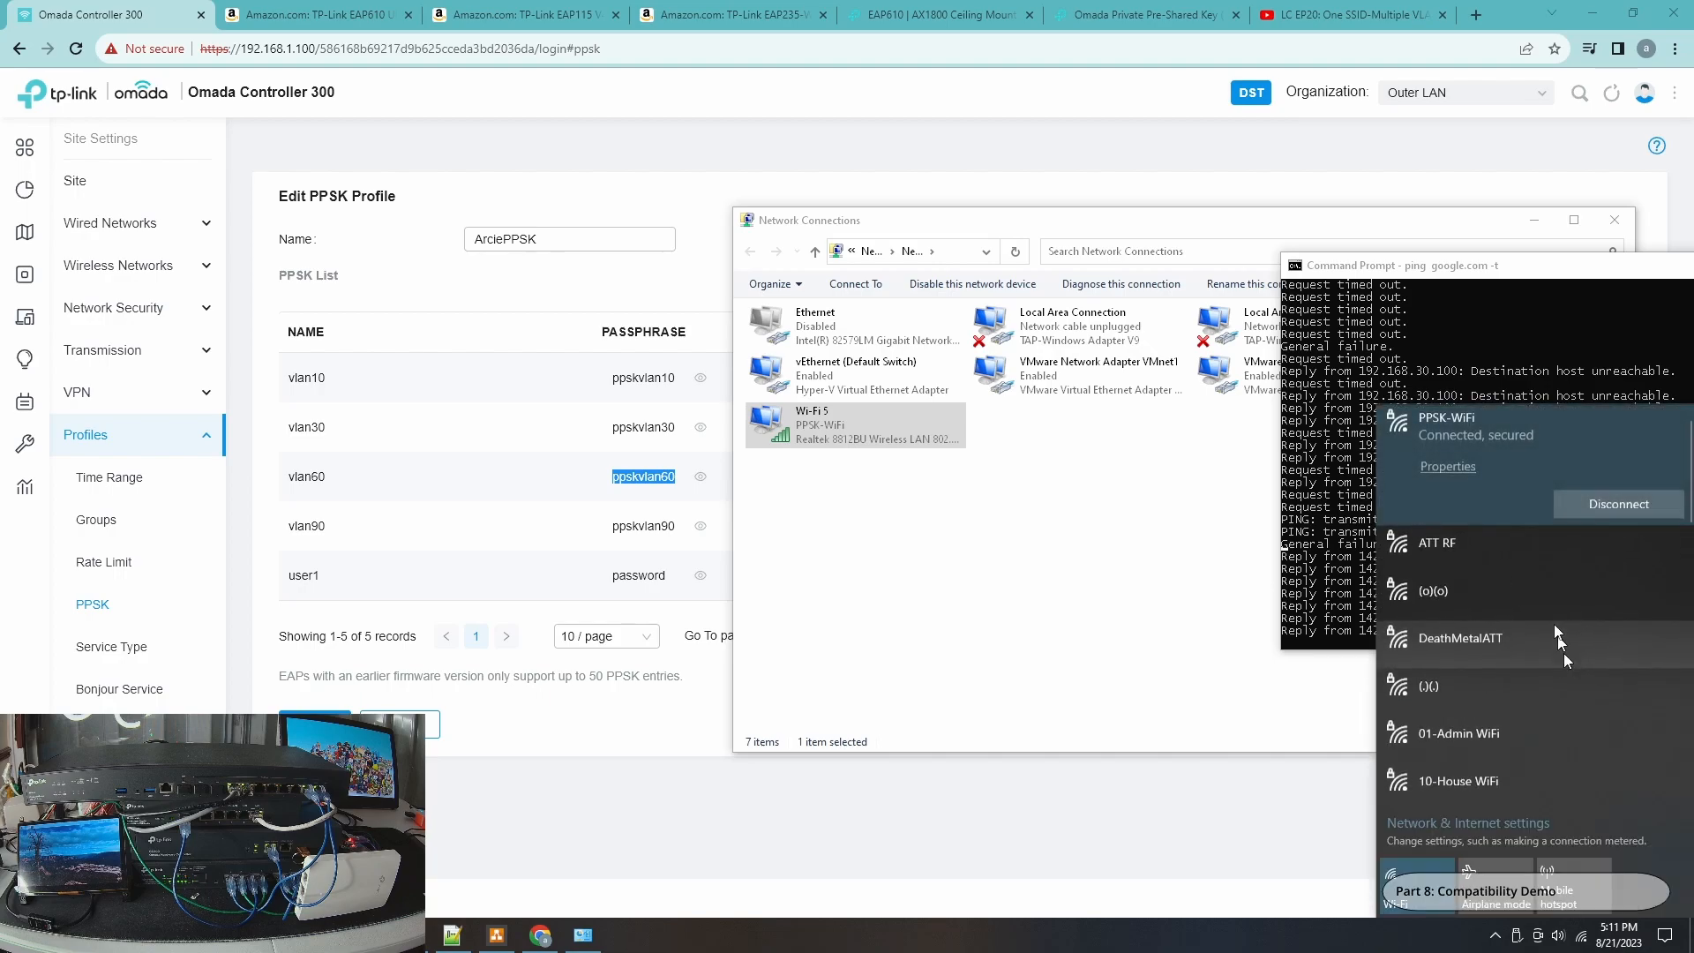
{"action": "right_click", "coordinate": [1493, 436]}
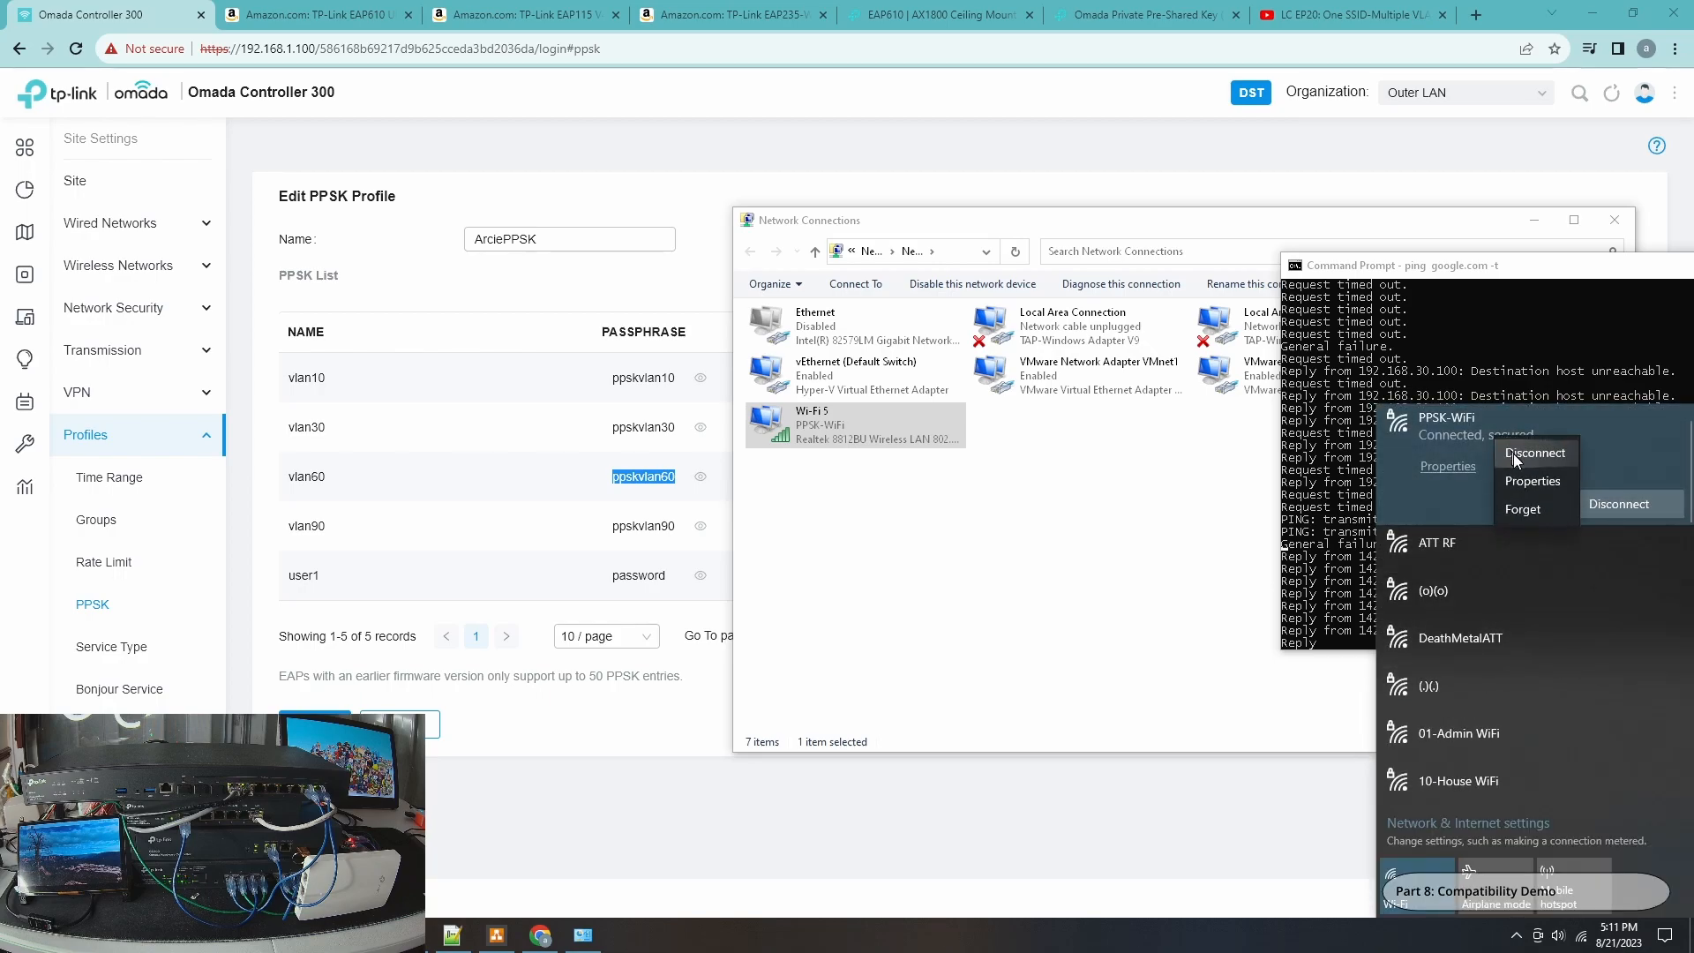
{"action": "left_click", "coordinate": [1511, 509]}
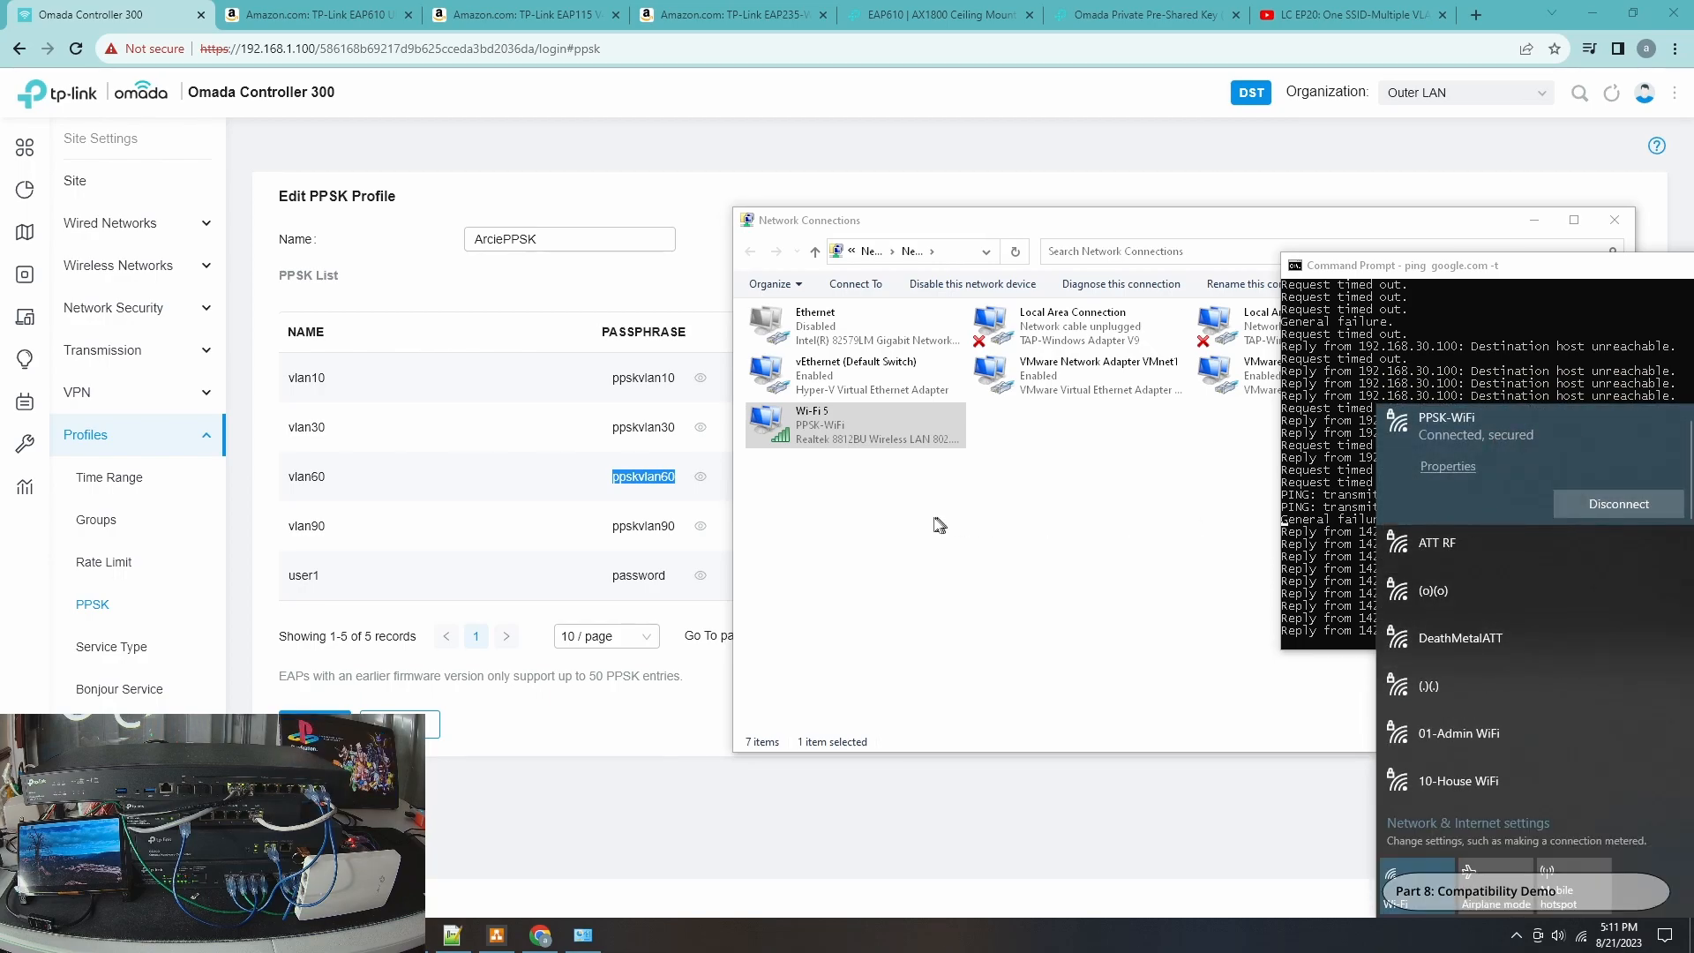
Connect to PPSK-WiFi with automatic connection, entering the vlan90 passphrase as the network security key, and allow network discovery.
{"action": "left_click", "coordinate": [1039, 583]}
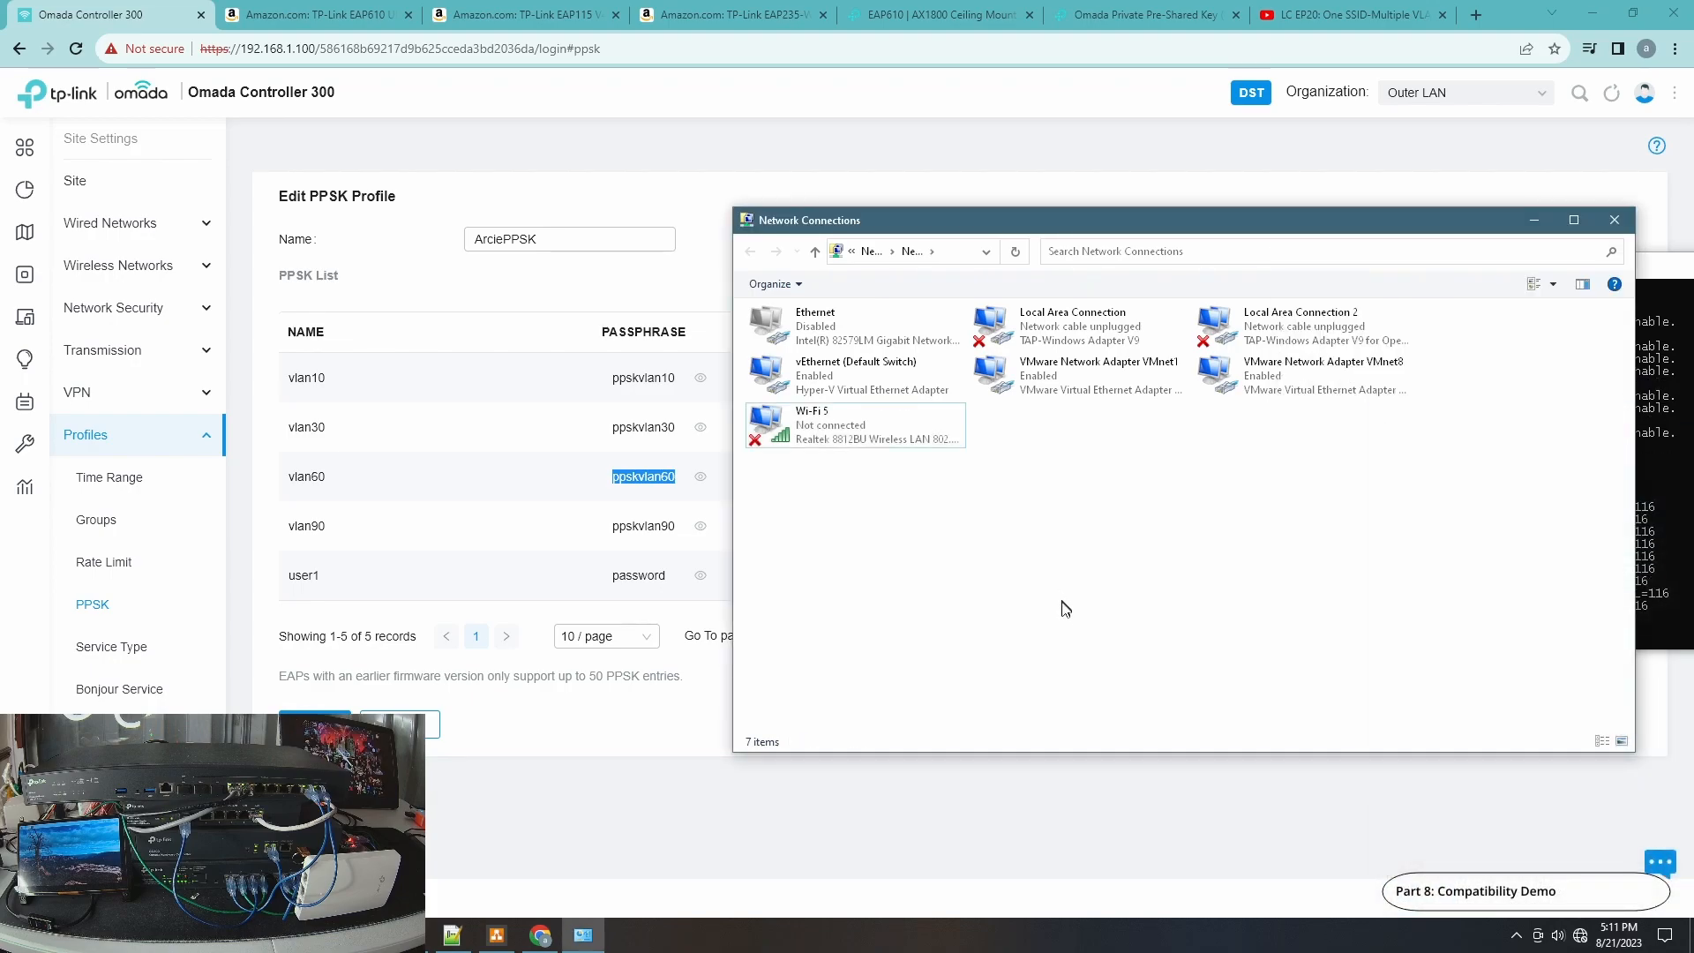
{"action": "left_click", "coordinate": [1580, 936]}
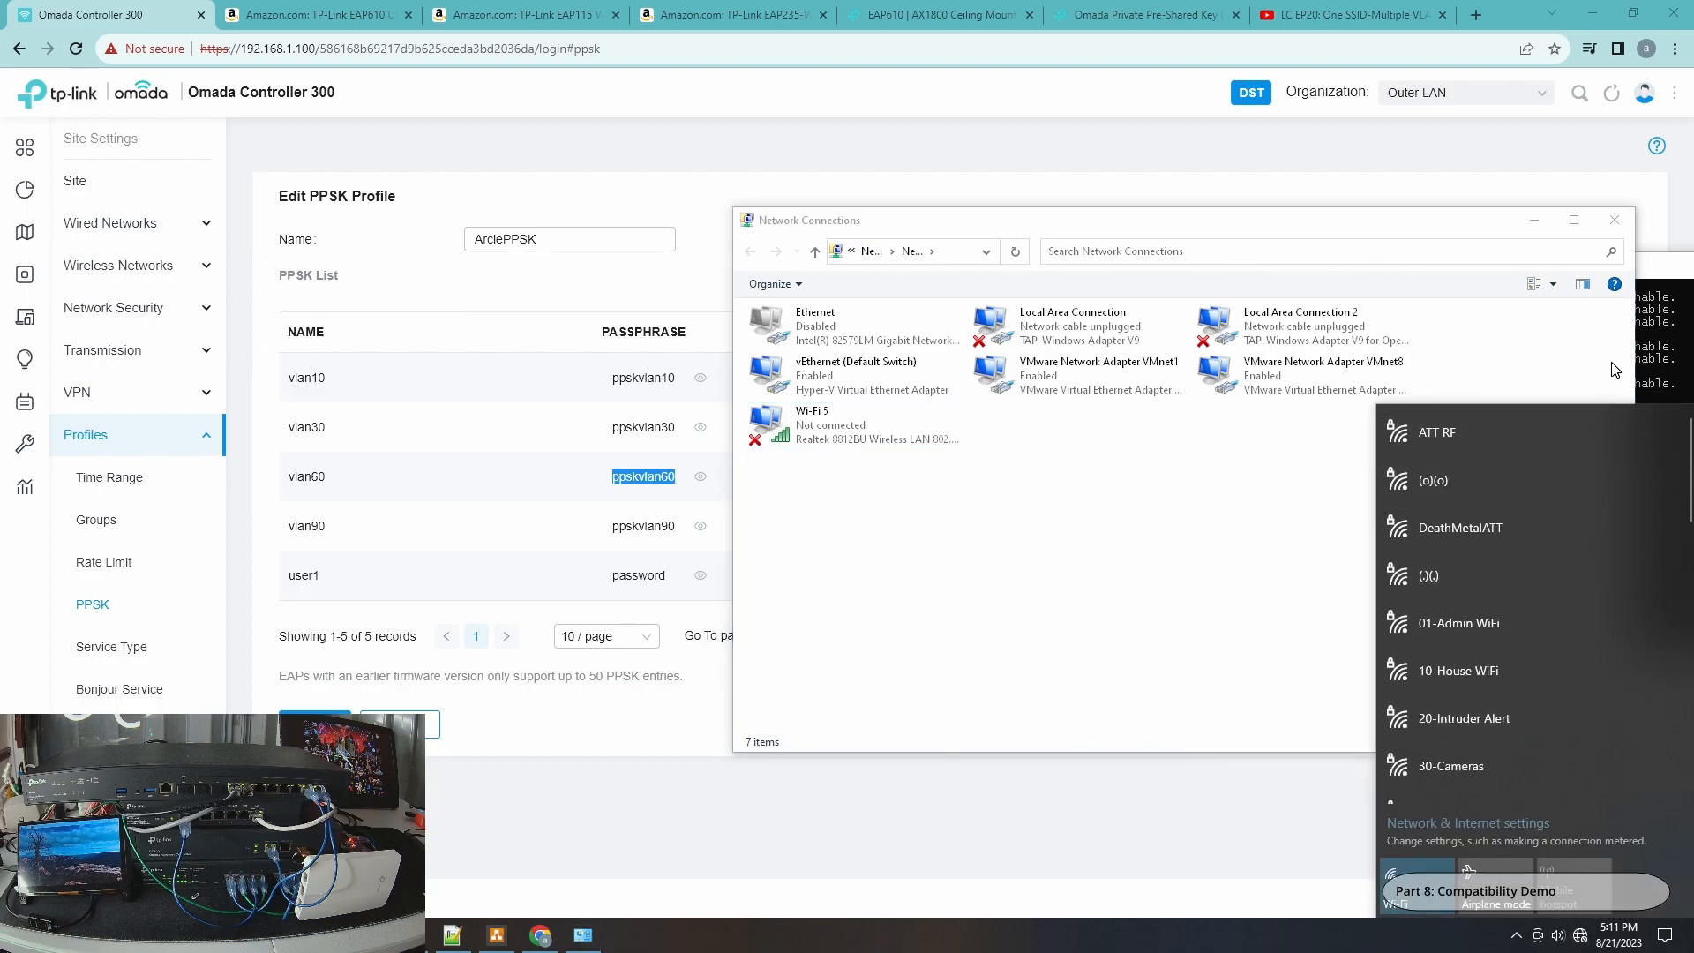
{"action": "scroll", "coordinate": [1516, 499], "scroll_direction": "down", "scroll_amount": 6}
{"action": "left_click", "coordinate": [1452, 734]}
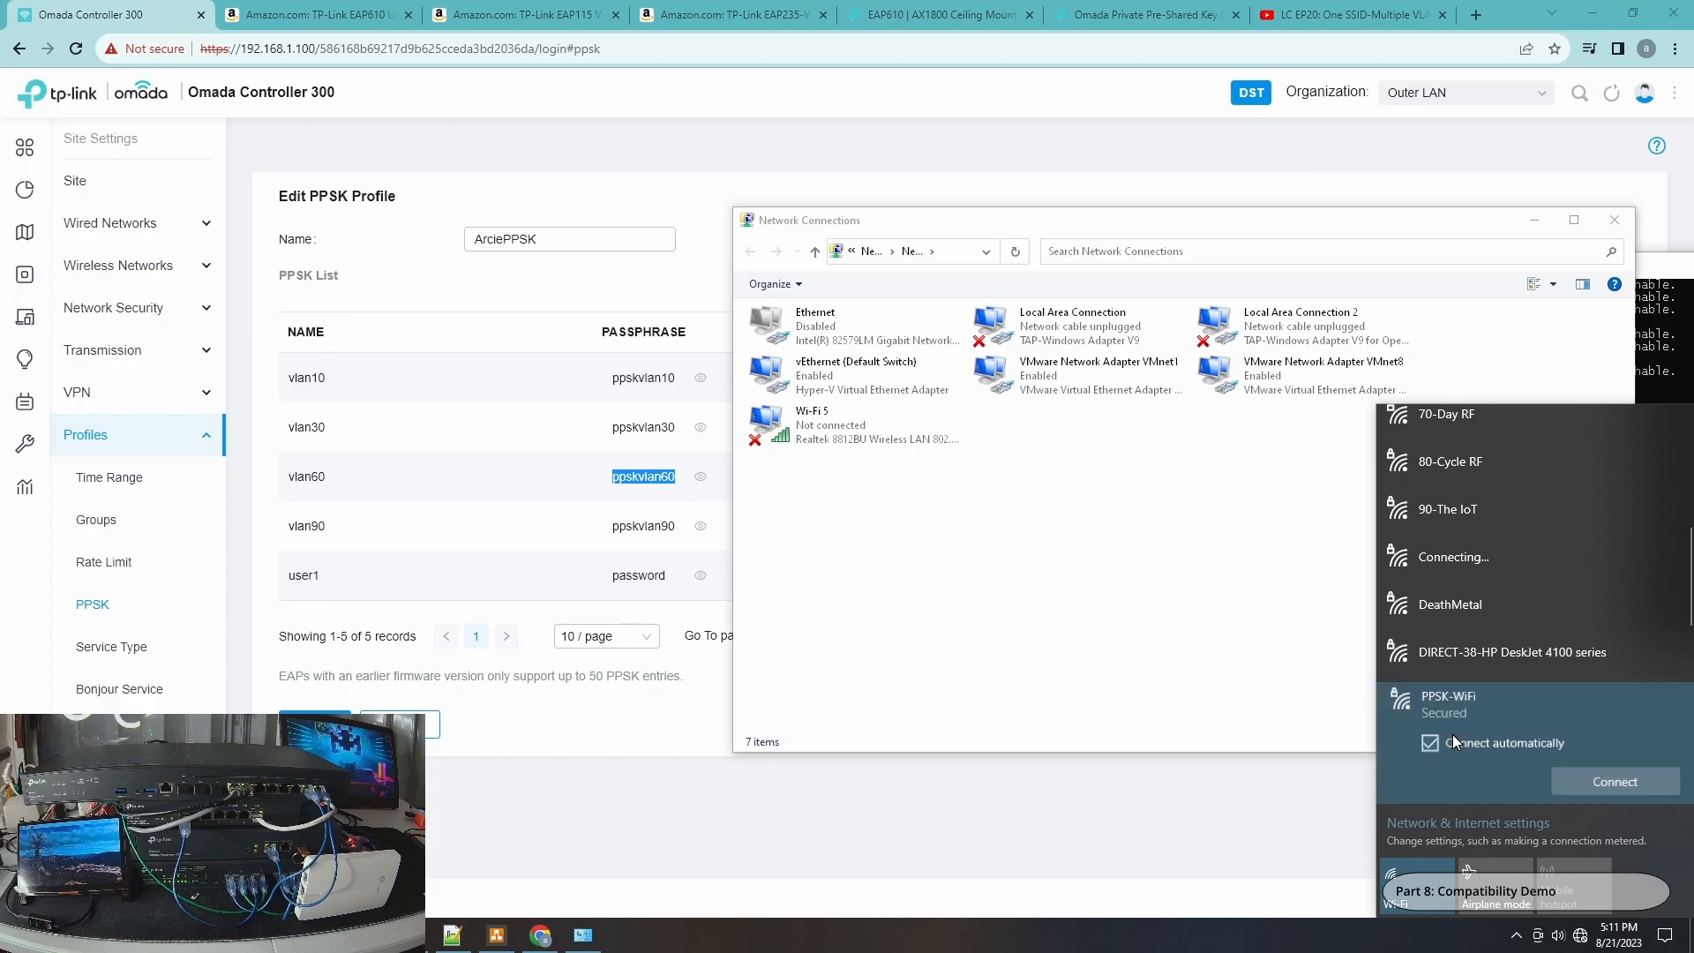
{"action": "left_click", "coordinate": [1581, 786]}
{"action": "key", "text": "ctrl+v"}
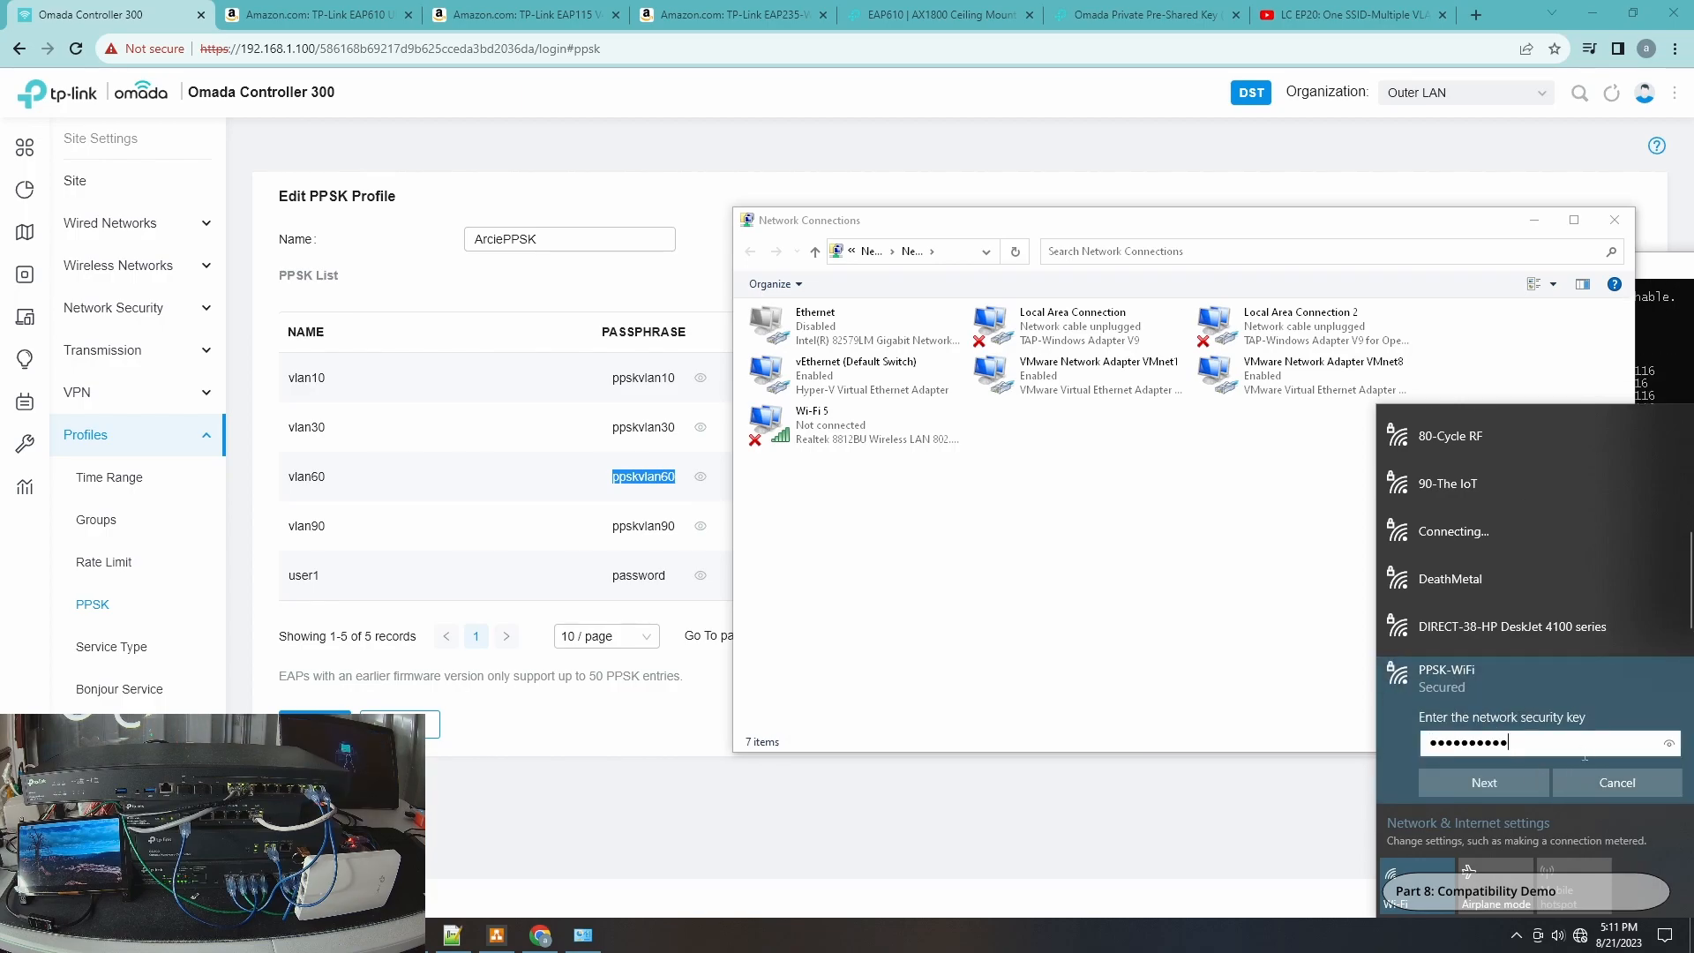
{"action": "left_click", "coordinate": [1673, 743]}
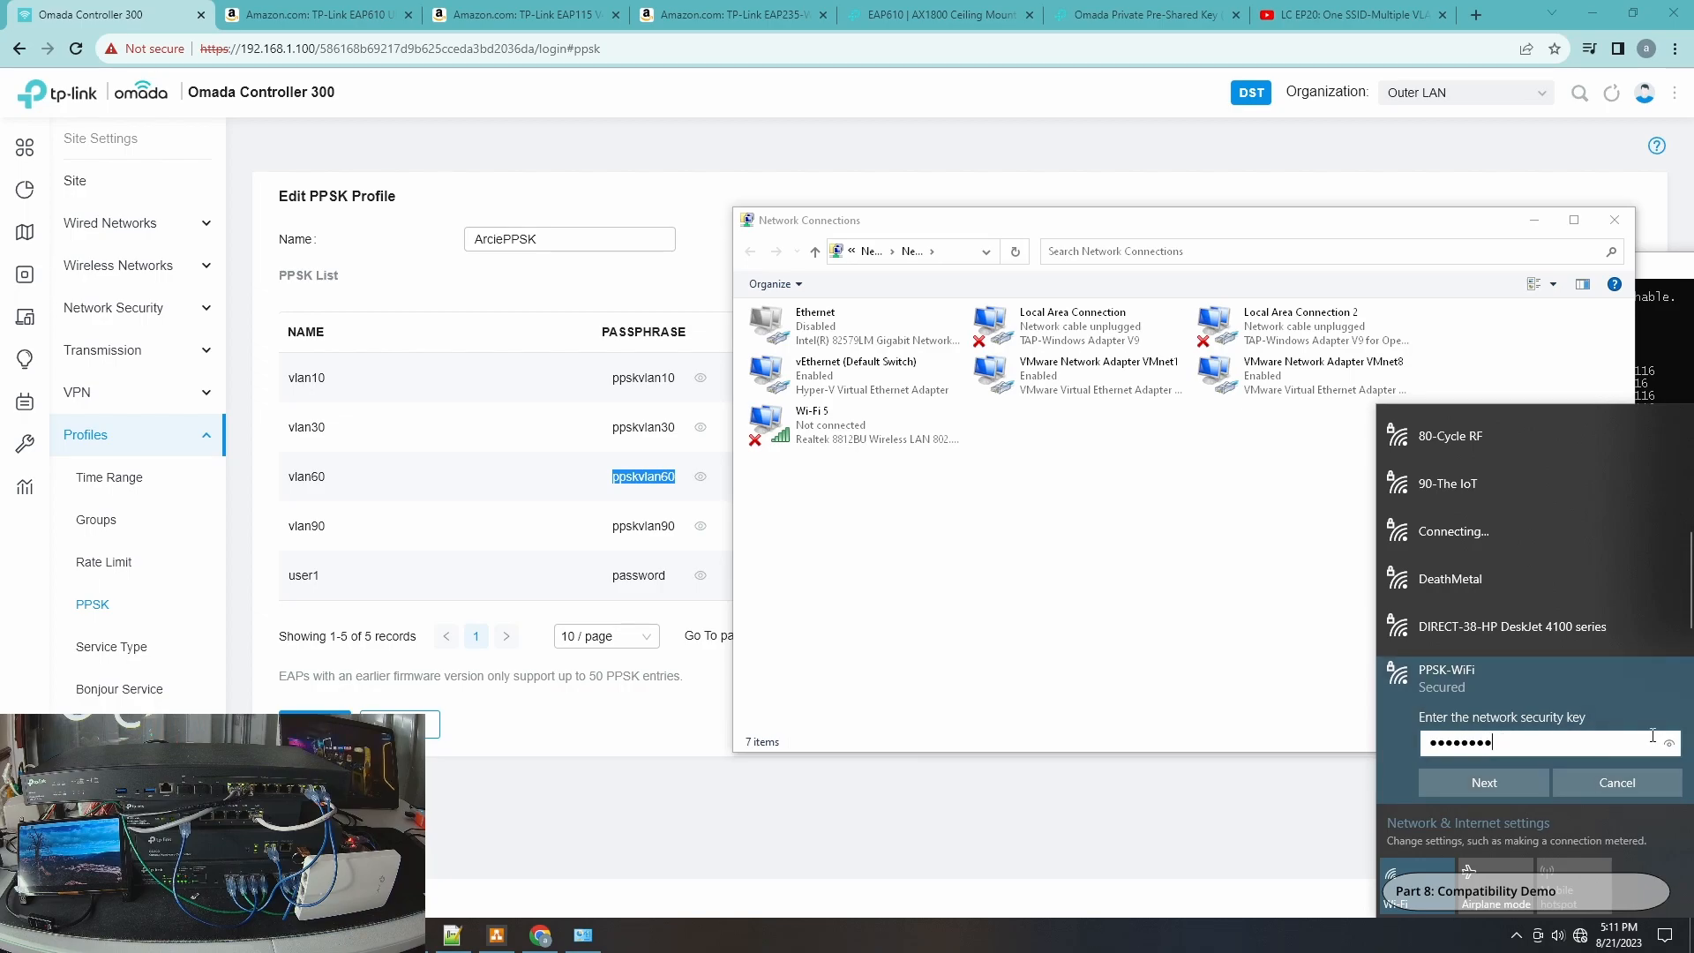
{"action": "type", "text": "0"}
{"action": "left_click", "coordinate": [1670, 748]}
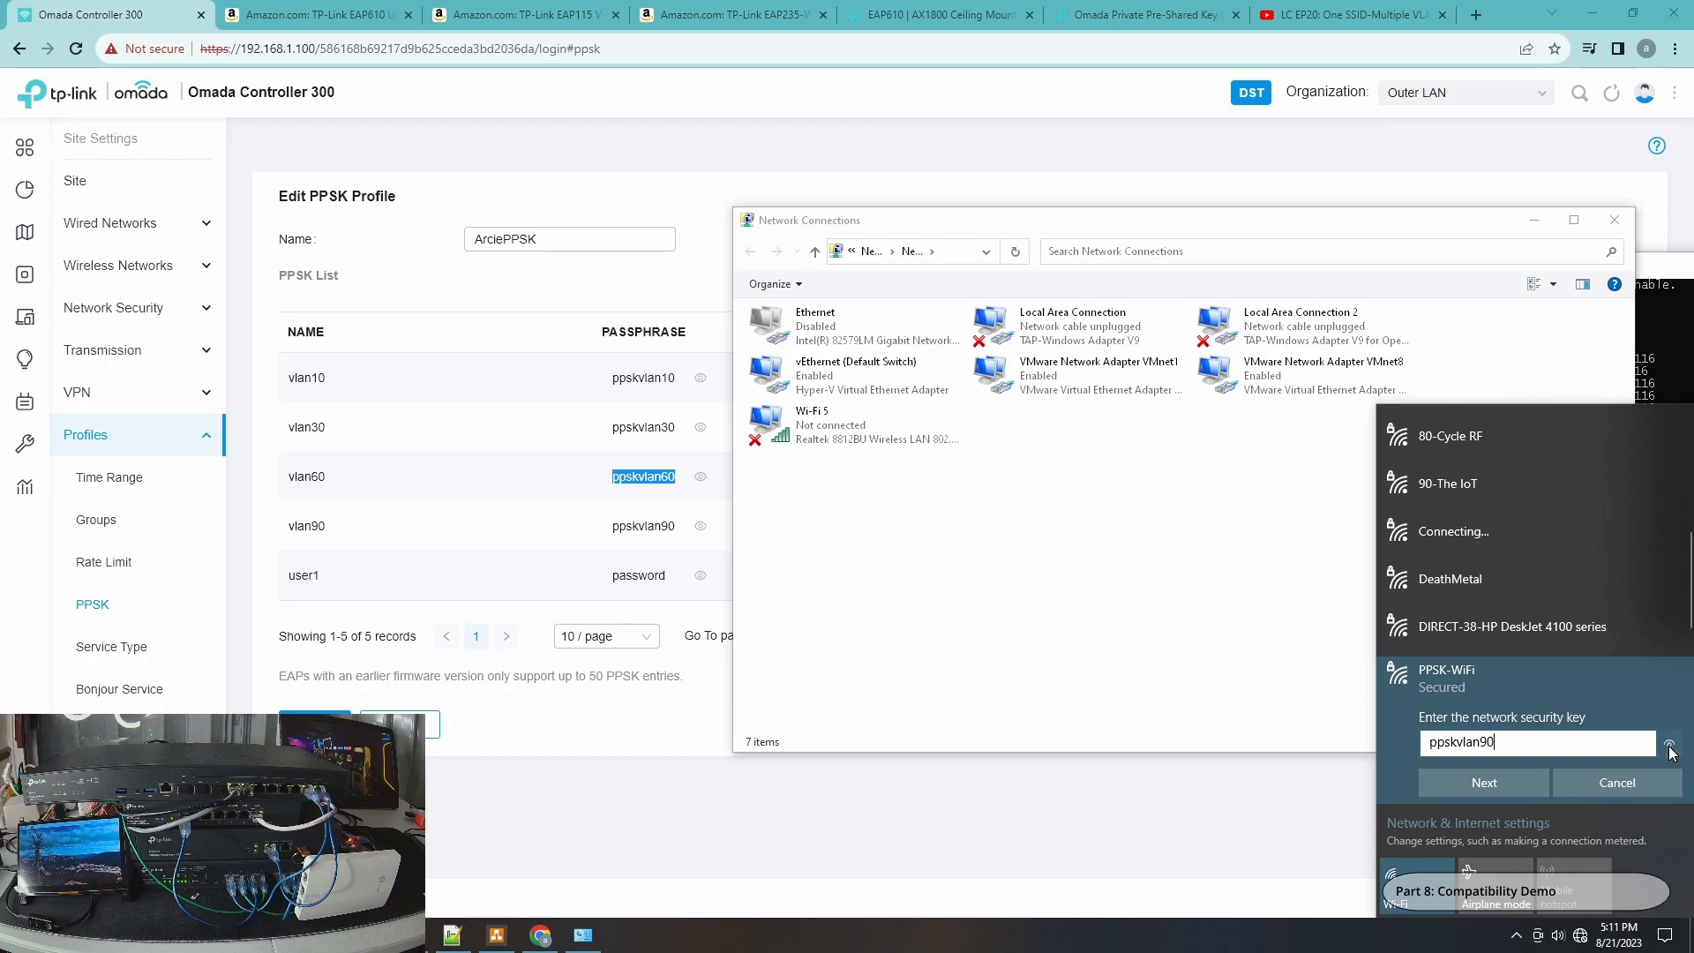
{"action": "left_click", "coordinate": [1500, 775]}
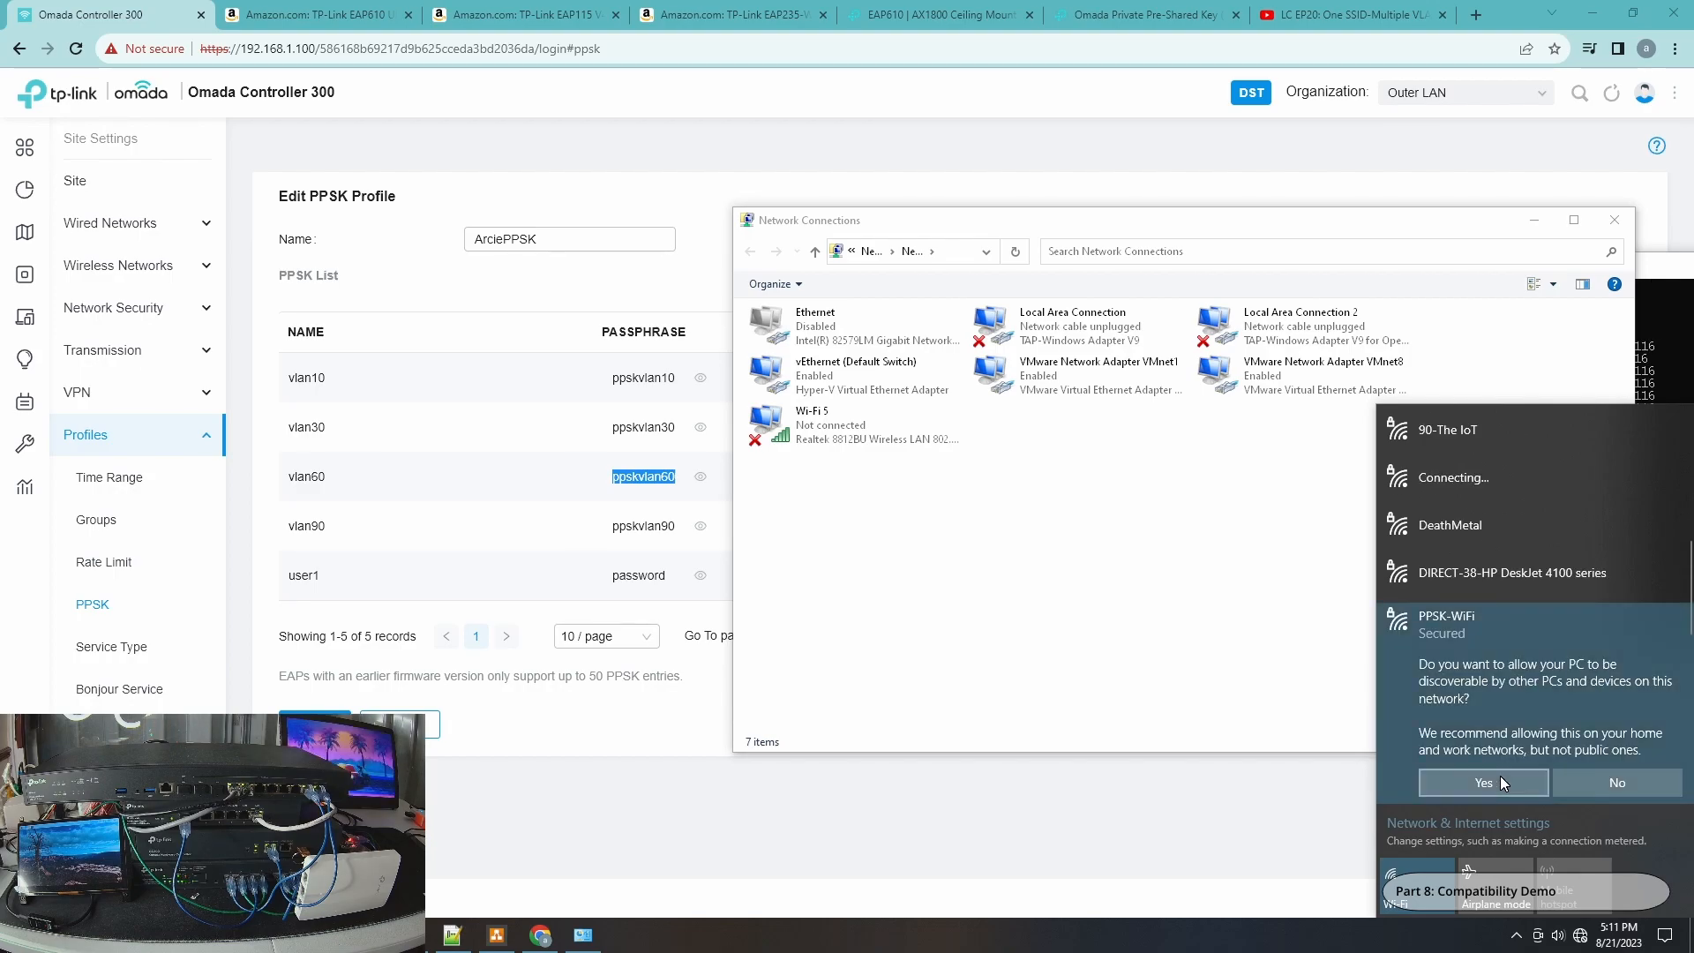
{"action": "left_click", "coordinate": [1500, 776]}
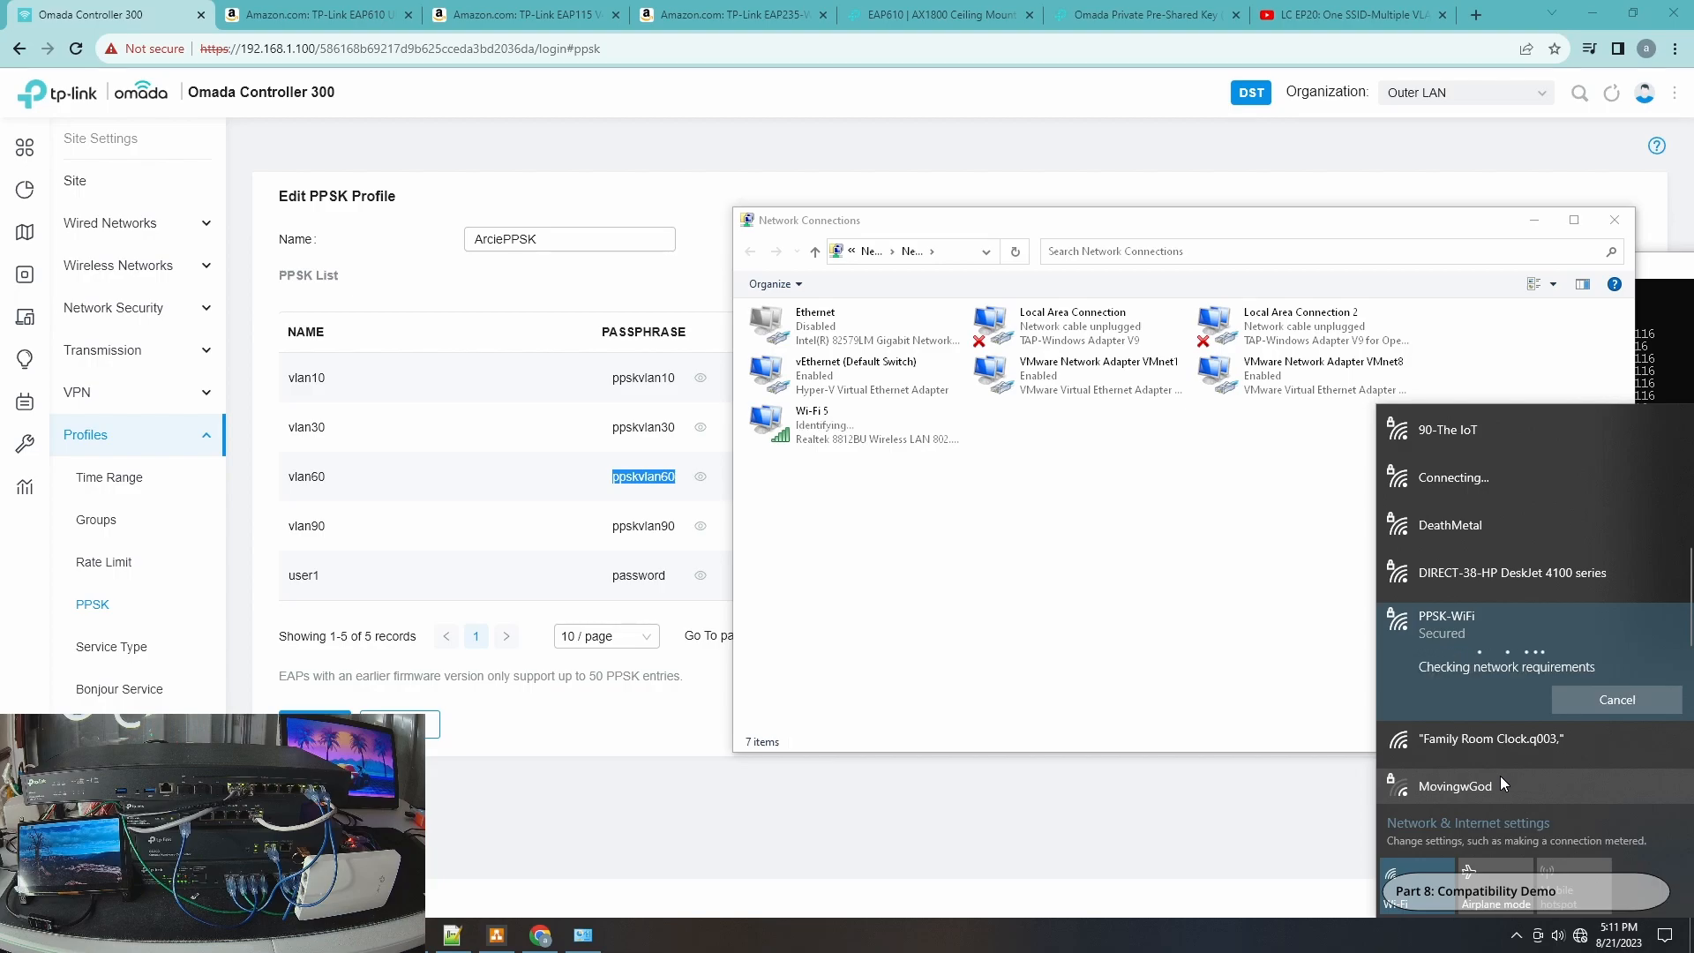
Review the running ping output and the Wi-Fi 5 connection details.
{"action": "left_click", "coordinate": [1641, 311]}
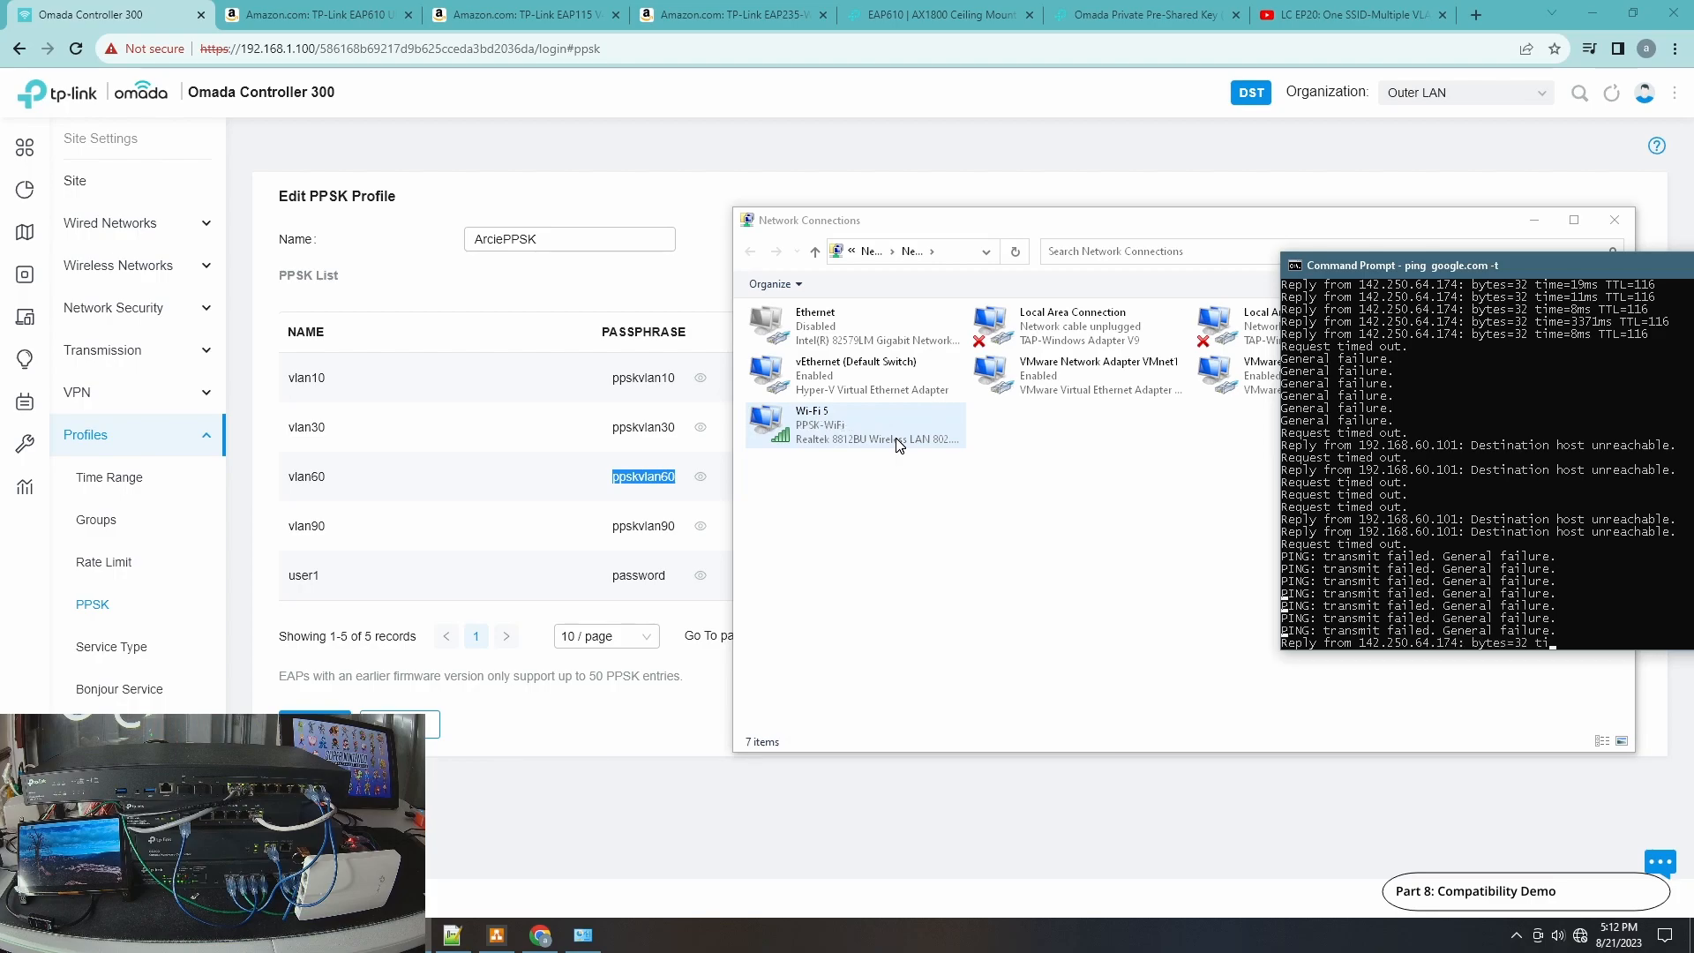
{"action": "left_click", "coordinate": [896, 441]}
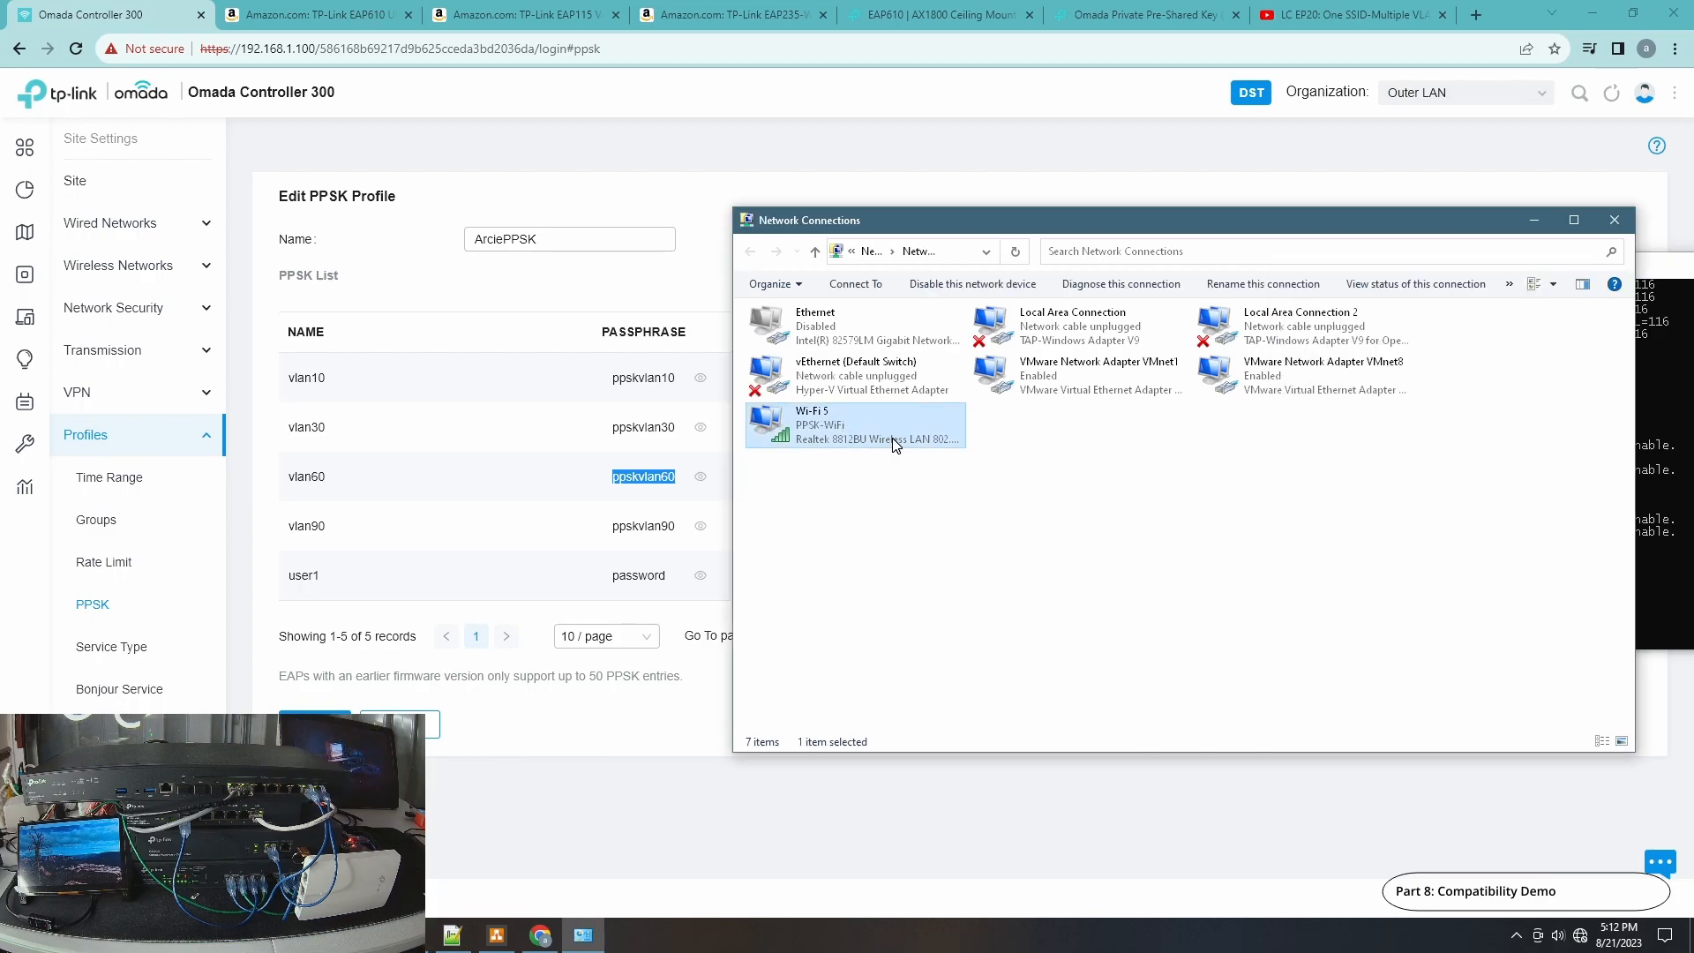
{"action": "double_click", "coordinate": [852, 433]}
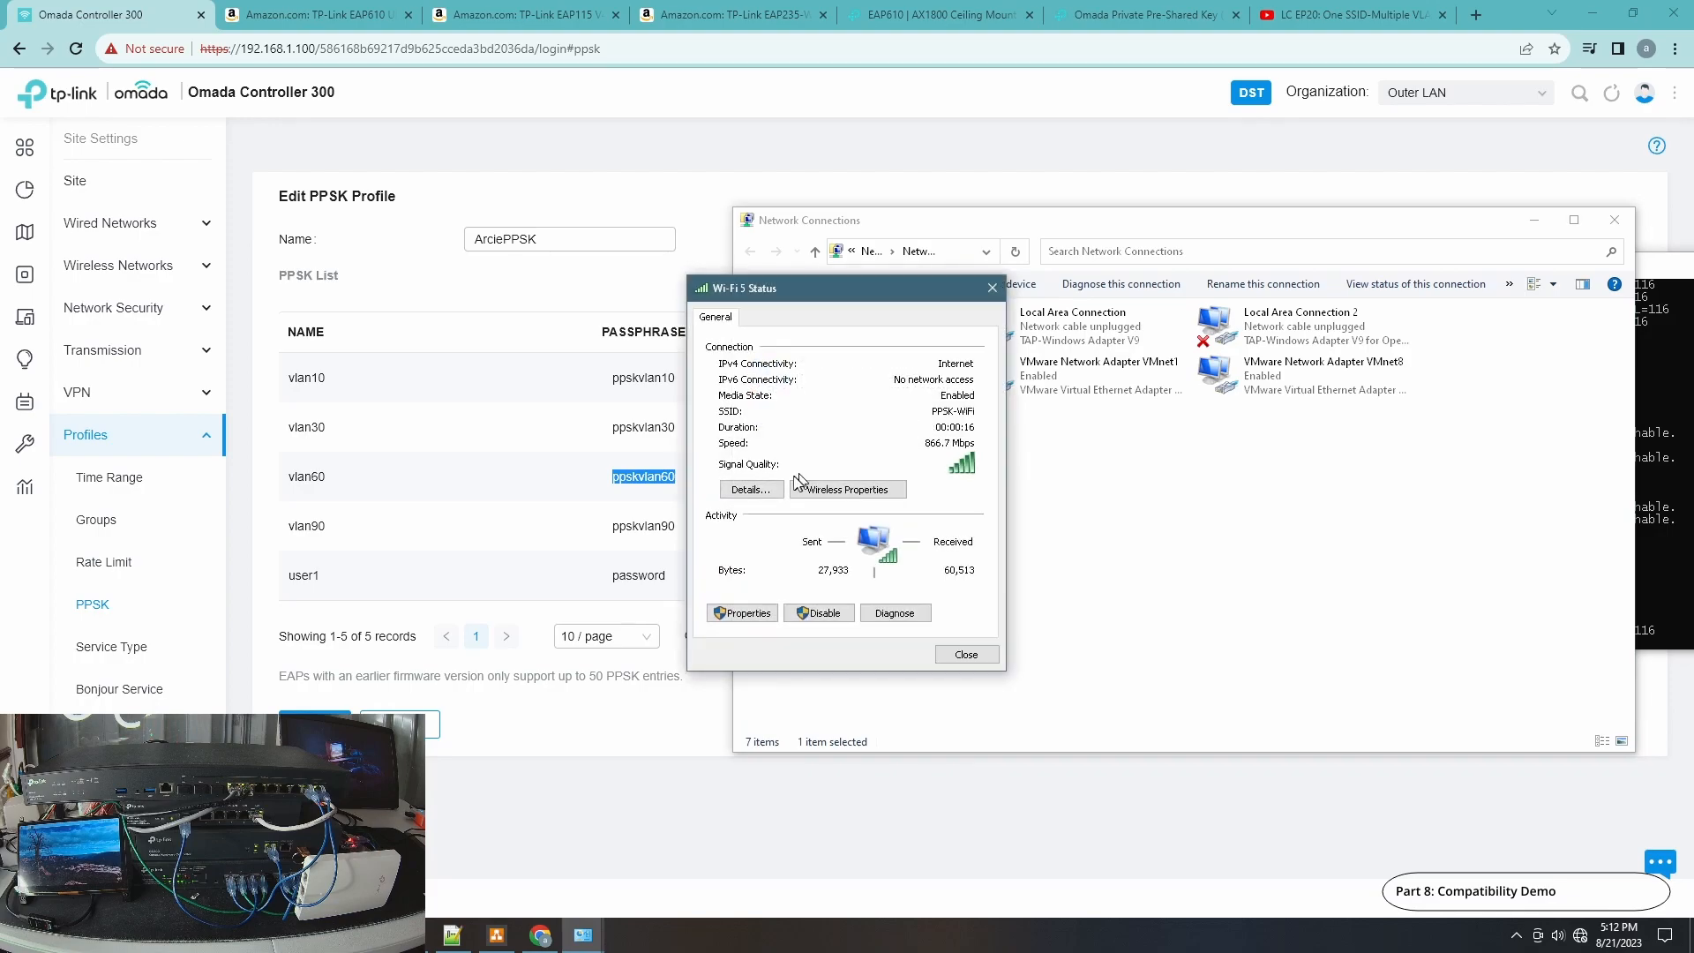
{"action": "left_click", "coordinate": [760, 490]}
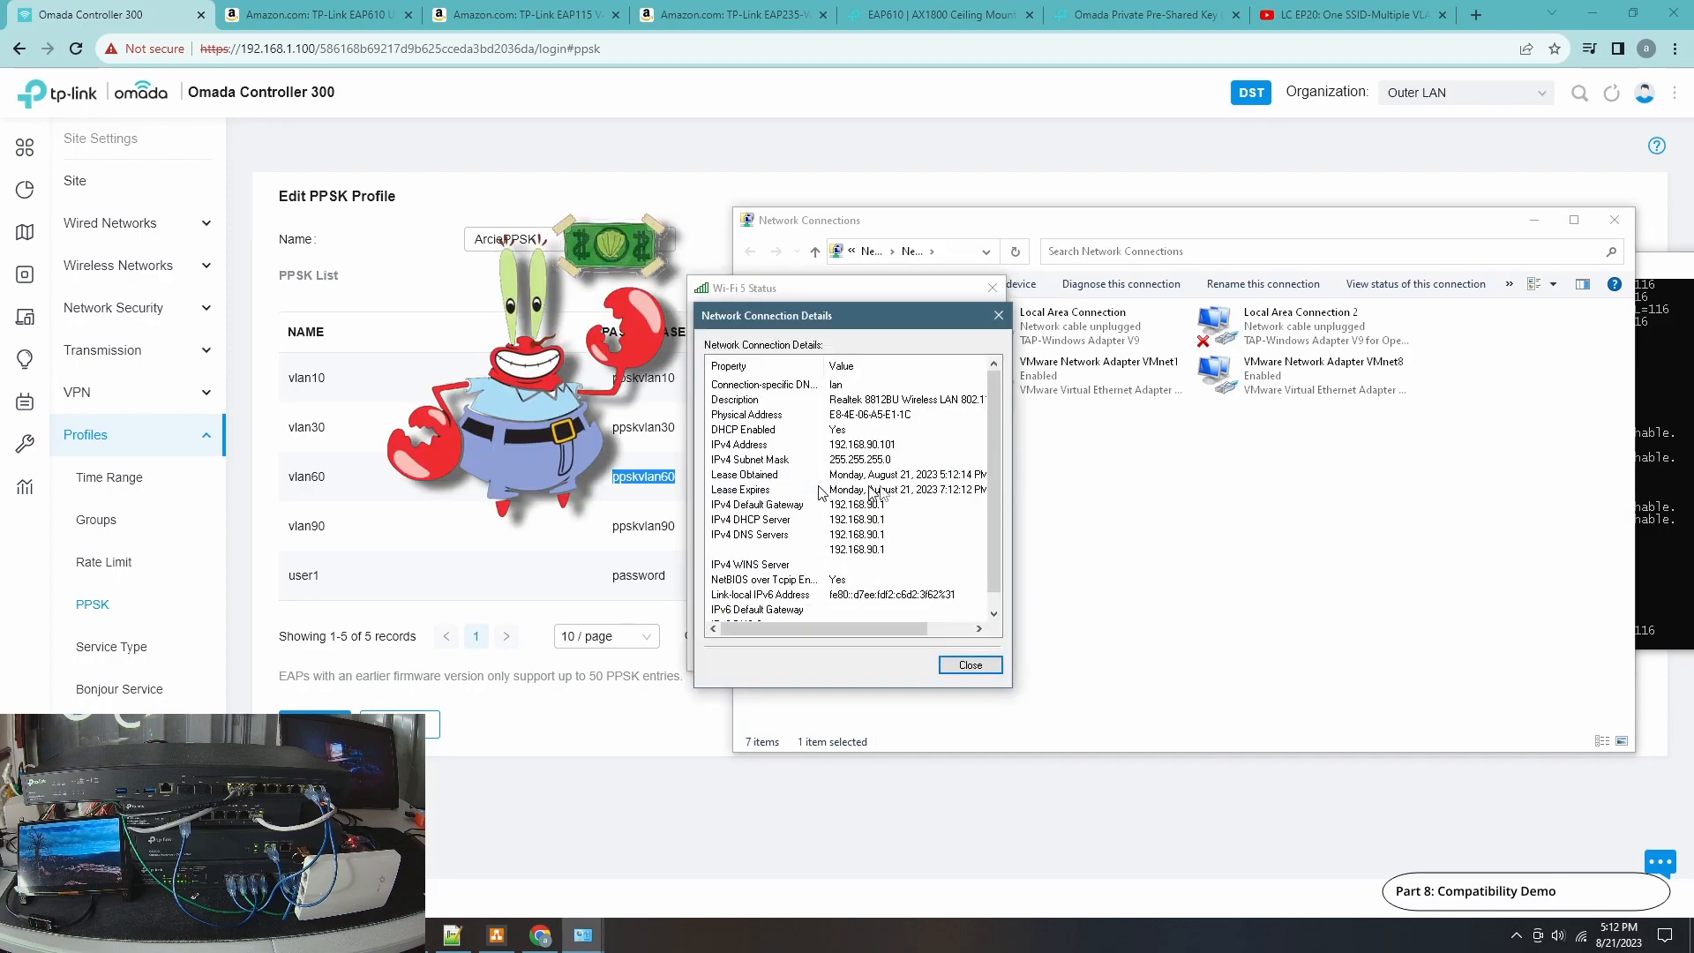
{"action": "left_click", "coordinate": [970, 665]}
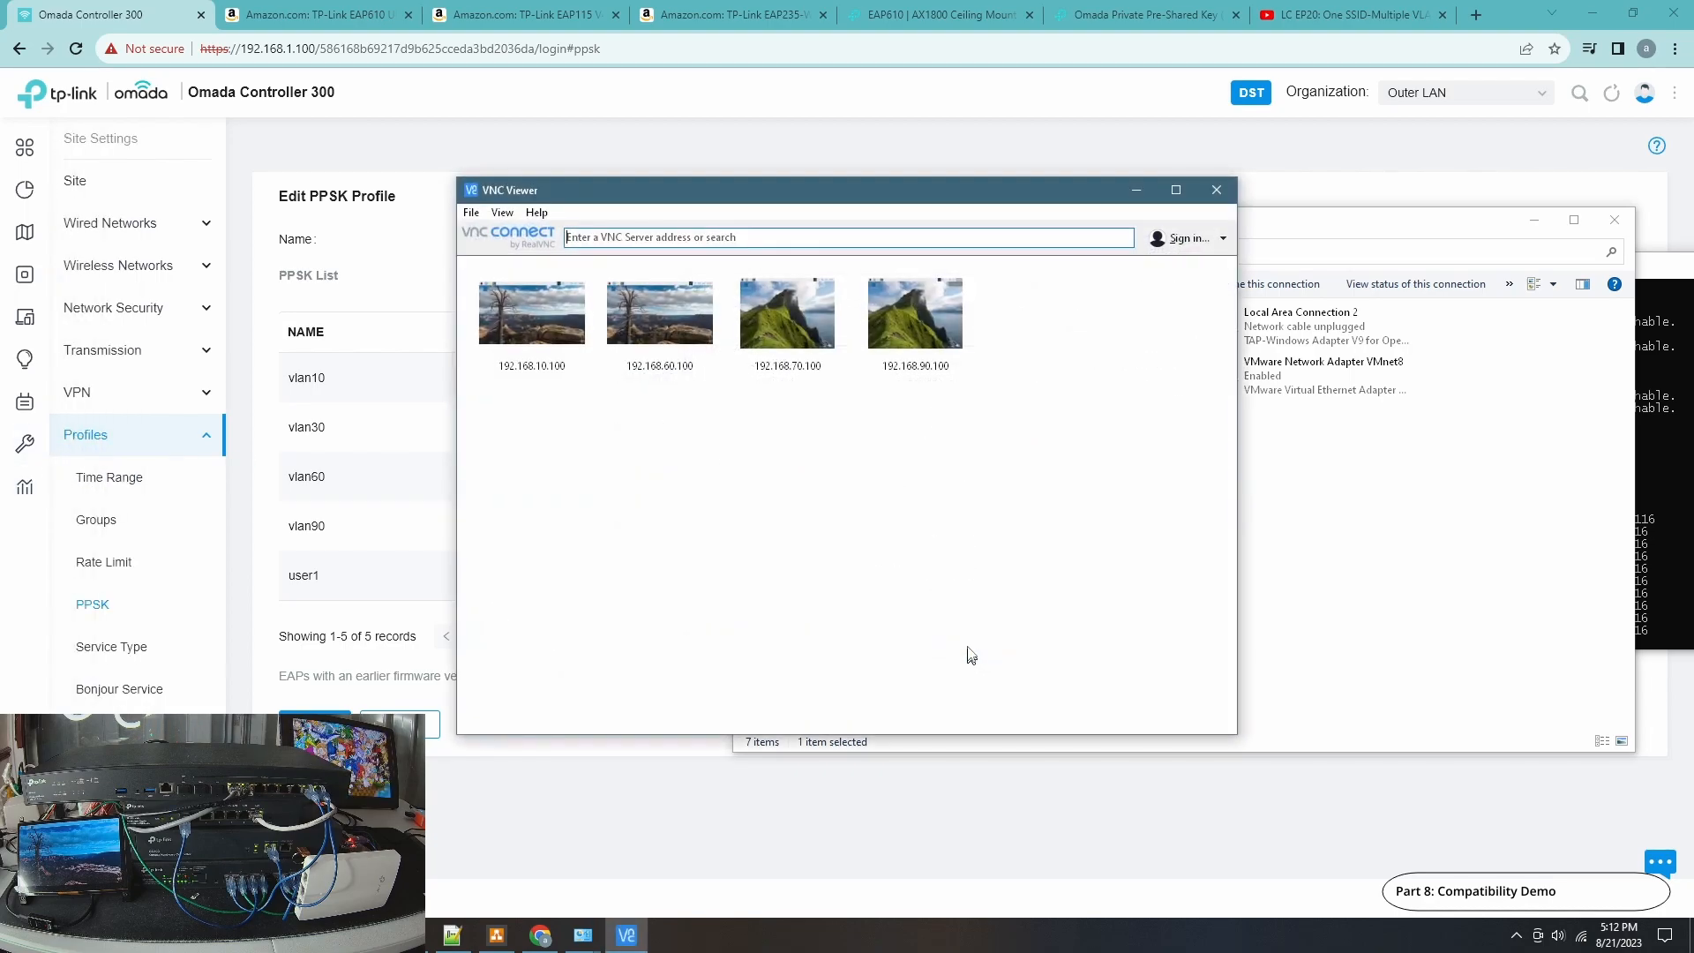
Open a VNC session to 192.168.90.100, close its browser, then close the session.
{"action": "double_click", "coordinate": [947, 333]}
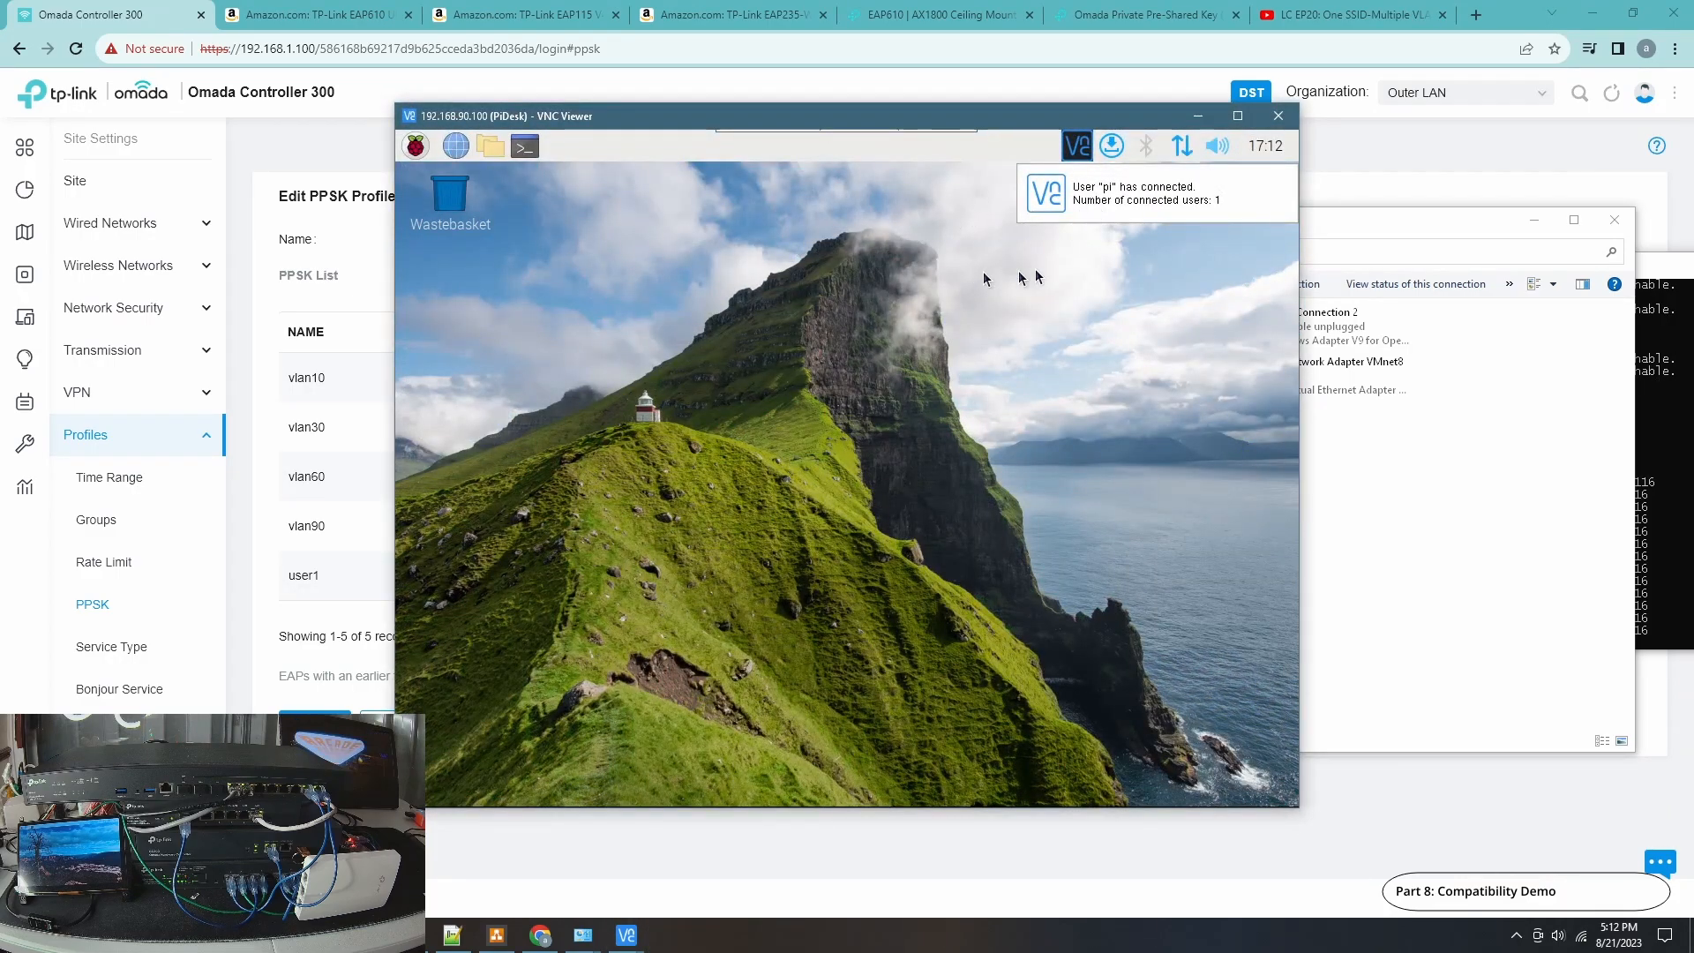
{"action": "left_click", "coordinate": [1047, 361]}
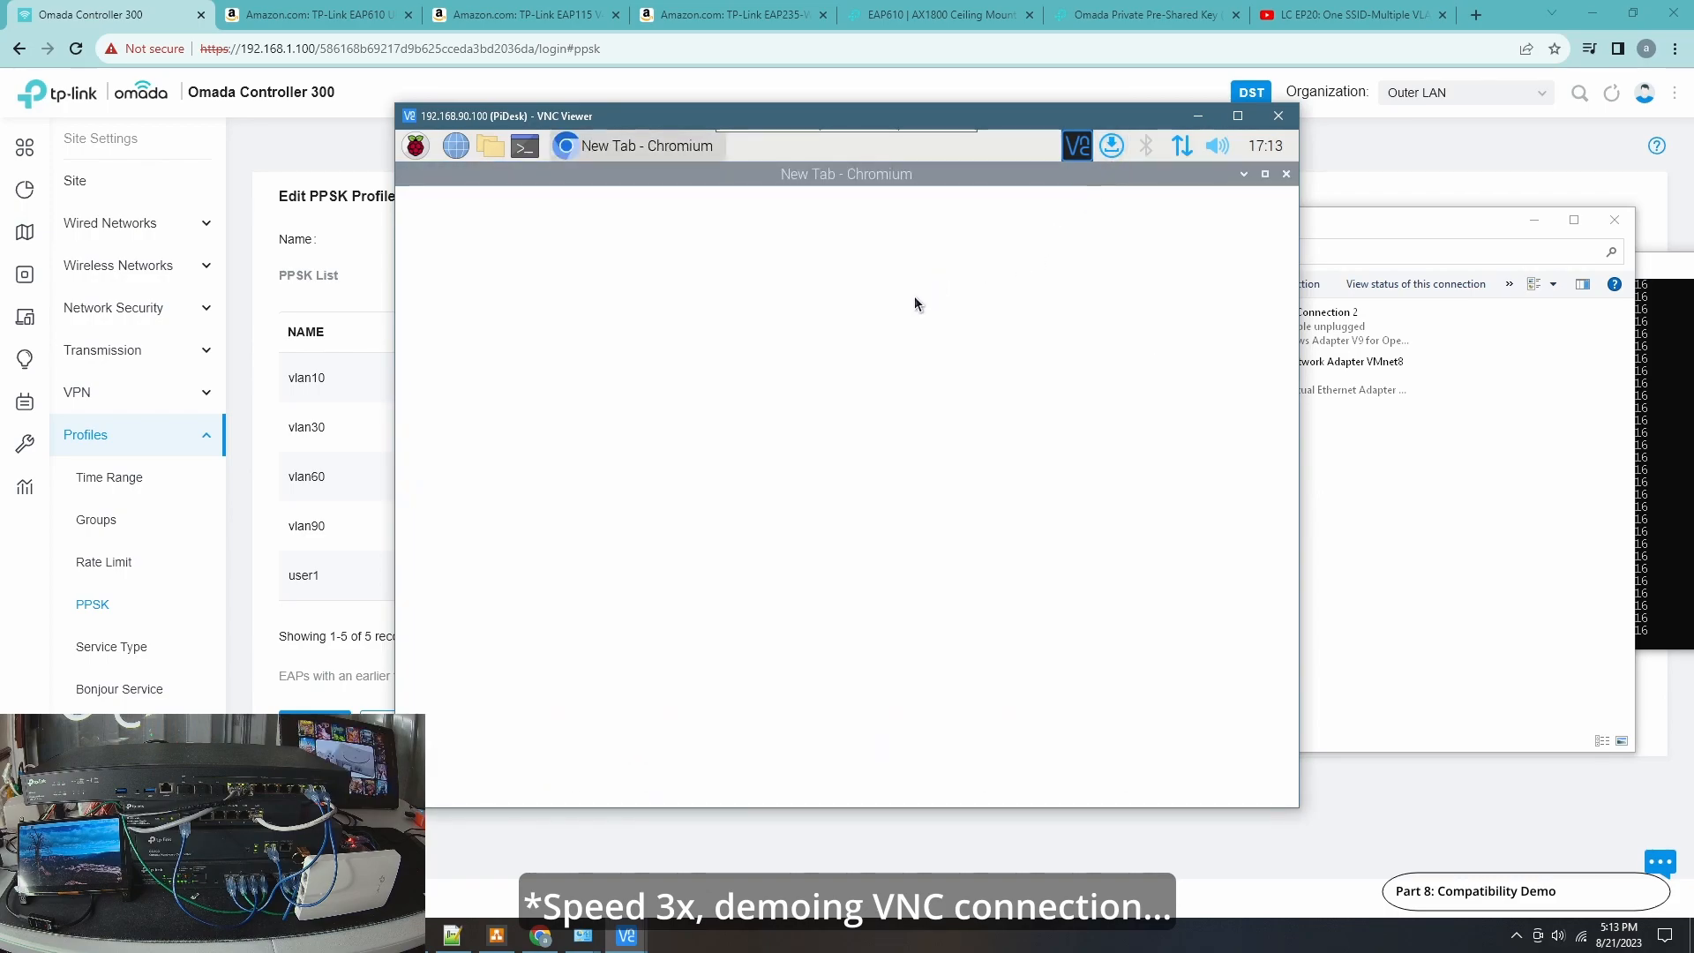
{"action": "left_click", "coordinate": [1286, 176]}
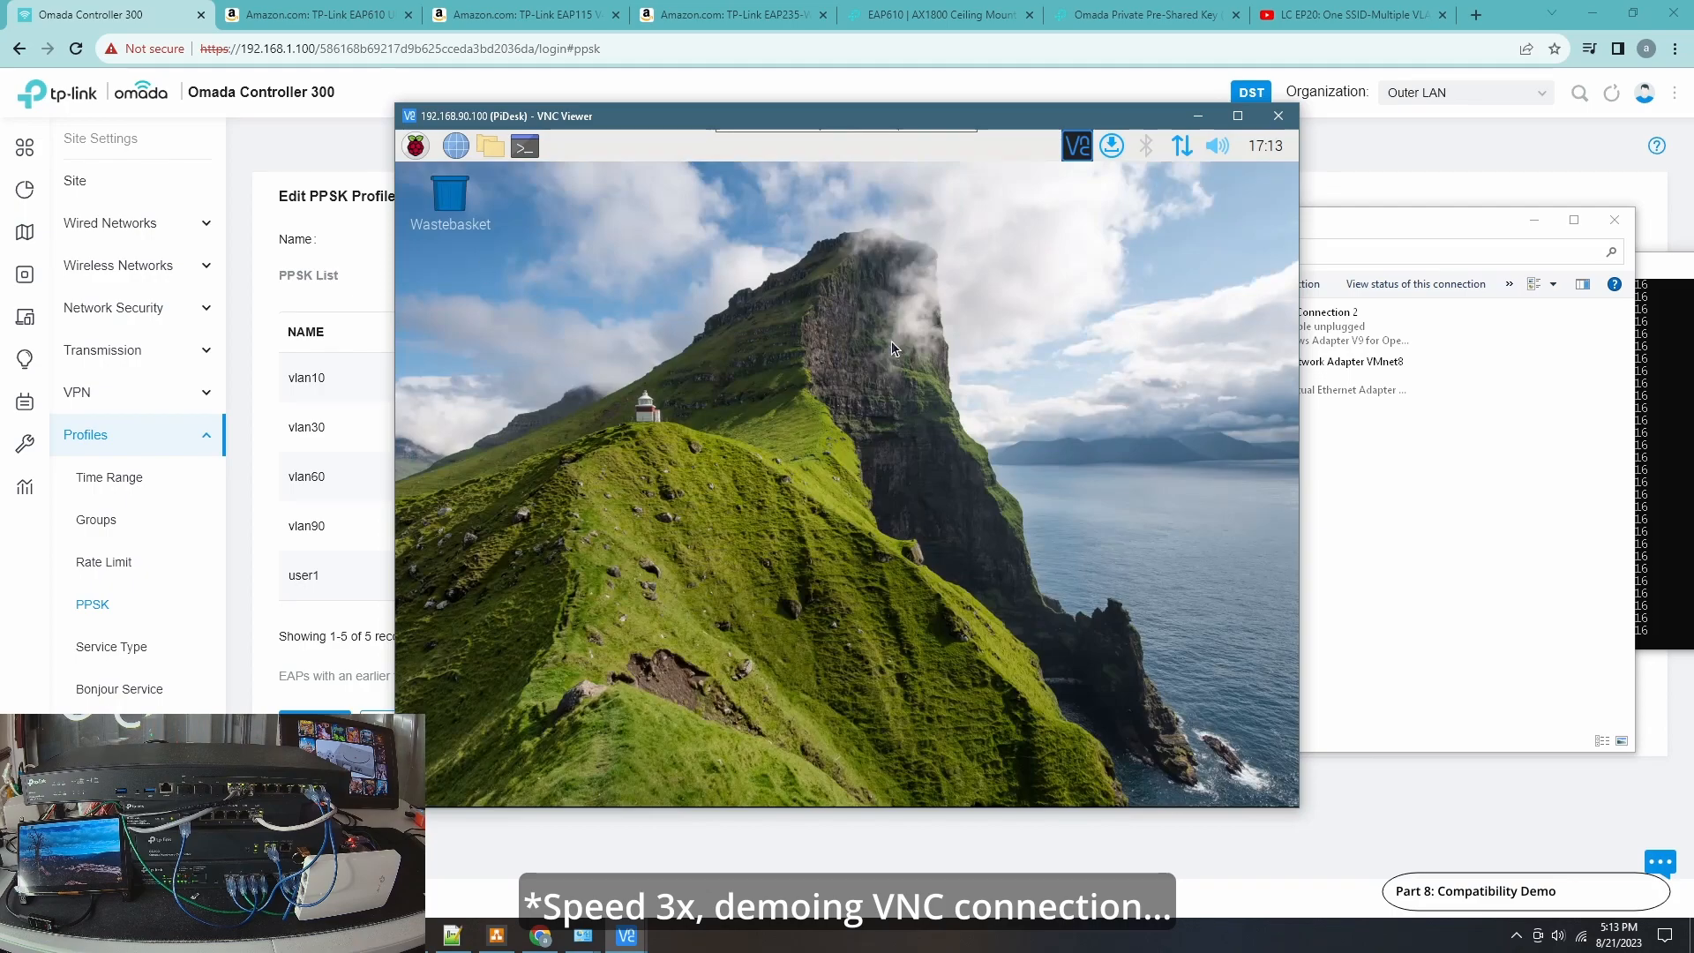
{"action": "left_click", "coordinate": [1279, 115]}
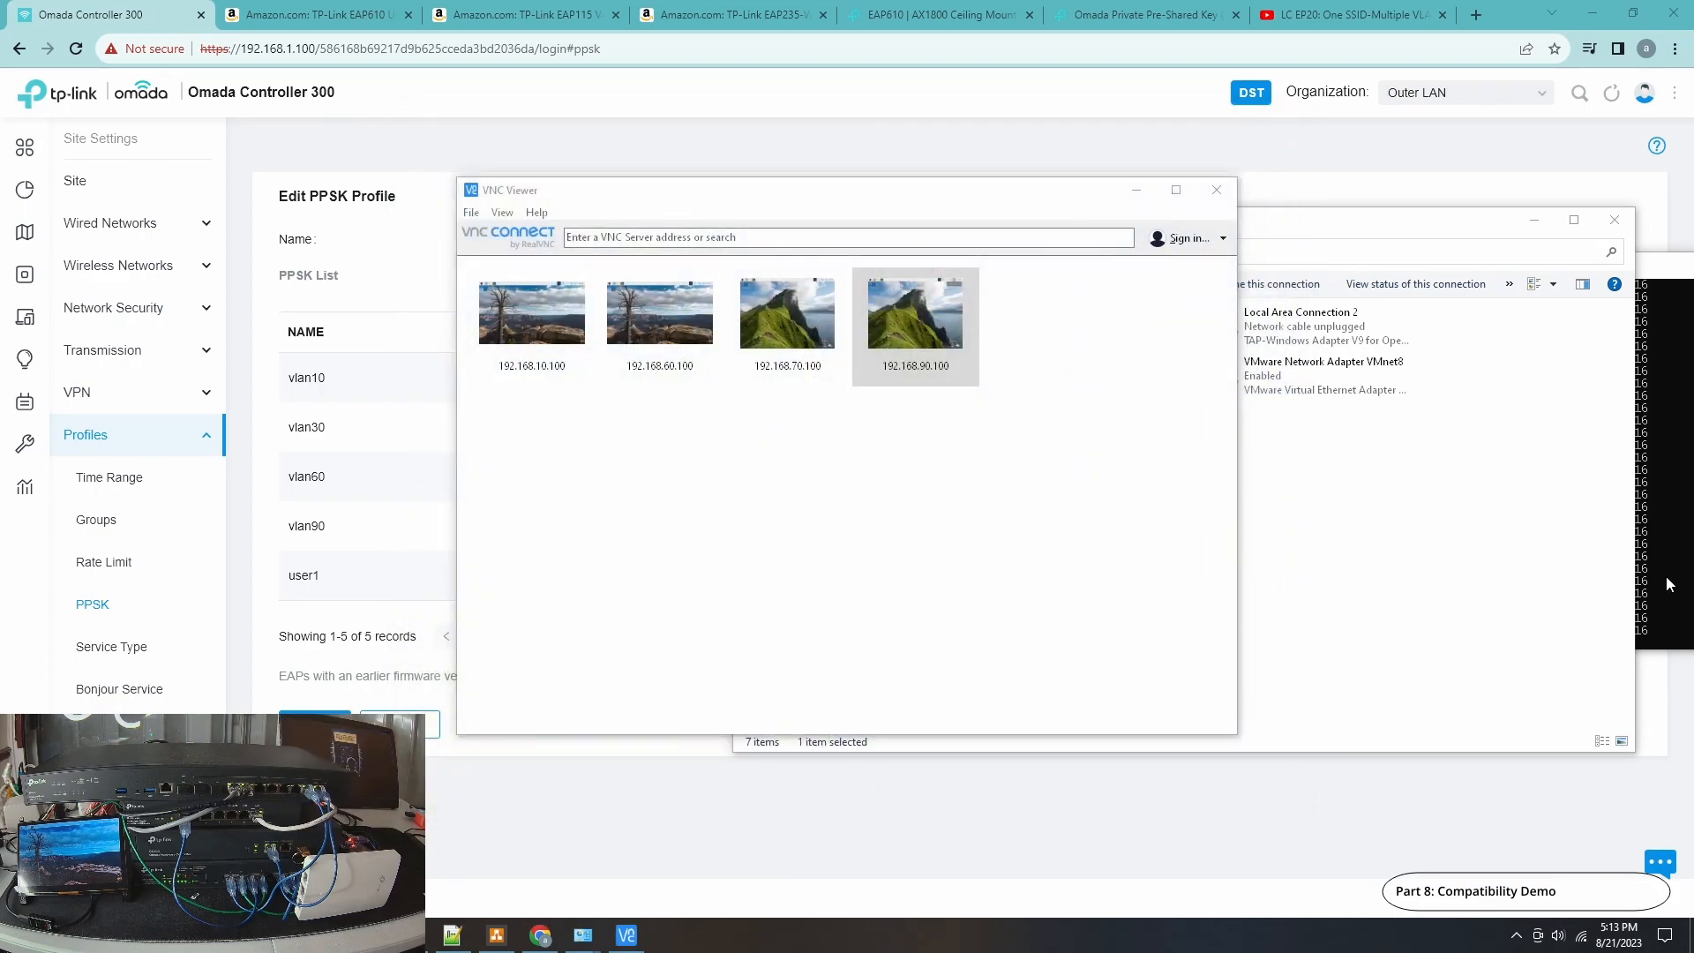
Copy the user1 passphrase from the ArciePPSK profile's PPSK list.
{"action": "left_click", "coordinate": [1668, 582]}
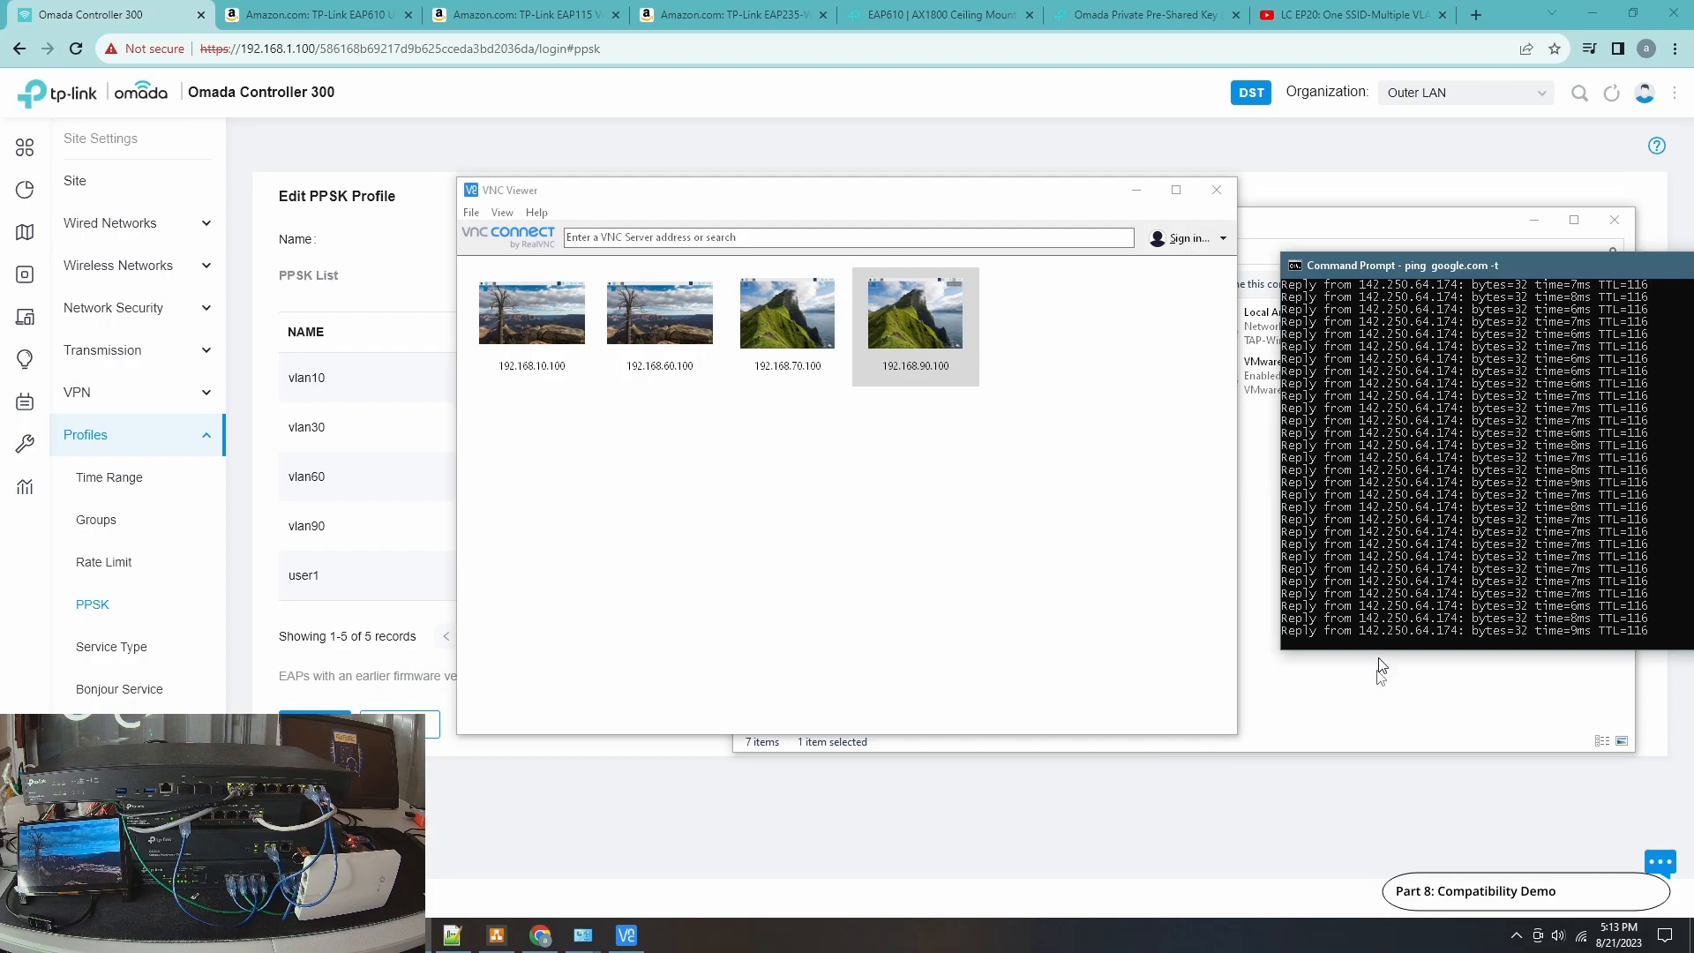
{"action": "left_click", "coordinate": [394, 657]}
{"action": "left_click_drag", "start_coordinate": [673, 572], "coordinate": [625, 573]}
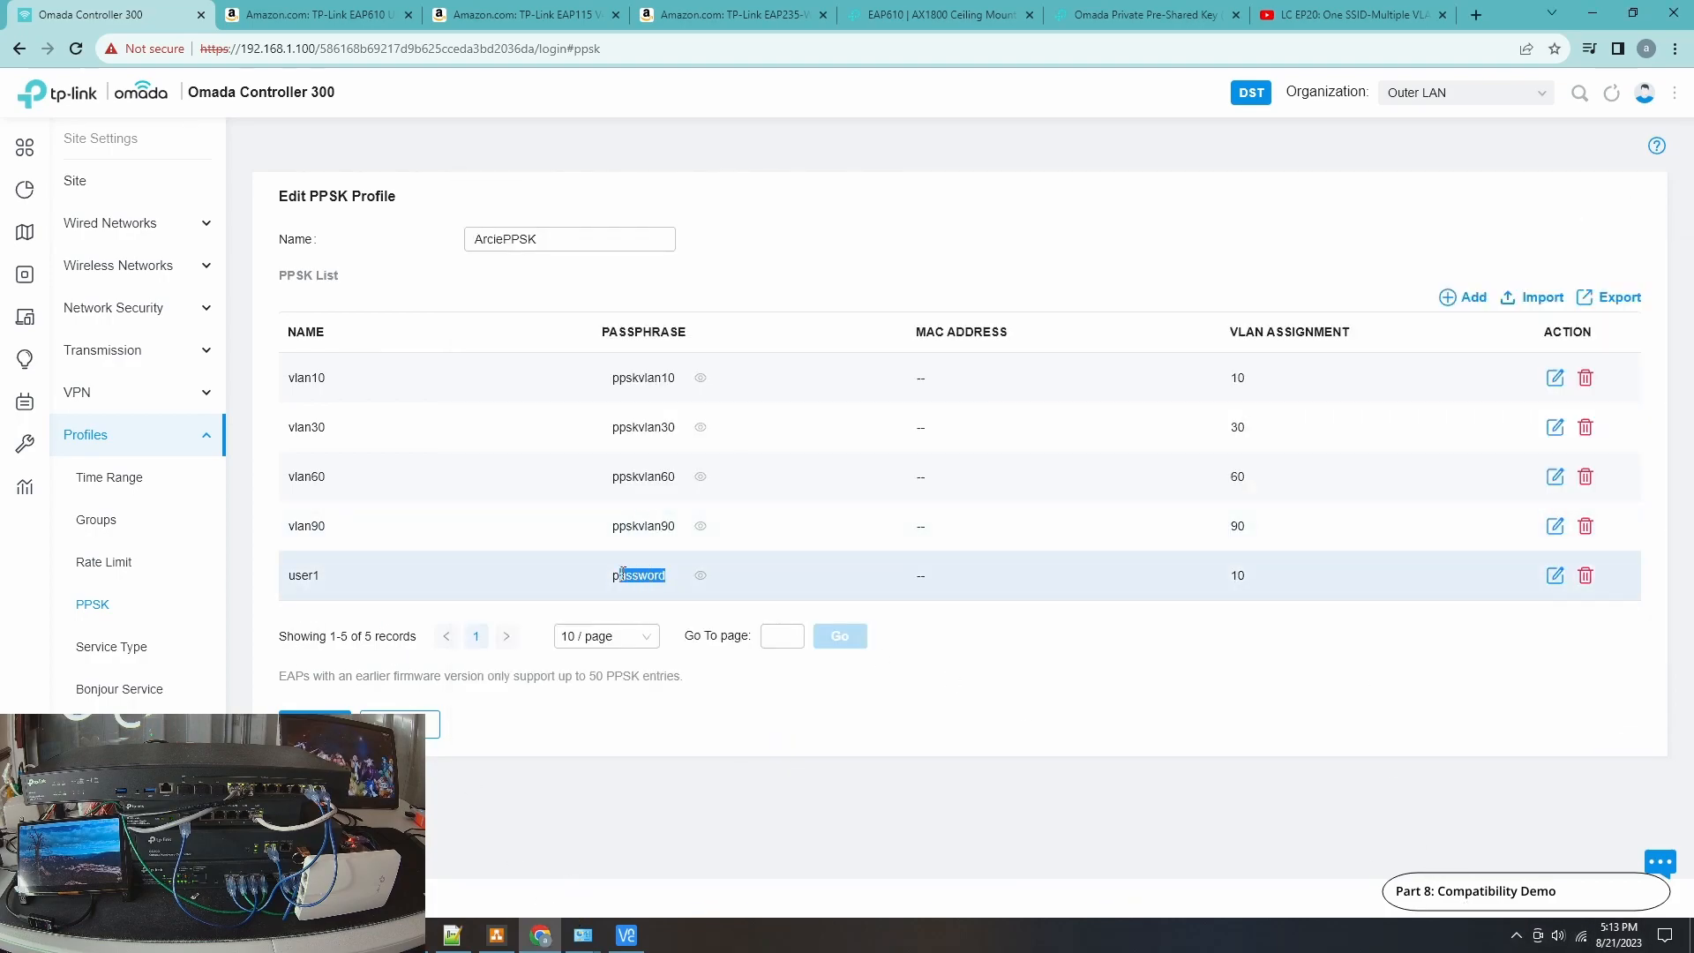
{"action": "right_click", "coordinate": [618, 575]}
{"action": "left_click", "coordinate": [653, 590]}
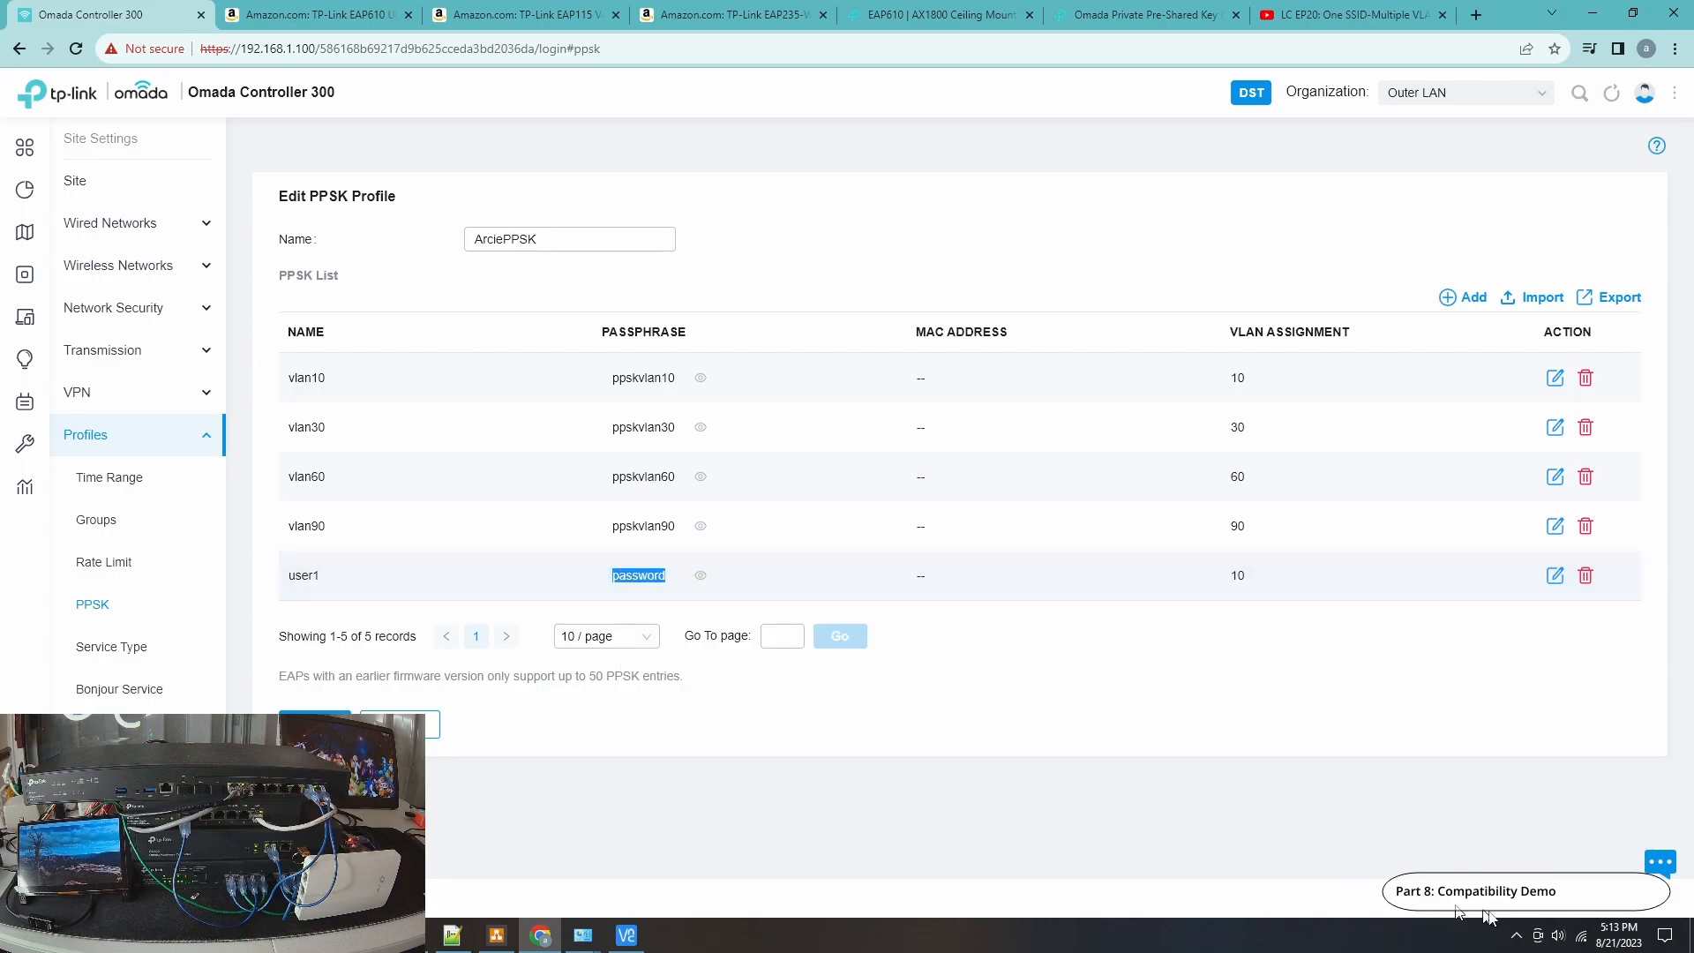
Forget the connected PPSK-WiFi network from the wireless network list.
{"action": "left_click", "coordinate": [1579, 935]}
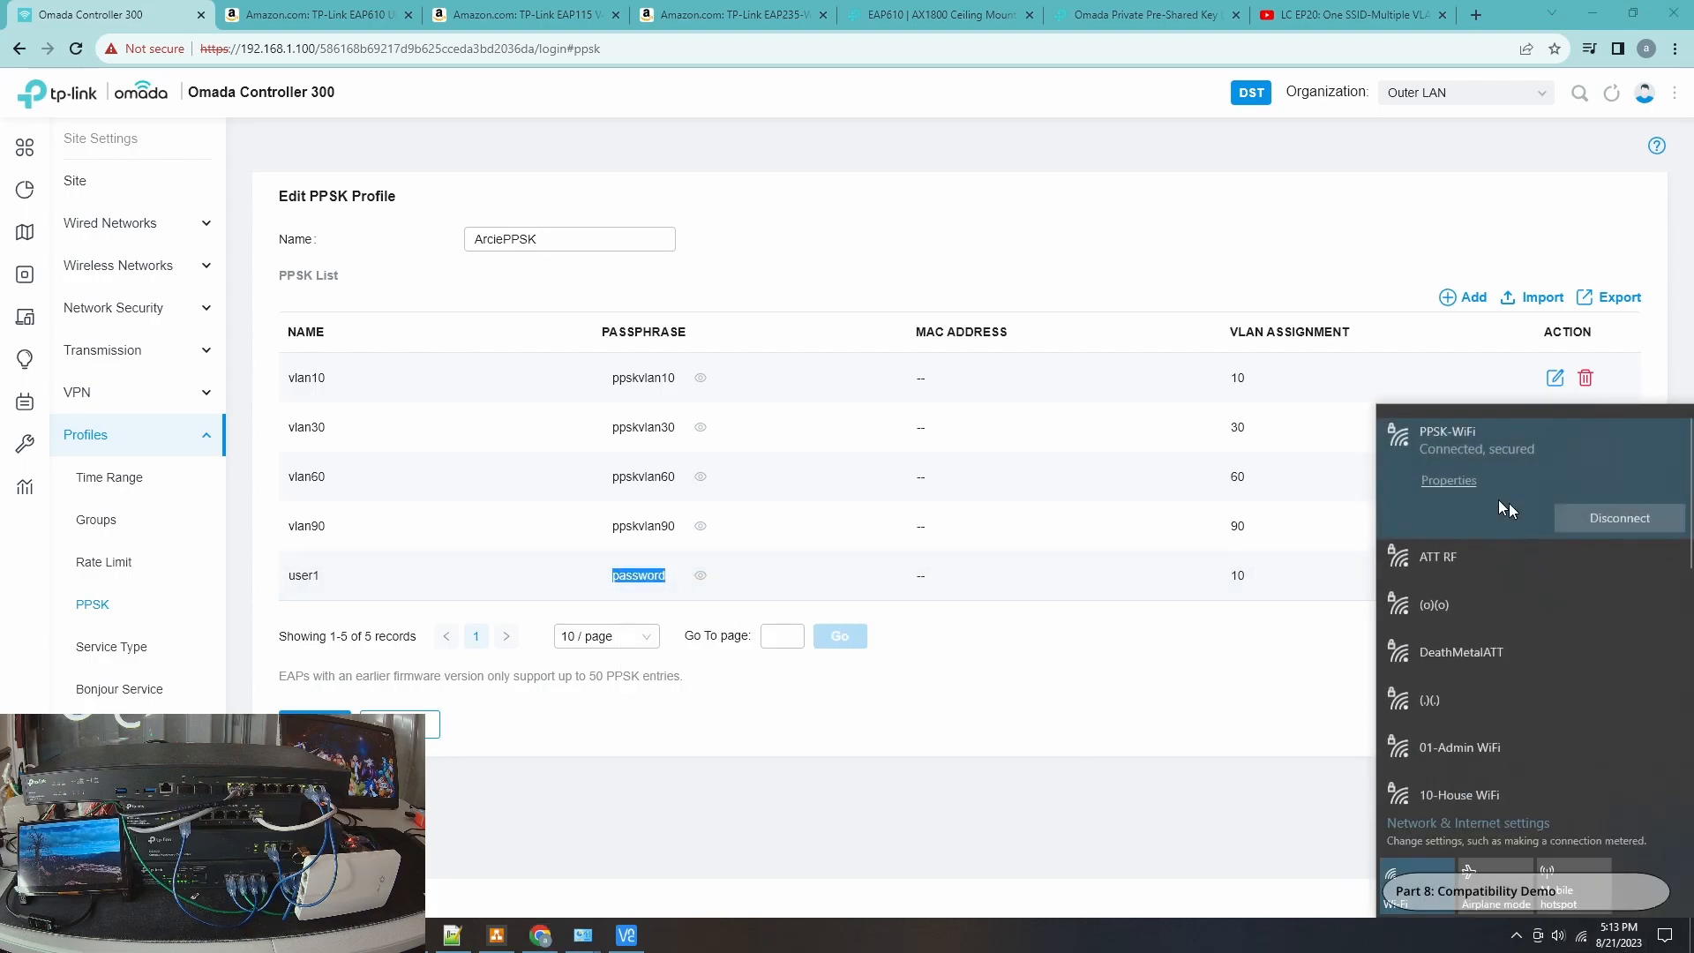
{"action": "right_click", "coordinate": [1490, 460]}
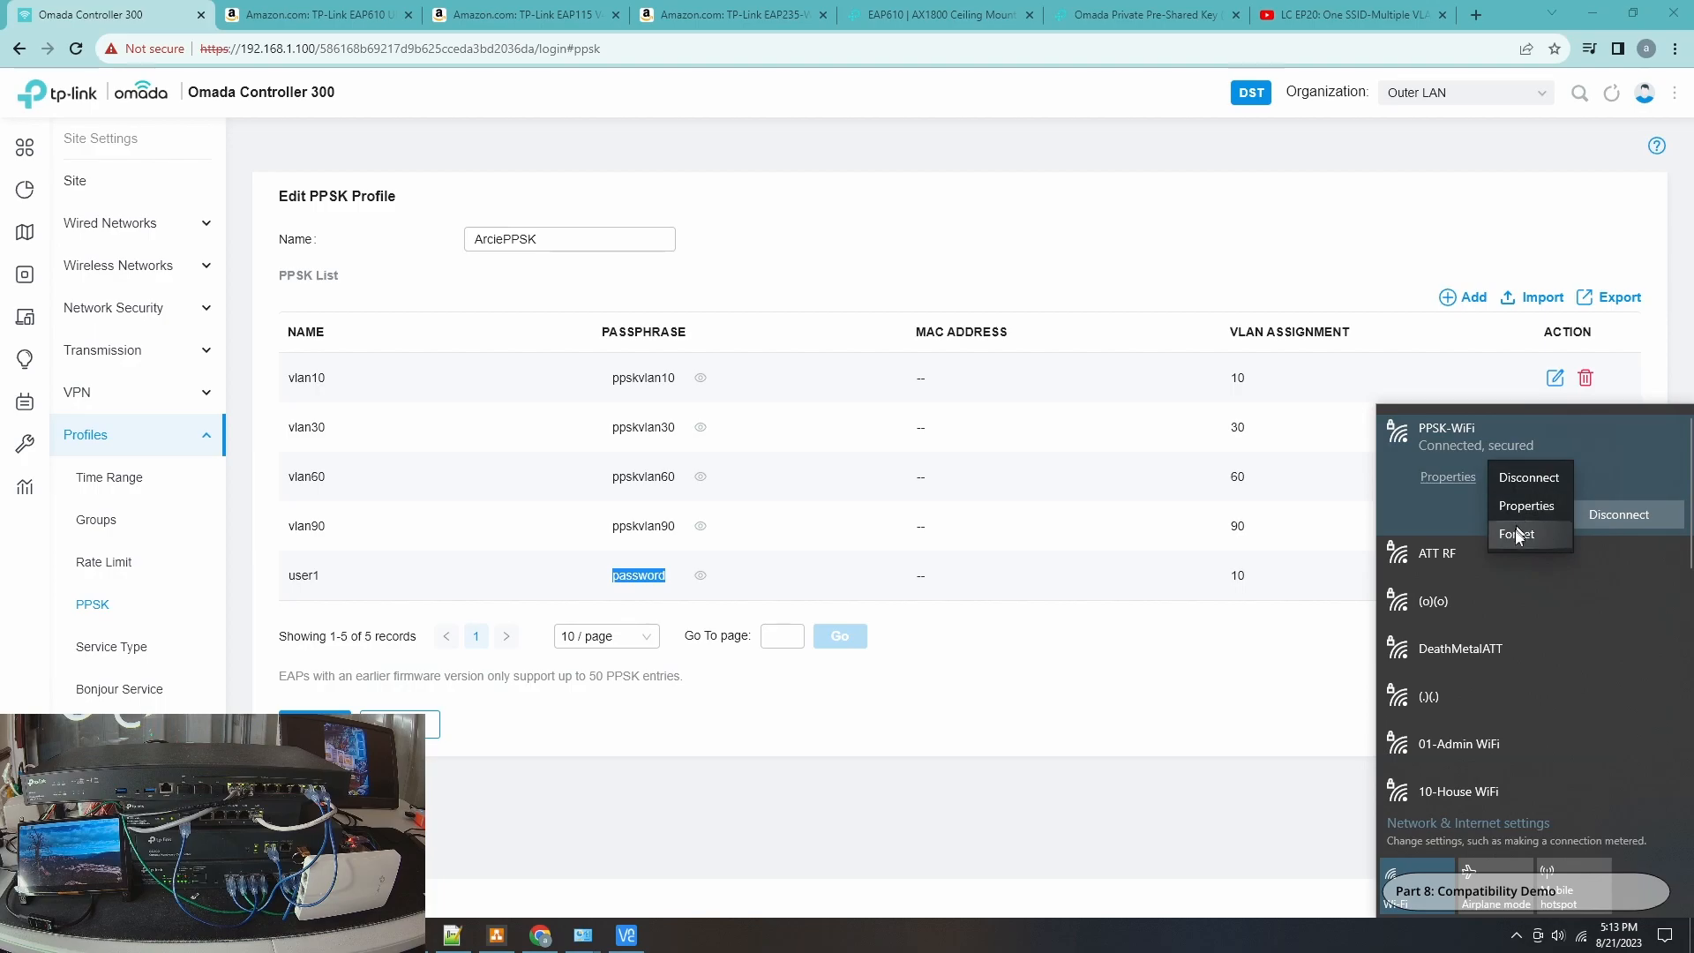
{"action": "left_click", "coordinate": [1514, 535]}
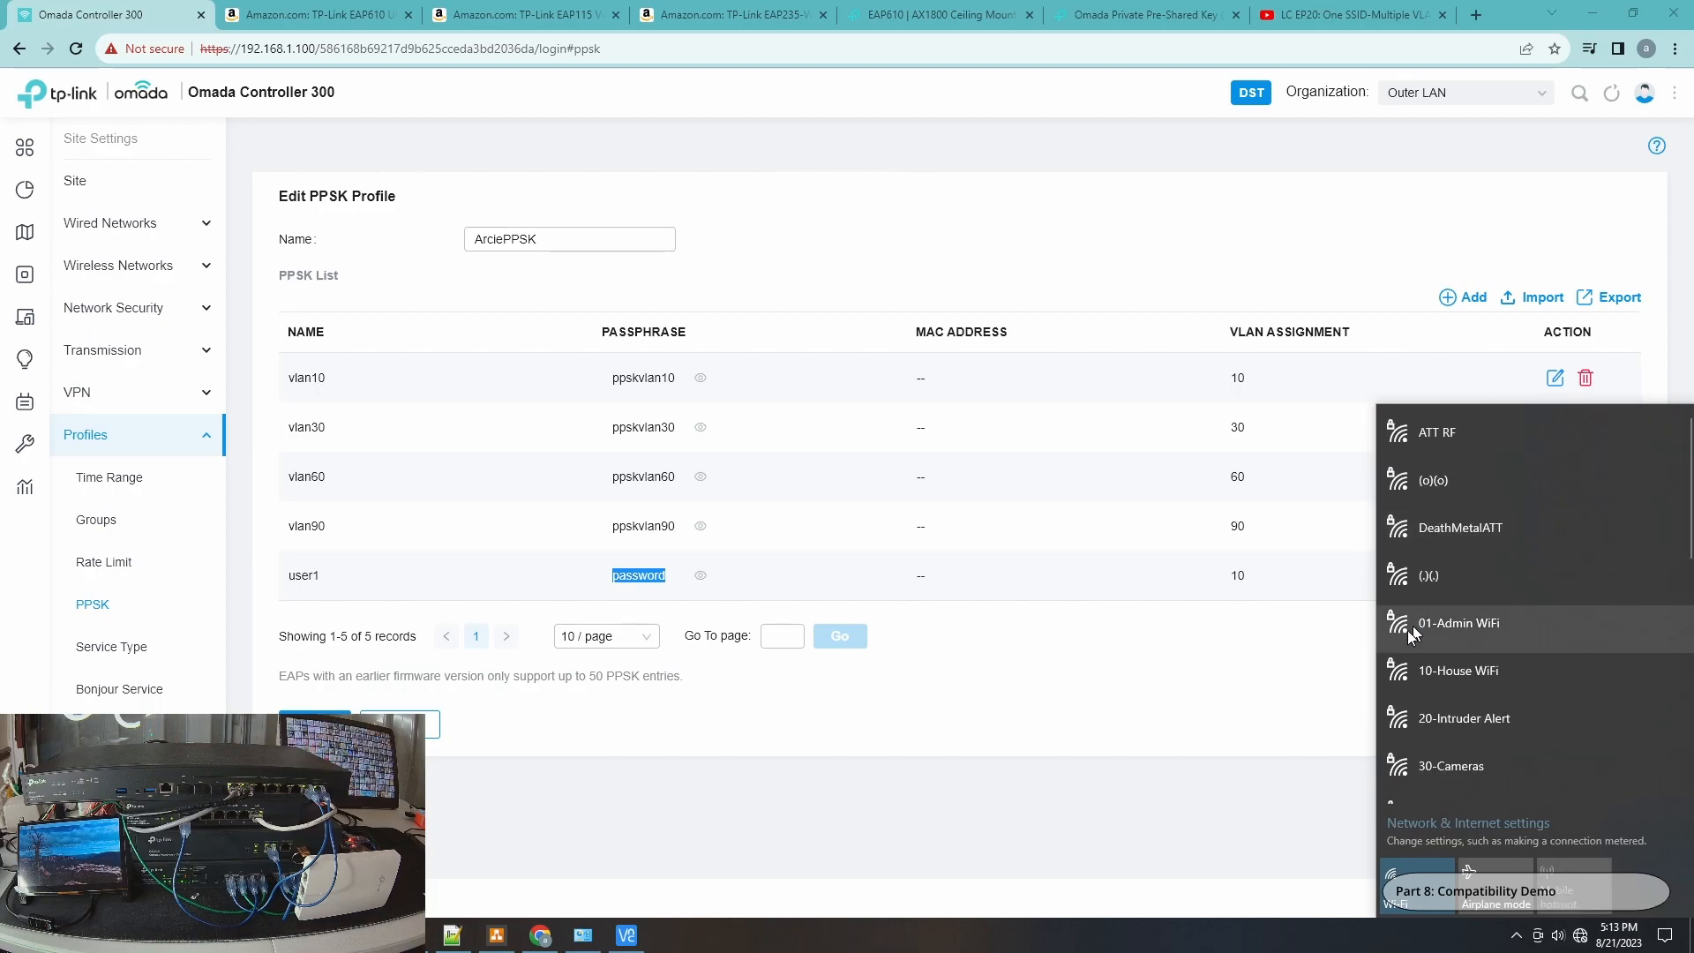
Reconnect to PPSK-WiFi automatically, entering the user1 passphrase as the network security key.
{"action": "left_click_drag", "start_coordinate": [1686, 540], "coordinate": [1686, 684]}
{"action": "left_click", "coordinate": [1610, 748]}
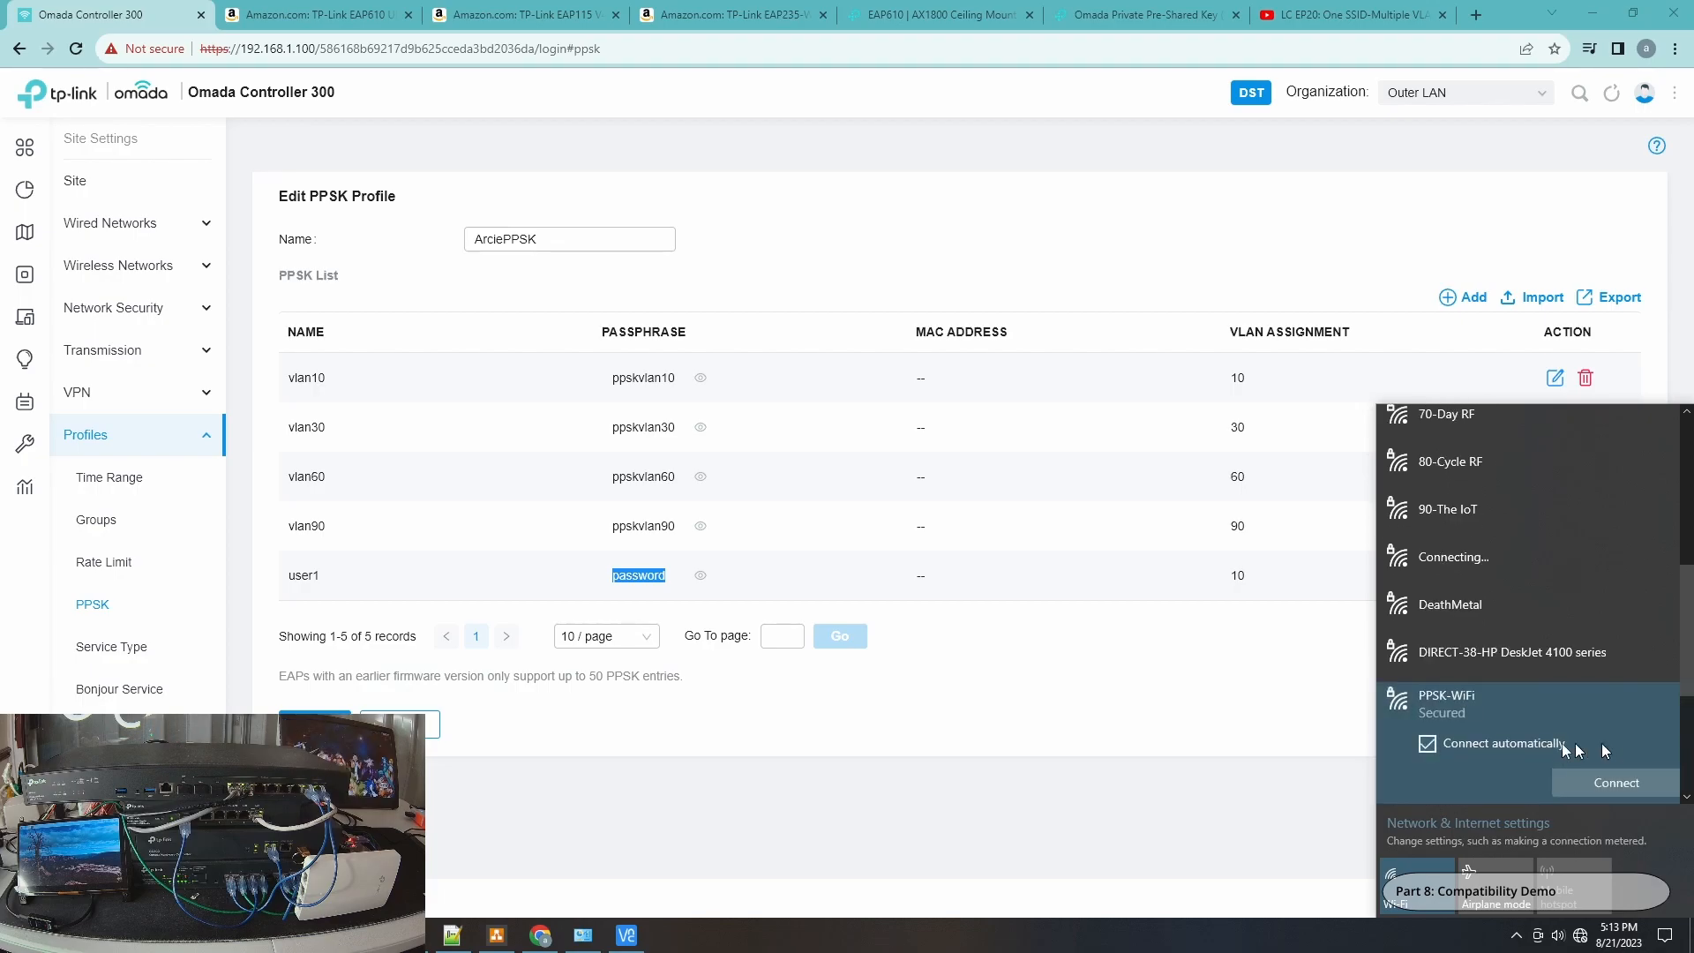
{"action": "left_click", "coordinate": [1583, 773]}
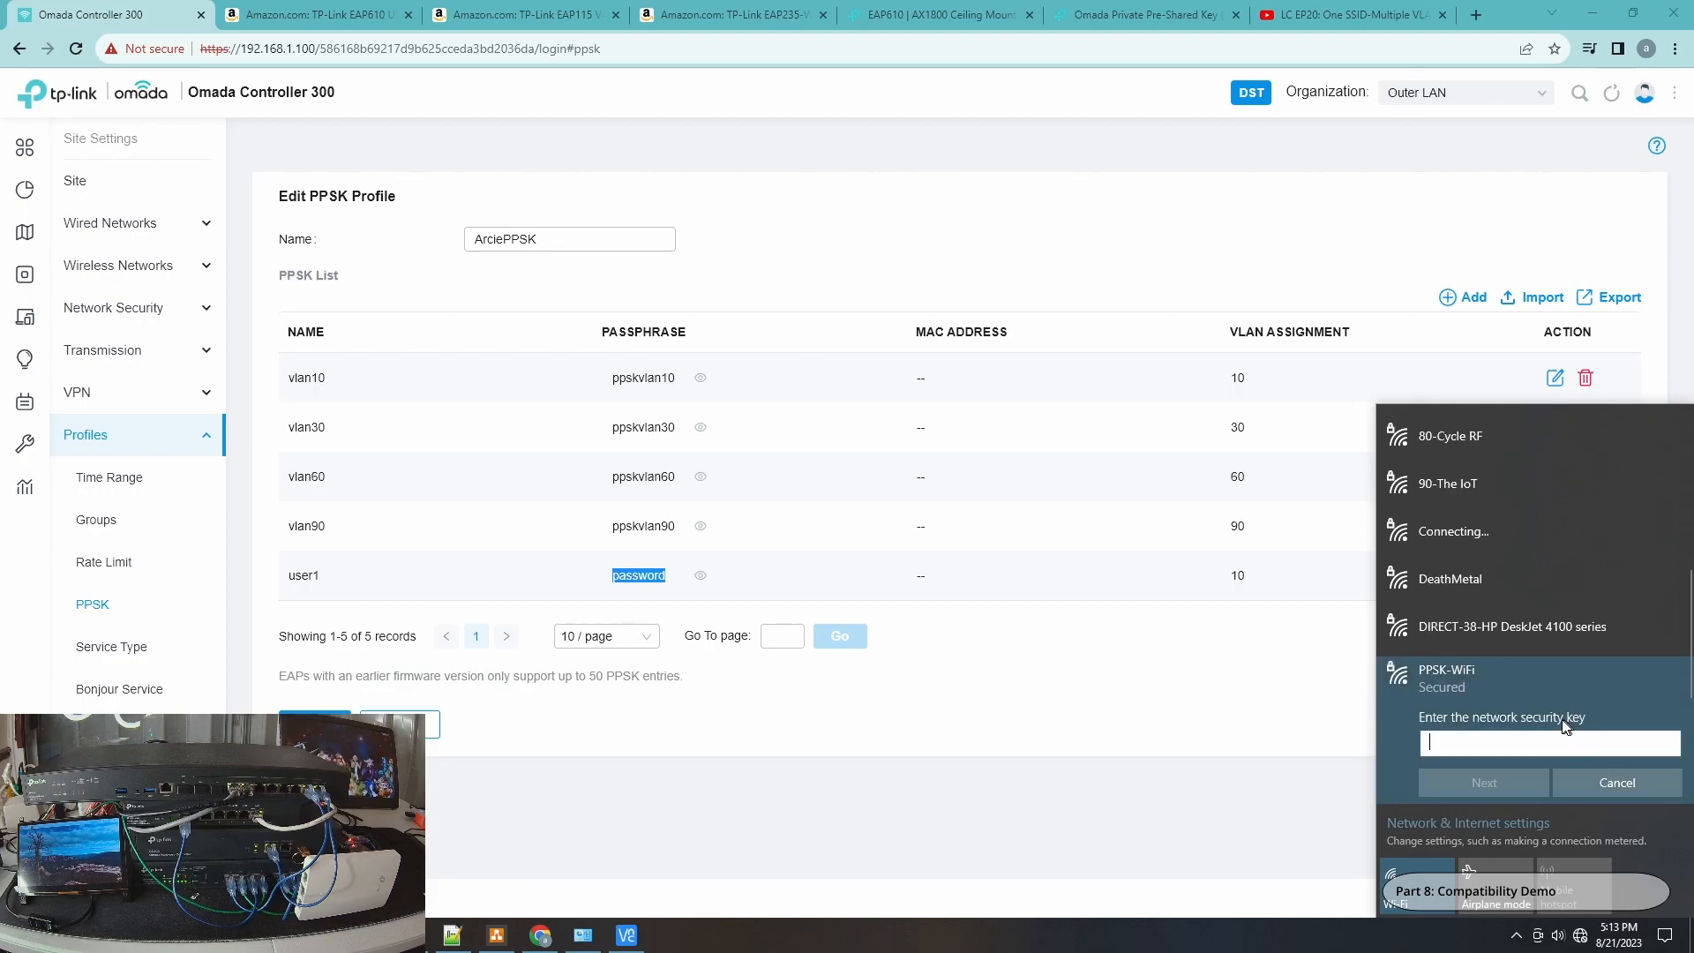
{"action": "type", "text": "password"}
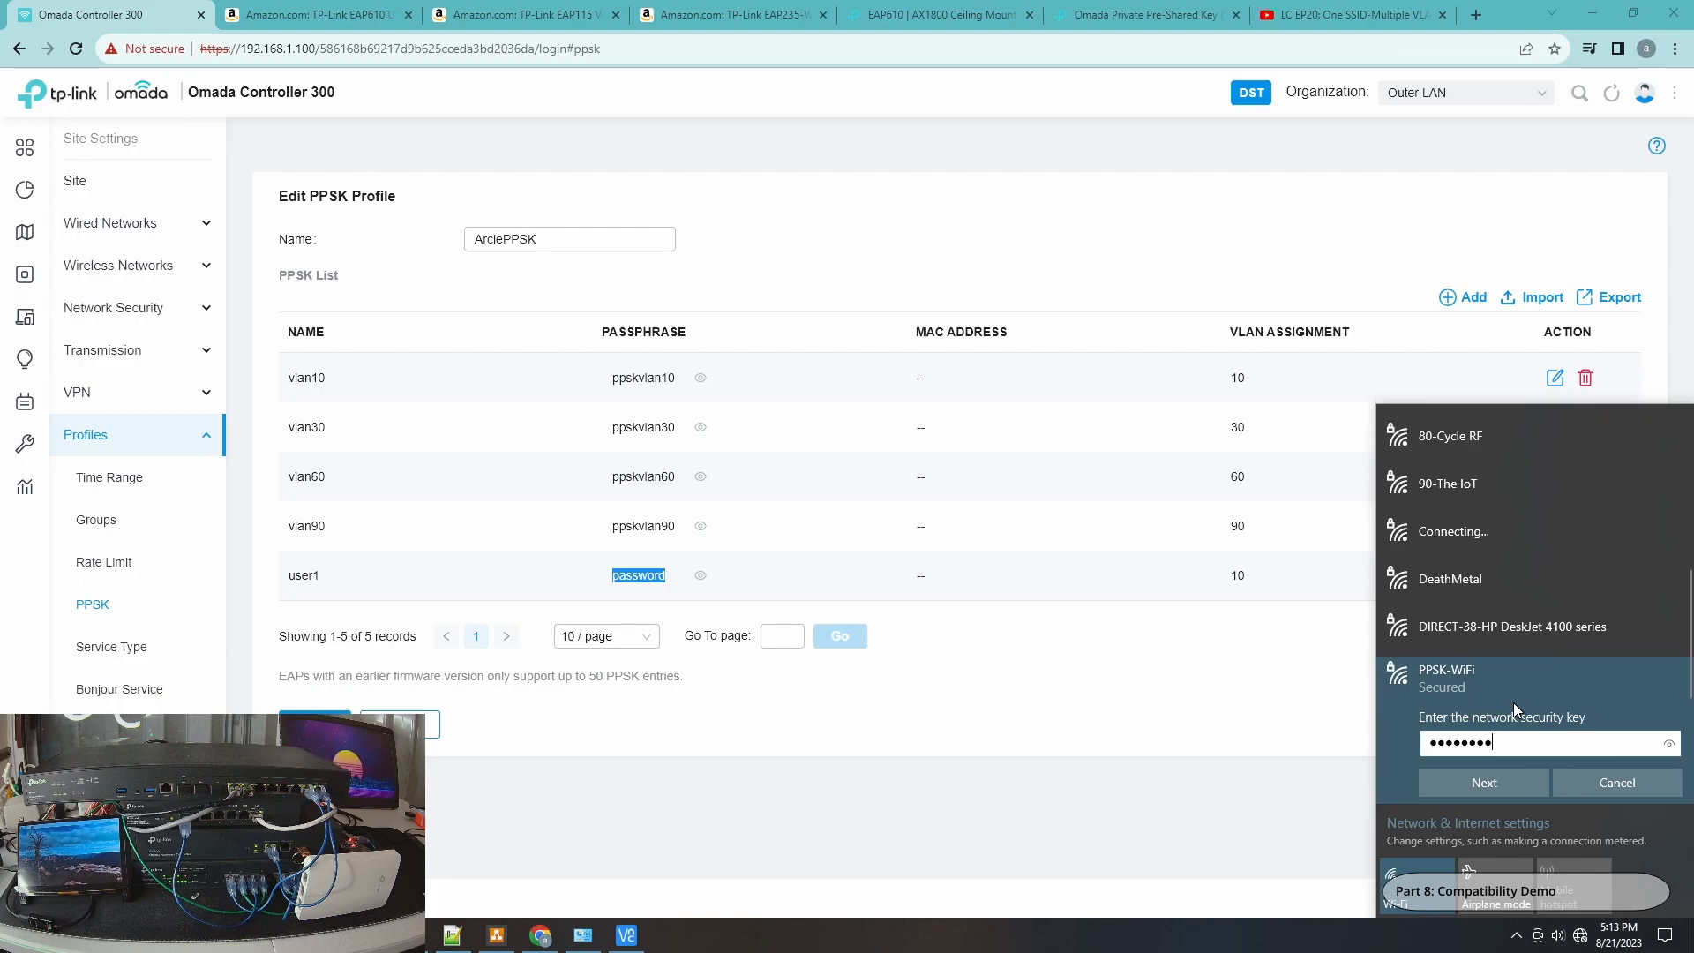
{"action": "left_click", "coordinate": [1667, 741]}
{"action": "left_click", "coordinate": [1481, 785]}
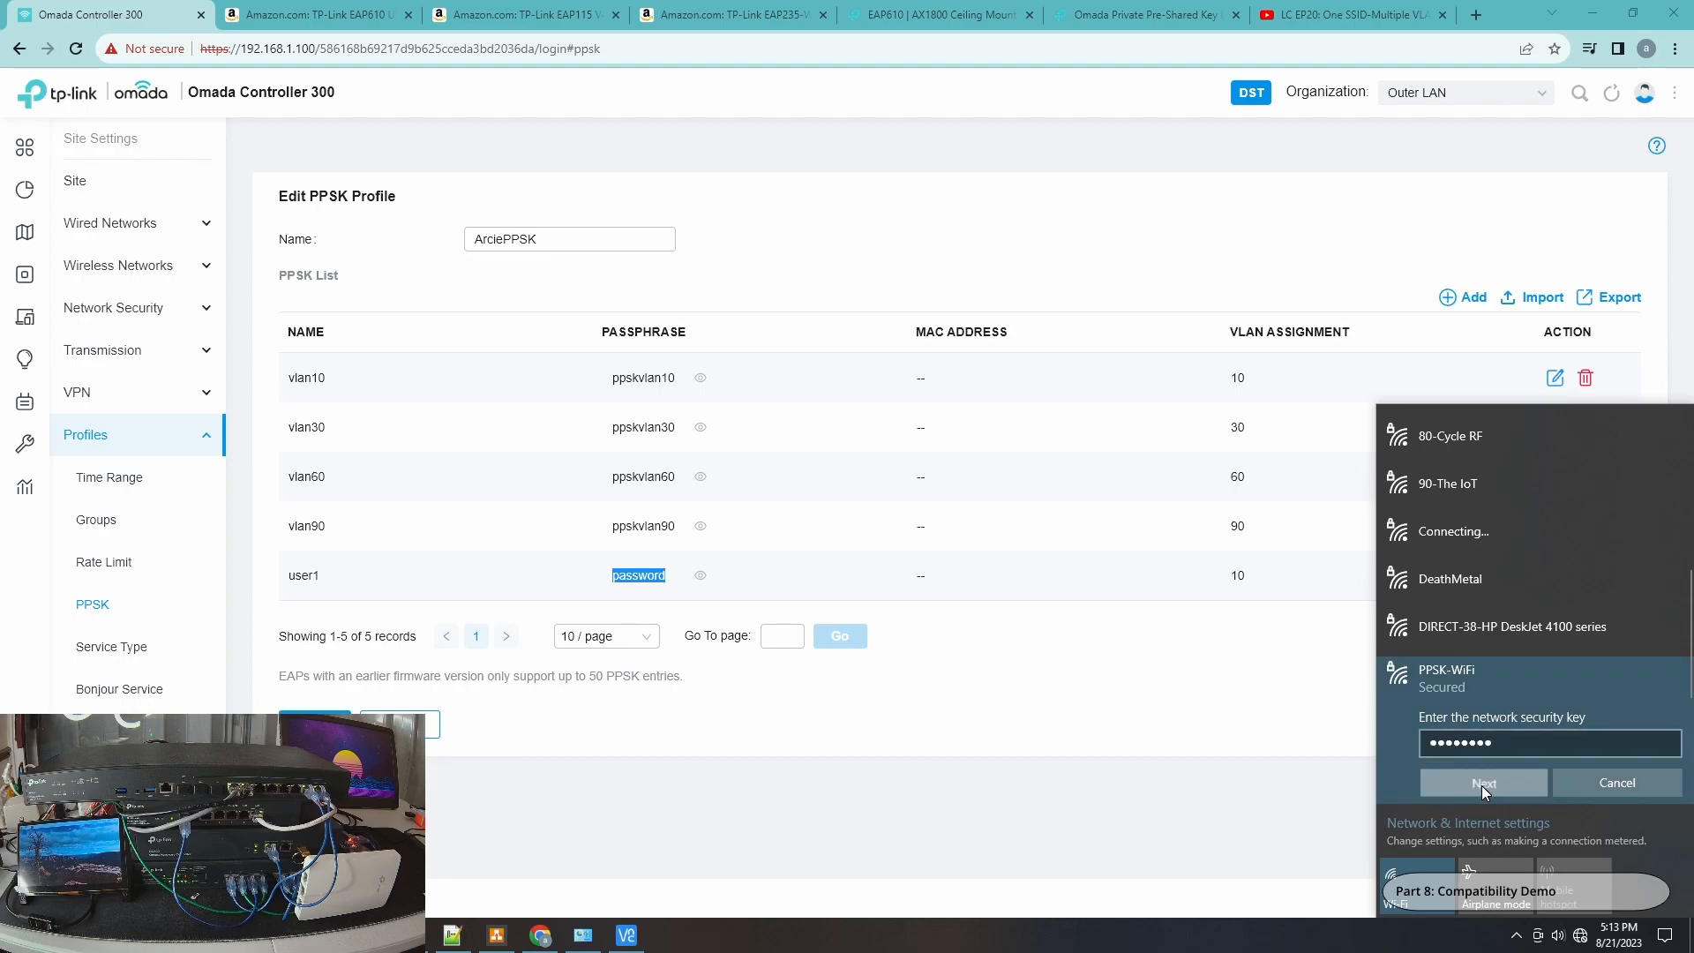
{"action": "left_click", "coordinate": [1480, 785]}
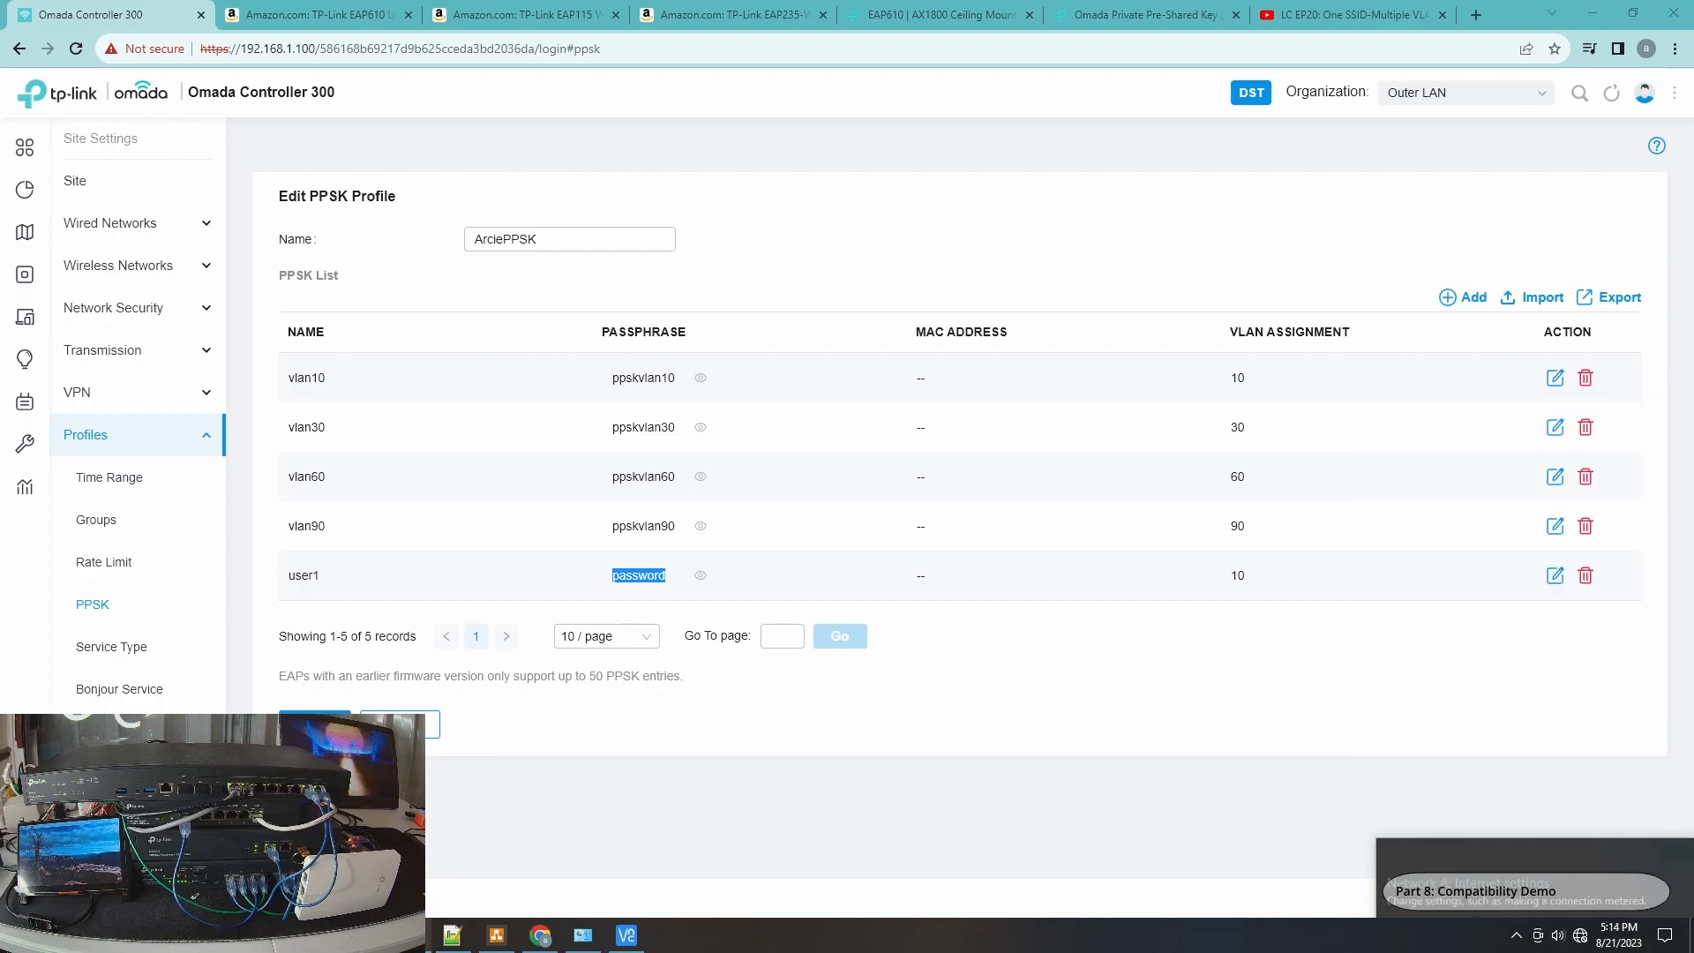
Check the ping output and the Wi-Fi 5 status and connection details for the new connection.
{"action": "left_click", "coordinate": [593, 933]}
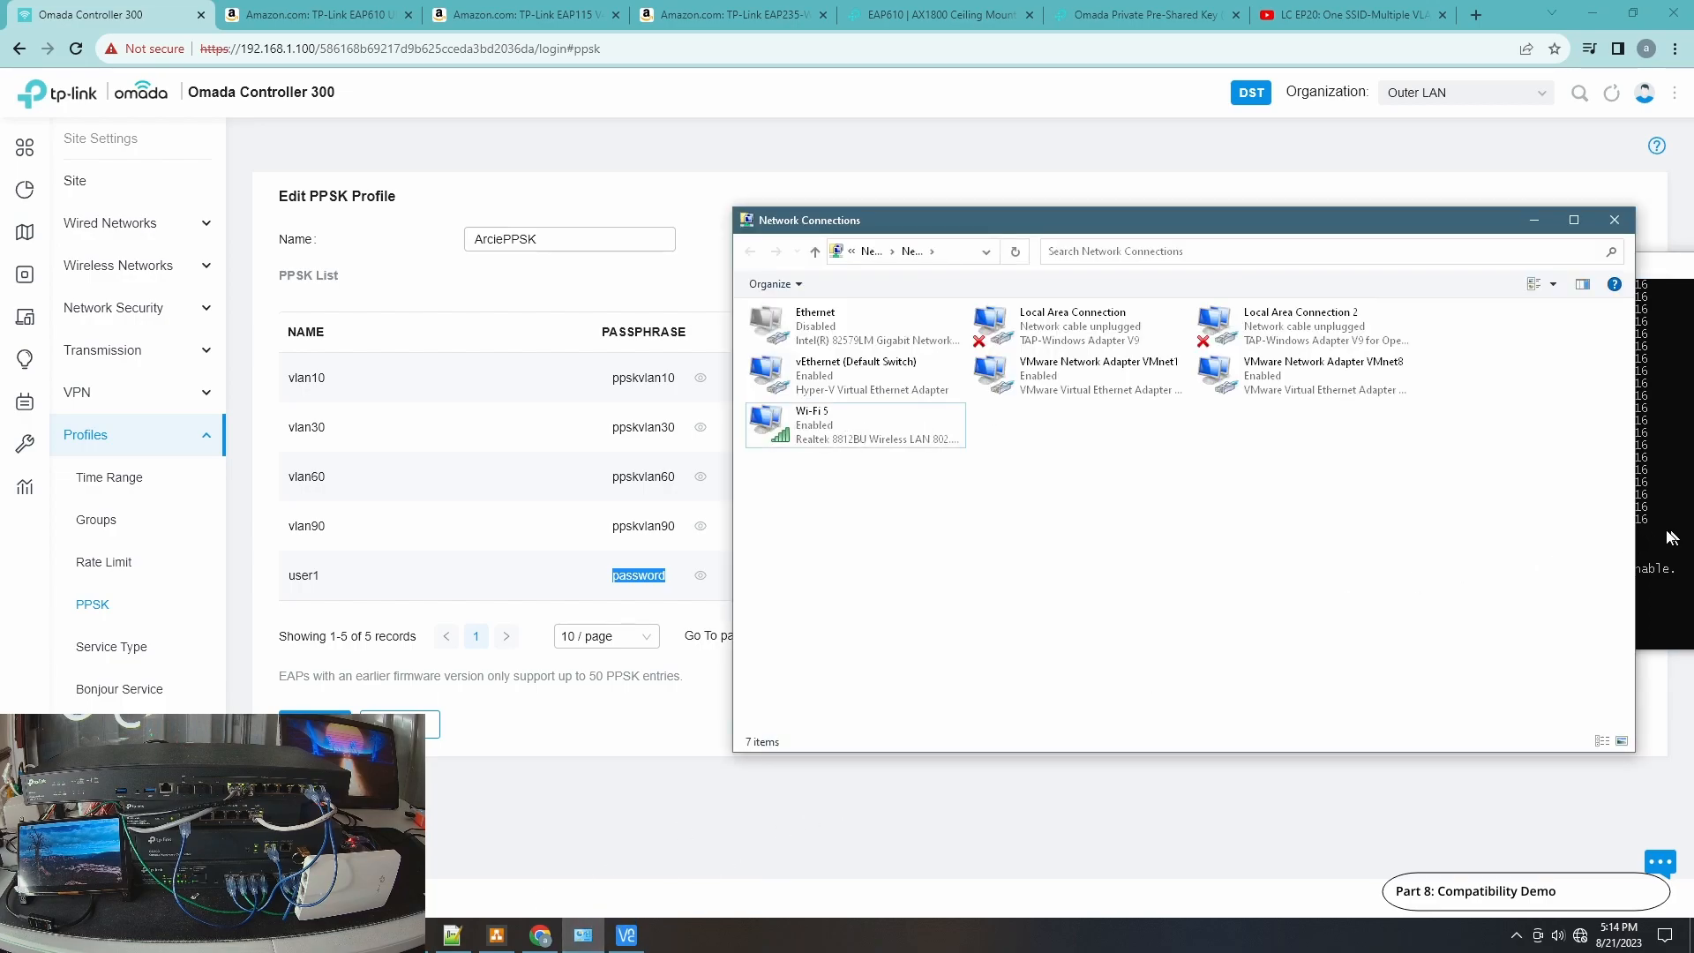
{"action": "left_click", "coordinate": [1670, 537]}
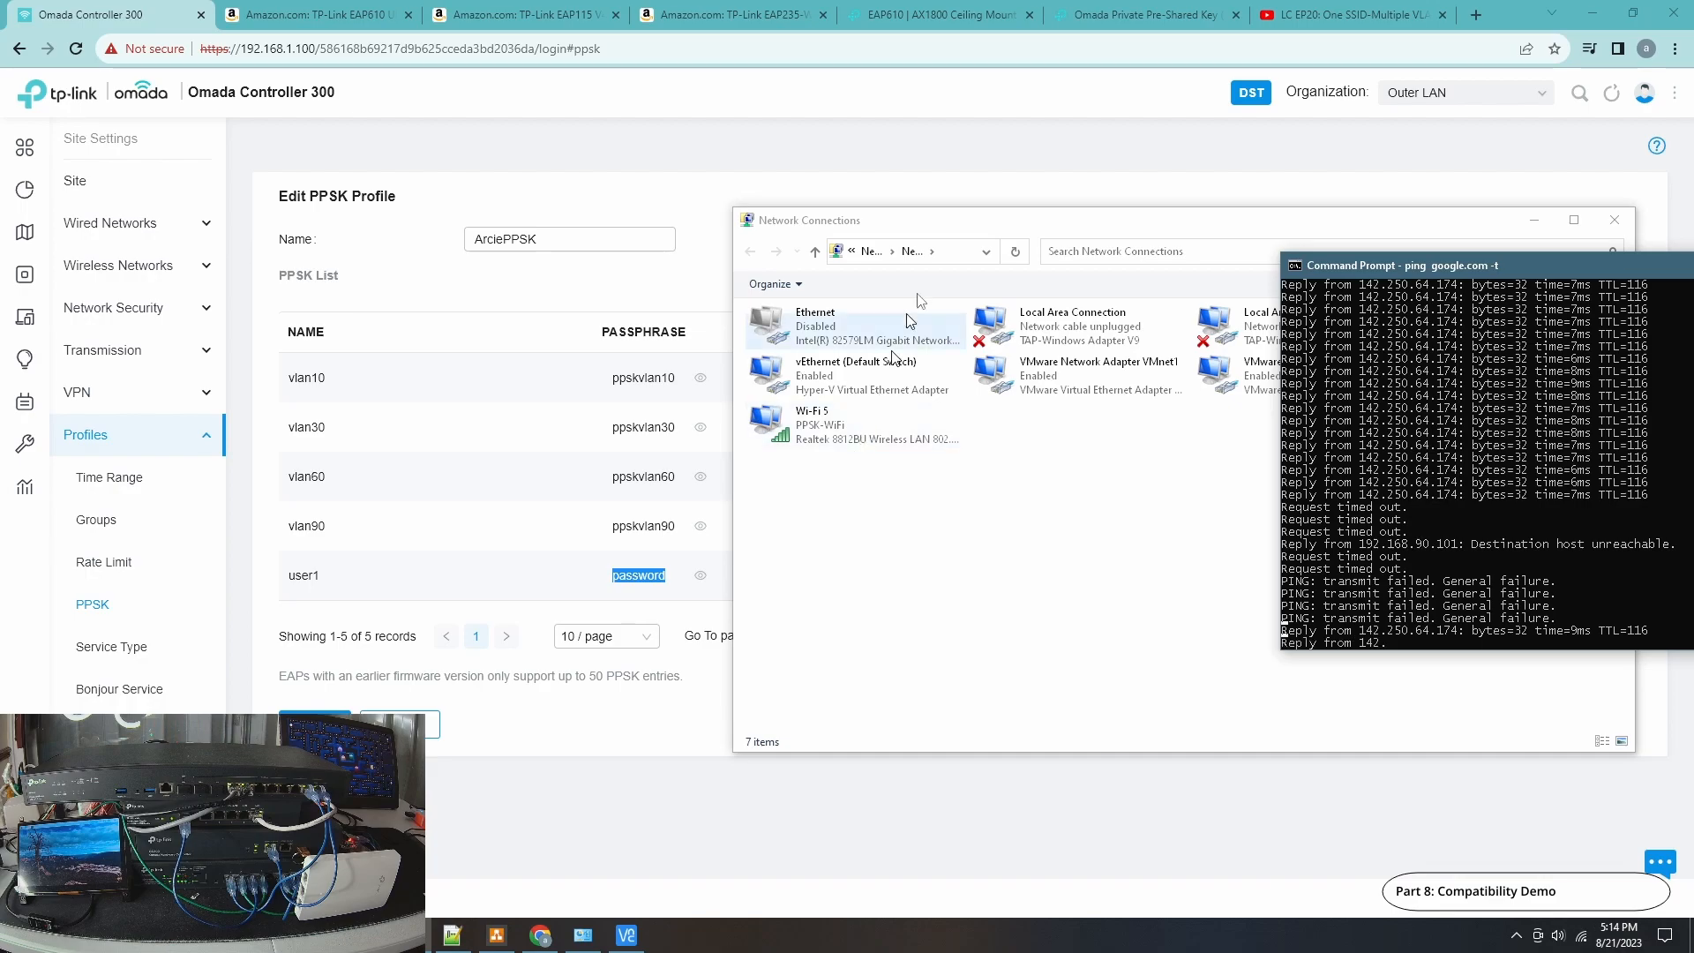
{"action": "left_click", "coordinate": [847, 433]}
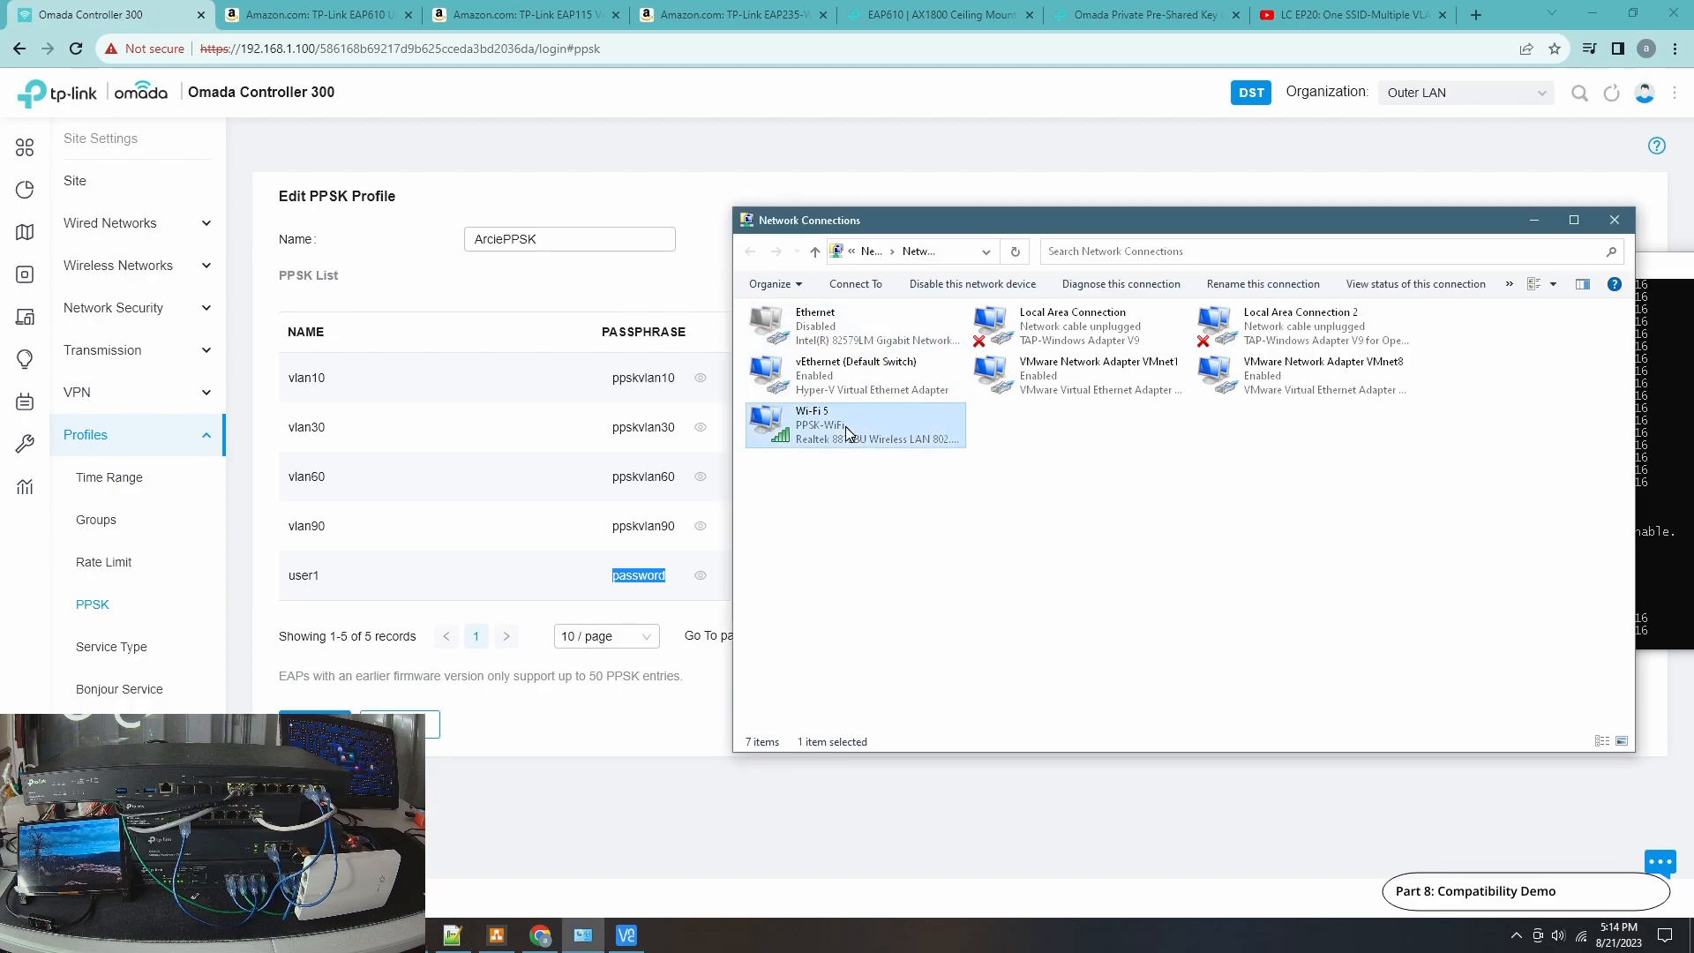
{"action": "double_click", "coordinate": [845, 426]}
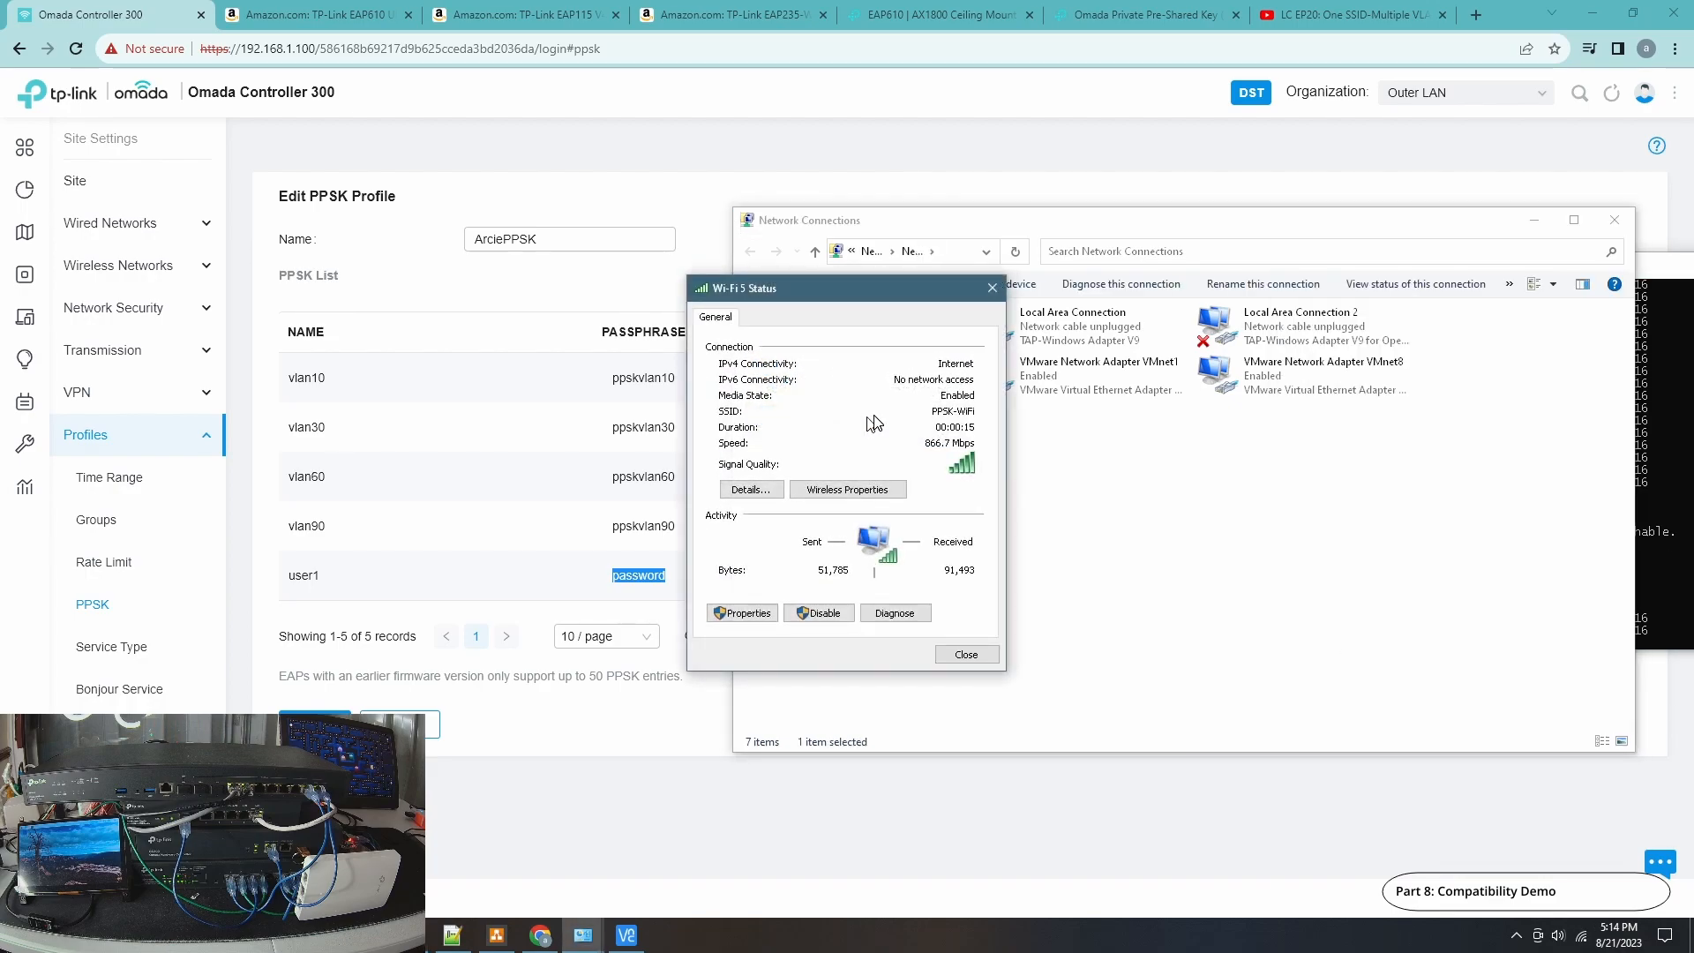
{"action": "left_click", "coordinate": [750, 491]}
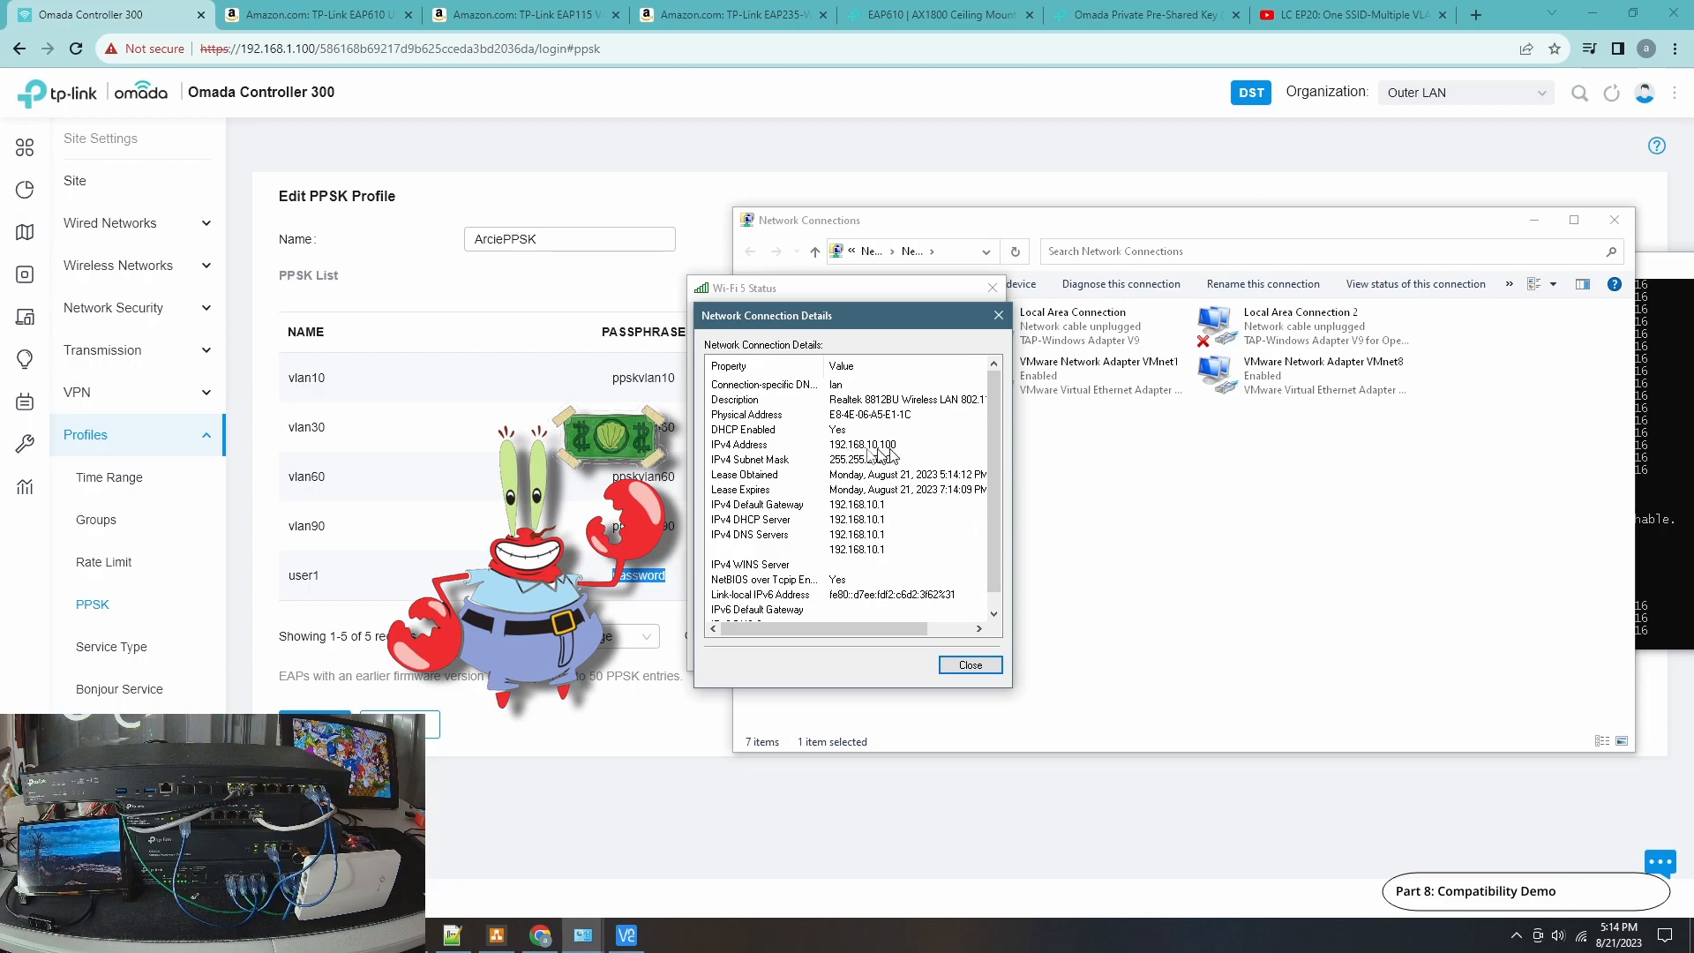
{"action": "left_click", "coordinate": [971, 665]}
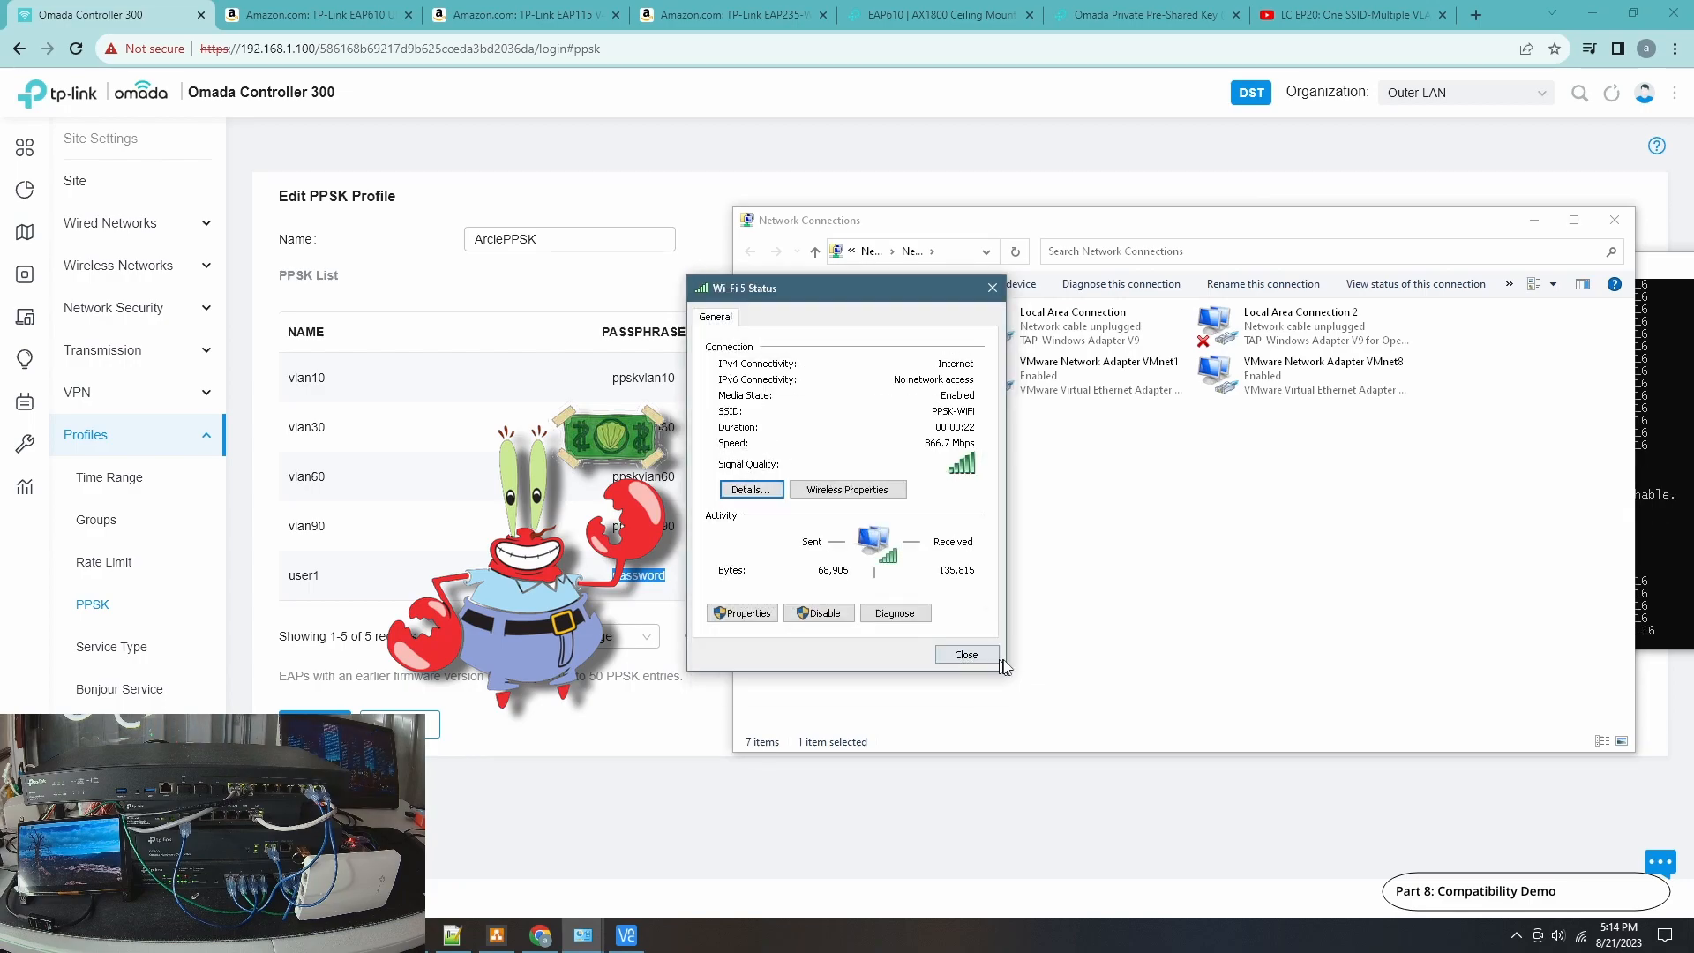
{"action": "left_click", "coordinate": [988, 660]}
Enable the disabled Ethernet network adapter.
{"action": "left_click", "coordinate": [834, 316]}
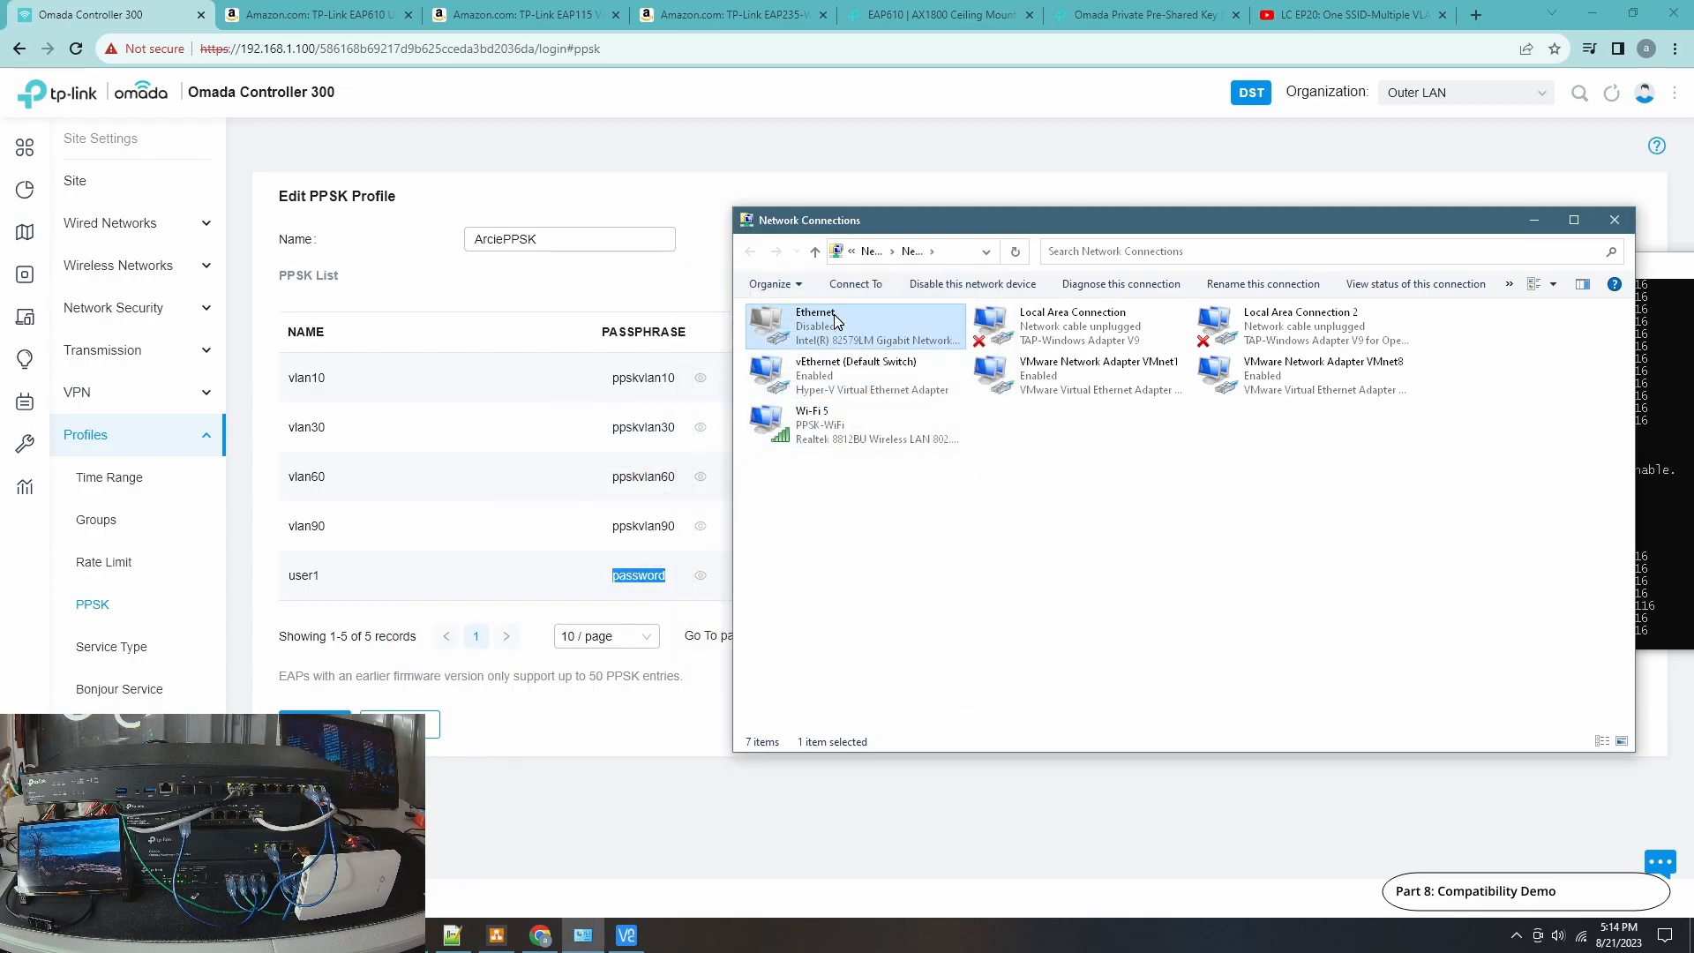
{"action": "right_click", "coordinate": [834, 314]}
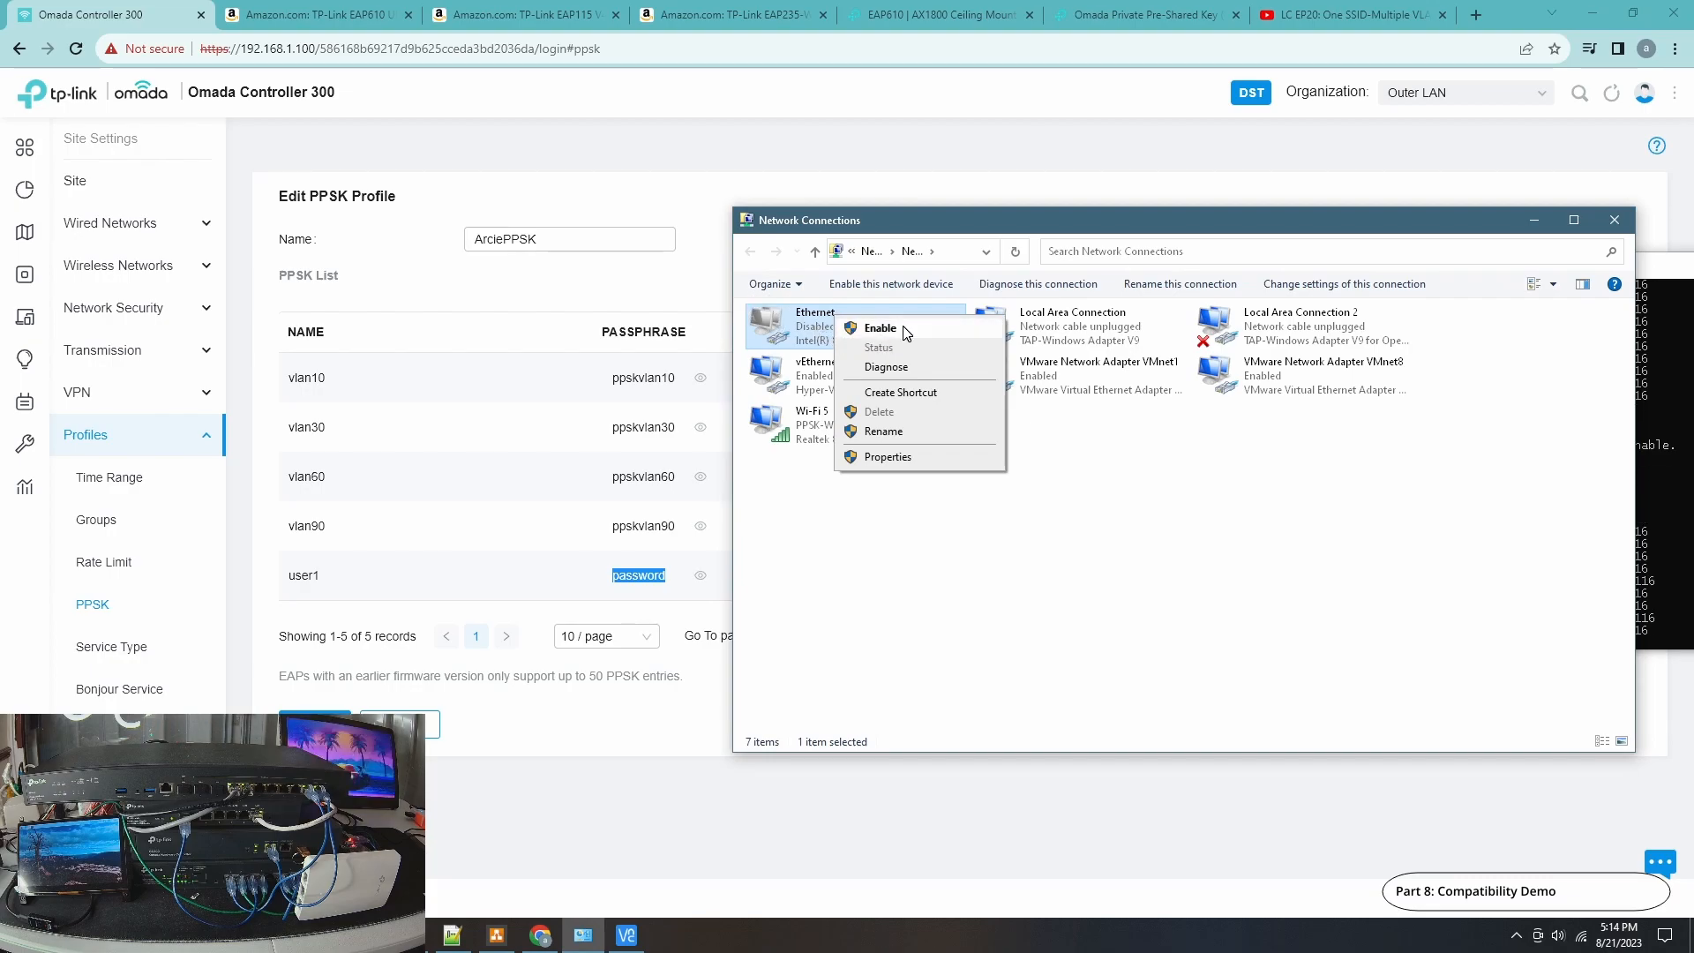
{"action": "left_click", "coordinate": [880, 328]}
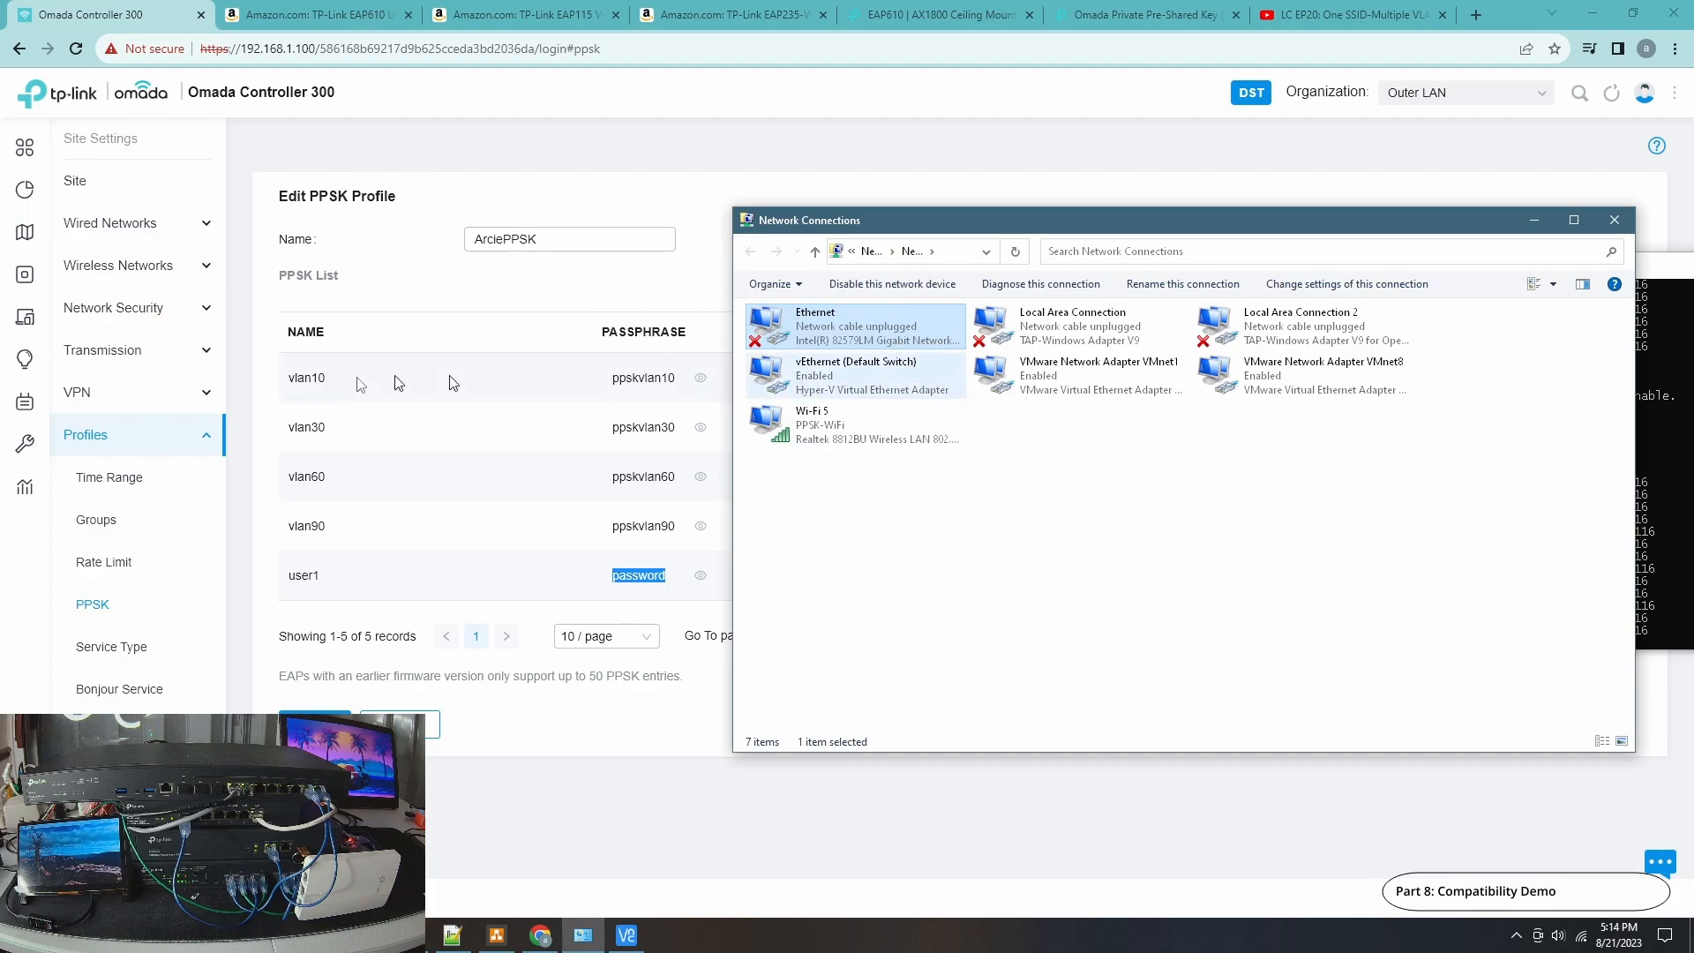
Open the Clients page of the Omada Controller.
{"action": "left_click", "coordinate": [26, 317]}
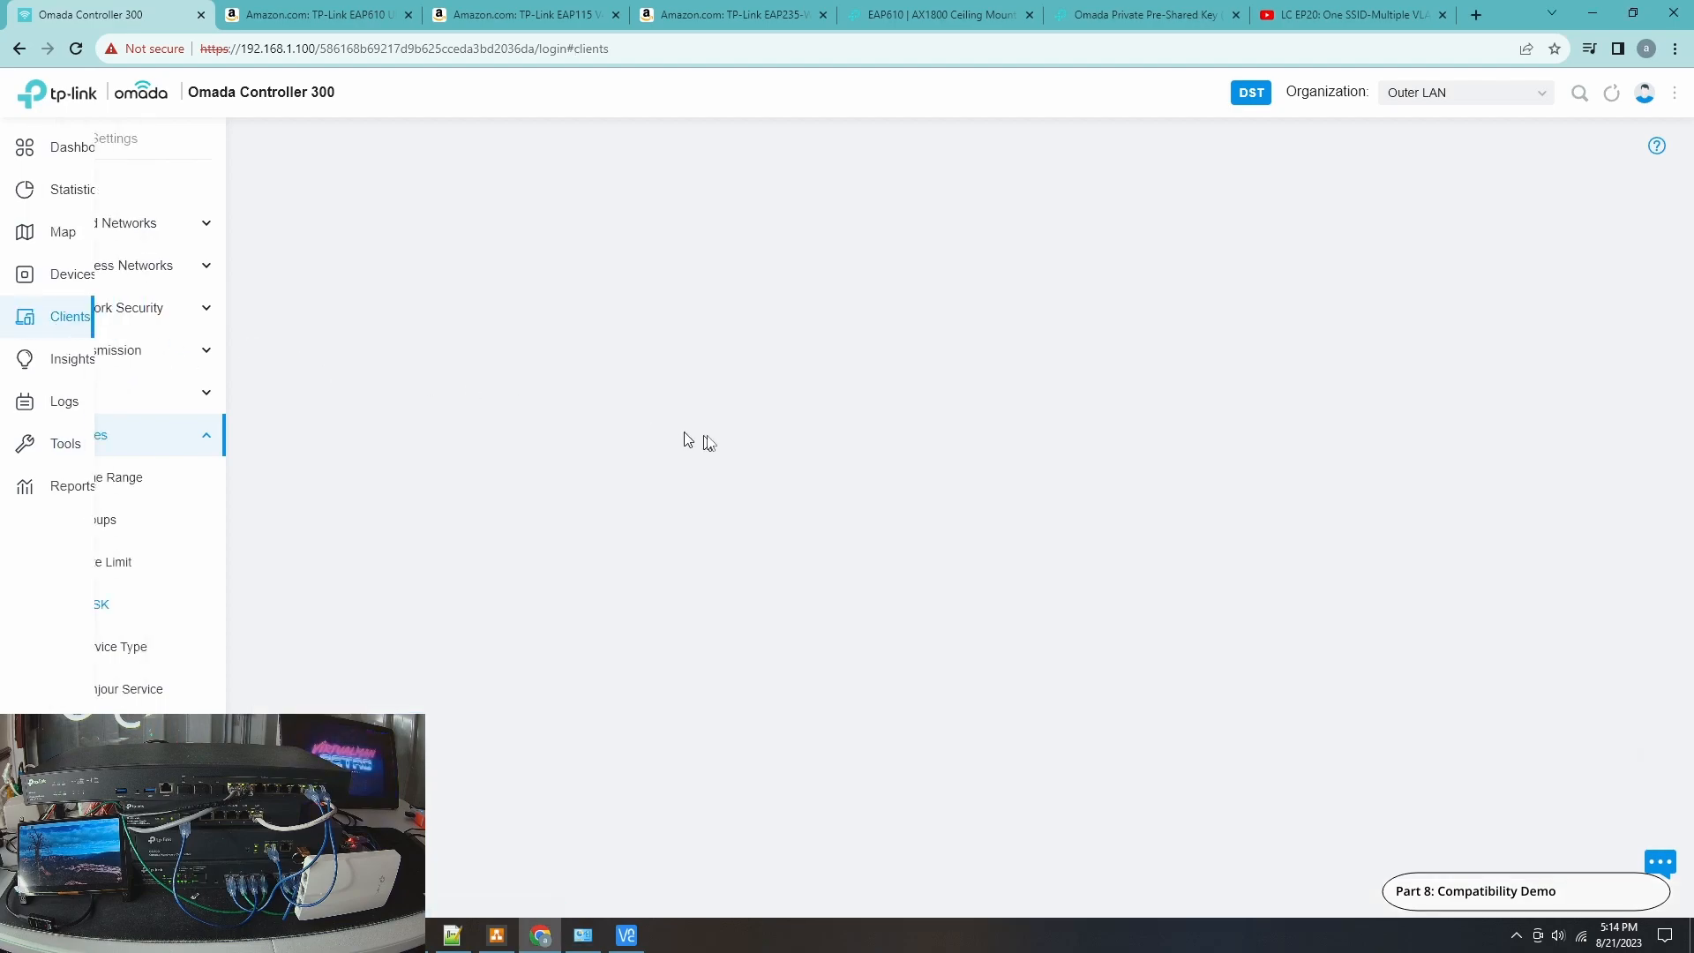